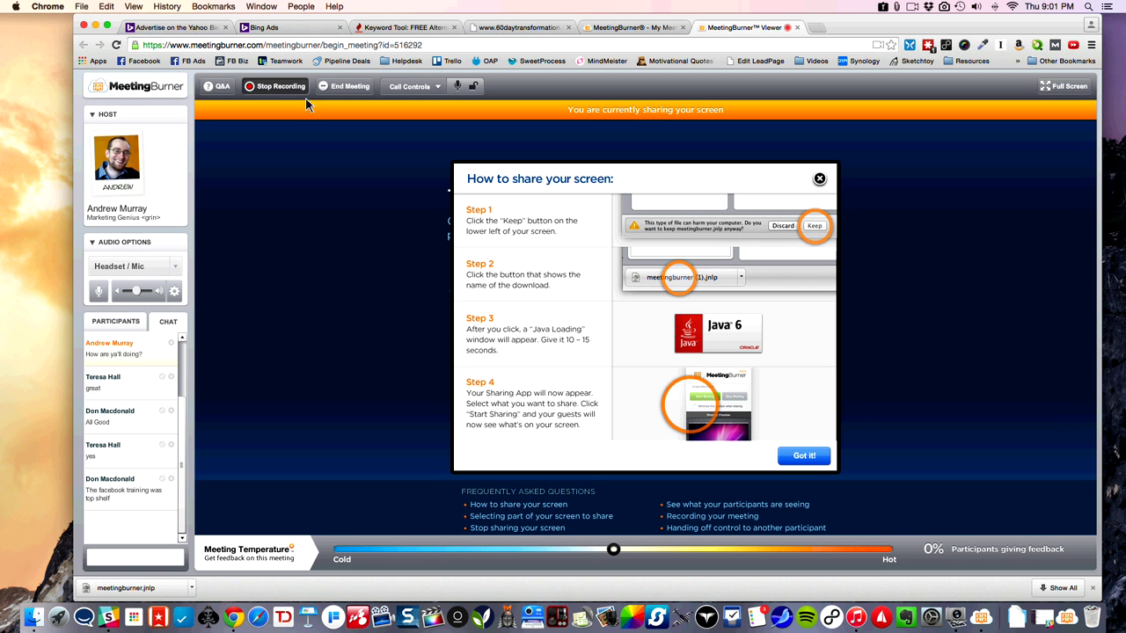
# Step: Switch to the Bing Ads account home page and set the Campaign Trends performance period to Last 7 days
pyautogui.click(196, 30)
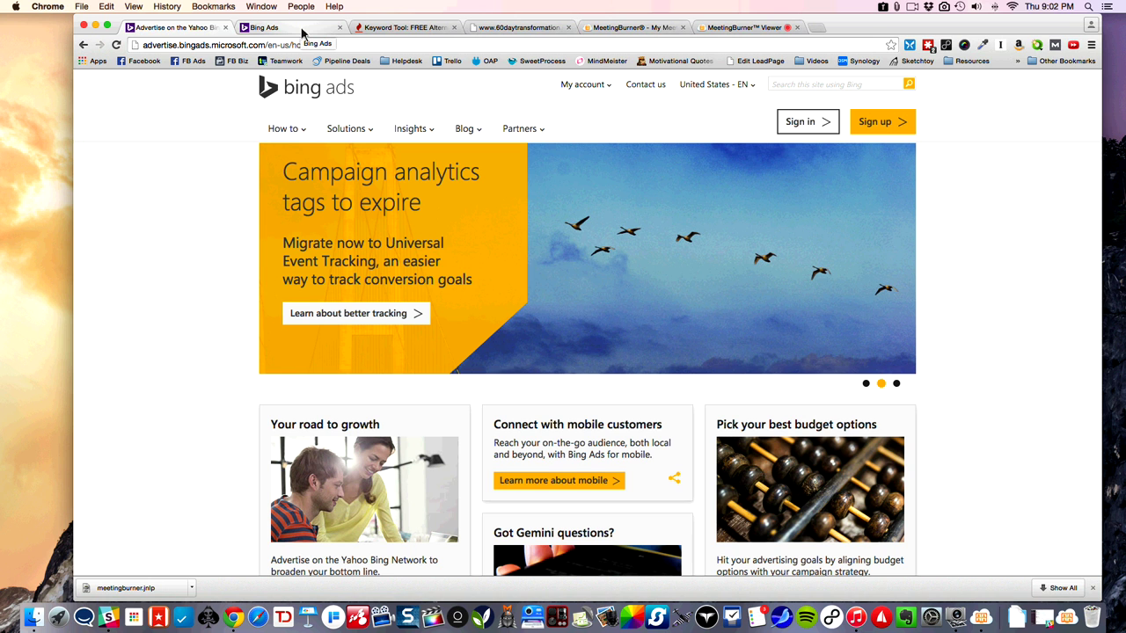
pyautogui.click(302, 32)
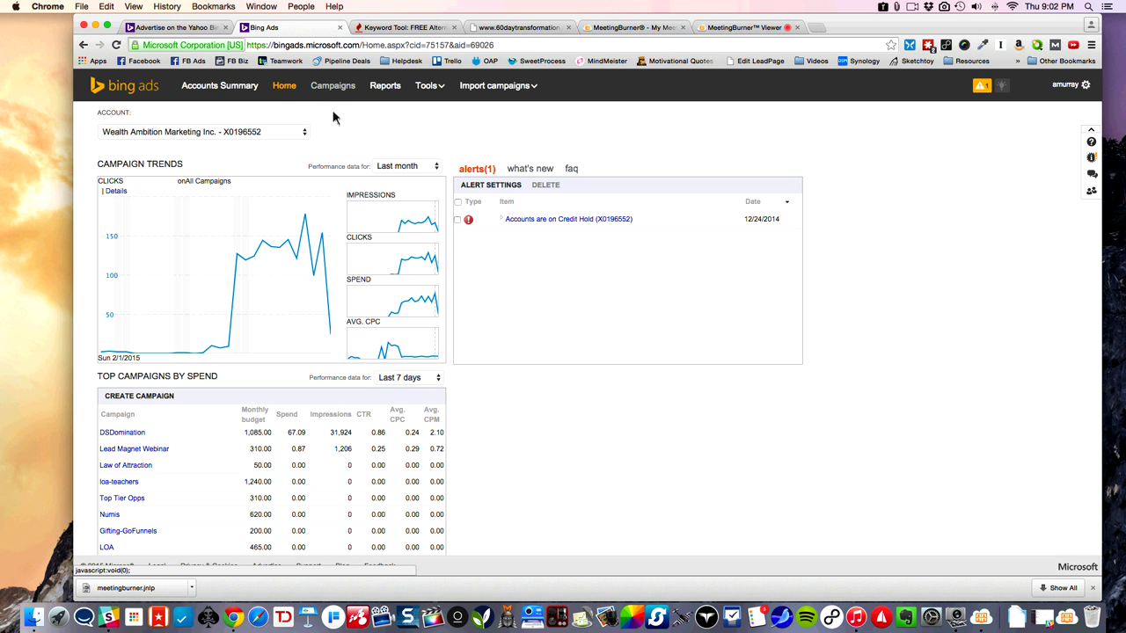
pyautogui.click(435, 165)
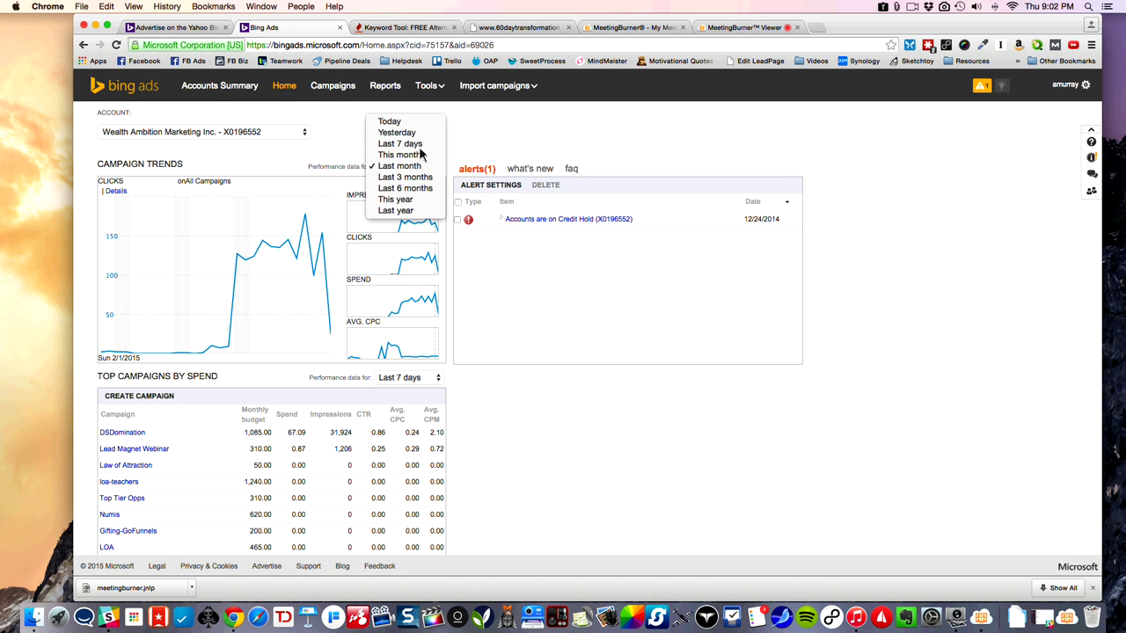
pyautogui.click(419, 145)
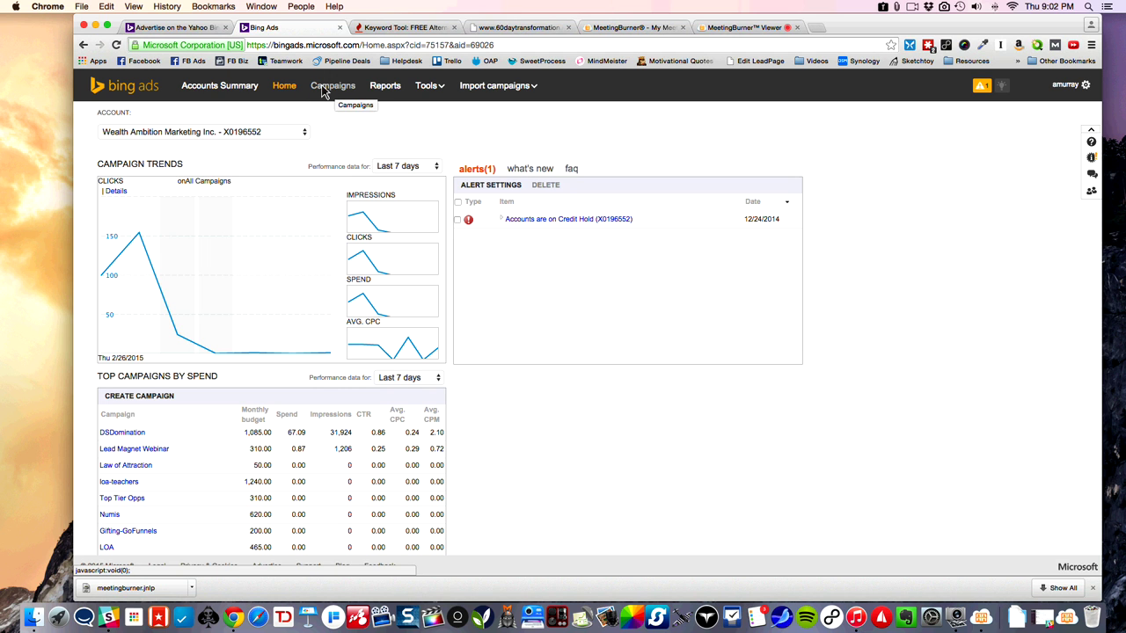
# Step: View the accounts summary, return to the account home page and open the list of all campaigns
pyautogui.click(194, 93)
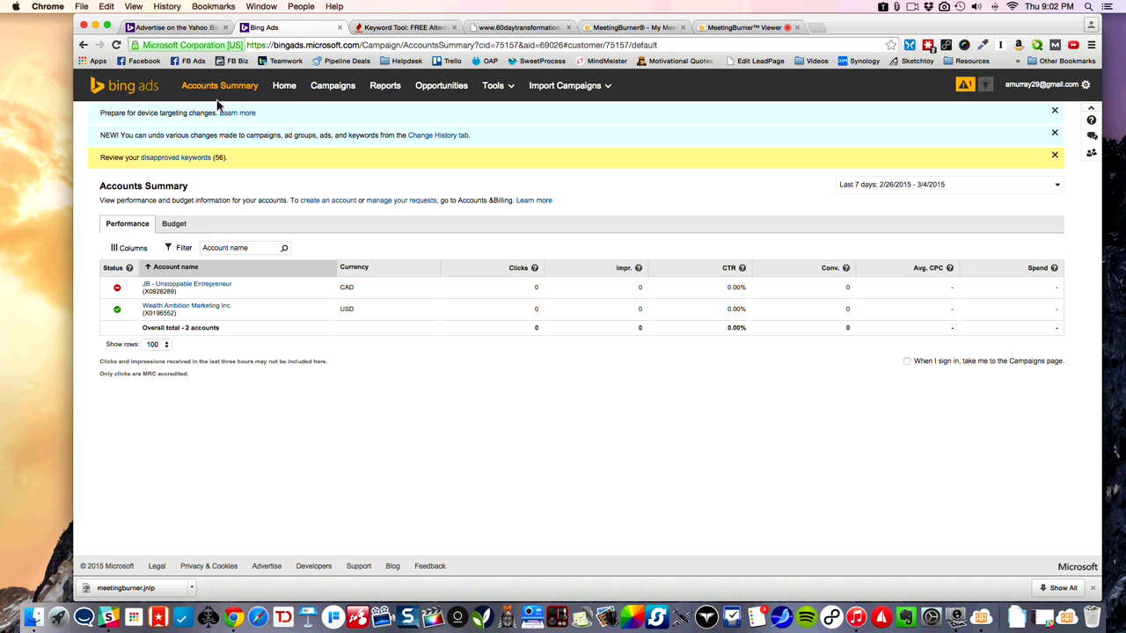
pyautogui.click(289, 91)
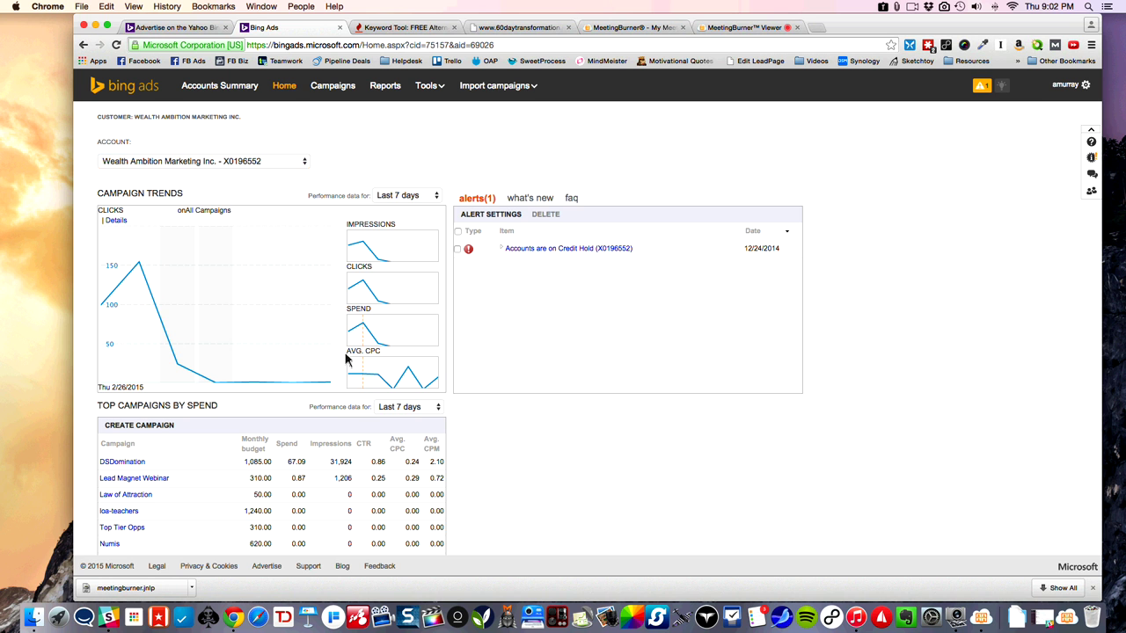
pyautogui.click(336, 89)
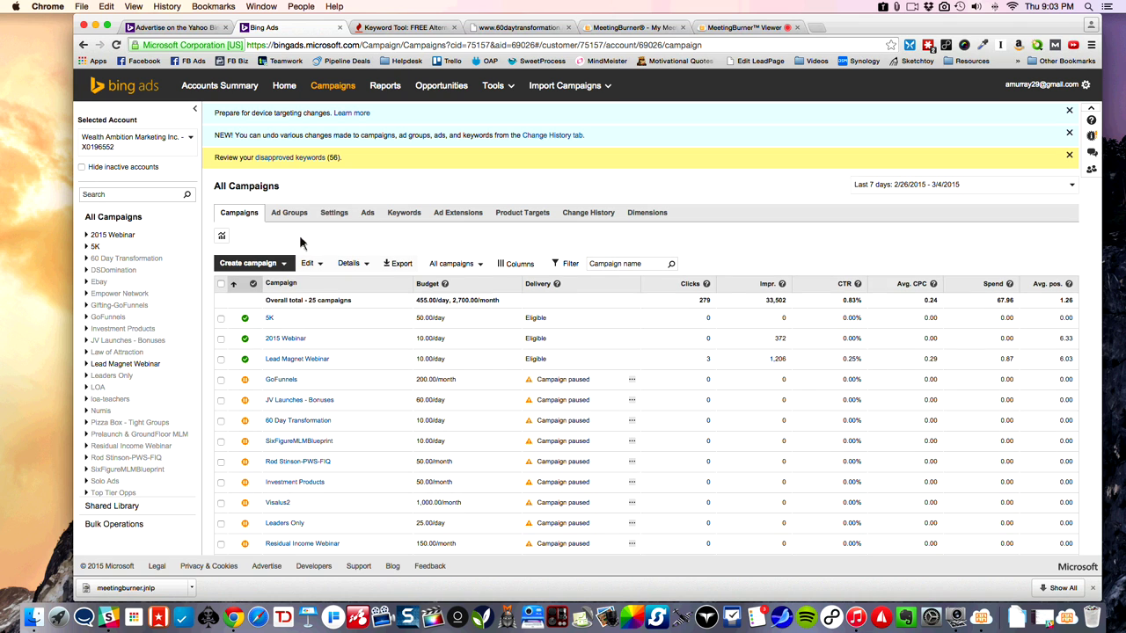
# Step: Open the campaign report form and look through the available report types, keeping Campaign selected
pyautogui.click(390, 88)
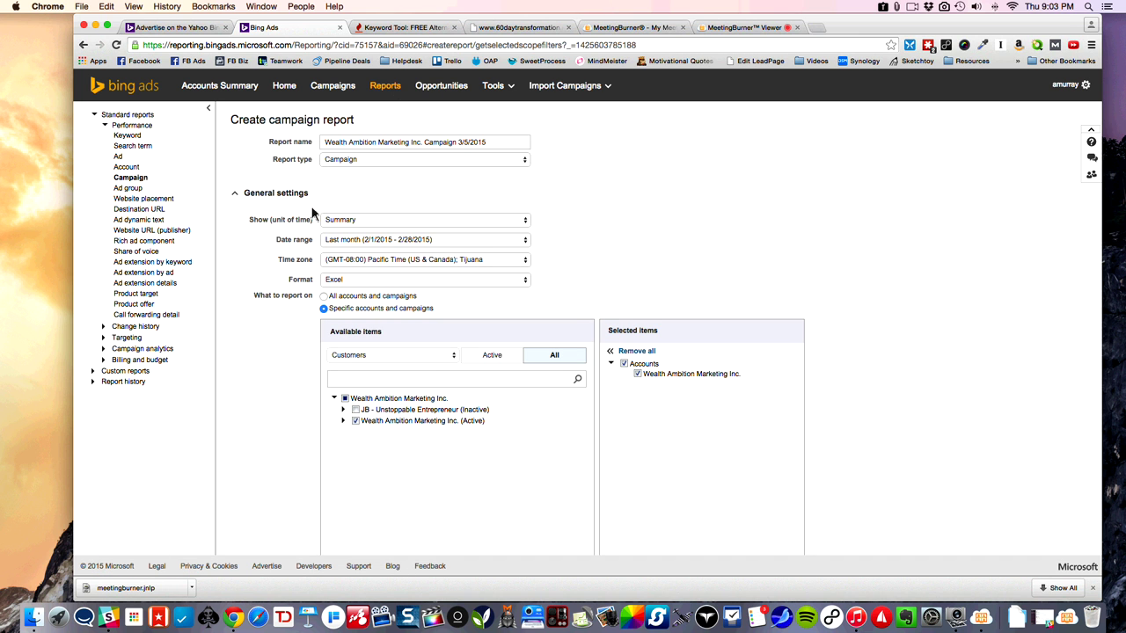
pyautogui.scroll(-1, 317, 211)
pyautogui.scroll(1, 320, 204)
pyautogui.click(414, 157)
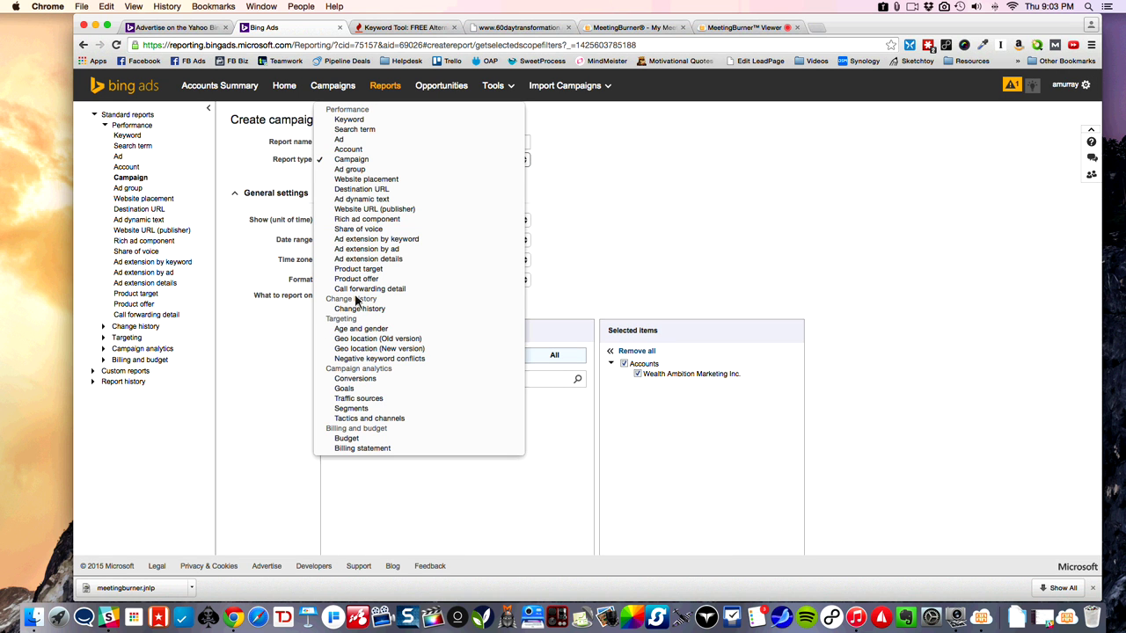
pyautogui.click(580, 224)
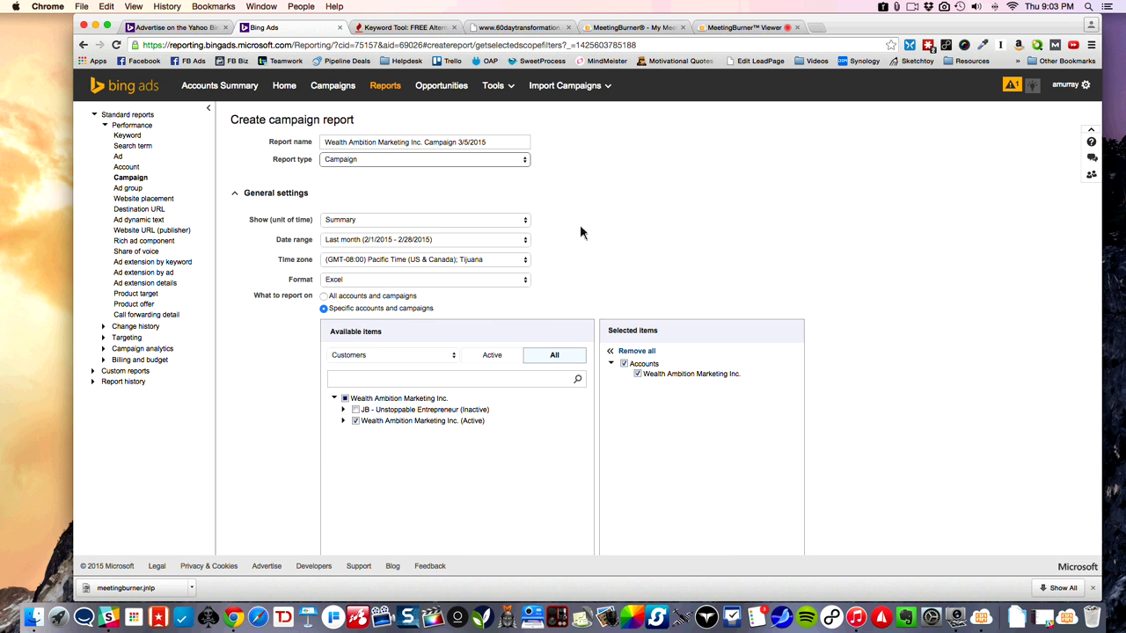
# Step: Open the account's Opportunities and view the suggestions for adding new keywords
pyautogui.click(445, 92)
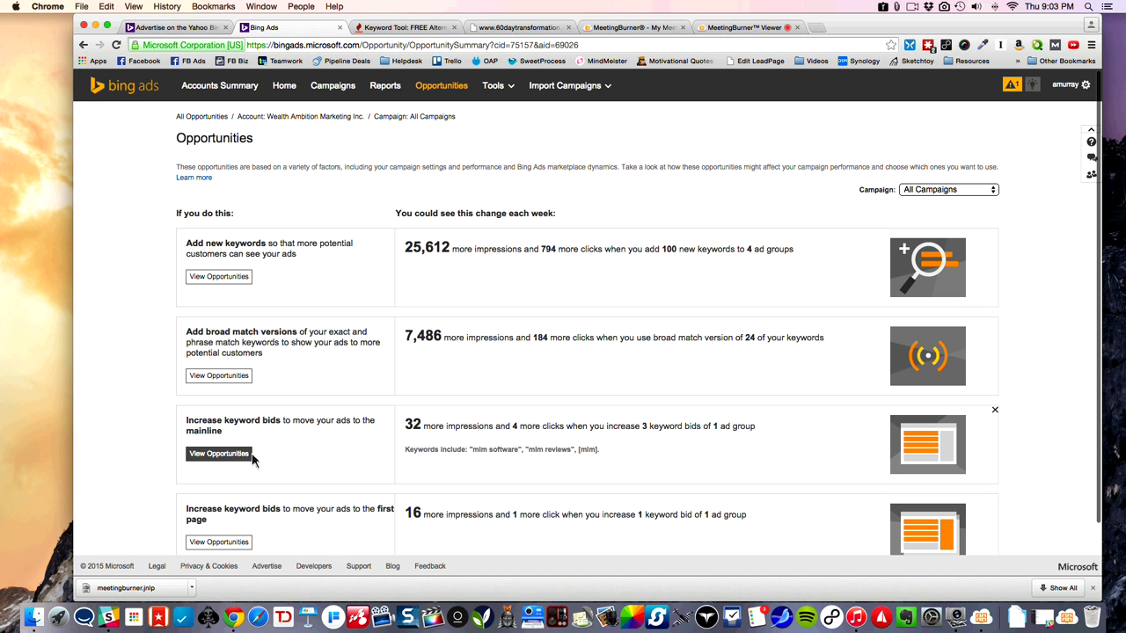
pyautogui.scroll(-2, 255, 431)
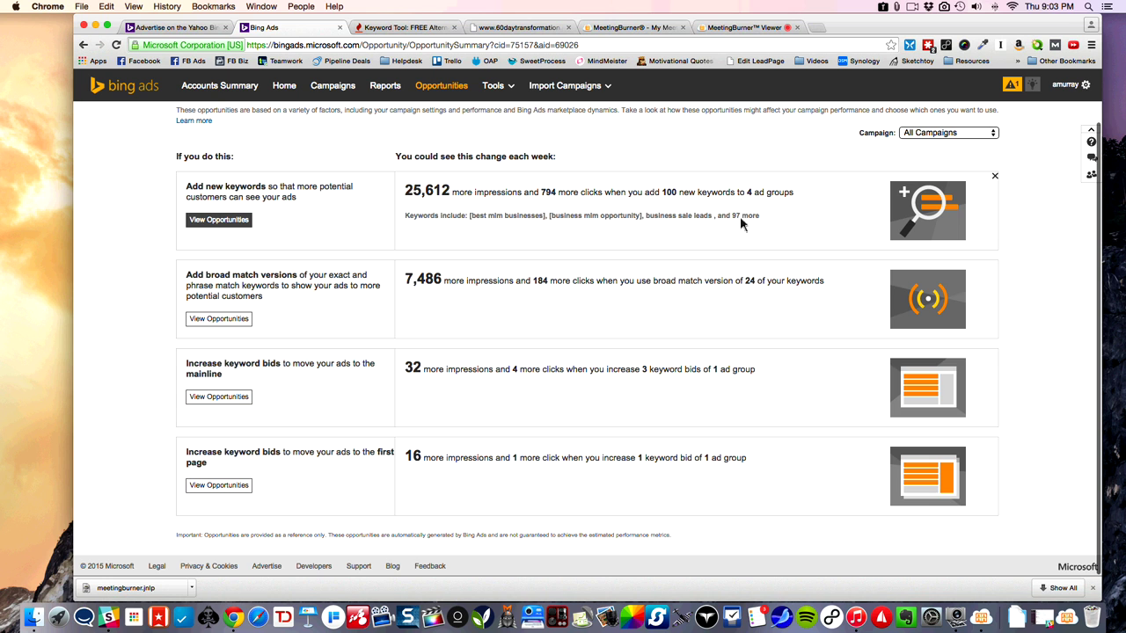
pyautogui.click(220, 220)
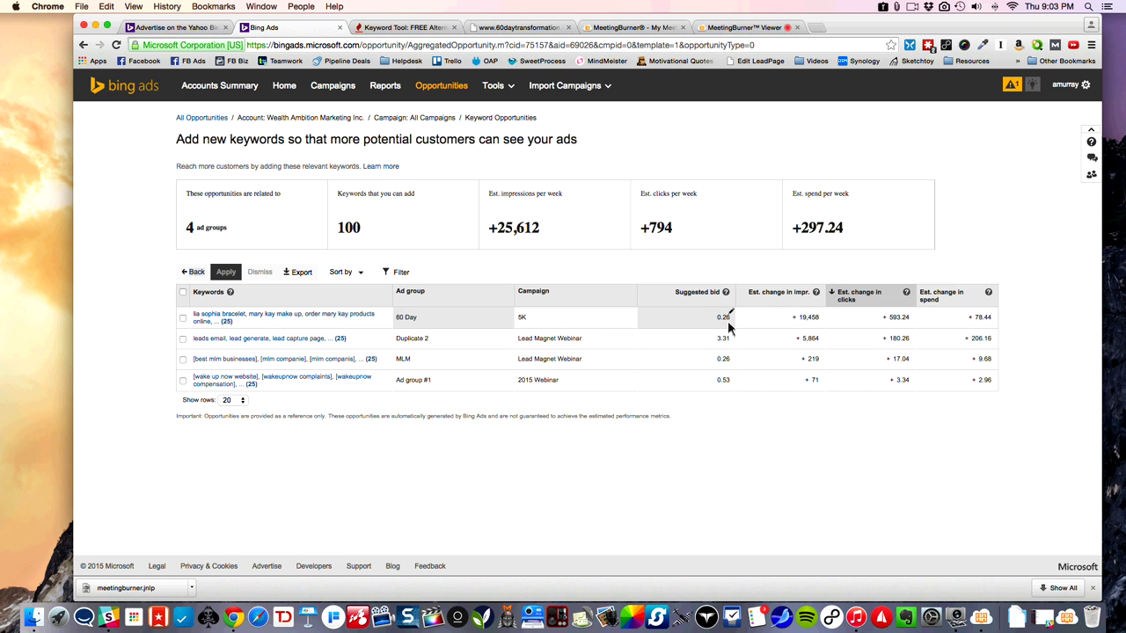
# Step: Select only the wake up now keyword suggestions for Ad group #1 in the 2015 Webinar campaign, check their keyword list and apply them
pyautogui.click(183, 319)
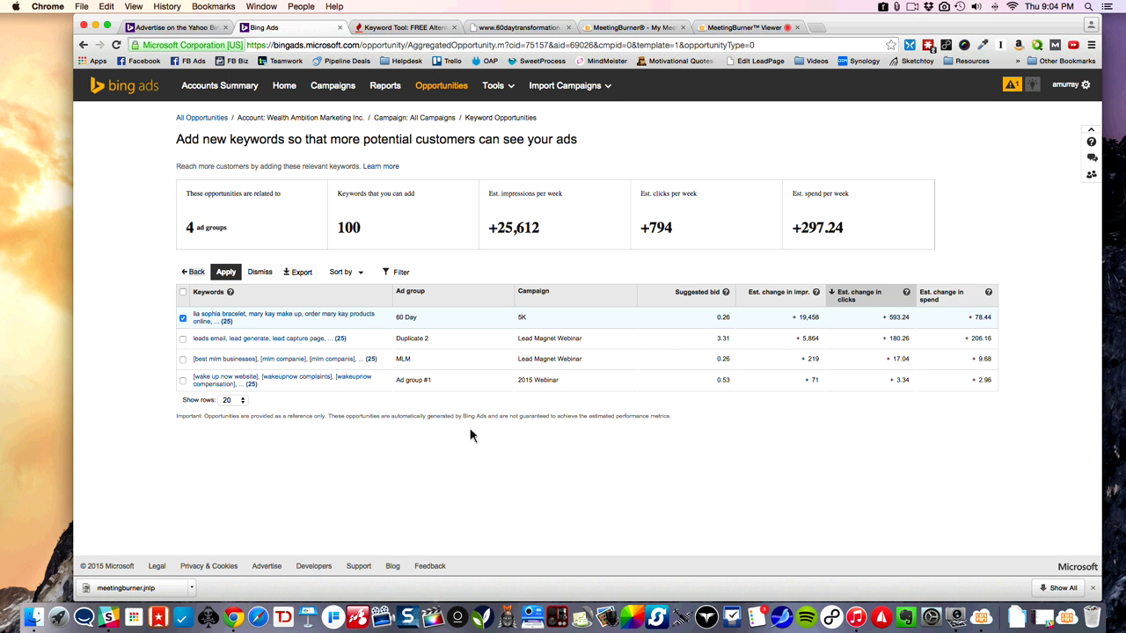
pyautogui.click(183, 317)
pyautogui.click(183, 380)
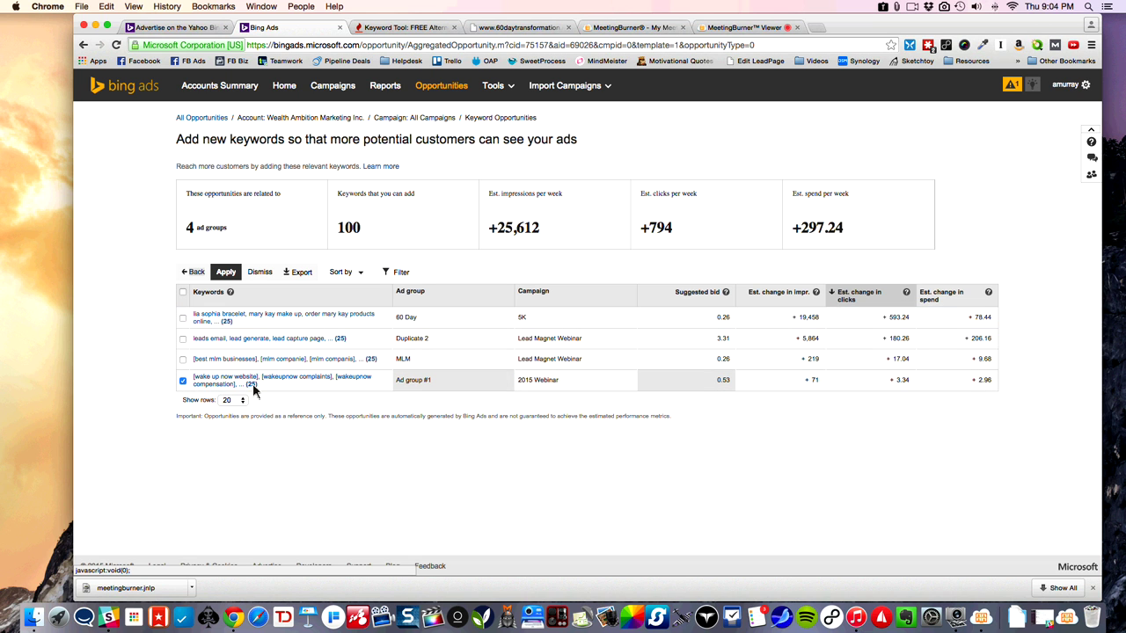
pyautogui.click(249, 384)
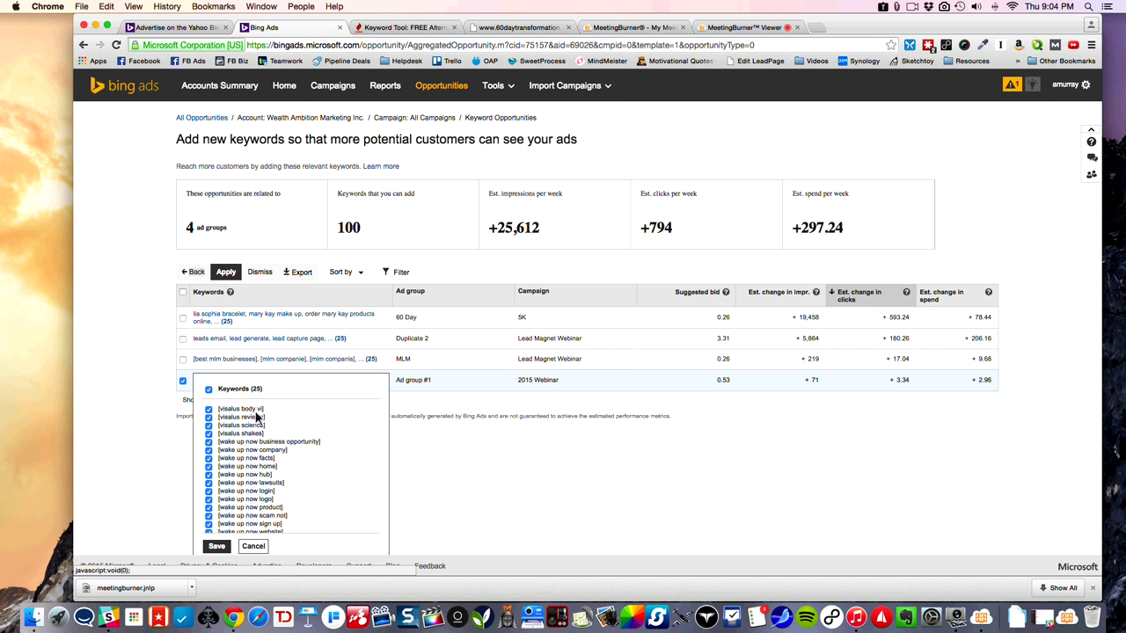
pyautogui.click(252, 546)
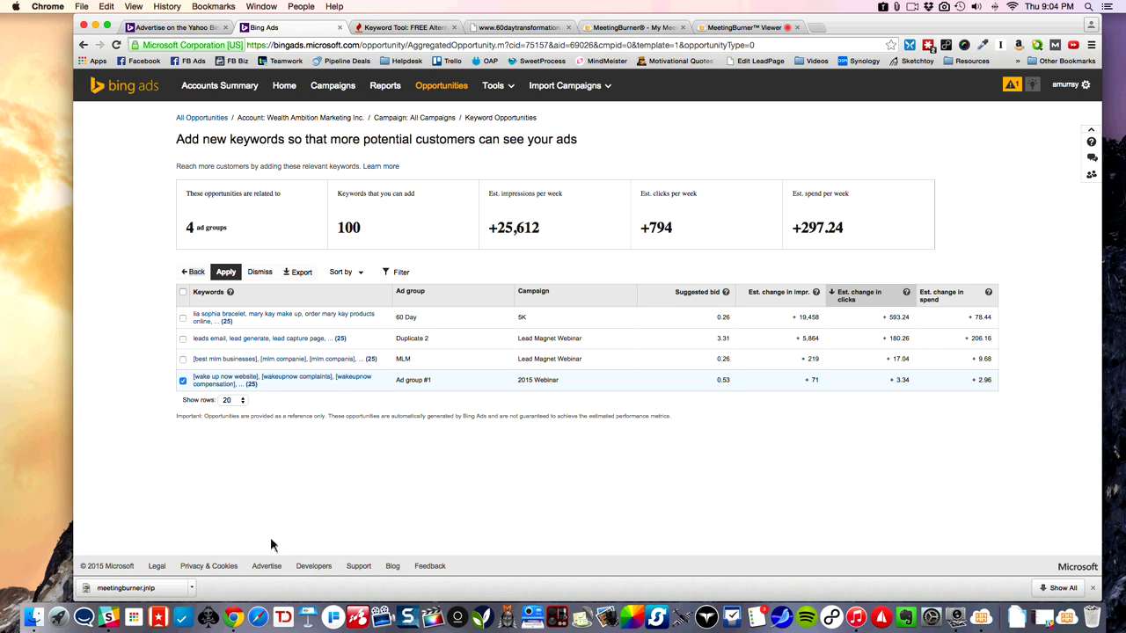
pyautogui.click(226, 273)
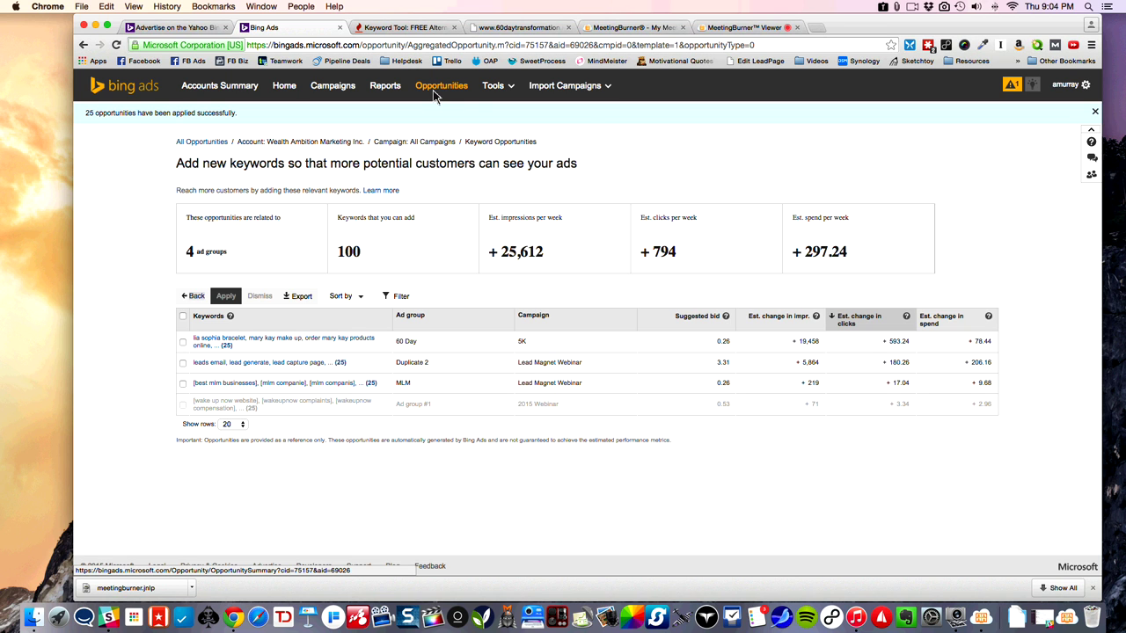
# Step: Open the Research Keywords tool with the query type kept at Find keywords related to a word or phrase
pyautogui.click(493, 86)
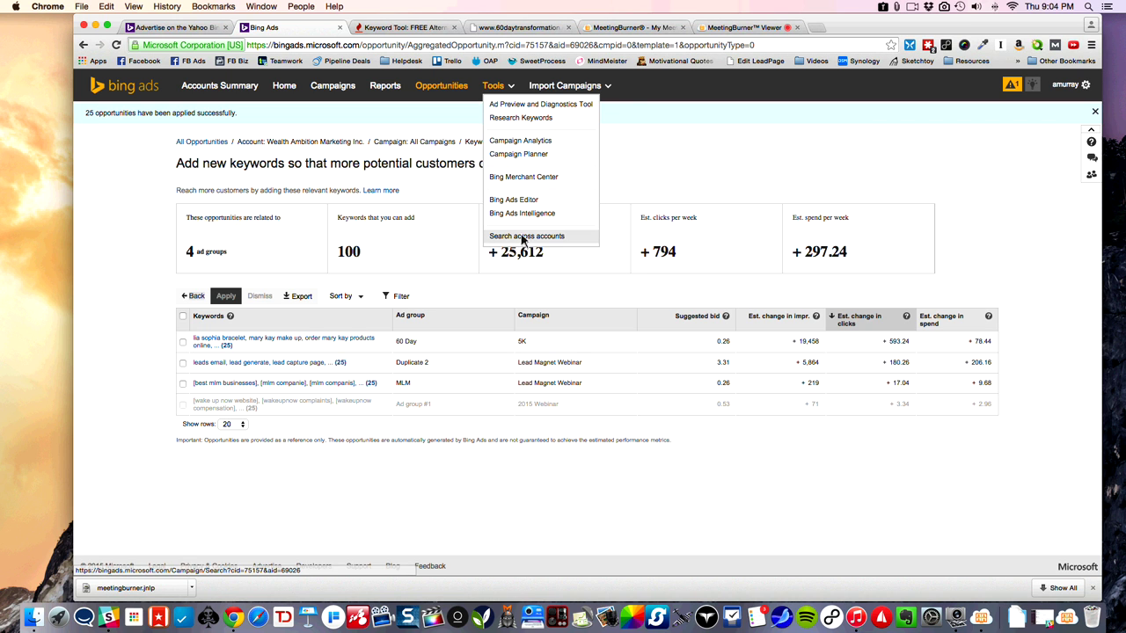
pyautogui.click(572, 86)
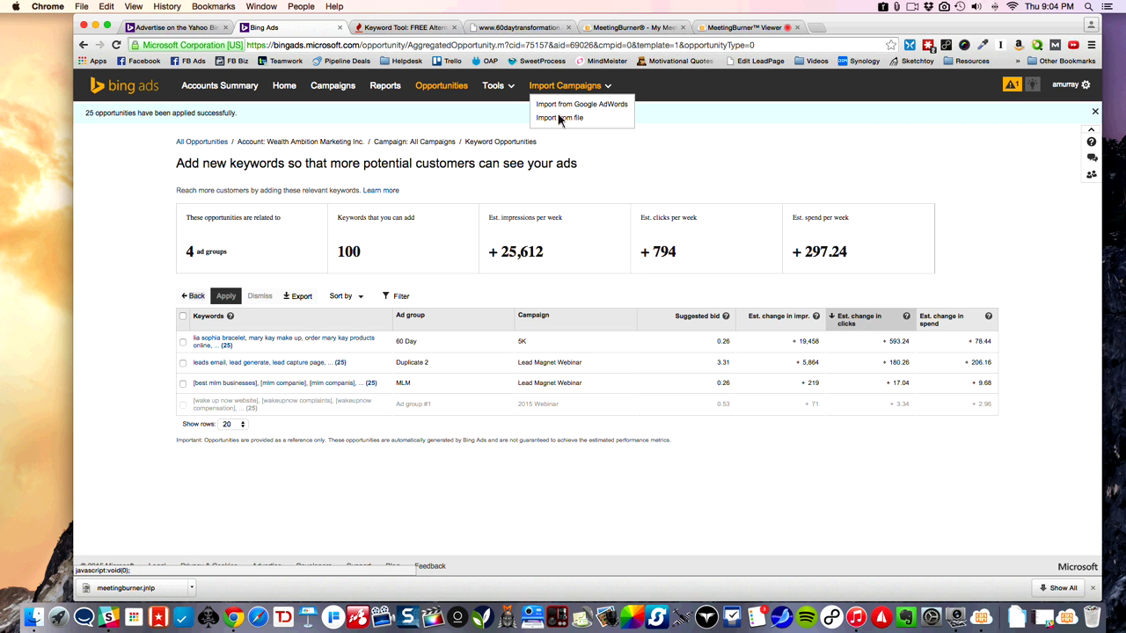
pyautogui.click(505, 87)
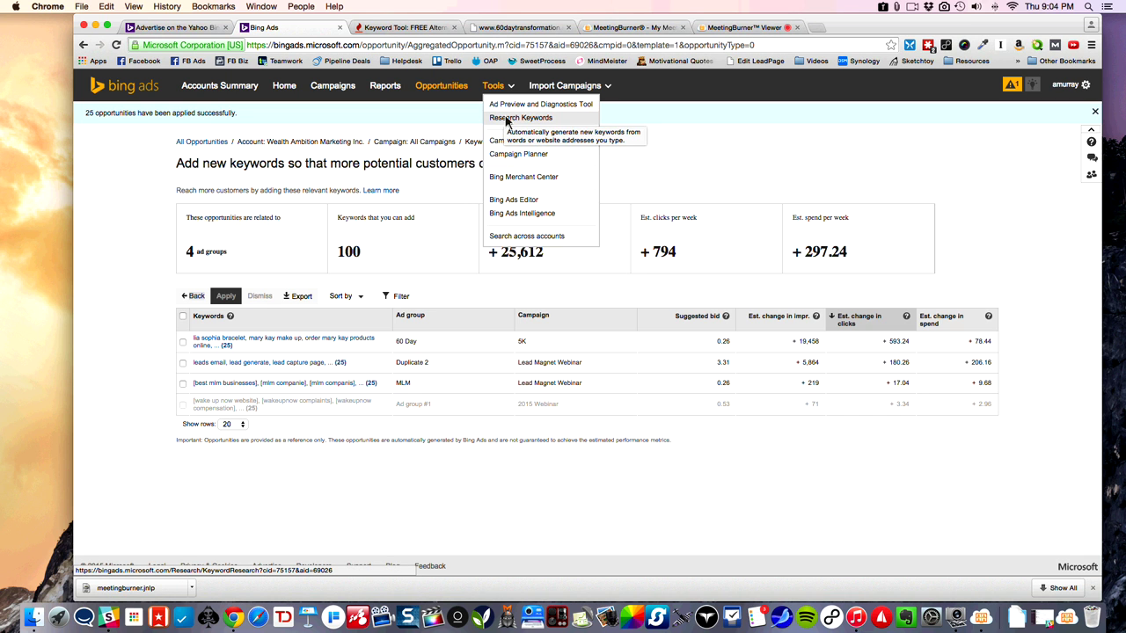
pyautogui.click(508, 118)
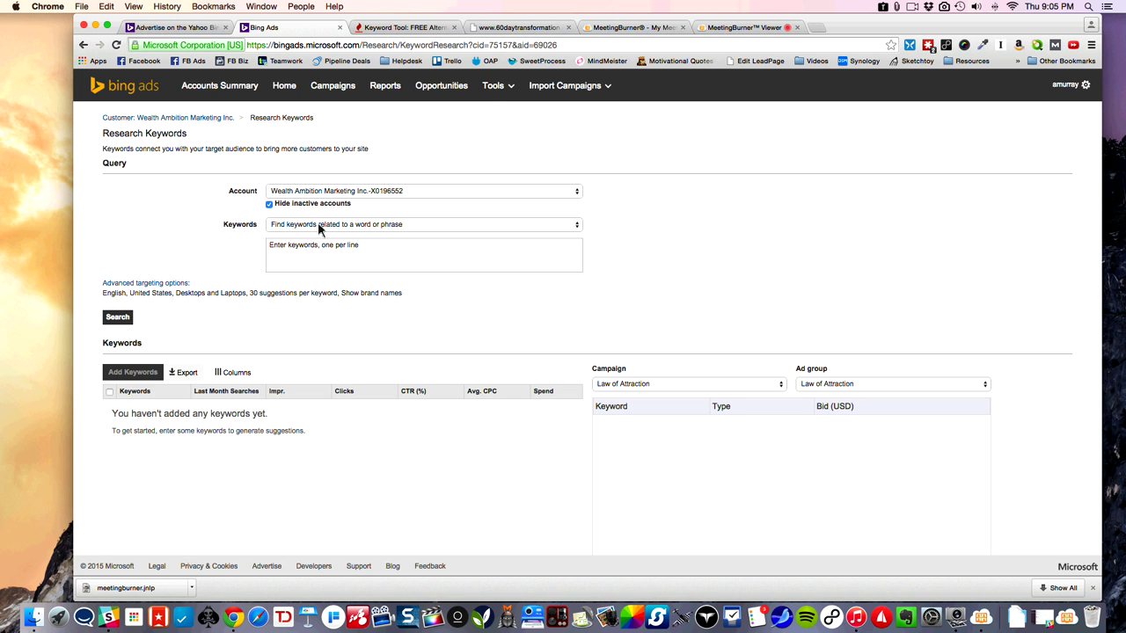
pyautogui.click(320, 227)
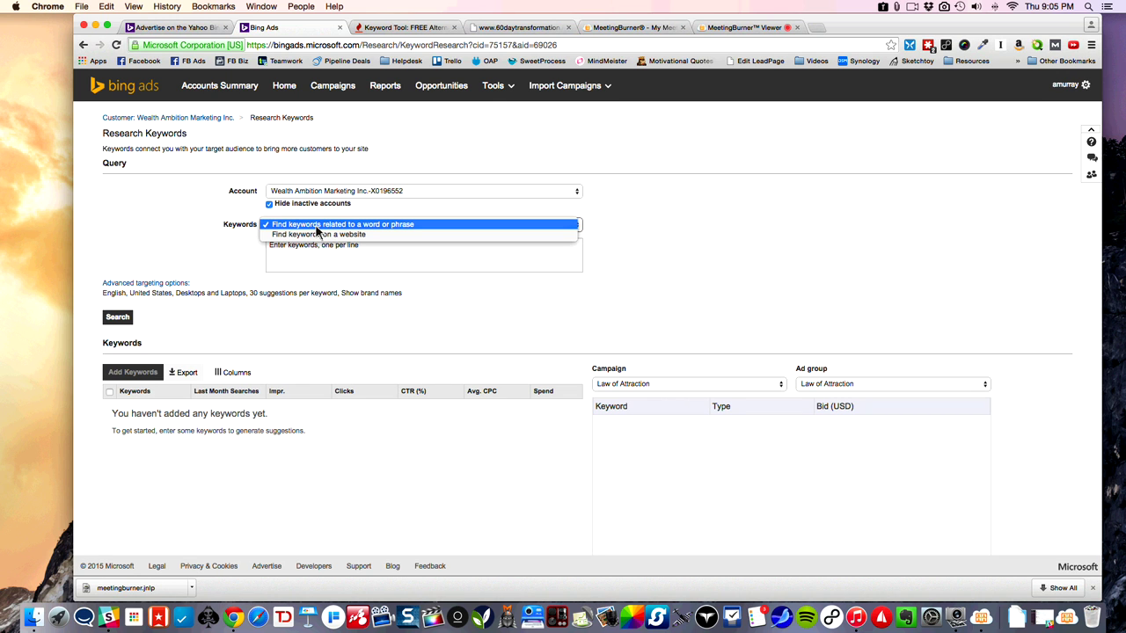
pyautogui.click(317, 228)
# Step: Expand the advanced targeting options and add United Kingdom and Canada to the targeted countries
pyautogui.click(308, 255)
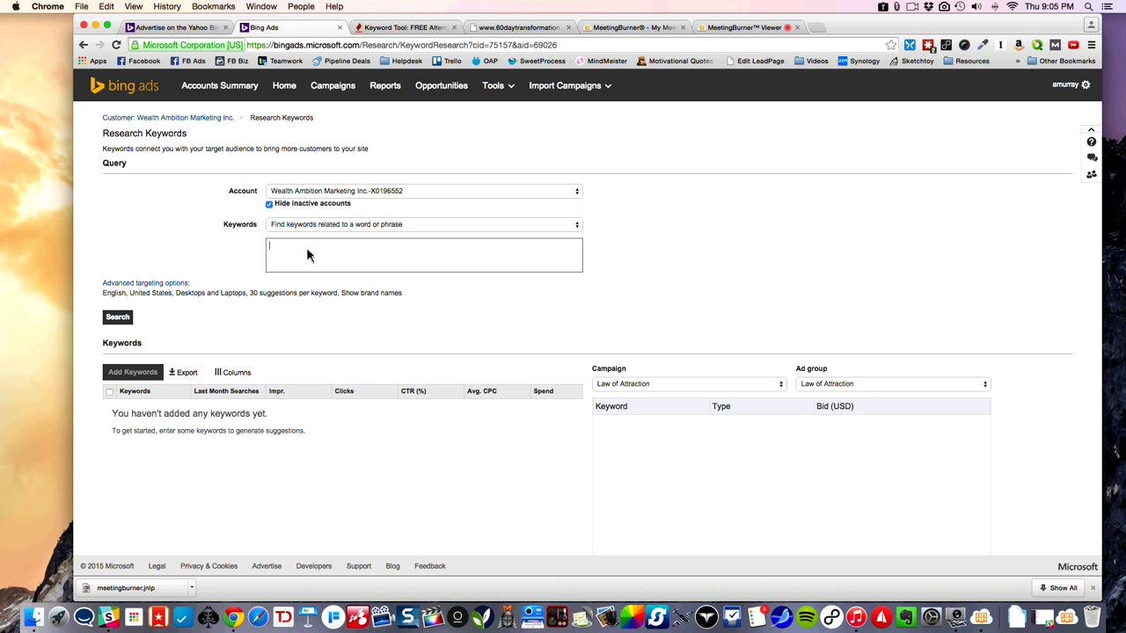
pyautogui.click(160, 284)
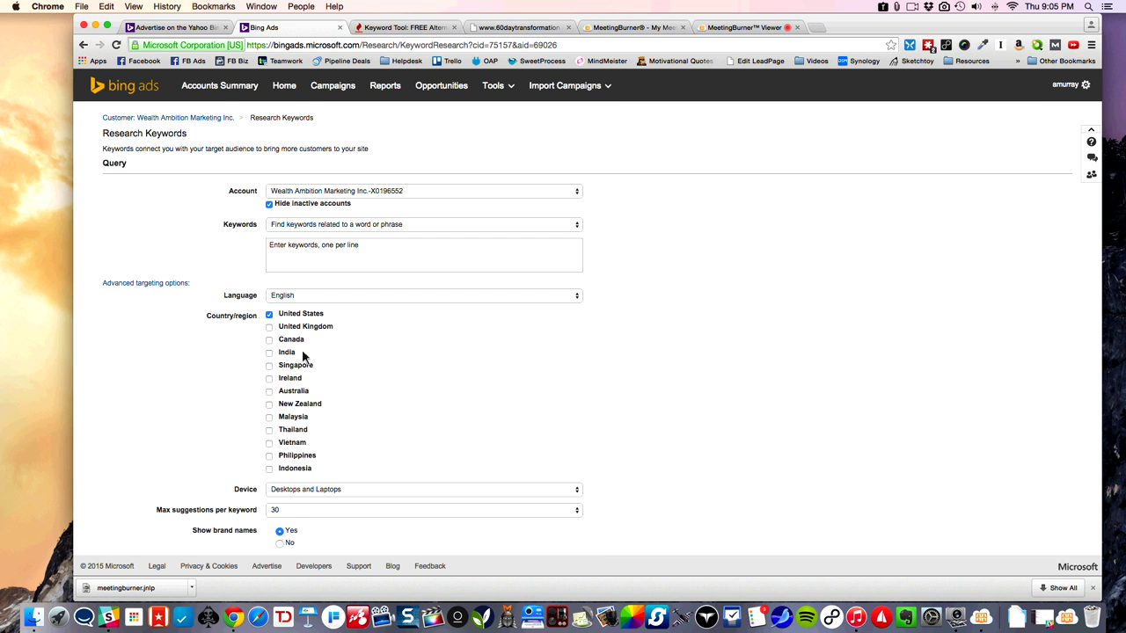
pyautogui.scroll(-1, 305, 359)
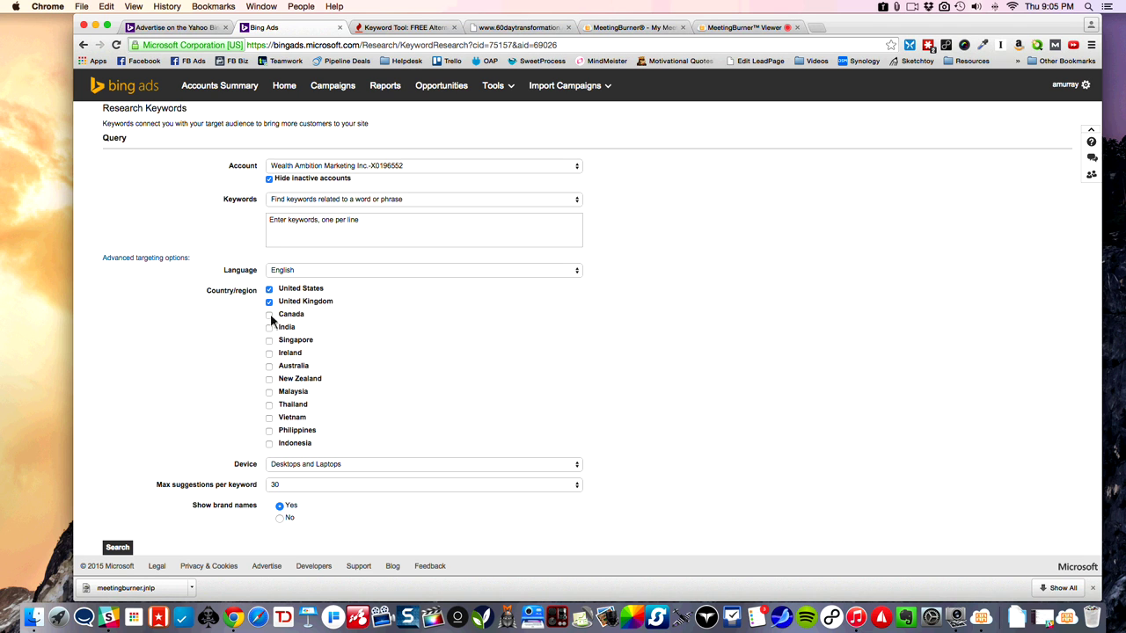
# Step: Enter visalus as the keyword, keep the device as Desktops and Laptops, and run the keyword search
pyautogui.click(290, 234)
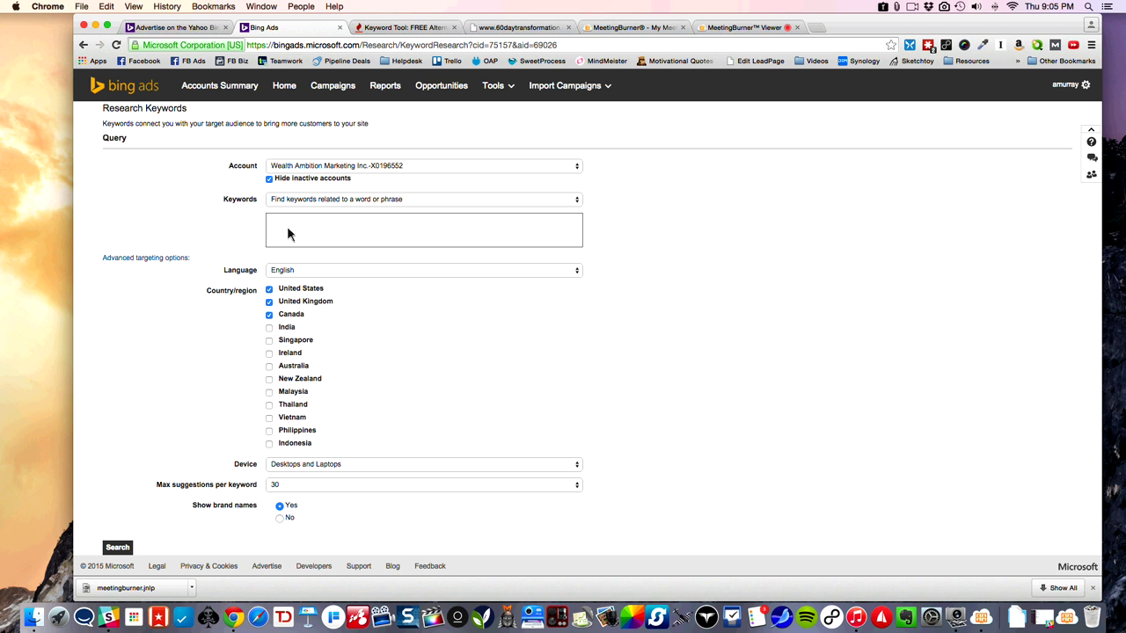
pyautogui.write('visalus')
pyautogui.scroll(-3, 333, 446)
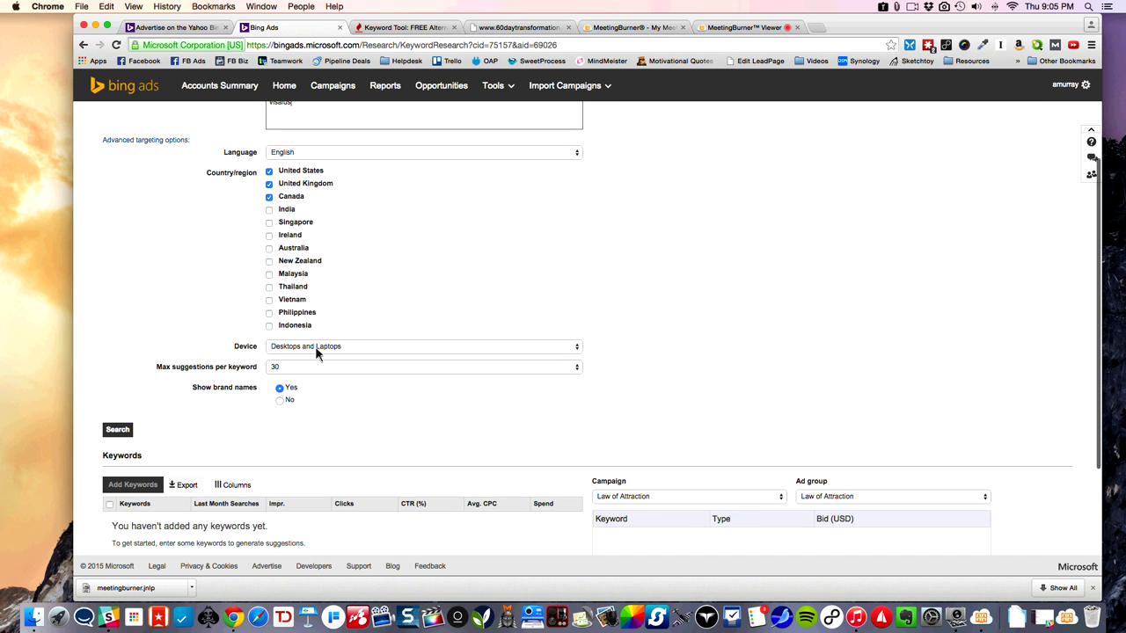
pyautogui.click(316, 350)
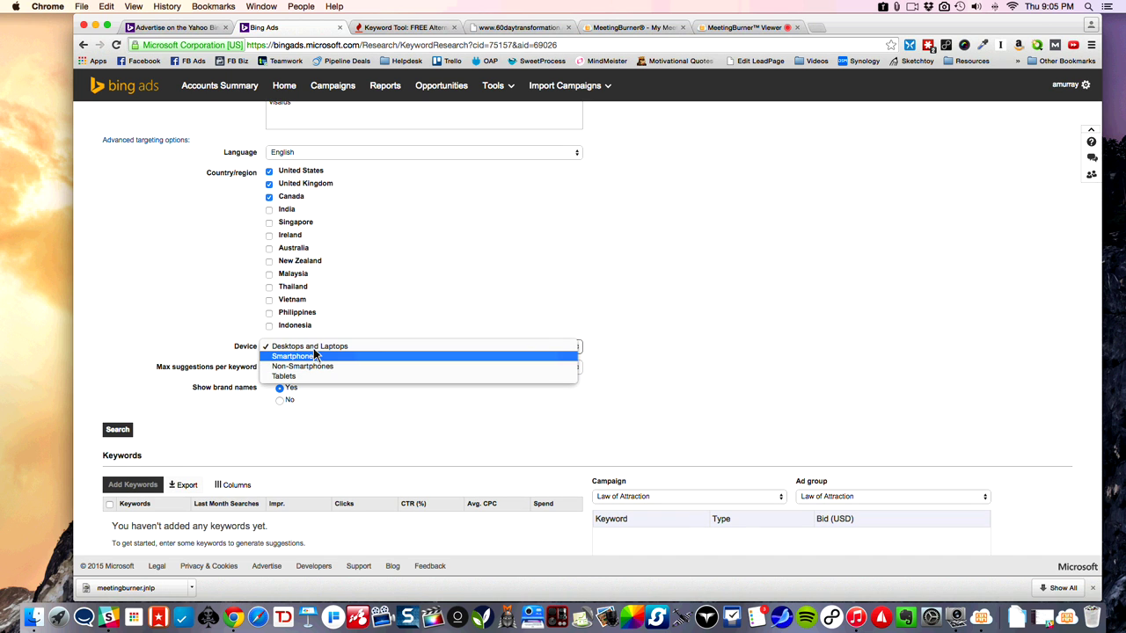
pyautogui.click(308, 348)
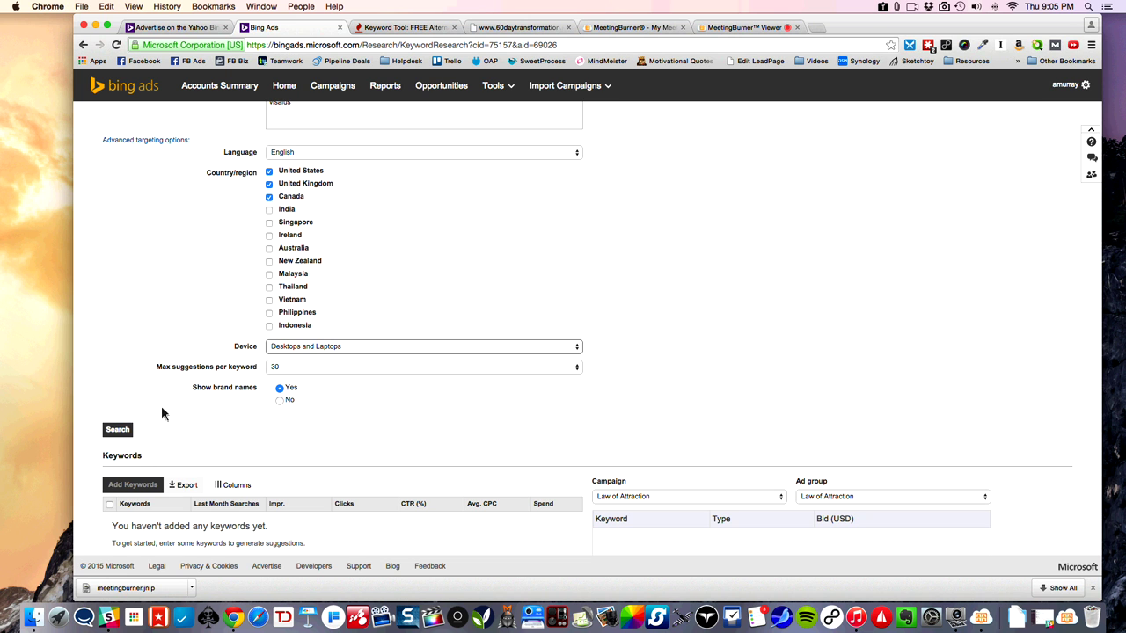
pyautogui.click(121, 431)
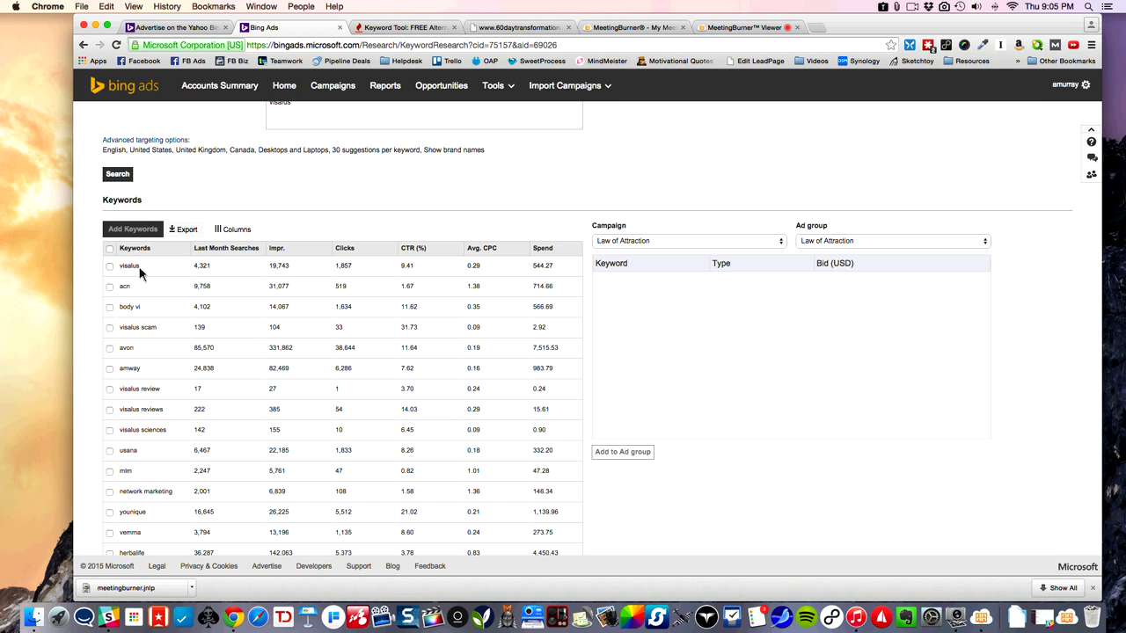
# Step: Examine the last month's search volumes of the suggested keywords, including visalus, amway and younique
pyautogui.doubleClick(200, 267)
pyautogui.moveTo(195, 370); pyautogui.dragTo(235, 373)
pyautogui.moveTo(195, 517); pyautogui.dragTo(227, 519)
pyautogui.scroll(-2, 223, 500)
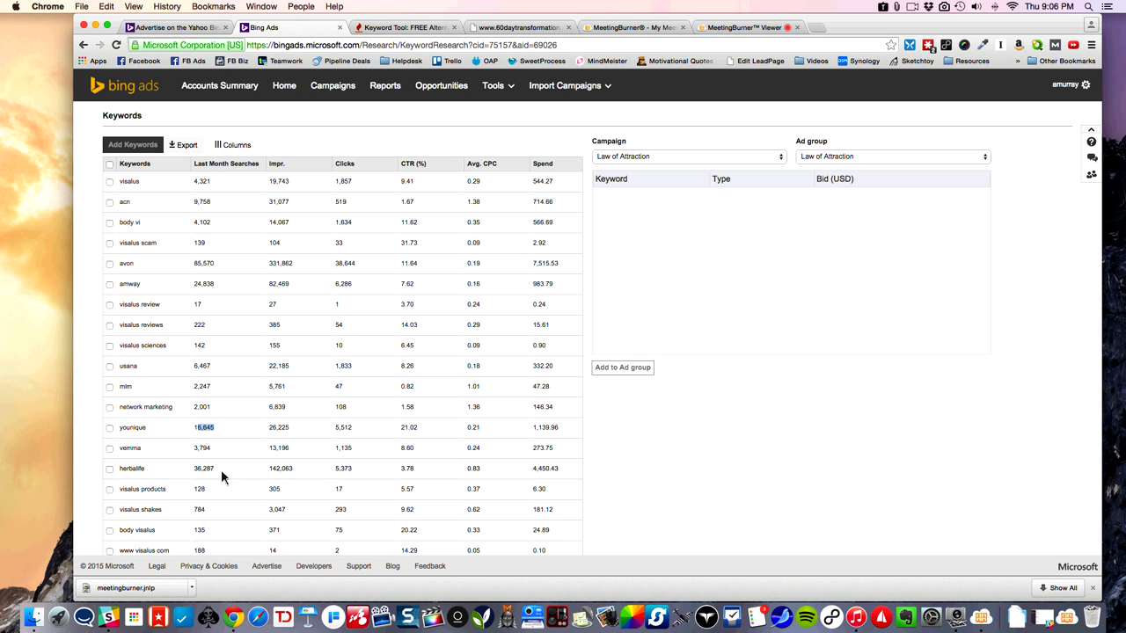
pyautogui.scroll(-4, 221, 470)
pyautogui.scroll(-2, 221, 472)
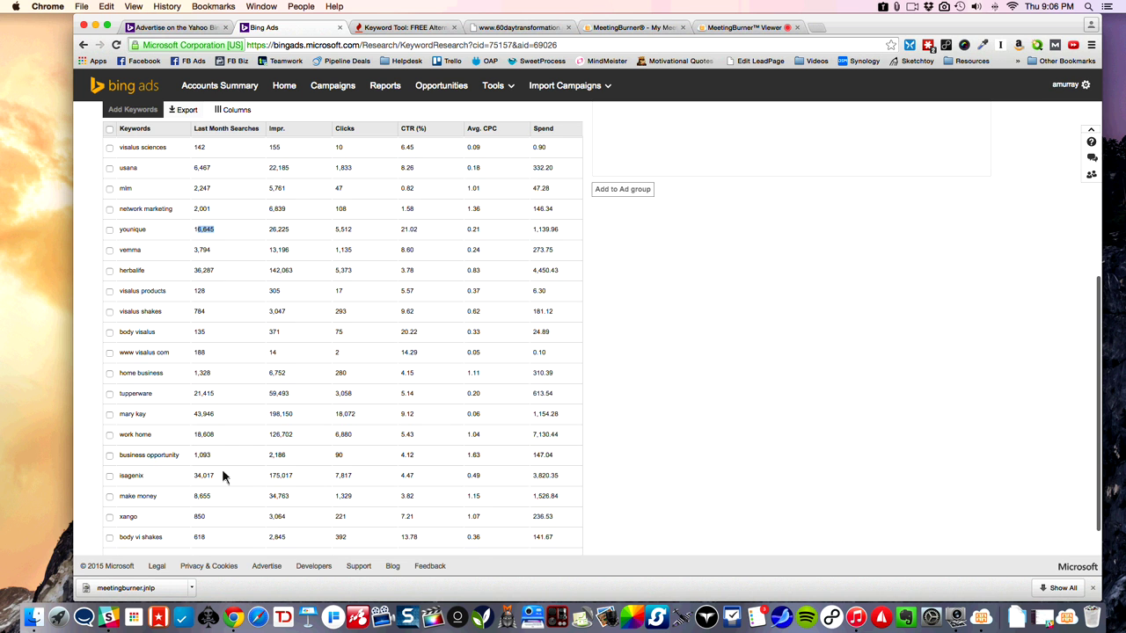
pyautogui.scroll(10, 222, 476)
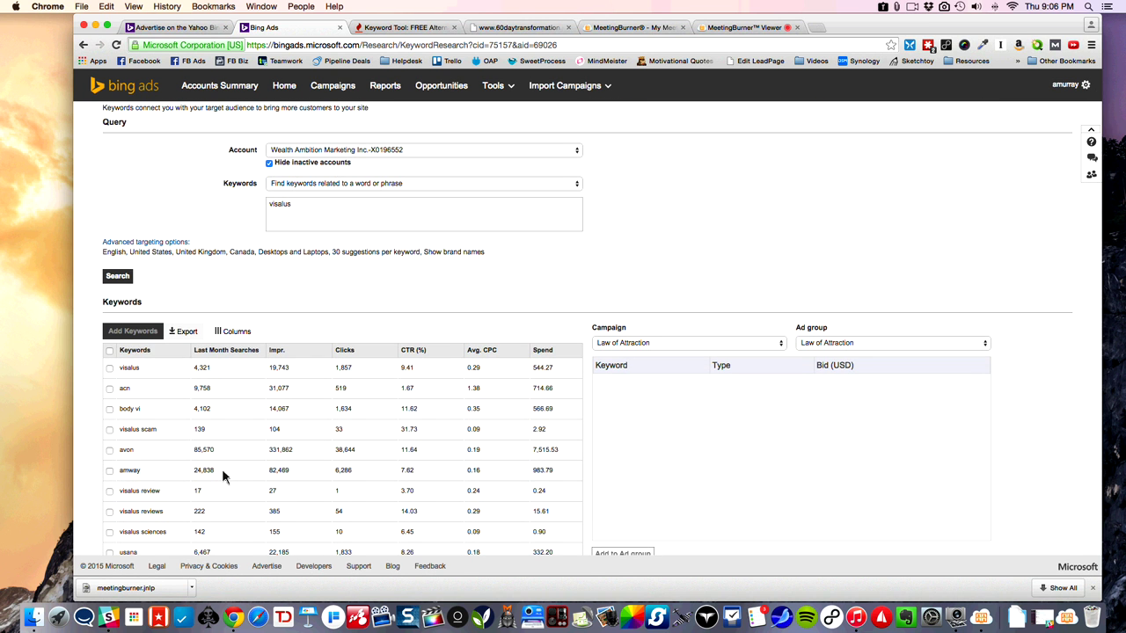
pyautogui.scroll(-4, 180, 375)
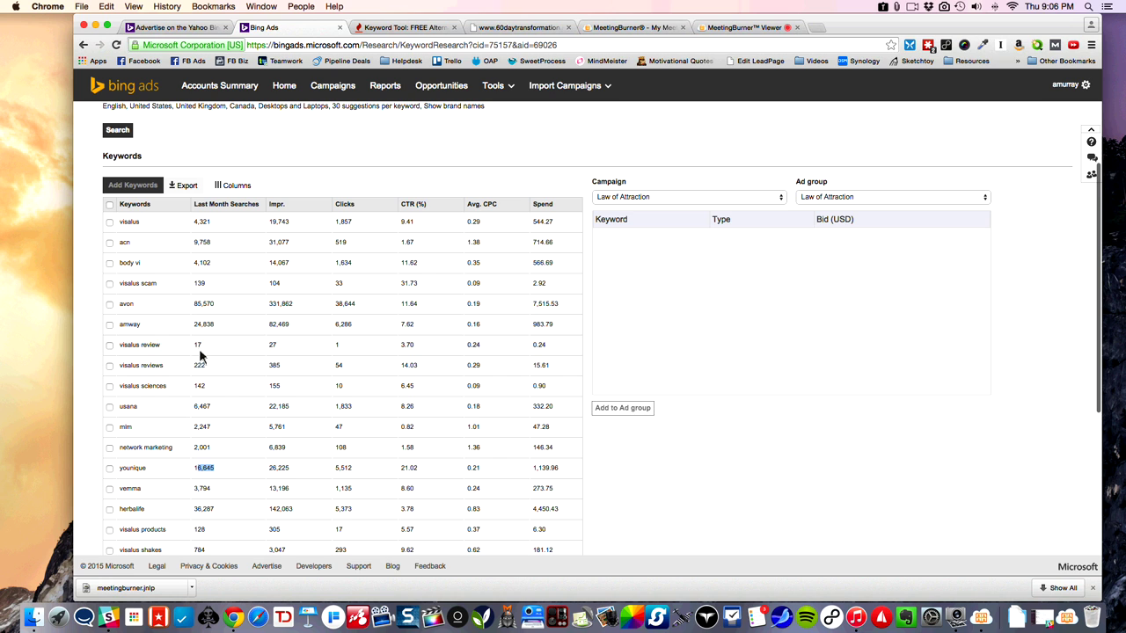
# Step: Examine the spend, search volume and average CPC of the suggested keywords, including visalus review, avon and amway, through the whole list
pyautogui.click(150, 352)
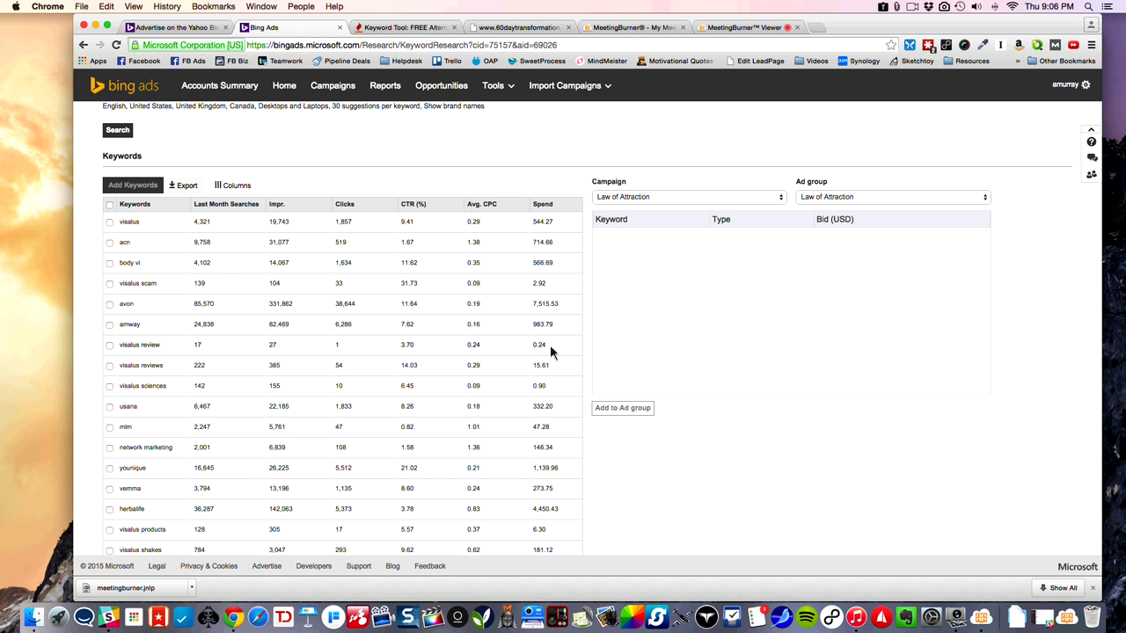
pyautogui.moveTo(551, 348); pyautogui.dragTo(540, 346)
pyautogui.click(207, 309)
pyautogui.click(477, 326)
pyautogui.scroll(-4, 486, 393)
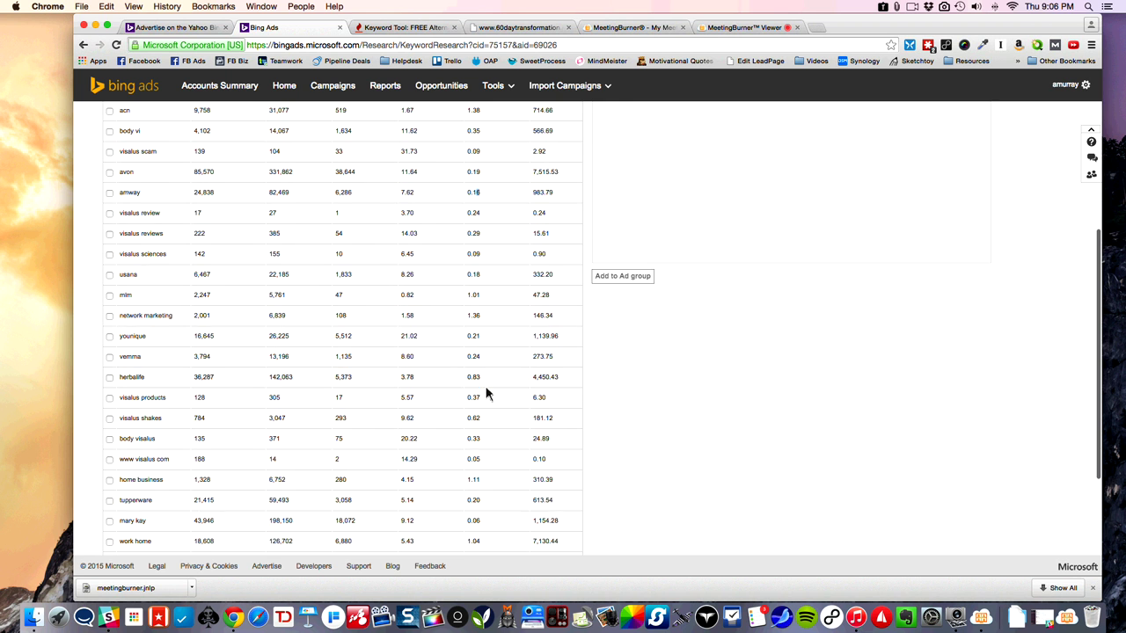
pyautogui.scroll(-4, 486, 394)
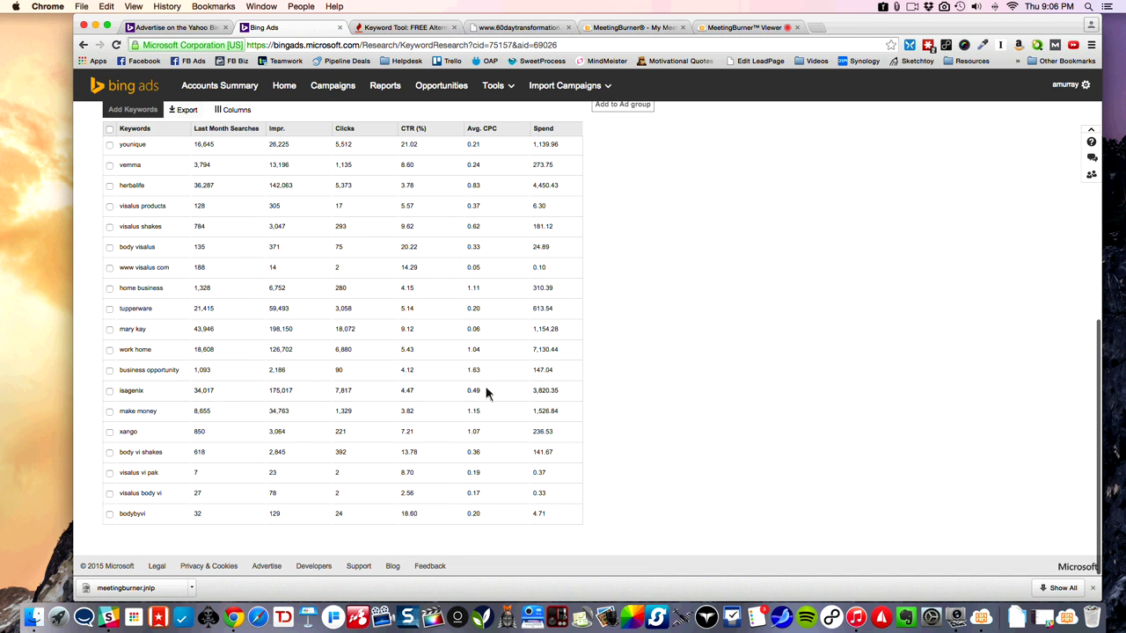
pyautogui.scroll(2, 481, 428)
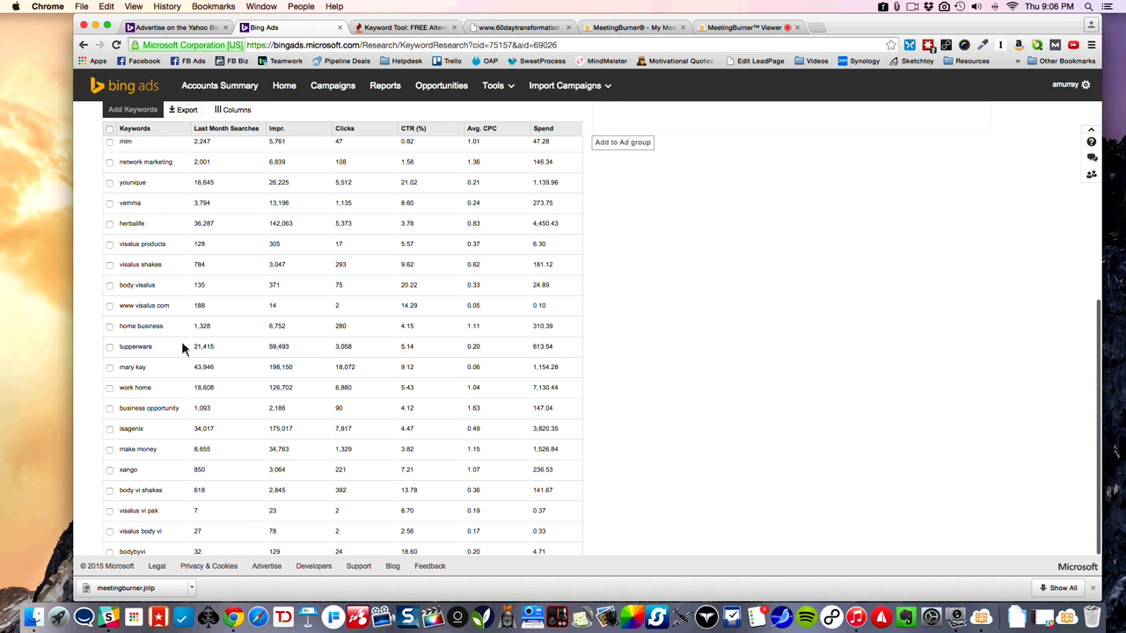
pyautogui.scroll(5, 181, 356)
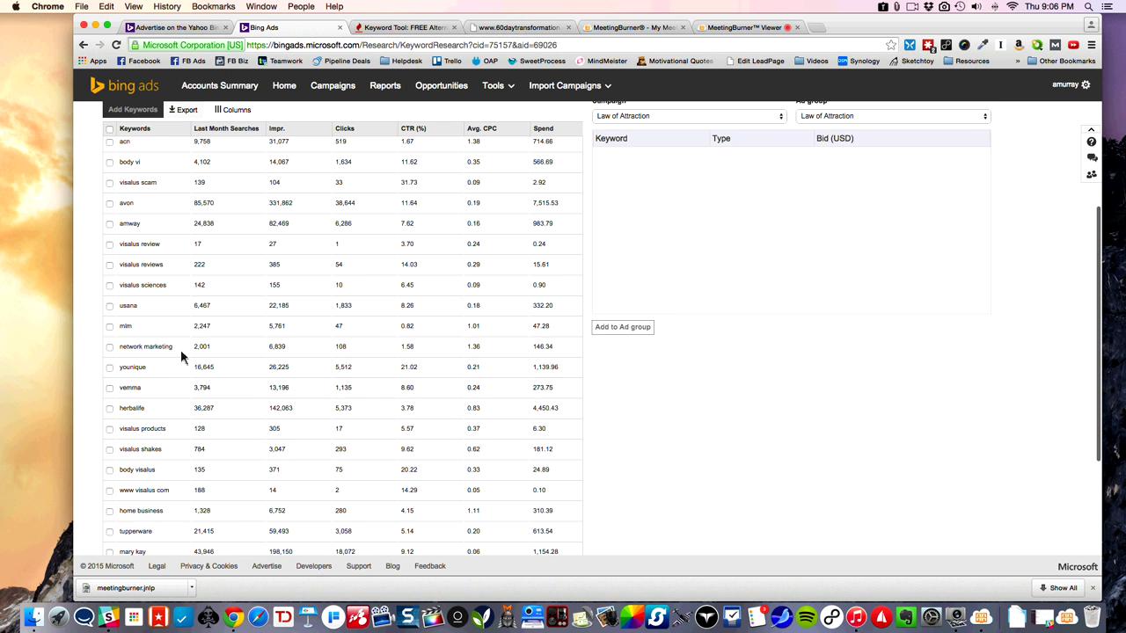
pyautogui.scroll(6, 185, 348)
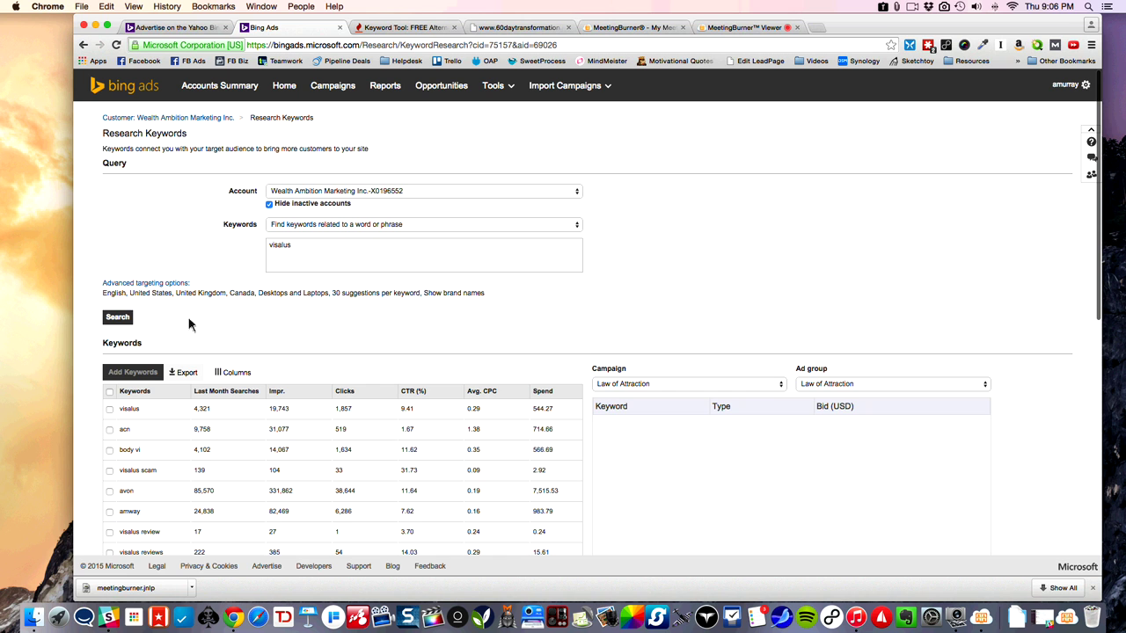
pyautogui.scroll(-3, 231, 330)
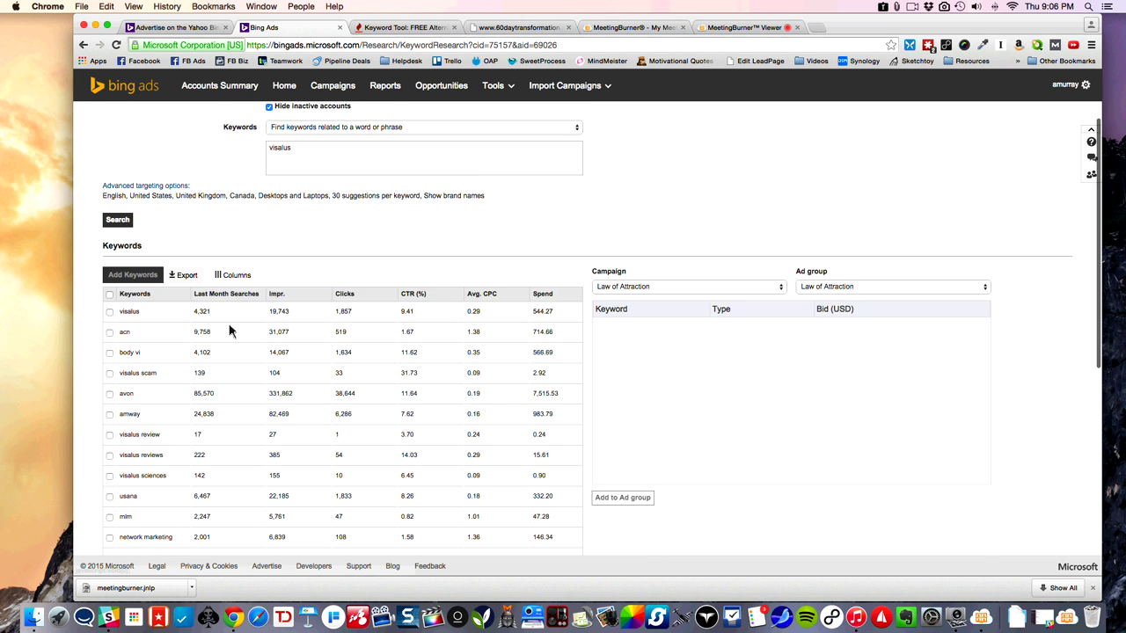
pyautogui.scroll(-1, 231, 330)
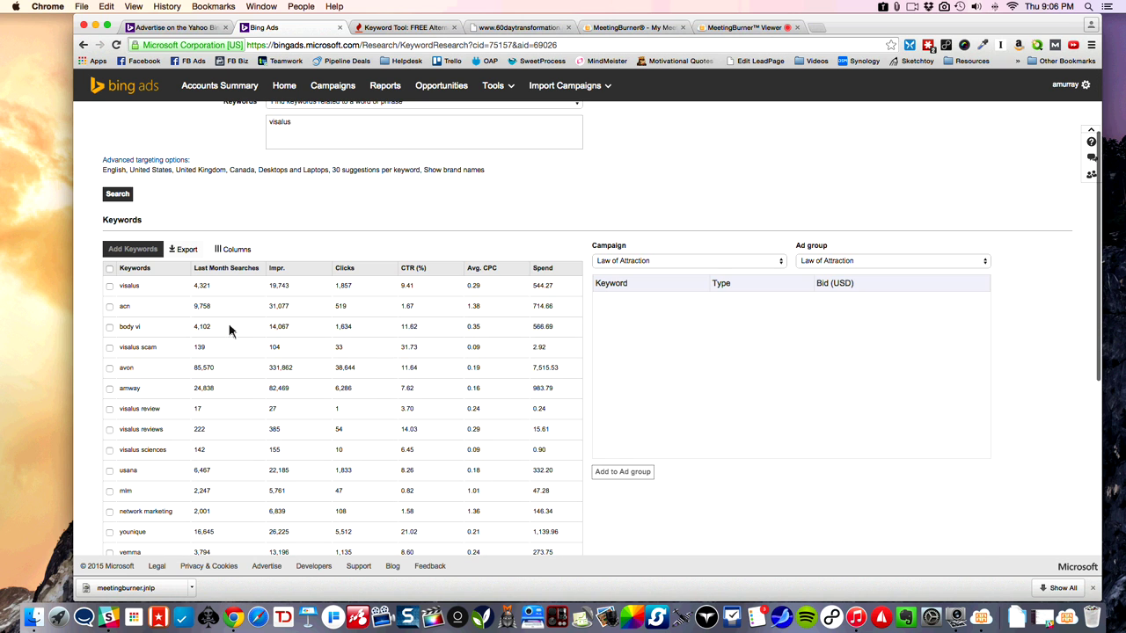
pyautogui.scroll(-5, 548, 400)
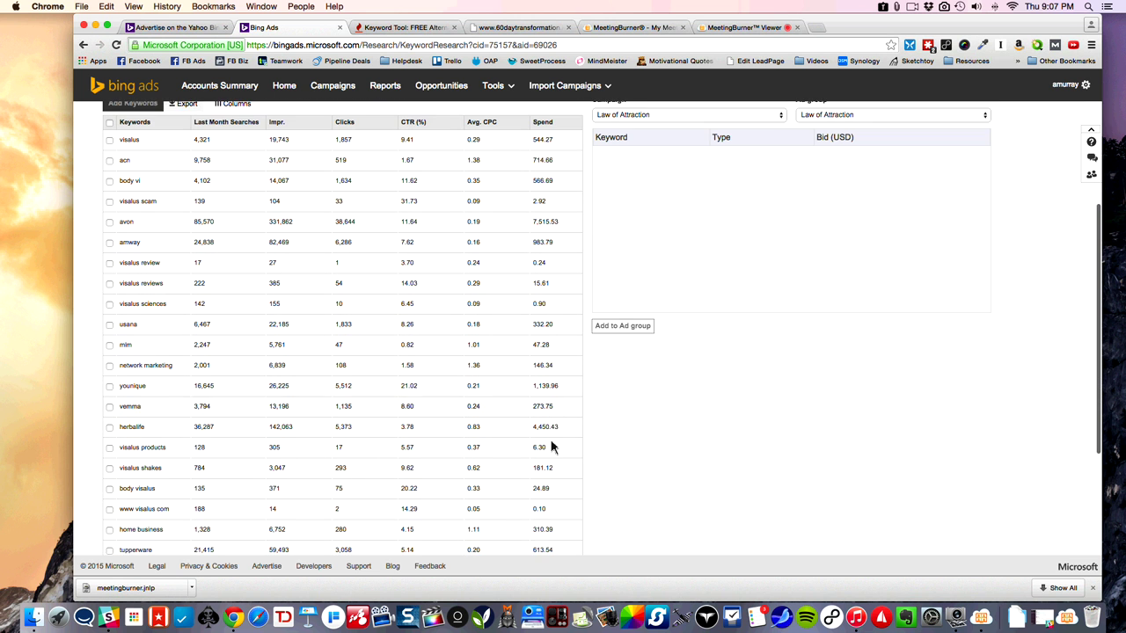
pyautogui.scroll(10, 556, 368)
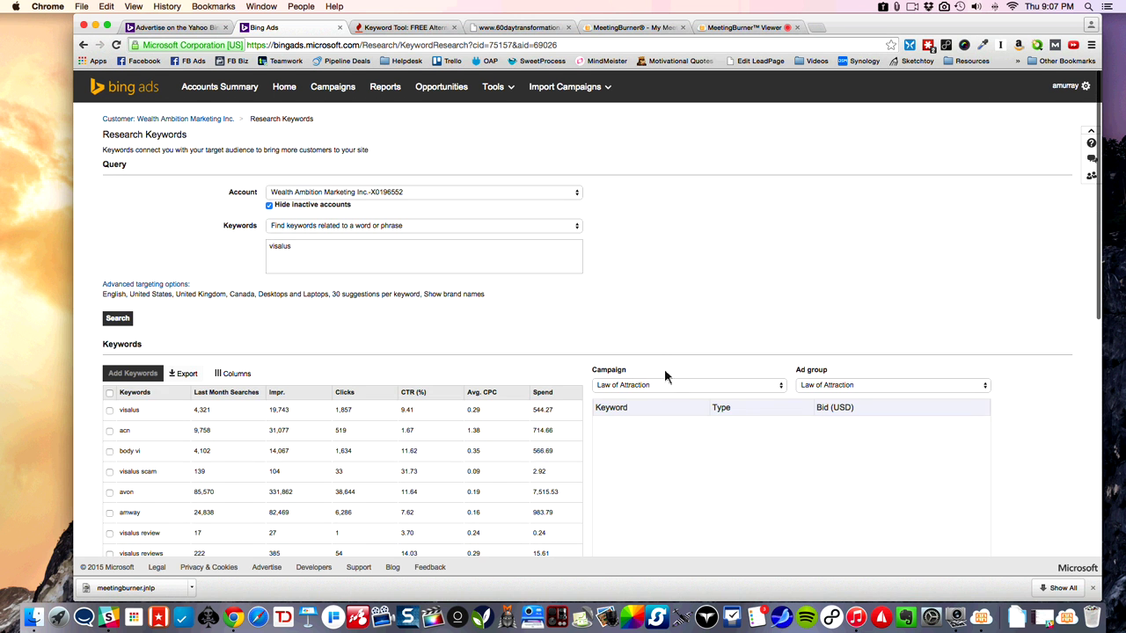
# Step: Set the destination for added keywords to the Investment Products campaign and its Goldmoney ad group
pyautogui.click(671, 384)
pyautogui.scroll(-2, 661, 475)
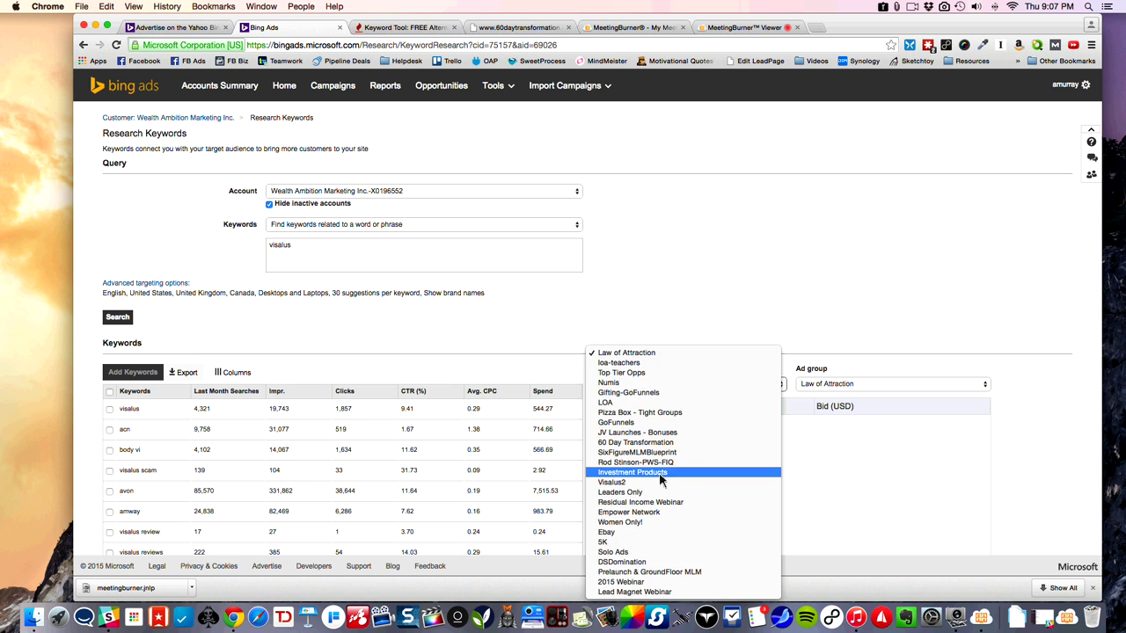
pyautogui.click(659, 473)
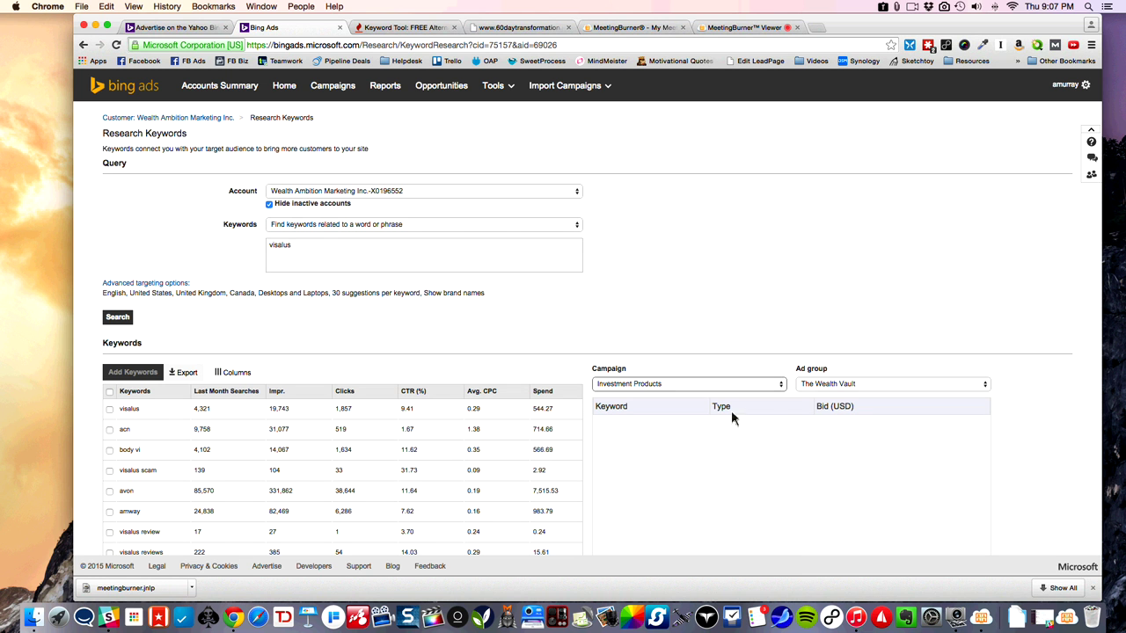
pyautogui.click(811, 396)
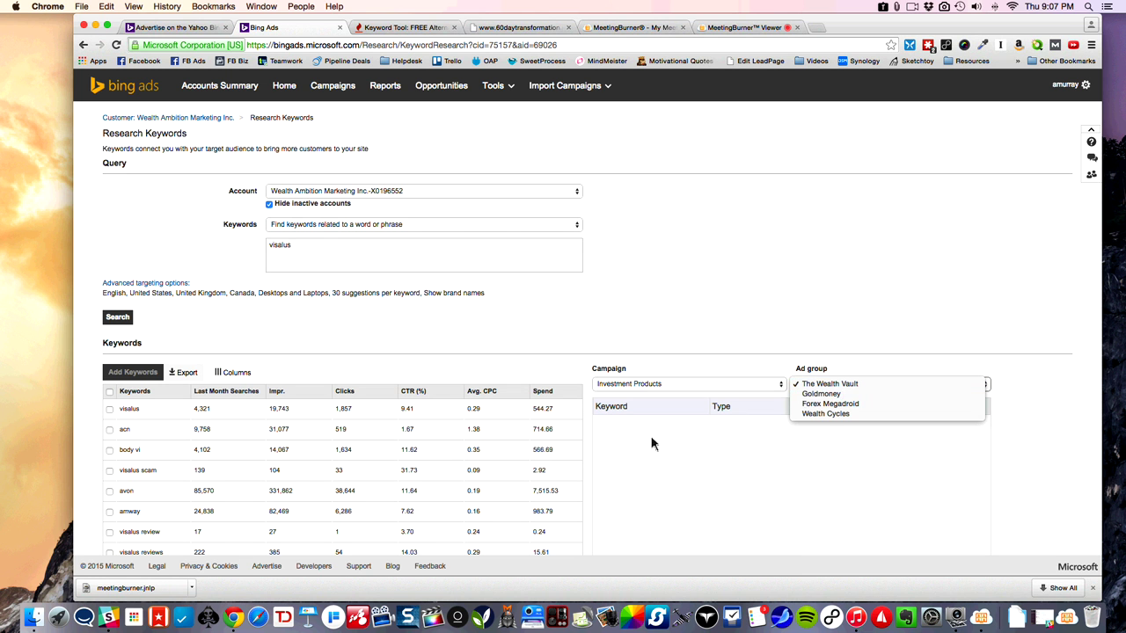
# Step: Mark the visalus keyword in the suggestions list, and clear that selection again
pyautogui.scroll(-9, 651, 444)
pyautogui.scroll(-2, 632, 352)
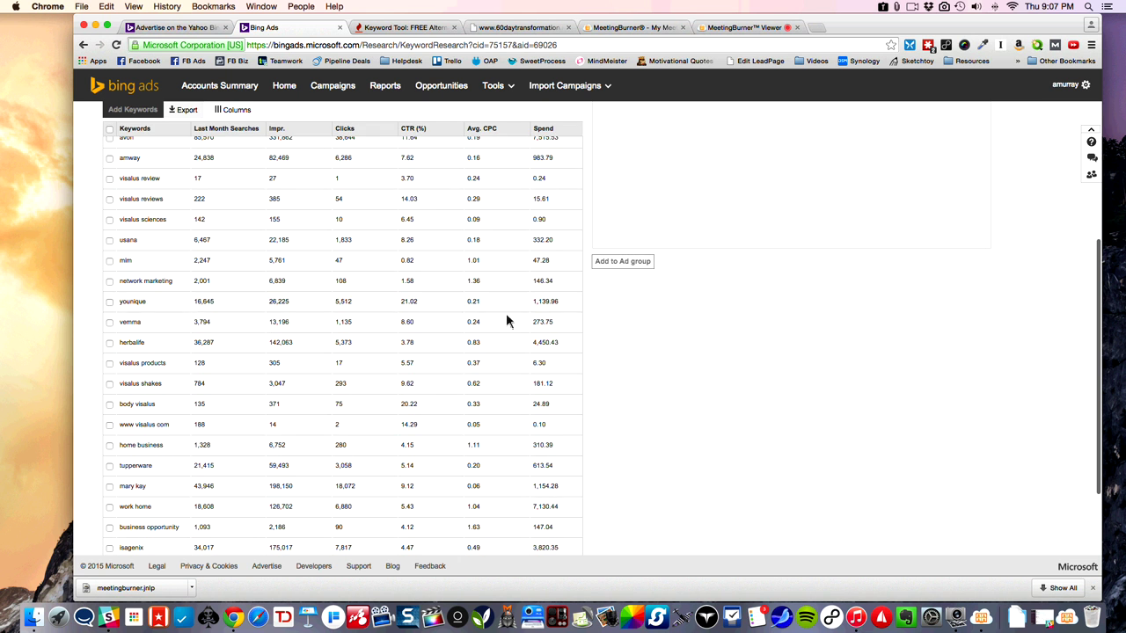
pyautogui.scroll(3, 505, 314)
pyautogui.click(109, 179)
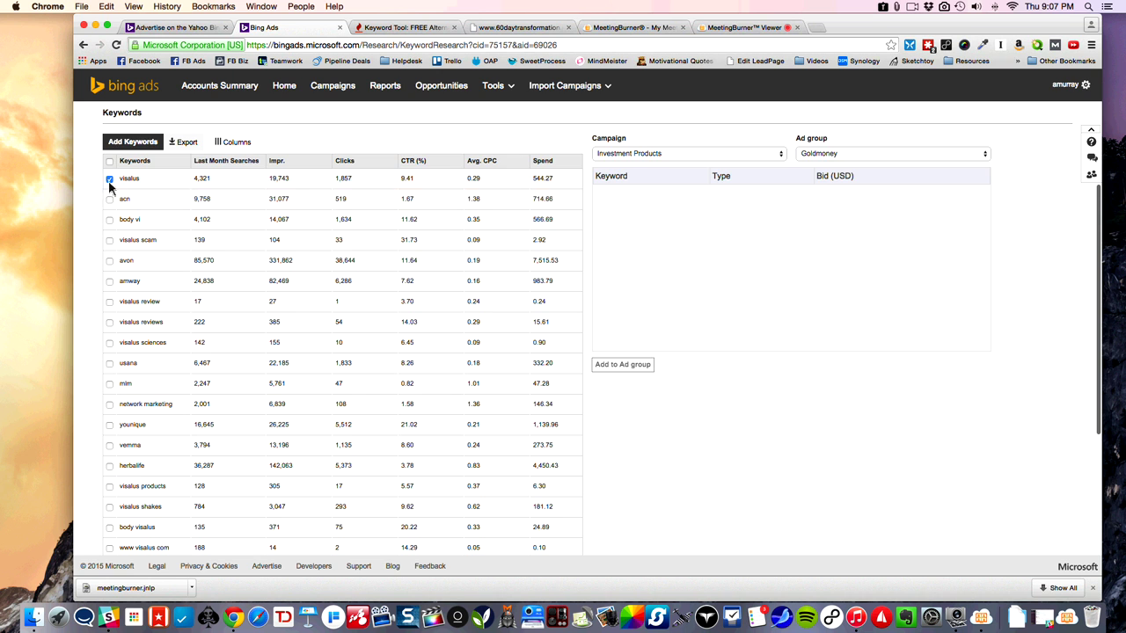
pyautogui.click(110, 178)
# Step: Replace the search keyword with internet business, run the search and review the suggested keywords
pyautogui.scroll(5, 198, 275)
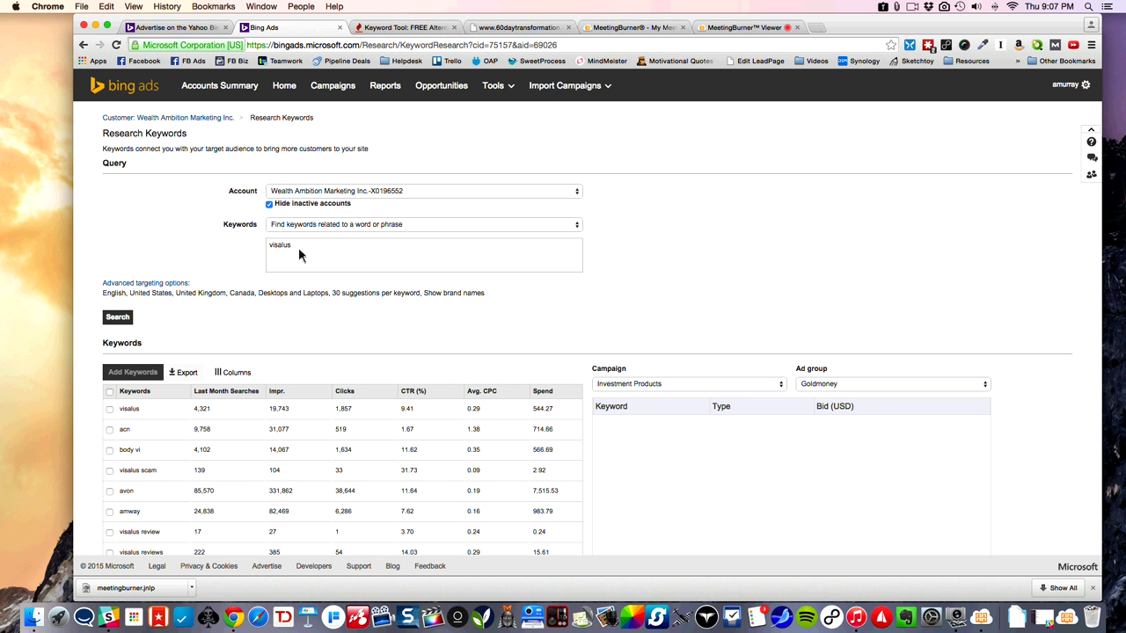
pyautogui.moveTo(299, 247); pyautogui.dragTo(264, 250)
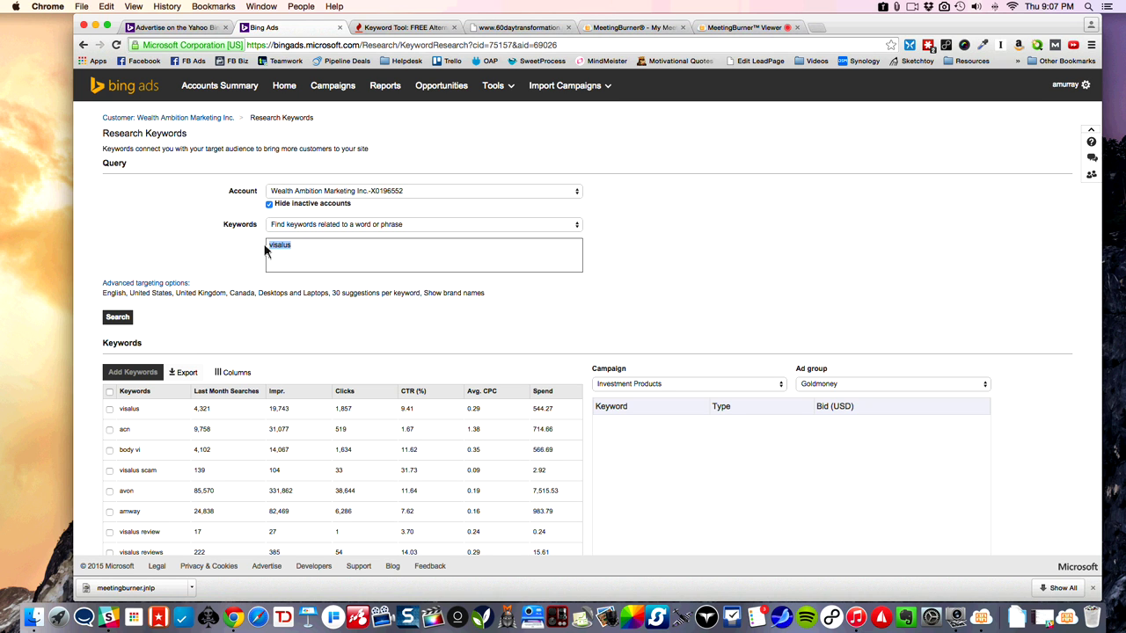
pyautogui.write('internet business')
pyautogui.click(123, 320)
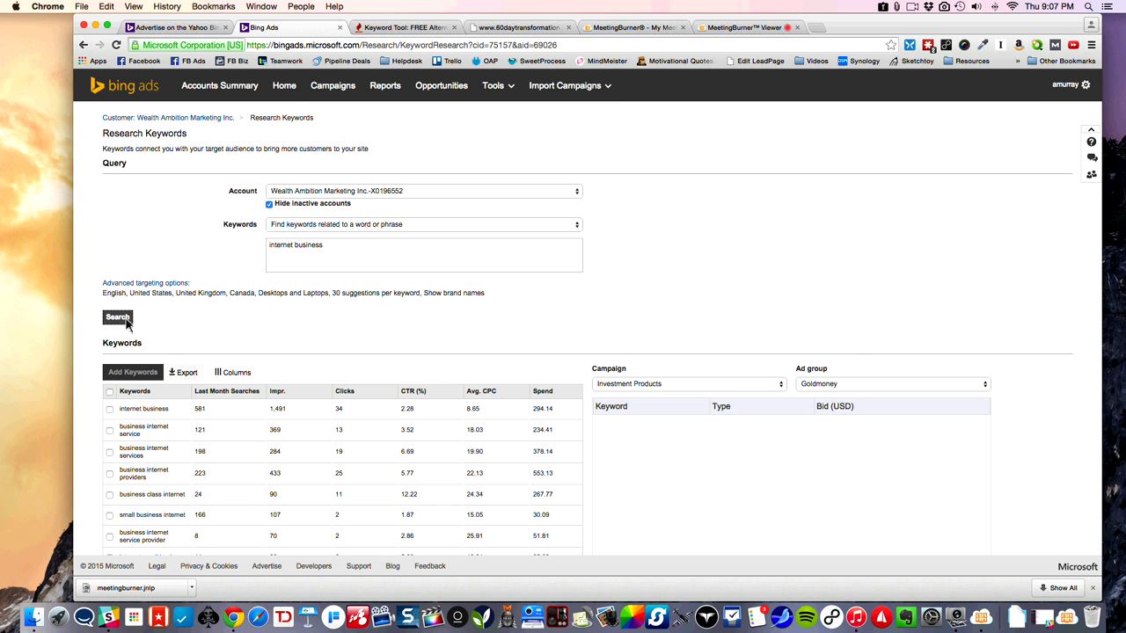
pyautogui.scroll(-3, 126, 324)
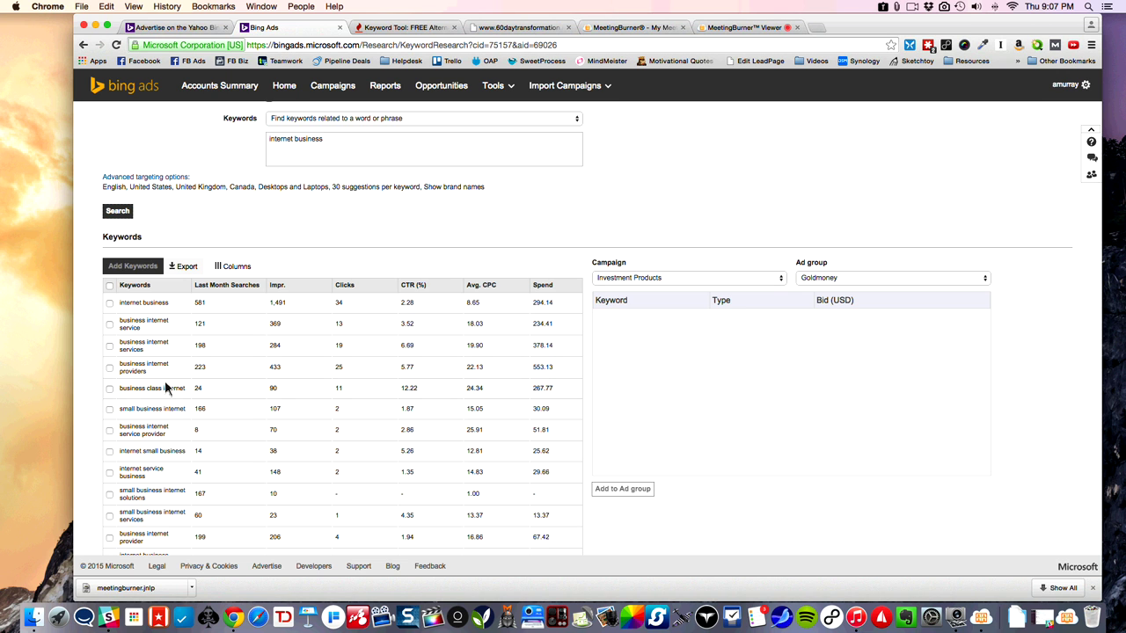
pyautogui.scroll(-2, 164, 381)
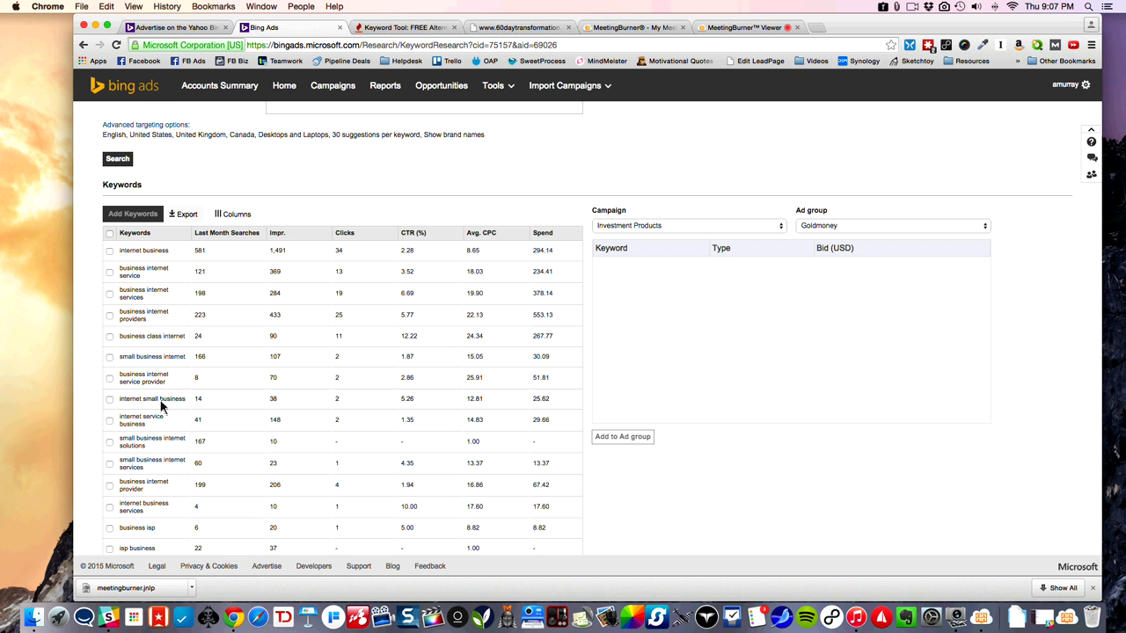
pyautogui.scroll(-3, 161, 406)
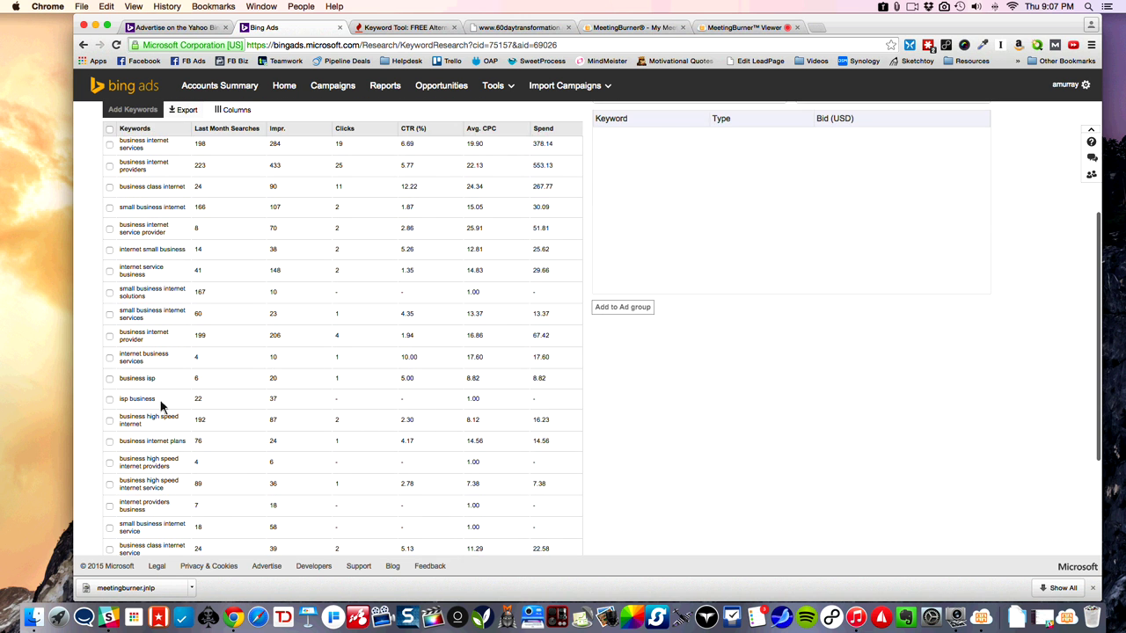
pyautogui.scroll(5, 151, 460)
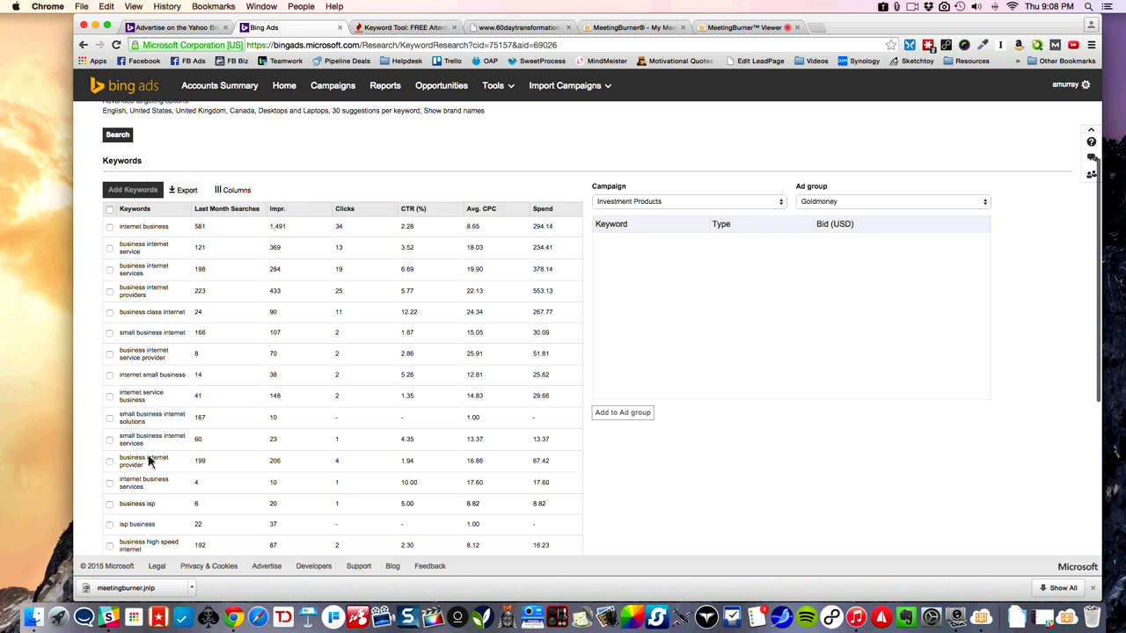
# Step: Search for keywords related to residual income and check that keyword's average CPC and spend
pyautogui.moveTo(328, 247); pyautogui.dragTo(261, 252)
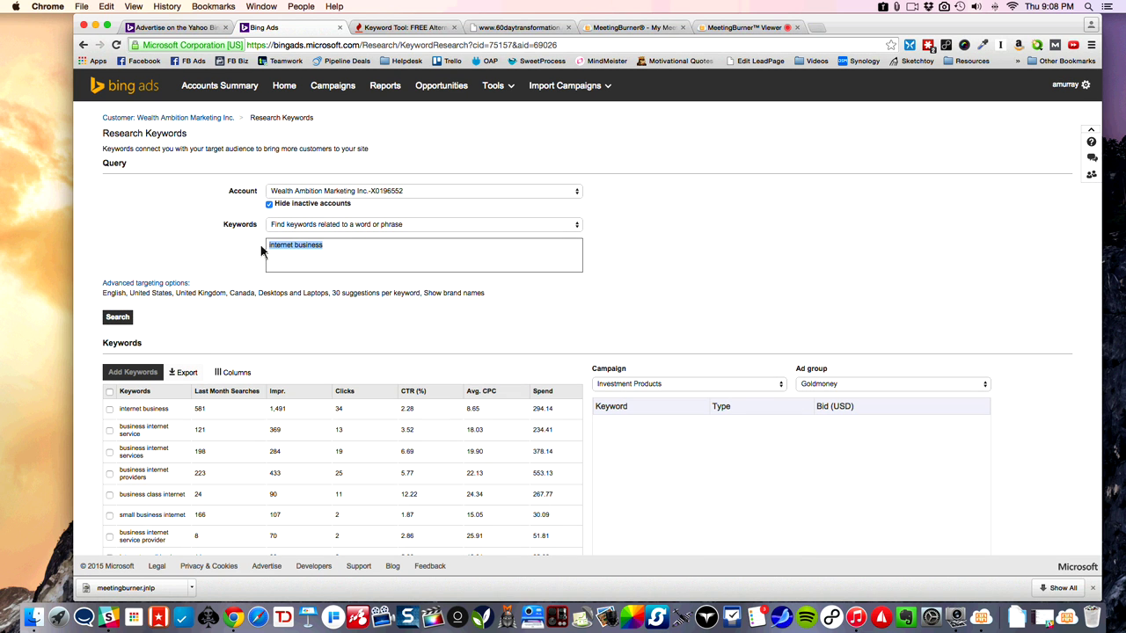
pyautogui.write('residual income')
pyautogui.click(111, 318)
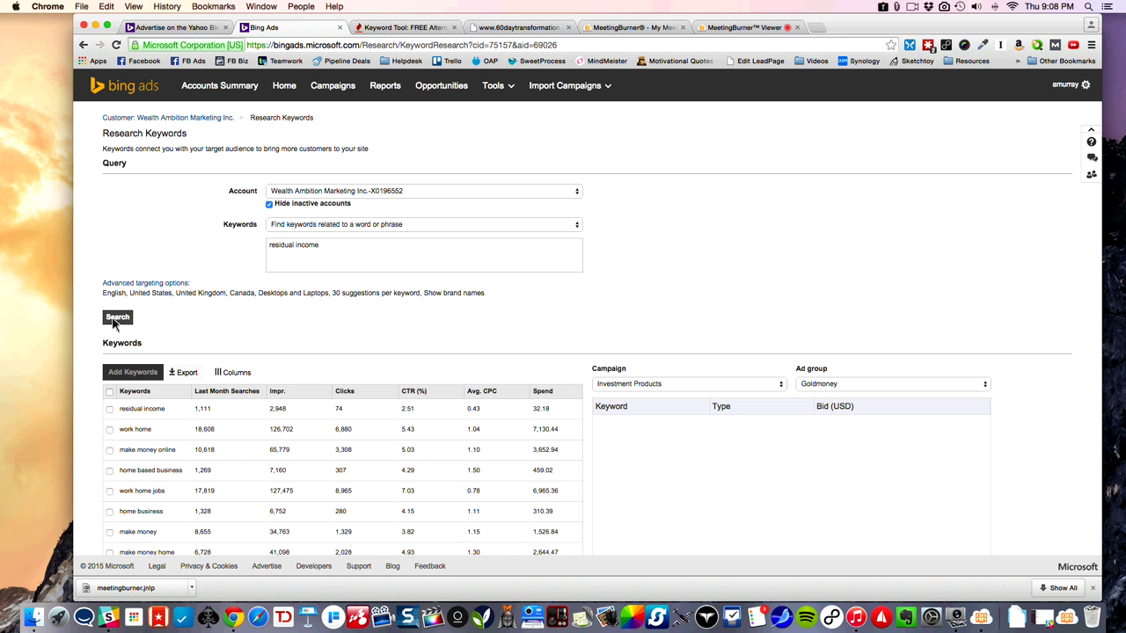
pyautogui.scroll(-3, 150, 334)
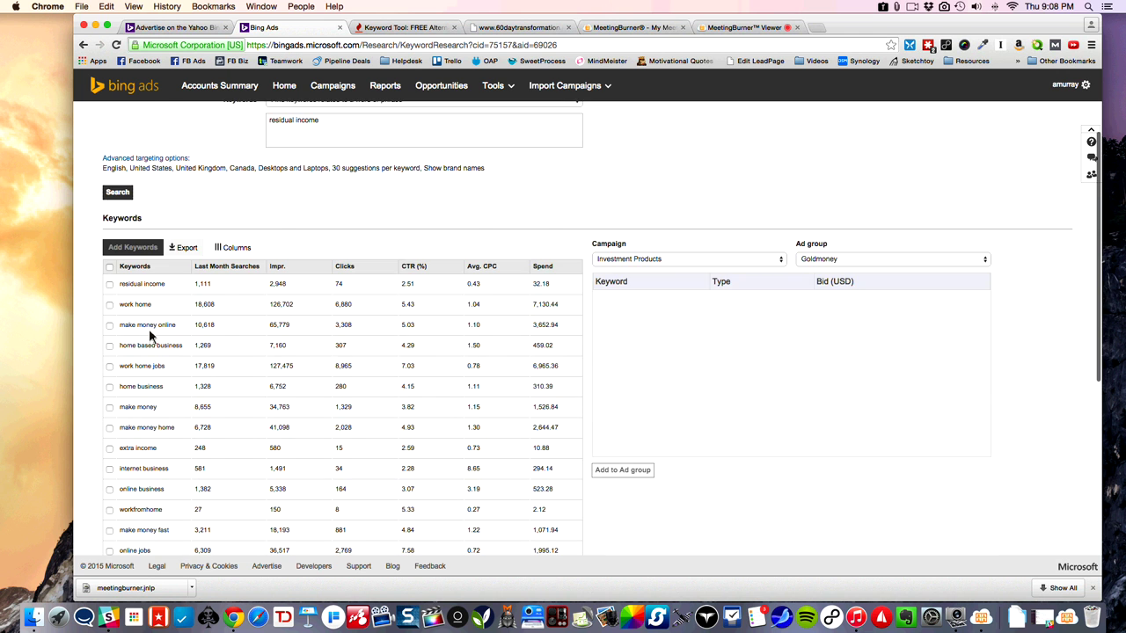
pyautogui.scroll(-3, 149, 329)
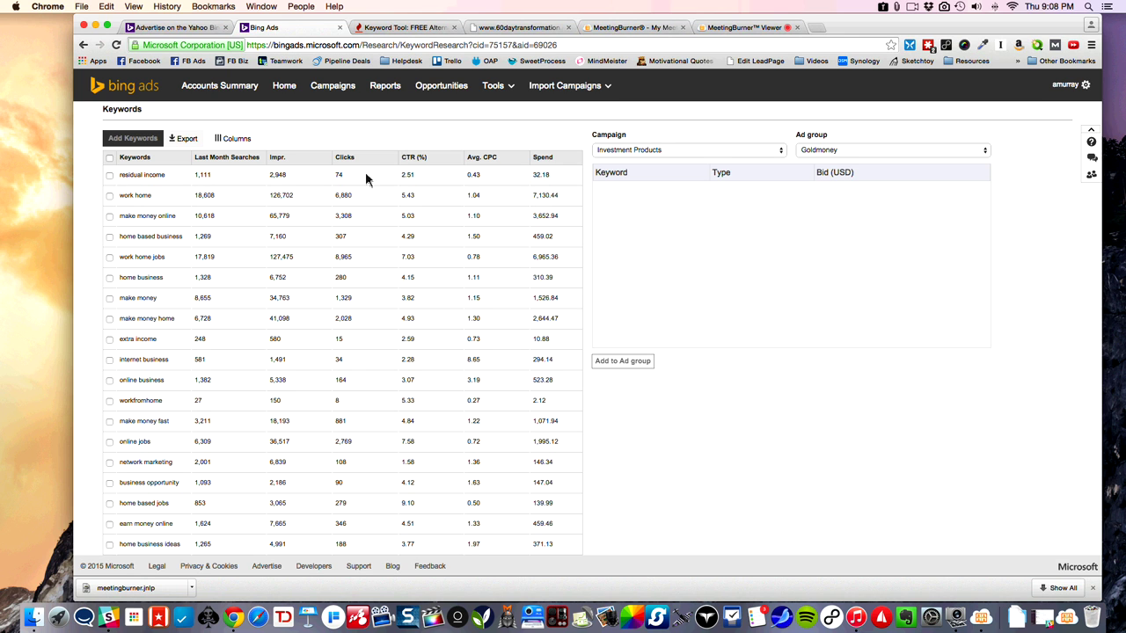
pyautogui.doubleClick(474, 176)
pyautogui.doubleClick(541, 176)
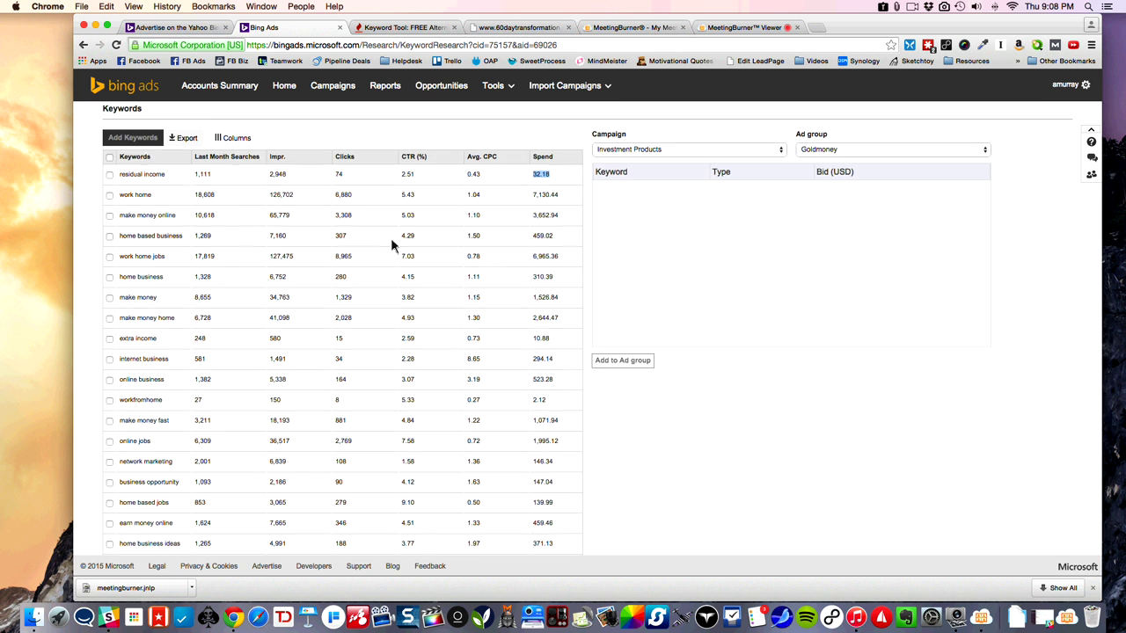
# Step: Mark the paid surveys and extra cash keywords in the suggestions list, and clear both selections again
pyautogui.scroll(-5, 391, 238)
pyautogui.scroll(-3, 375, 252)
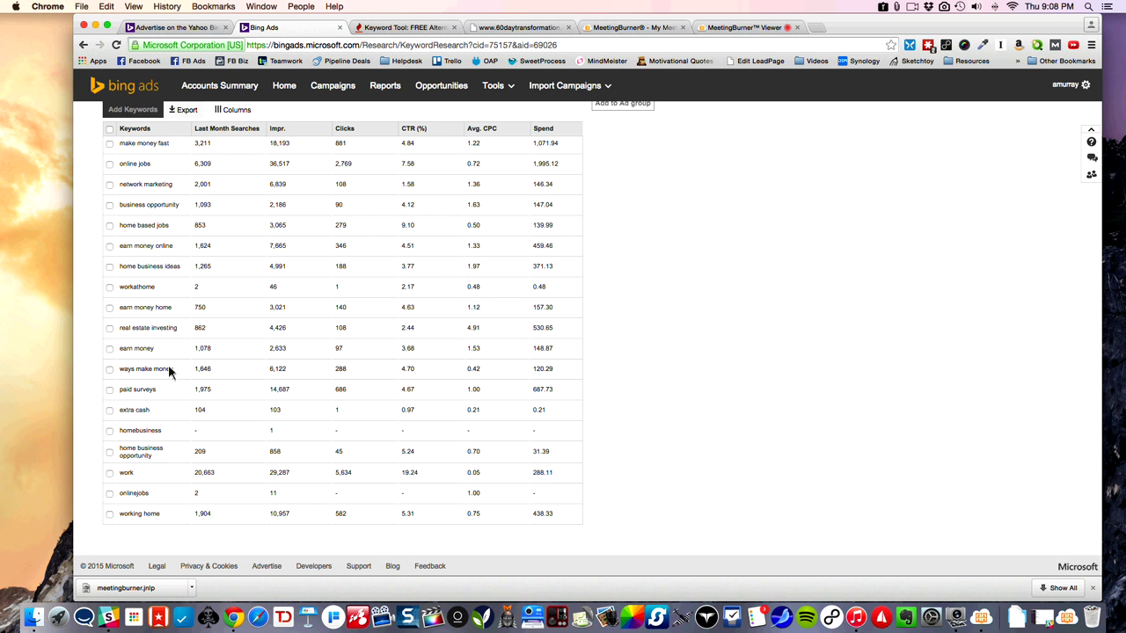
pyautogui.scroll(1, 153, 397)
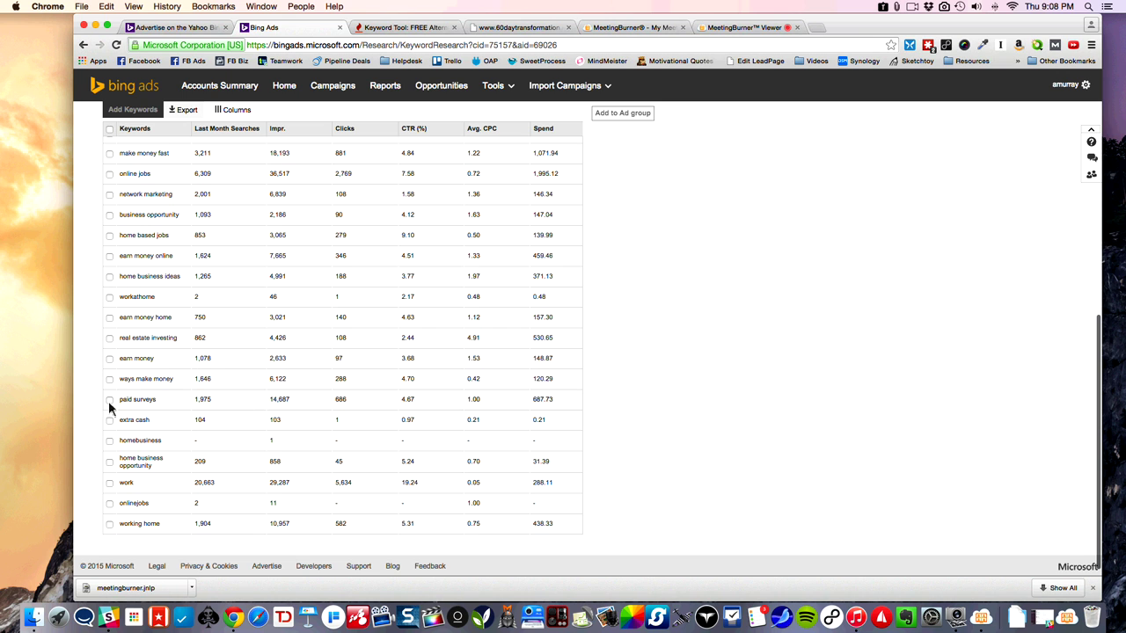
pyautogui.click(109, 399)
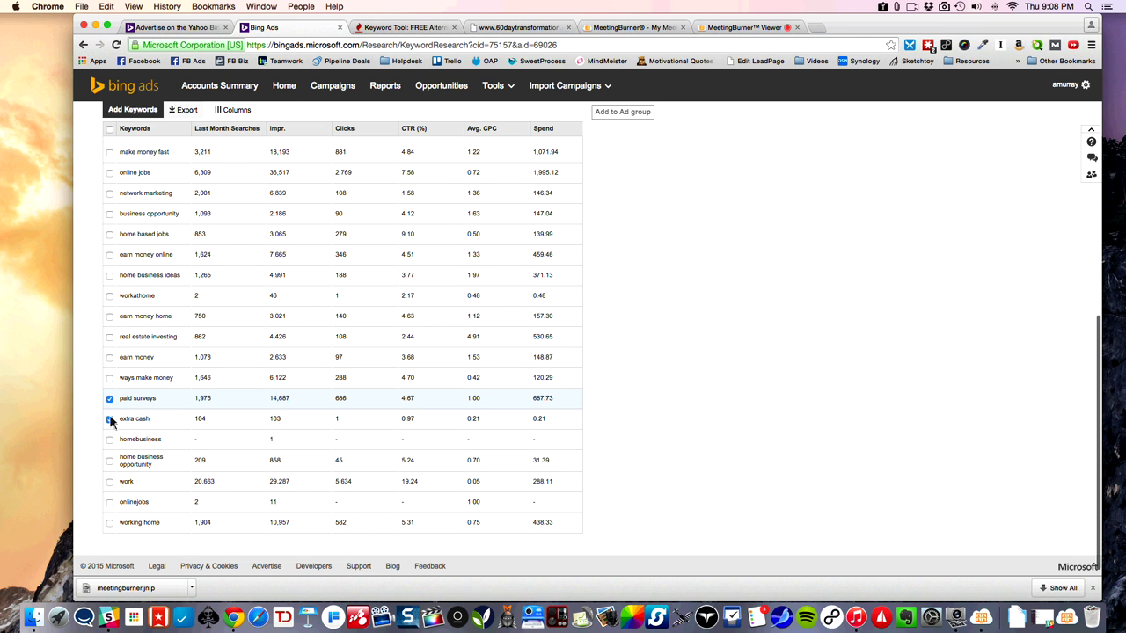
pyautogui.click(110, 420)
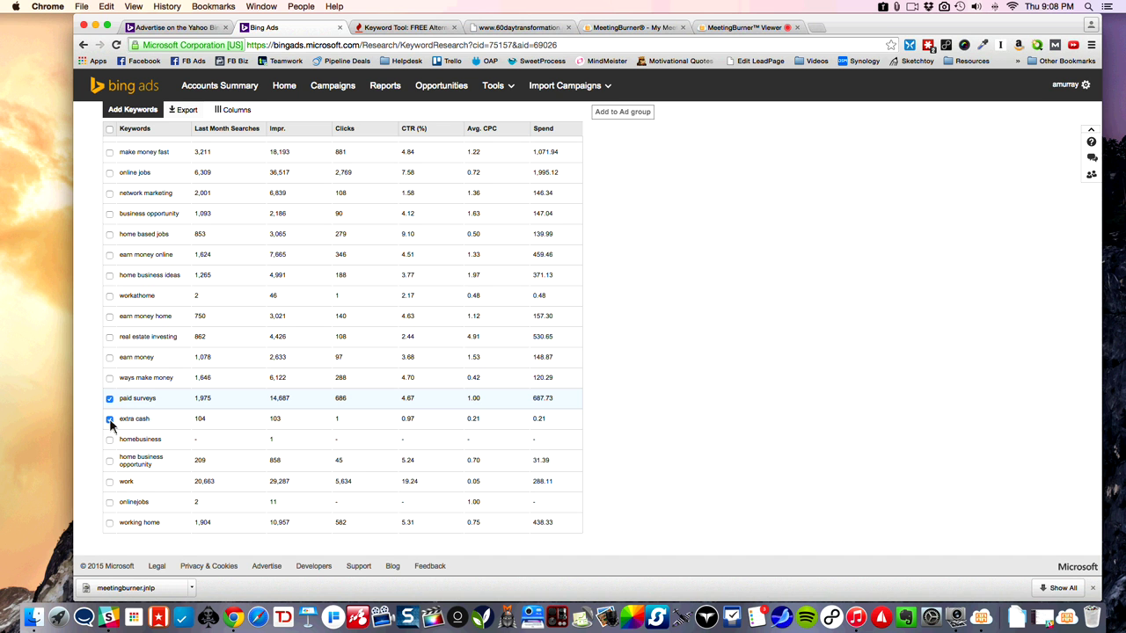
pyautogui.click(109, 398)
pyautogui.click(110, 420)
# Step: Switch to the Keyword Tool site at keywordtool.io and place the cursor in its Google keyword search field
pyautogui.scroll(10, 161, 410)
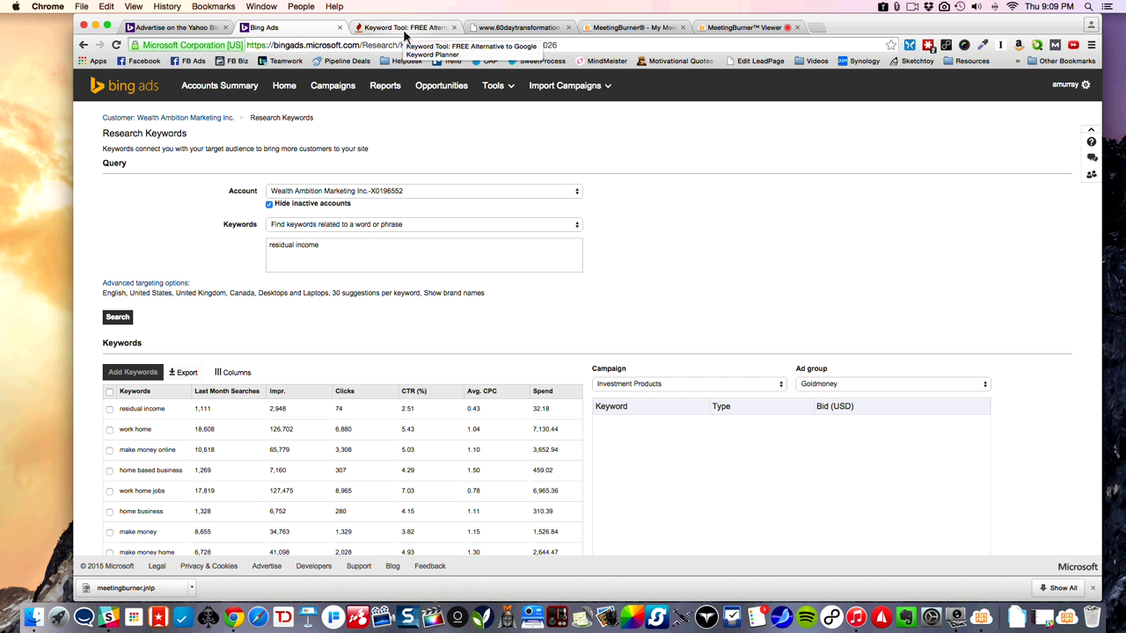
pyautogui.click(405, 33)
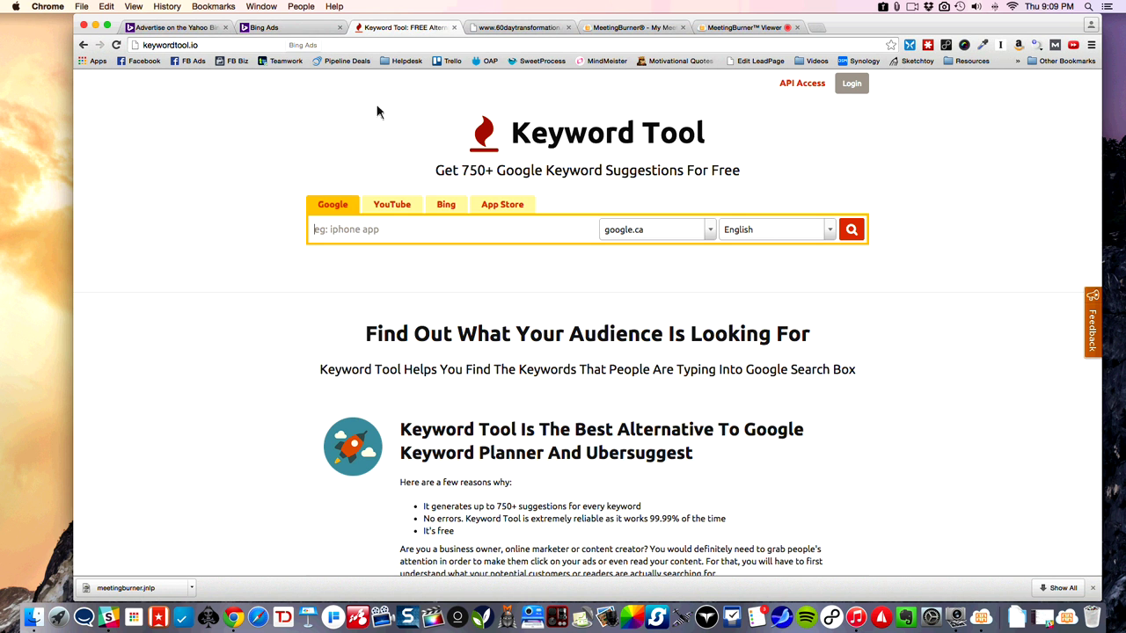
pyautogui.click(197, 46)
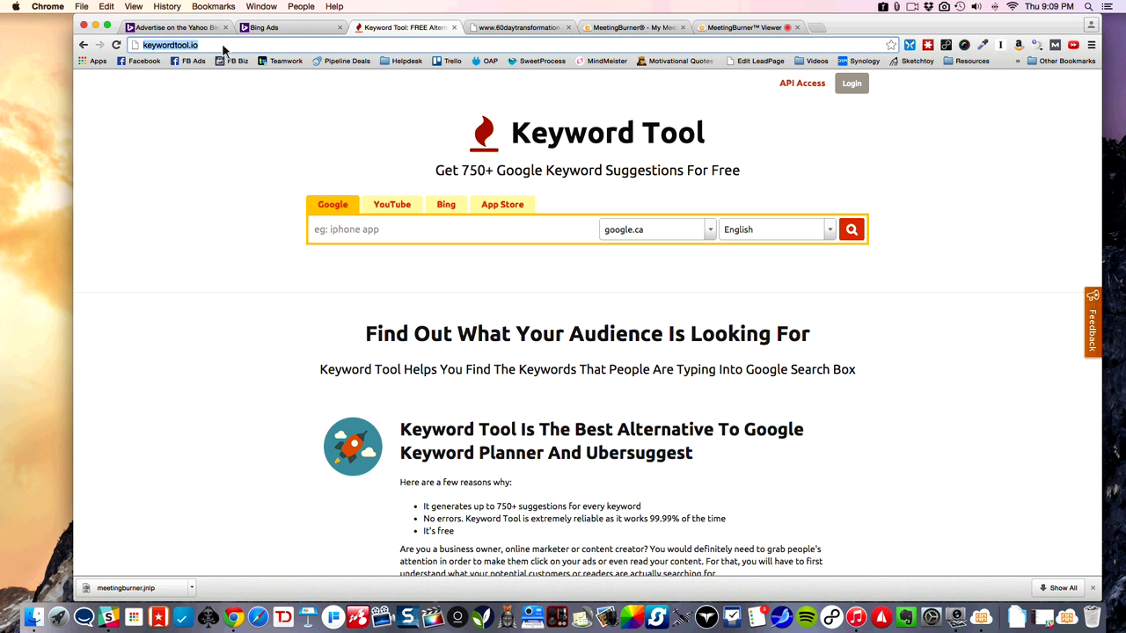
pyautogui.click(341, 234)
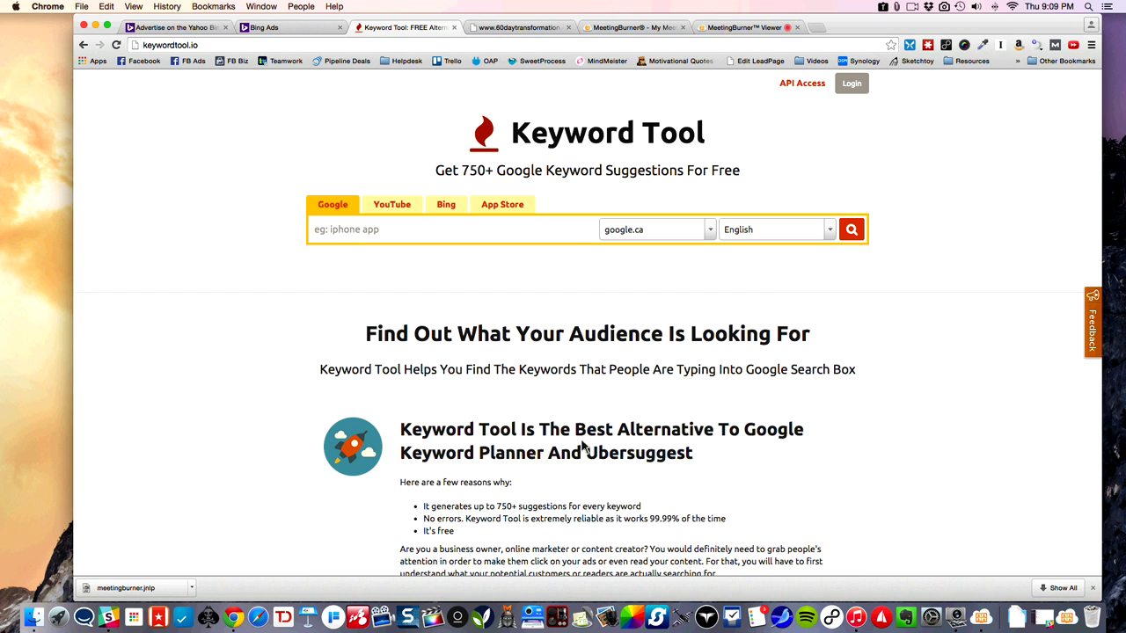
# Step: Search for Google keyword suggestions for visalus, using google.ca and English
pyautogui.write('visalus a')
pyautogui.press('BackSpace')
pyautogui.write('b')
pyautogui.press('BackSpace')
pyautogui.press('BackSpace')
pyautogui.click(714, 236)
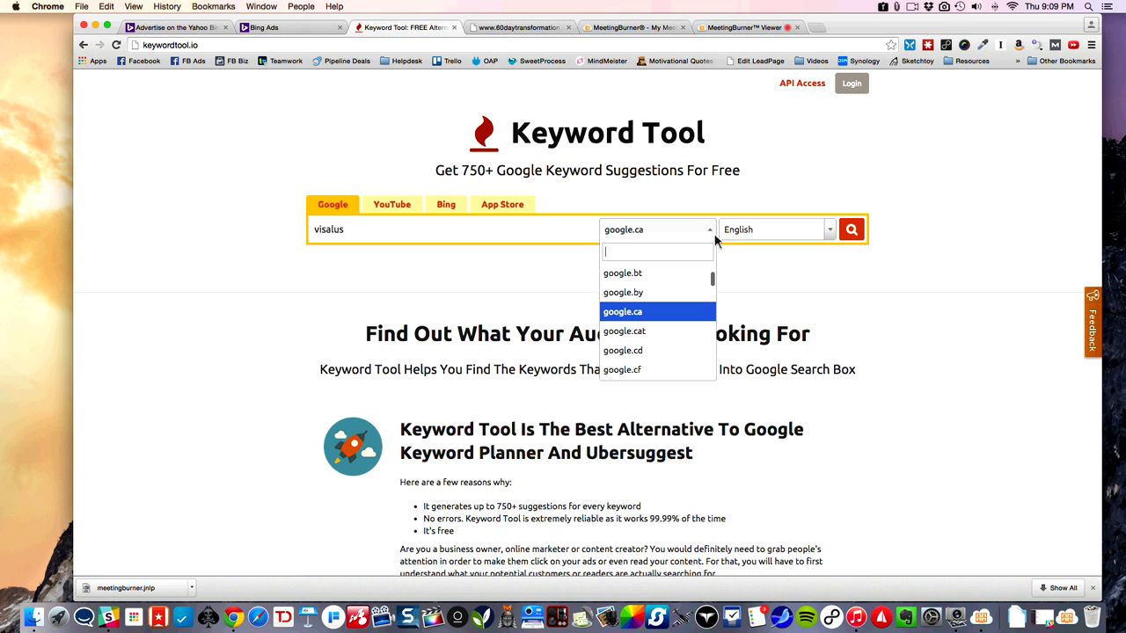
pyautogui.click(666, 311)
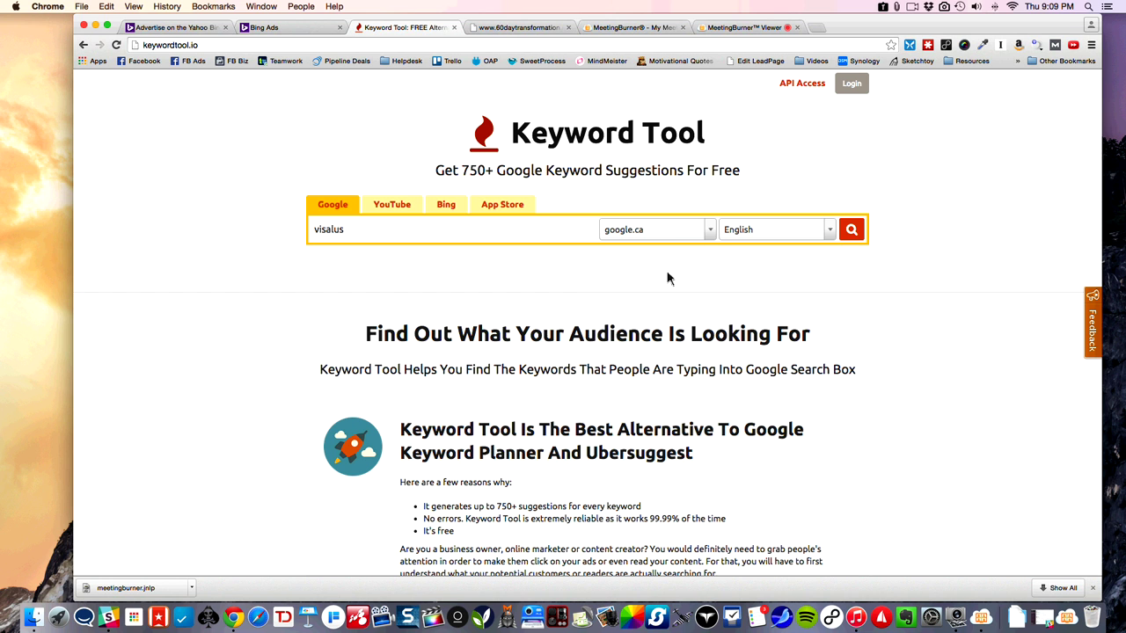
pyautogui.click(855, 234)
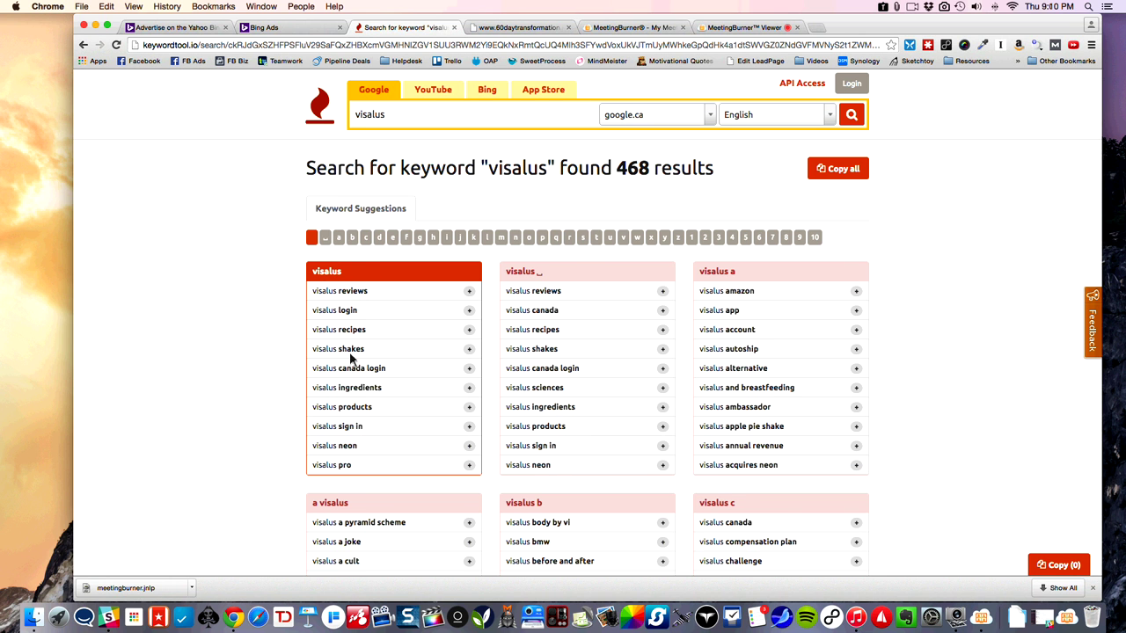
# Step: Review the alphabetical Google keyword suggestions for visalus and copy all of them to the clipboard
pyautogui.scroll(-1, 350, 356)
pyautogui.scroll(-1, 350, 356)
pyautogui.scroll(3, 370, 229)
pyautogui.scroll(-2, 568, 319)
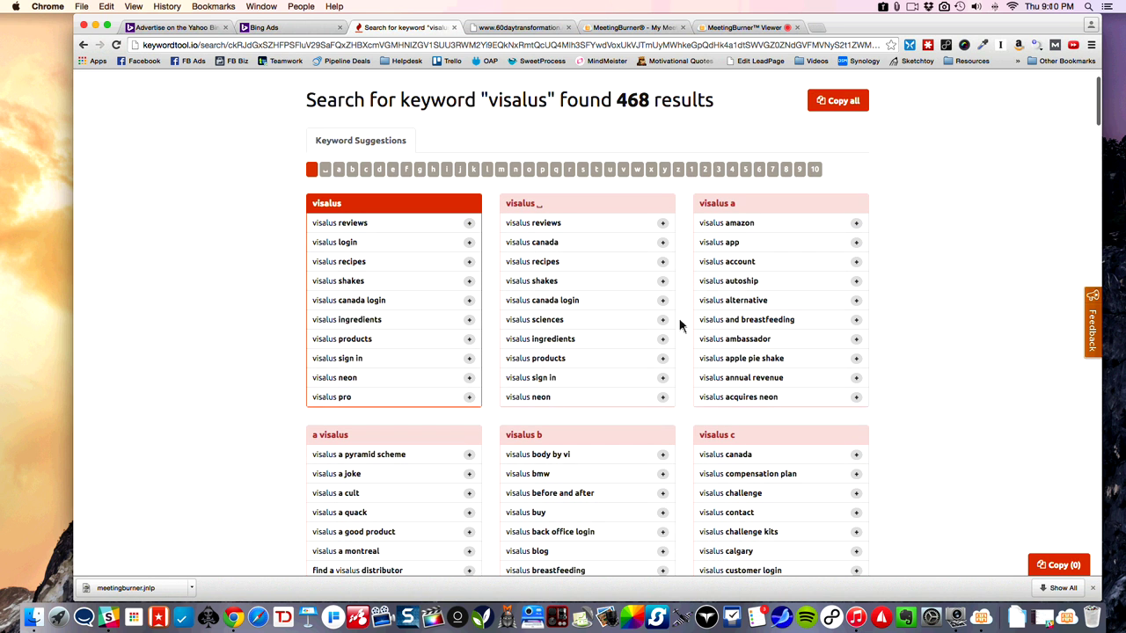
pyautogui.scroll(-1, 680, 326)
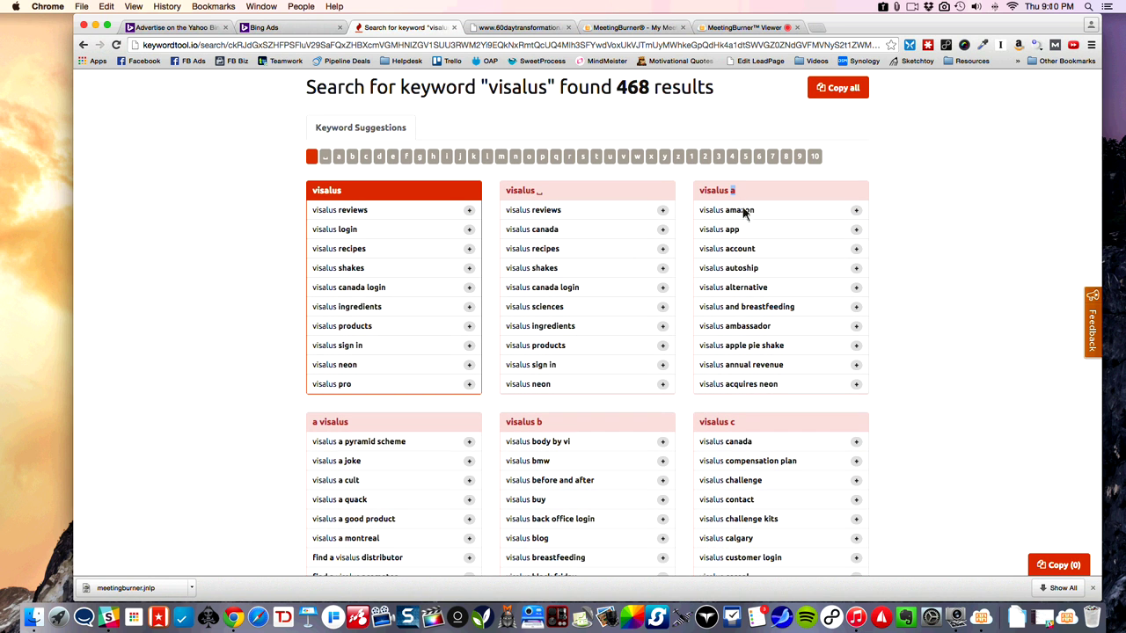
pyautogui.moveTo(727, 211); pyautogui.dragTo(772, 216)
pyautogui.scroll(-5, 760, 373)
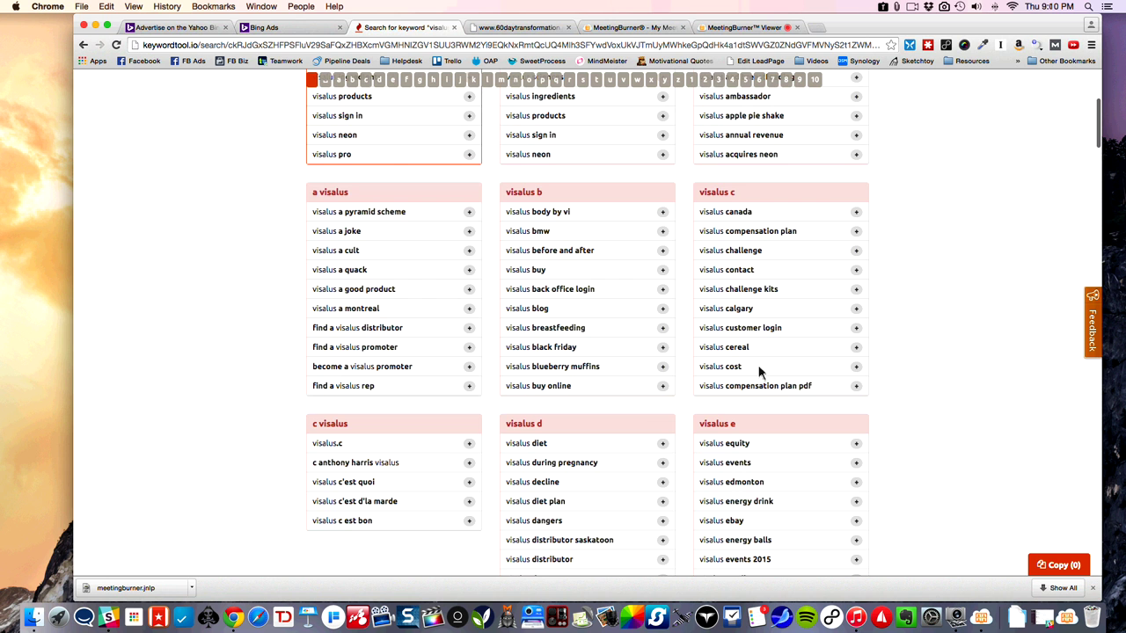
pyautogui.scroll(-4, 748, 360)
pyautogui.scroll(7, 741, 354)
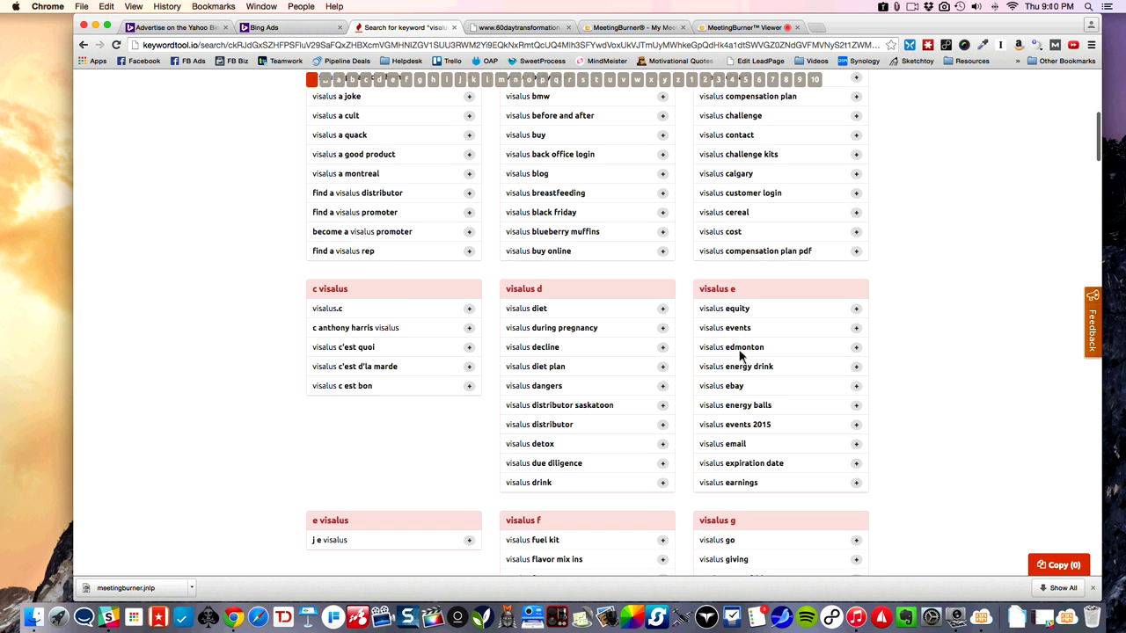
pyautogui.scroll(3, 741, 354)
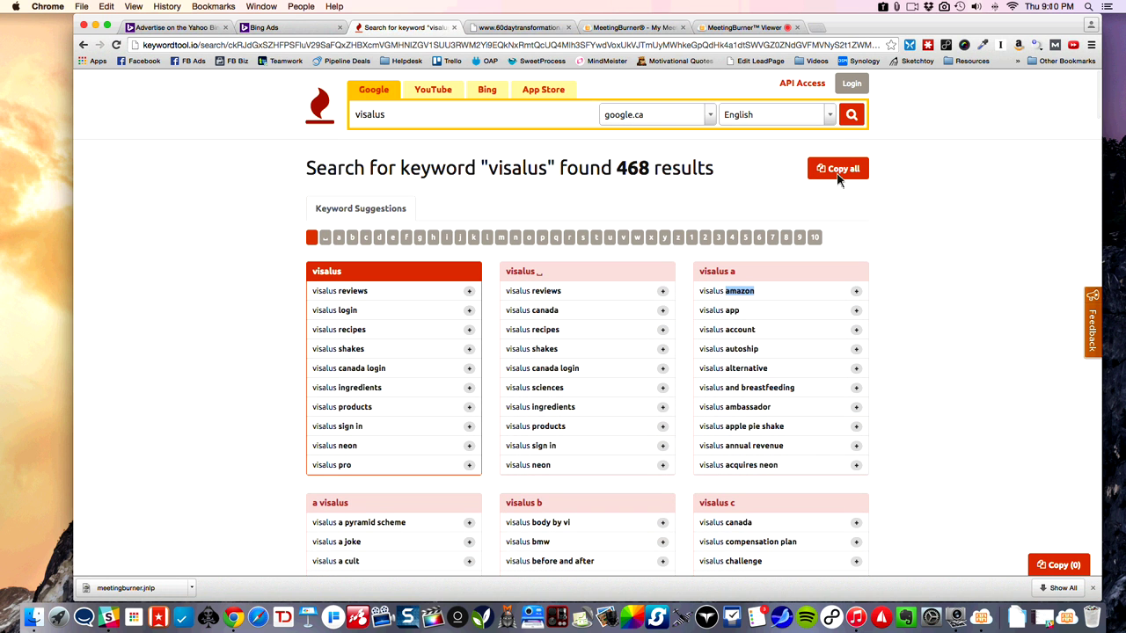
pyautogui.click(840, 173)
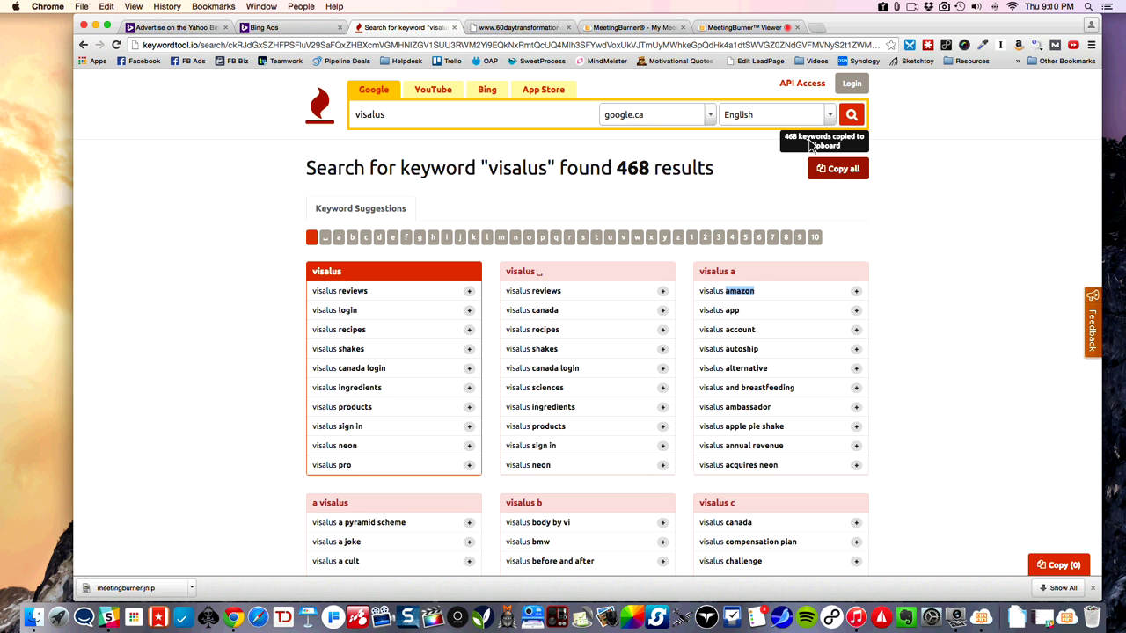
pyautogui.click(602, 185)
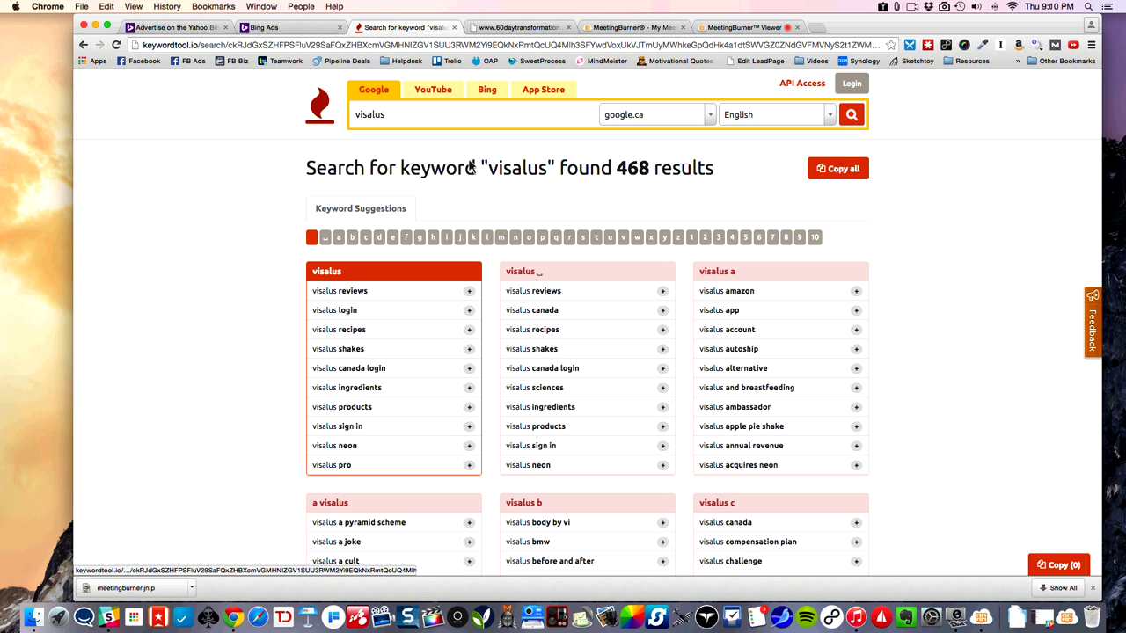
# Step: Switch the visalus search to Bing and examine the Bing keyword suggestions across the letter groups
pyautogui.click(489, 93)
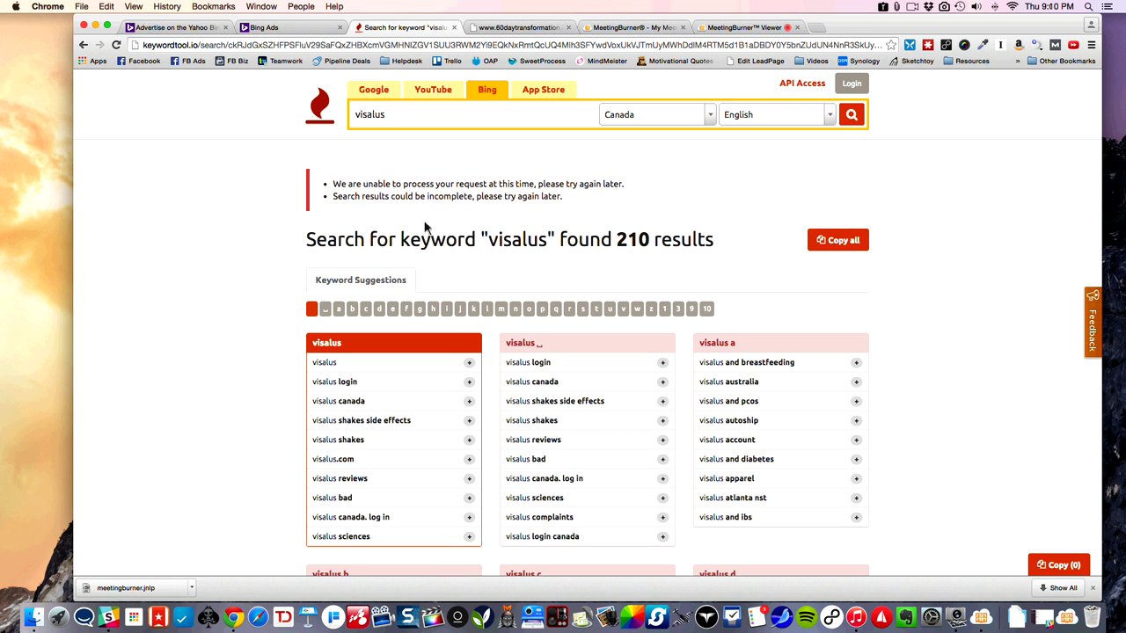
pyautogui.scroll(-3, 431, 261)
pyautogui.scroll(-1, 431, 261)
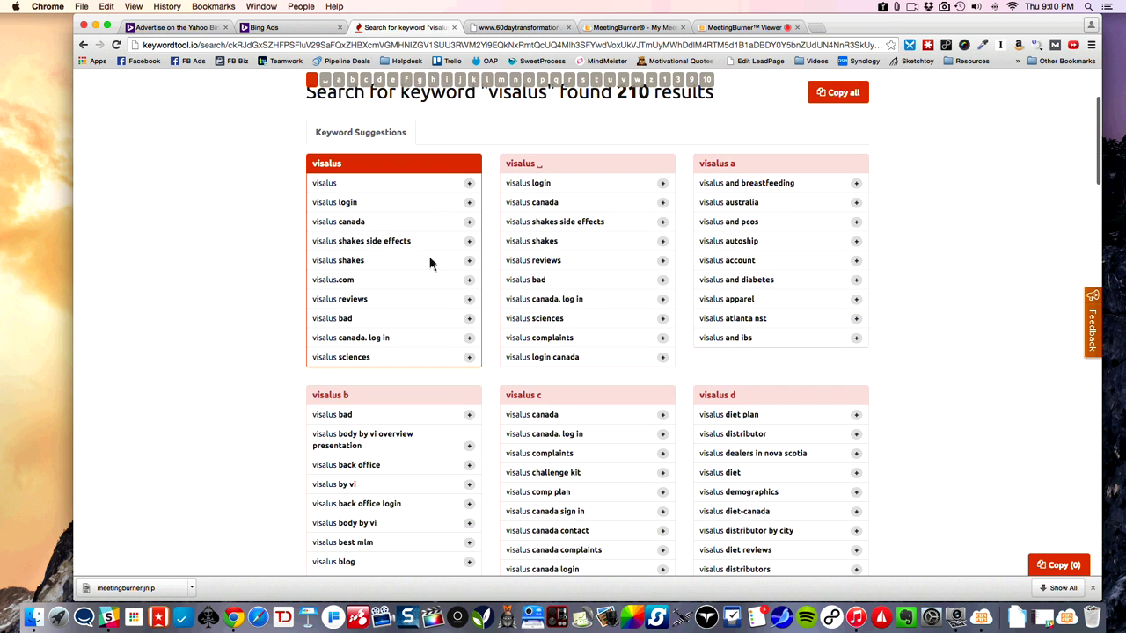
pyautogui.scroll(4, 431, 261)
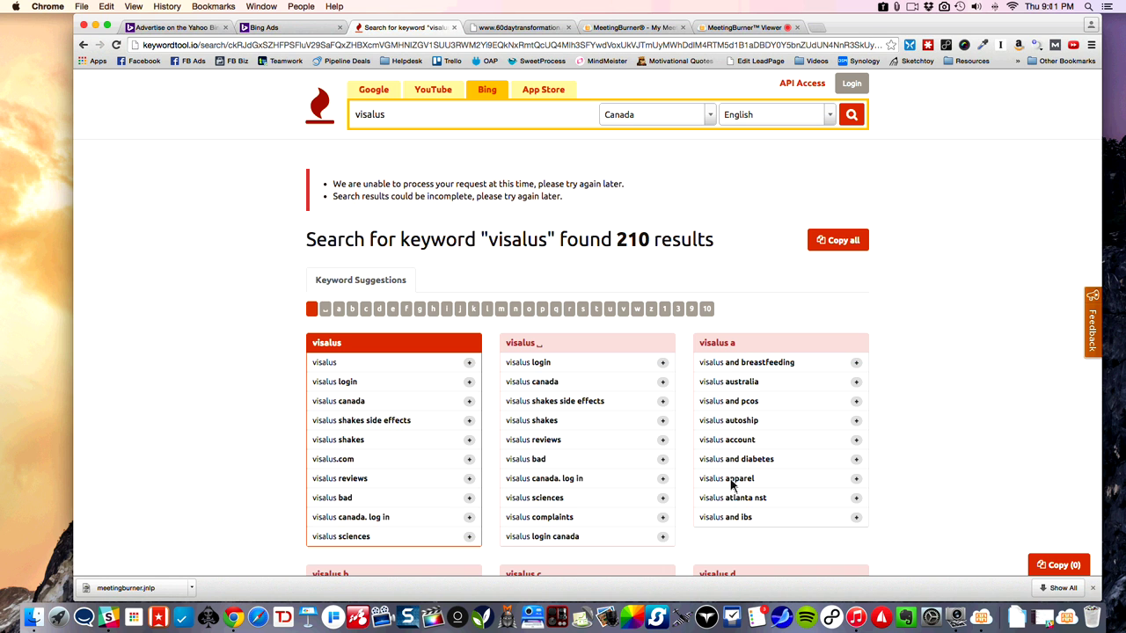
pyautogui.scroll(-5, 605, 452)
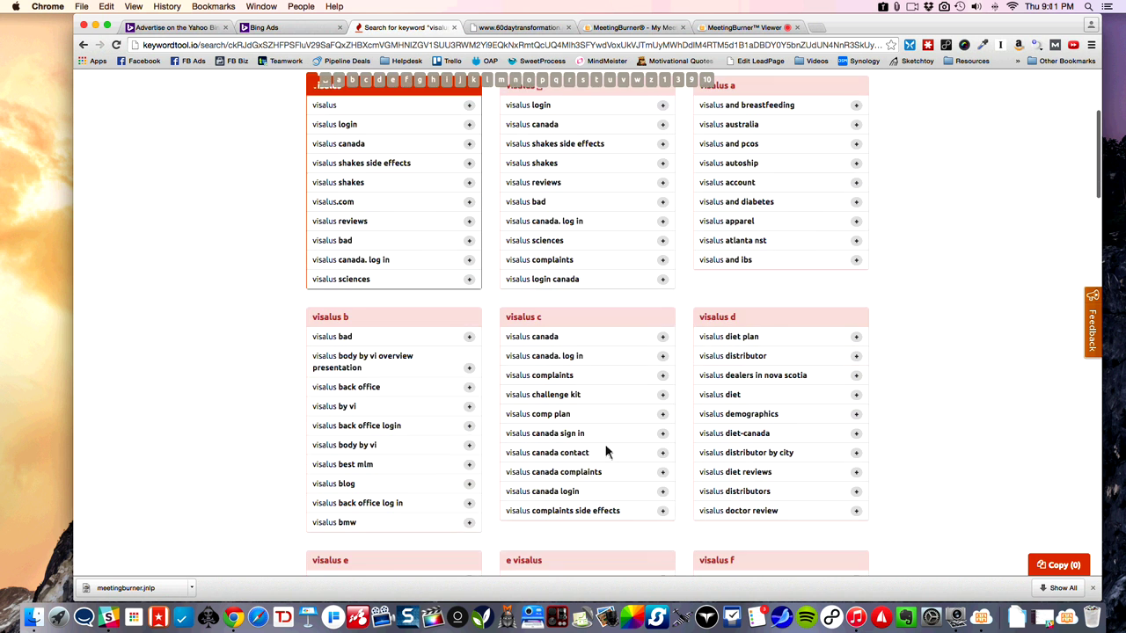
pyautogui.scroll(-5, 606, 451)
pyautogui.scroll(-1, 606, 451)
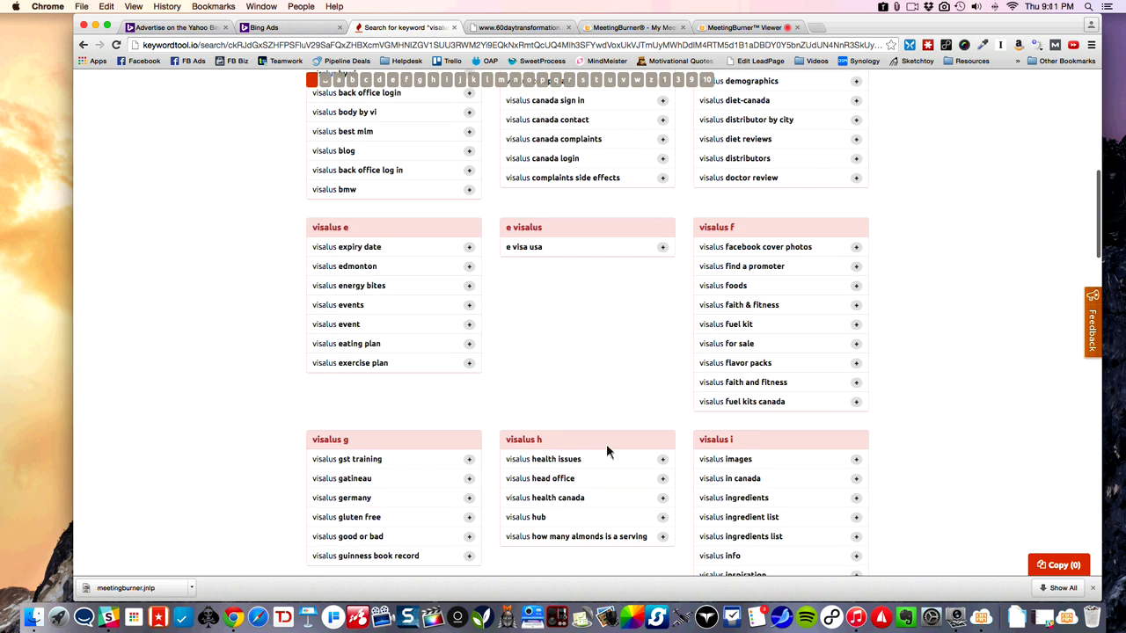
pyautogui.scroll(-3, 606, 443)
pyautogui.scroll(10, 606, 442)
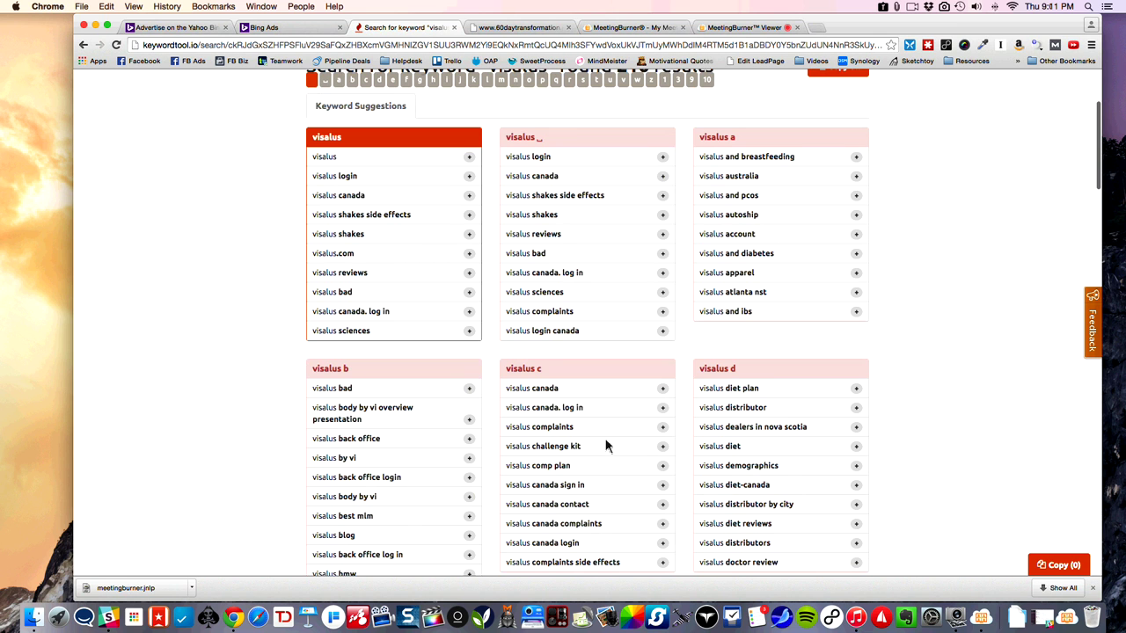
# Step: Search Bing suggestions for residual and check the list for irrelevant keywords, such as residual chlorine and aquatic life and residual urine
pyautogui.scroll(4, 605, 446)
pyautogui.click(851, 114)
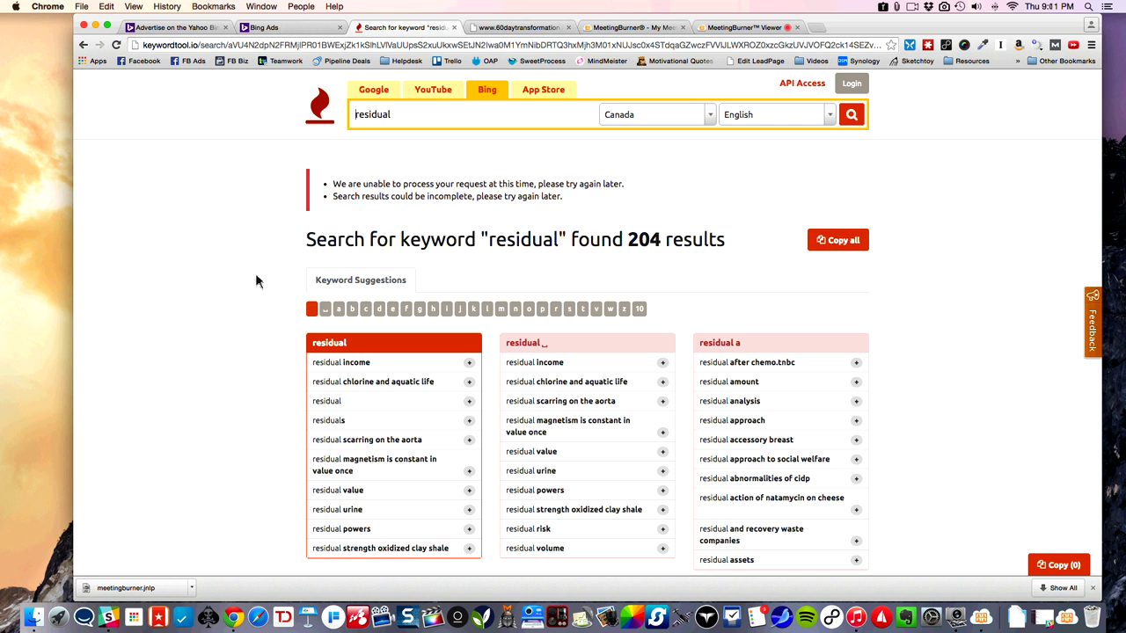
pyautogui.scroll(-3, 239, 312)
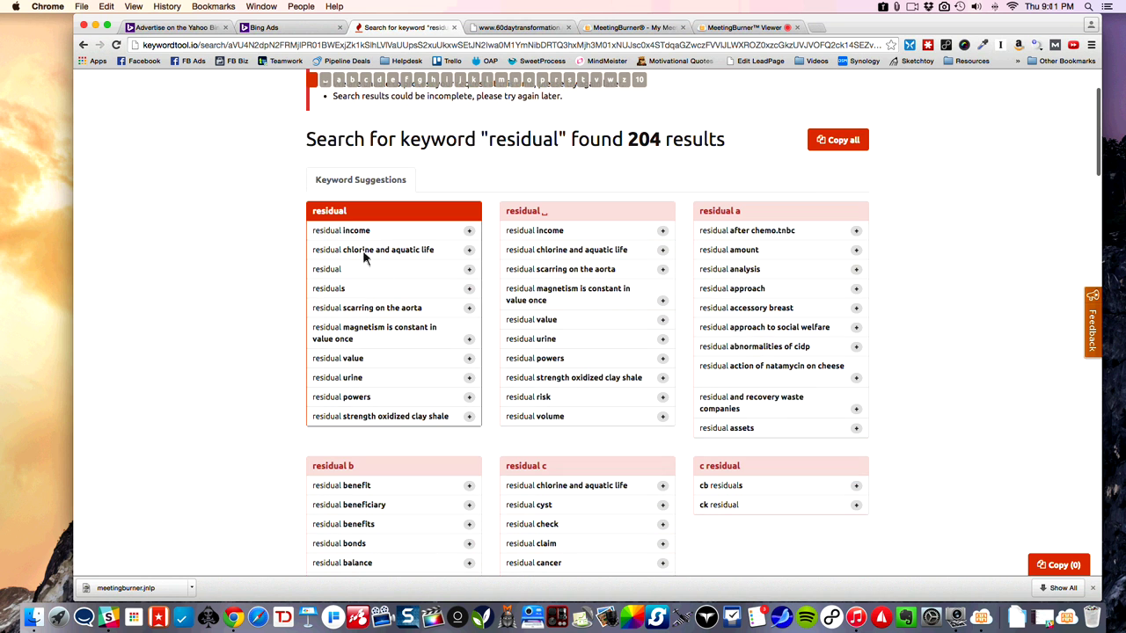
pyautogui.moveTo(344, 253); pyautogui.dragTo(442, 255)
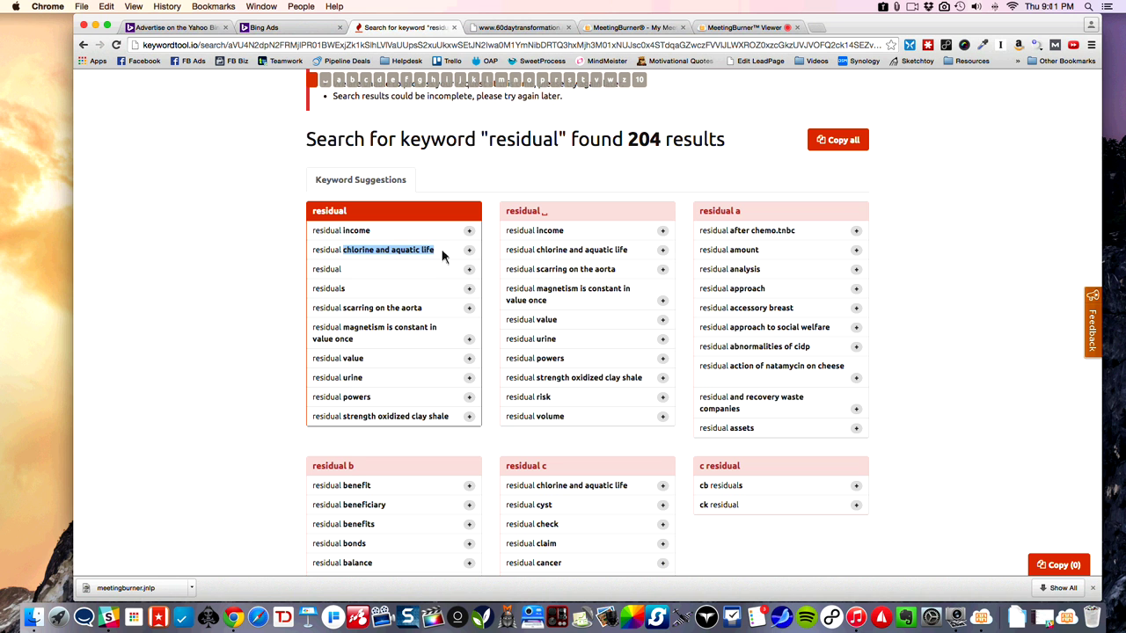
pyautogui.scroll(-1, 442, 255)
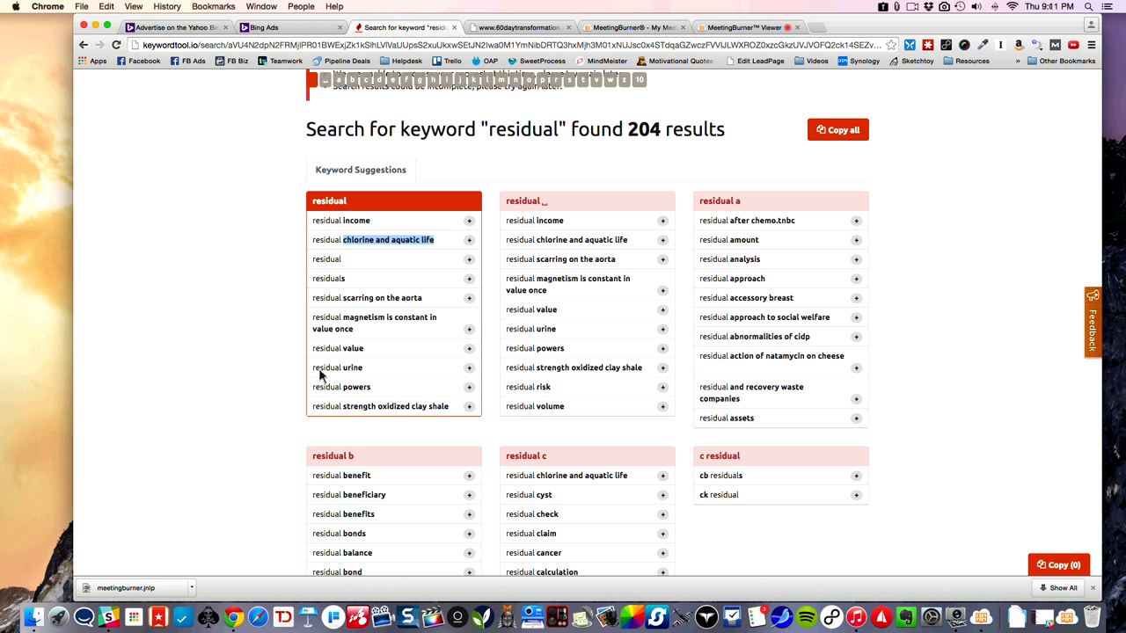
pyautogui.moveTo(321, 373); pyautogui.dragTo(382, 380)
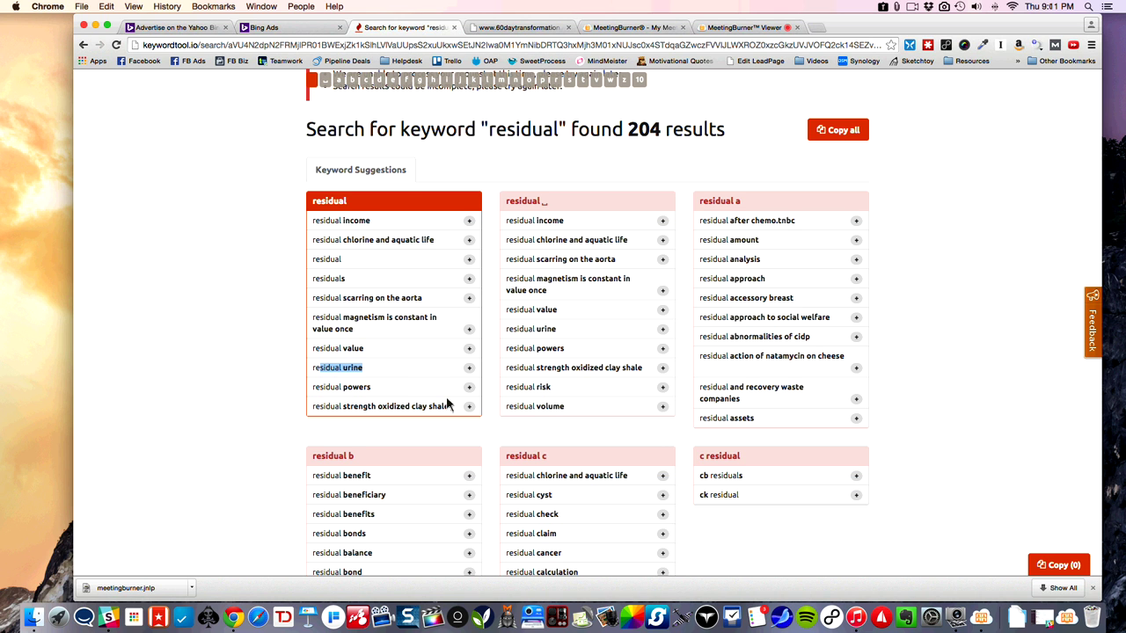
pyautogui.scroll(-3, 445, 398)
pyautogui.scroll(6, 446, 390)
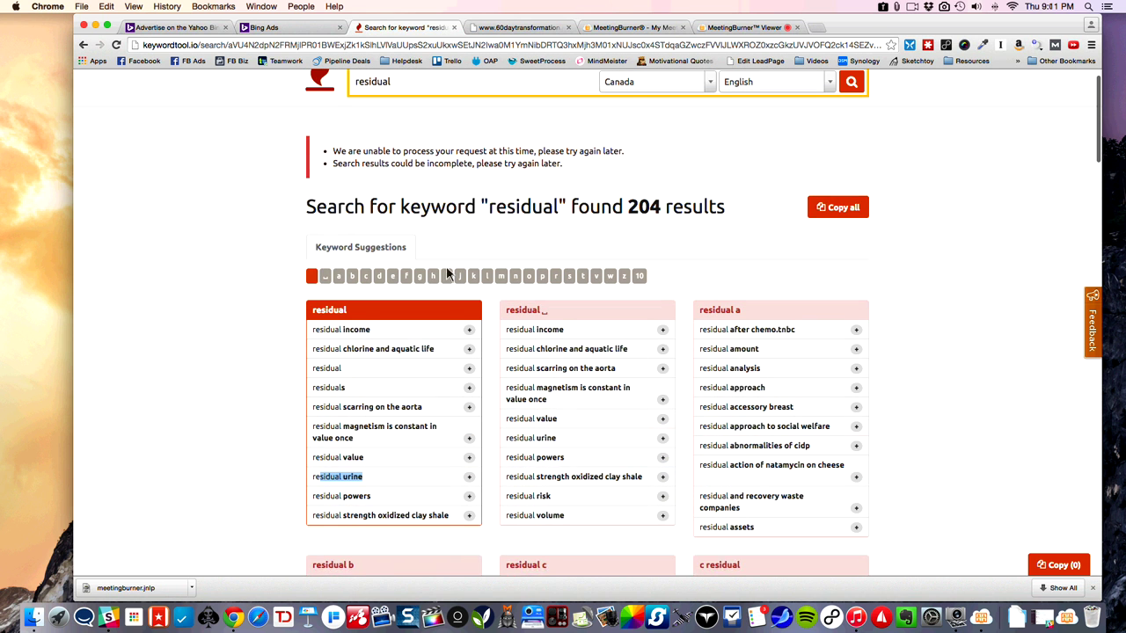
# Step: Replace the search keyword with income, run the Bing search and look through the suggested keywords
pyautogui.moveTo(410, 93); pyautogui.dragTo(330, 96)
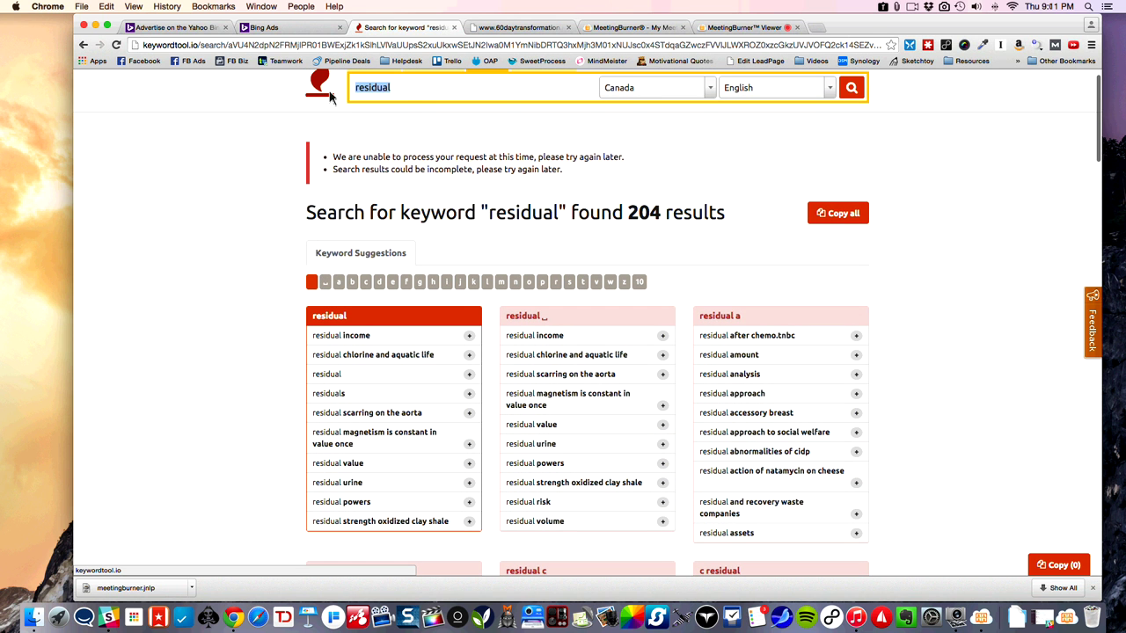
pyautogui.write('income')
pyautogui.click(851, 88)
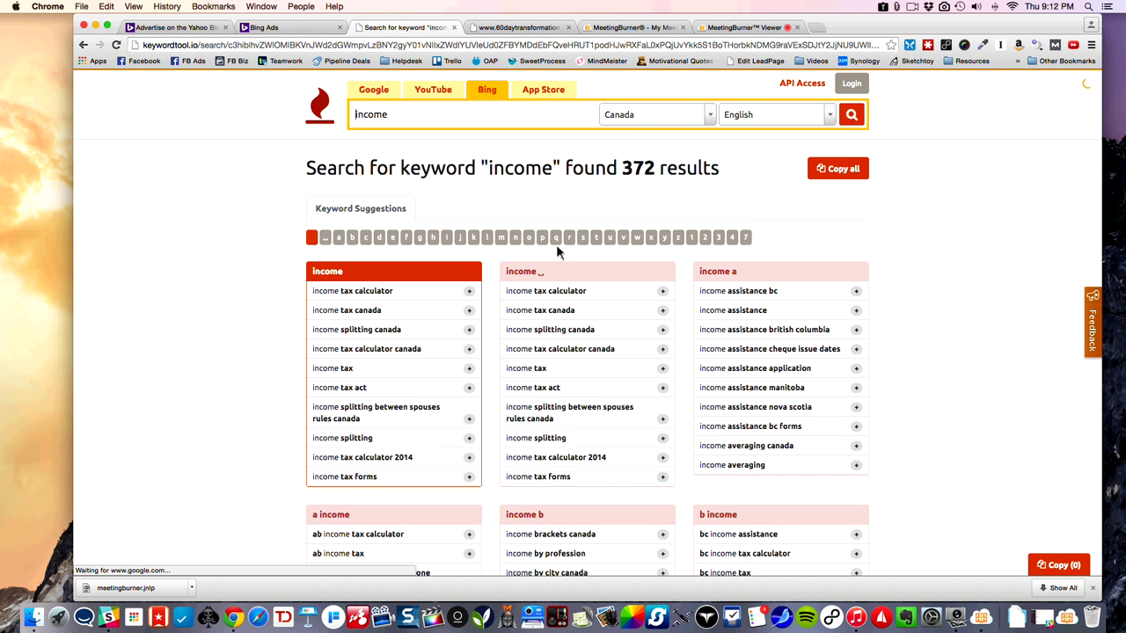
pyautogui.scroll(-5, 249, 356)
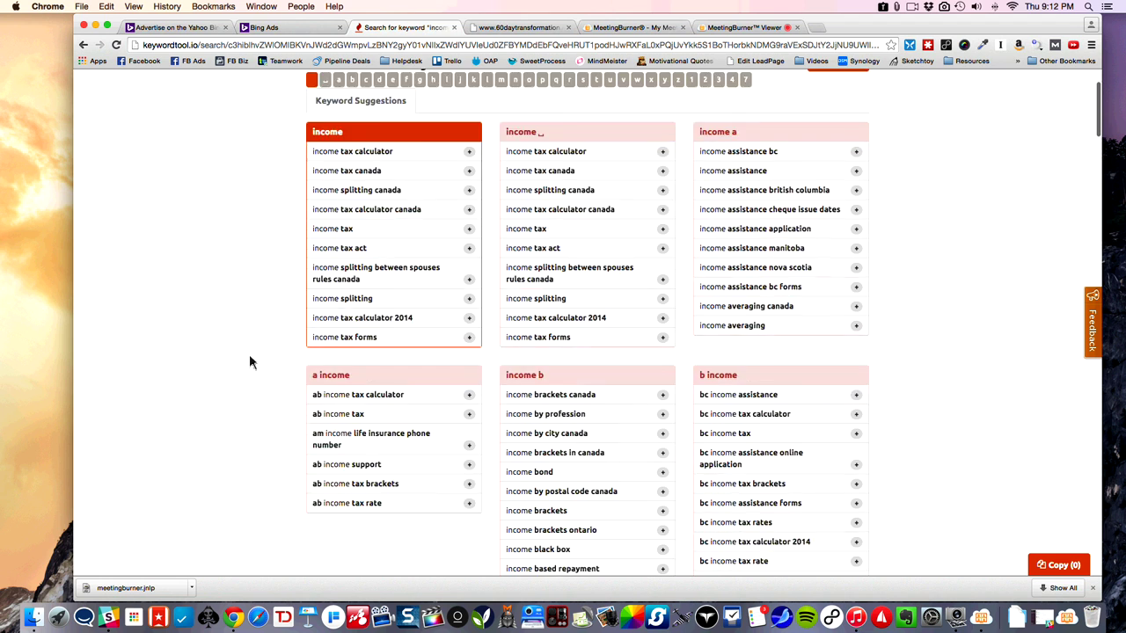
pyautogui.scroll(-3, 249, 361)
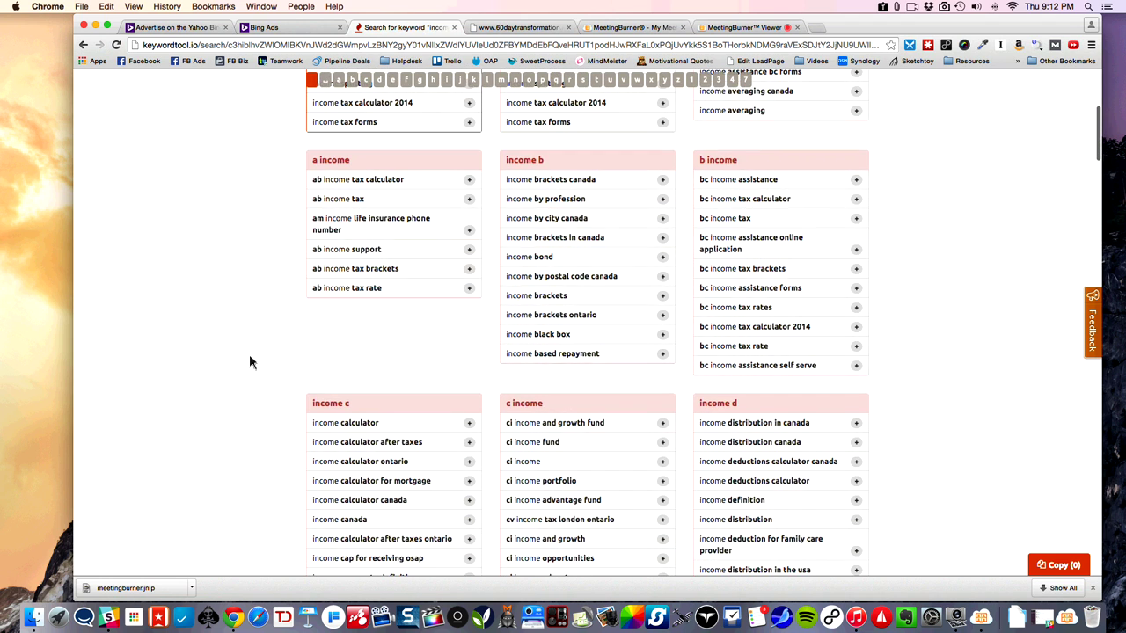
pyautogui.scroll(-5, 249, 360)
pyautogui.scroll(-5, 249, 361)
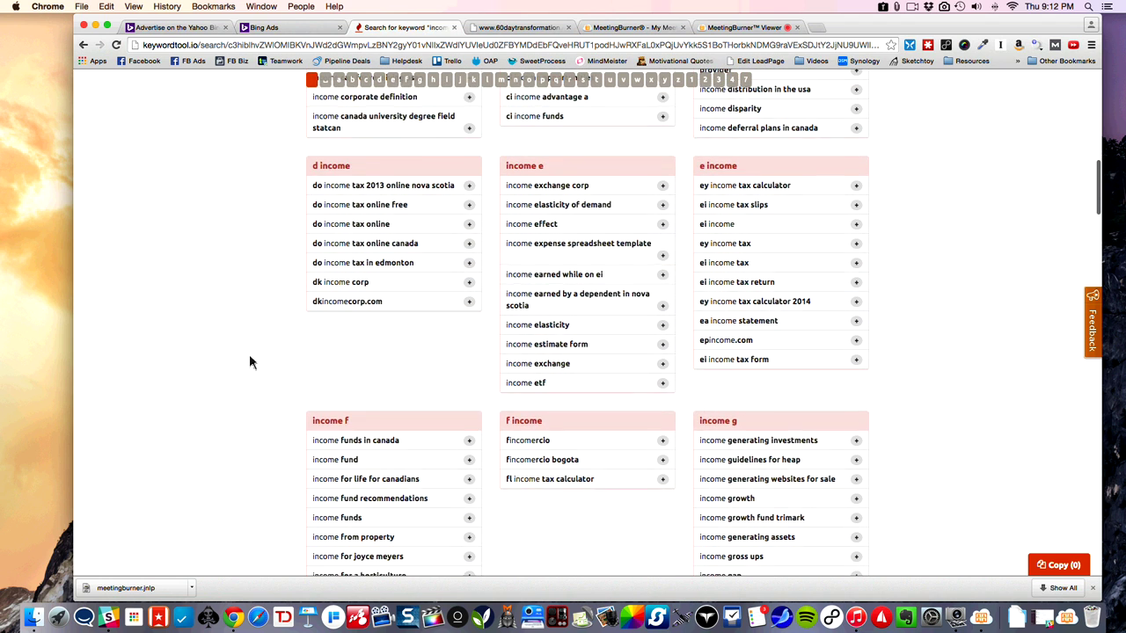
pyautogui.scroll(-5, 249, 361)
pyautogui.scroll(15, 249, 354)
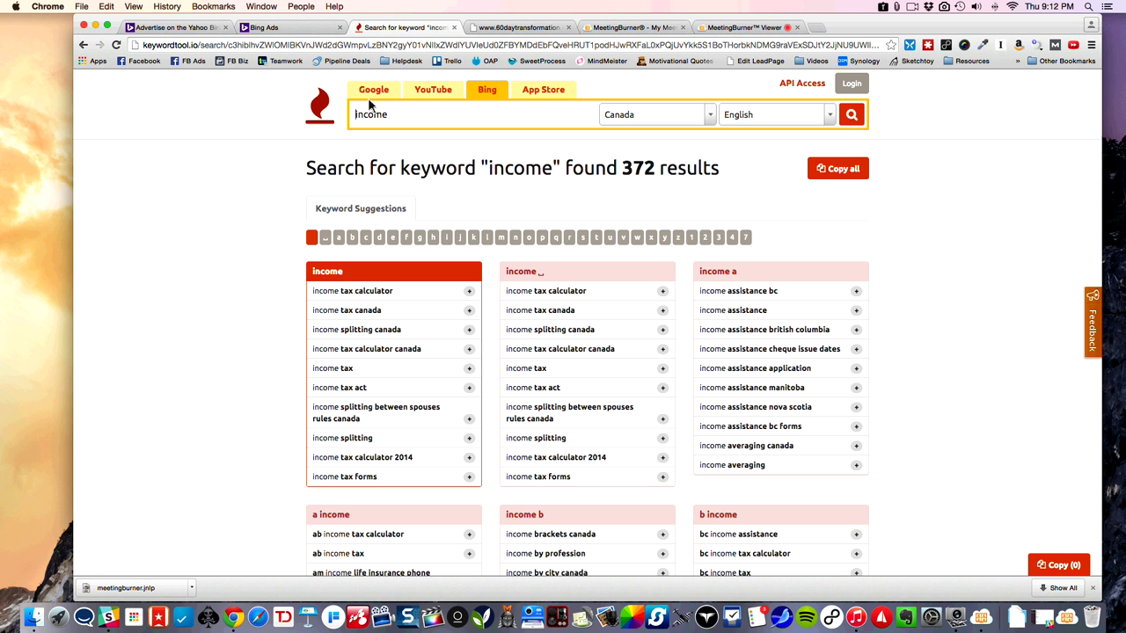
# Step: Switch back to Bing Ads, show all campaigns and start creating a new search & content campaign
pyautogui.click(283, 29)
pyautogui.scroll(1, 176, 329)
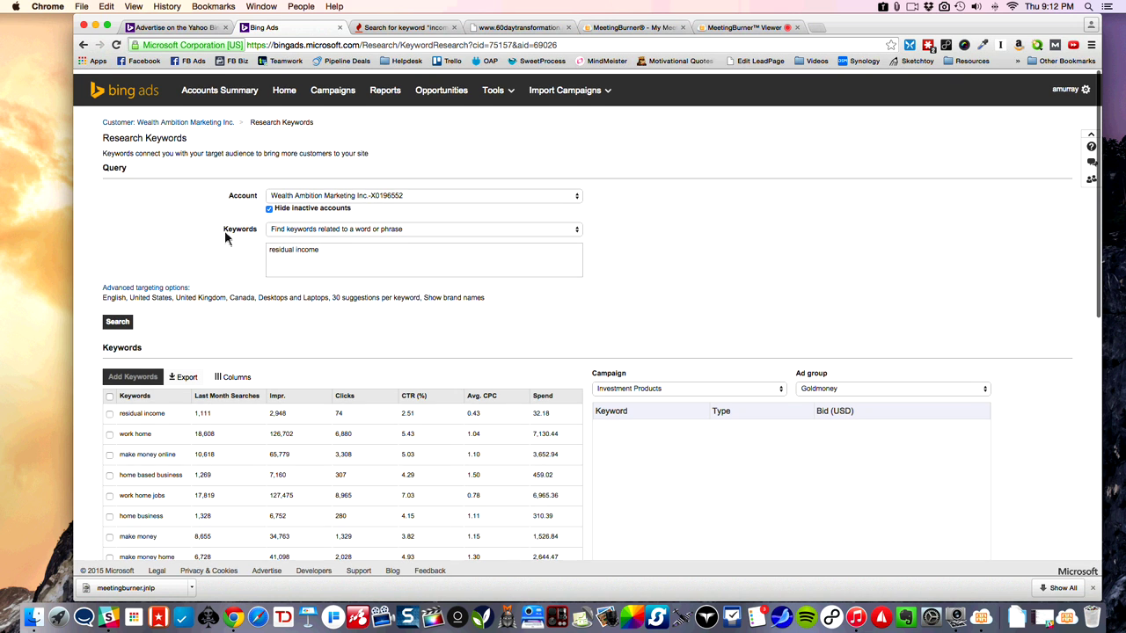
pyautogui.click(322, 92)
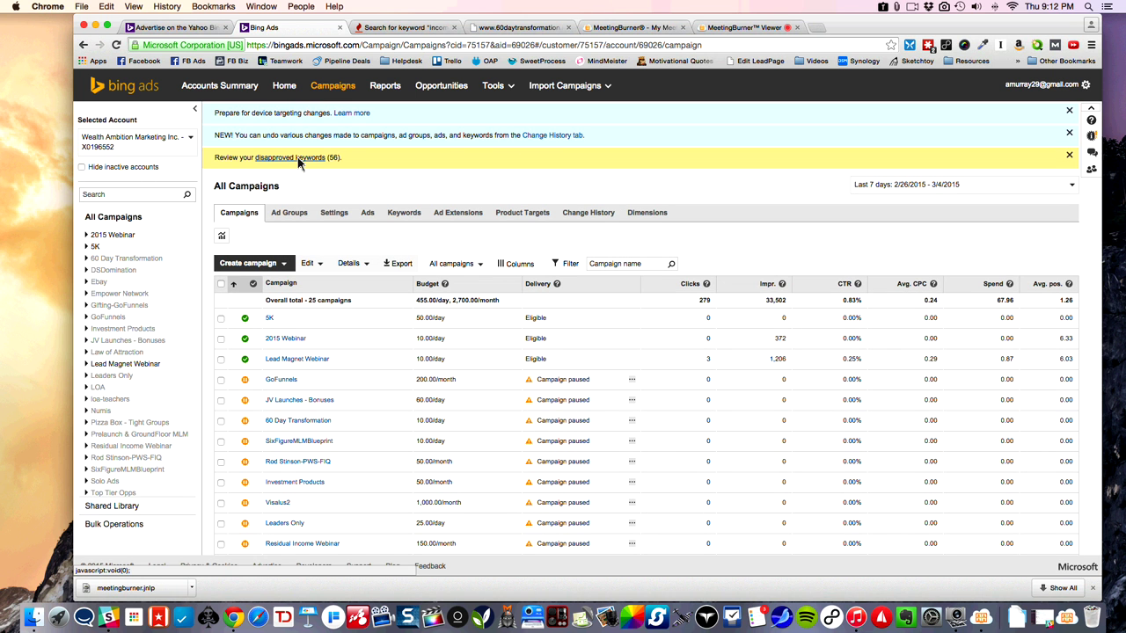
pyautogui.click(284, 264)
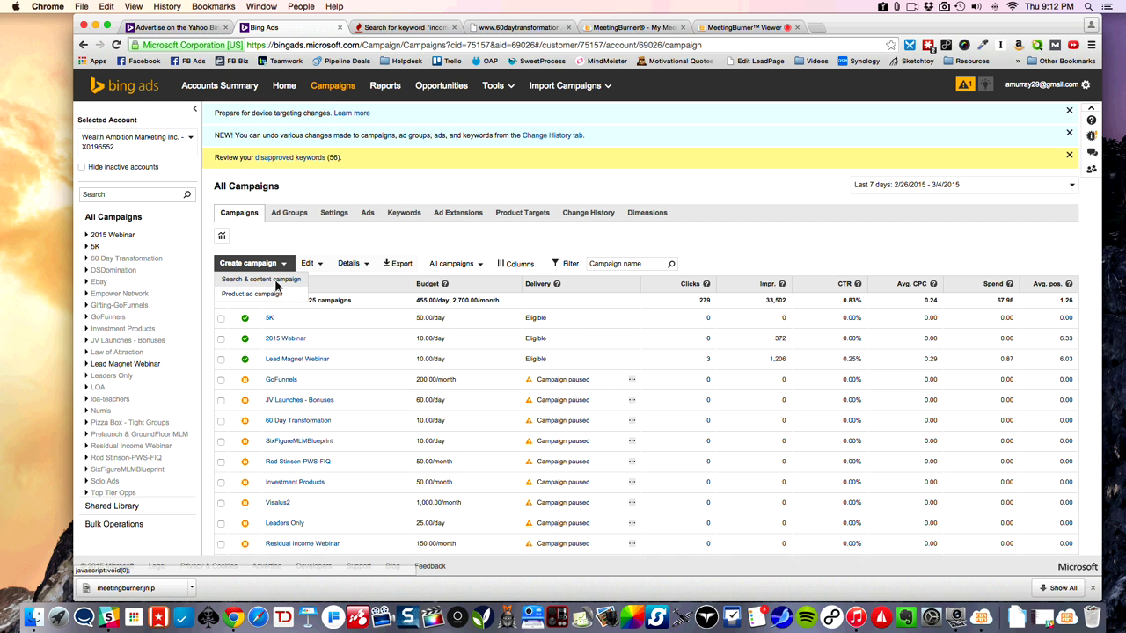
pyautogui.click(275, 280)
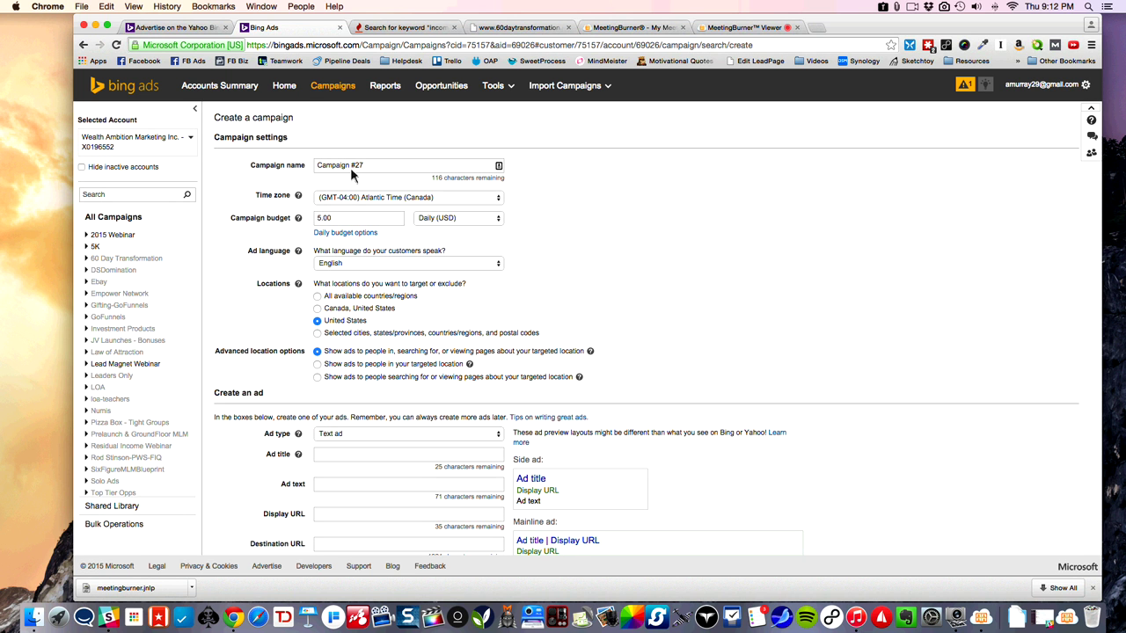
# Step: Name the campaign 60DayBing and keep its time zone at (GMT-04:00) Atlantic Time (Canada)
pyautogui.moveTo(368, 166); pyautogui.dragTo(299, 167)
pyautogui.write('60')
pyautogui.write('DayBoin')
pyautogui.write('ing')
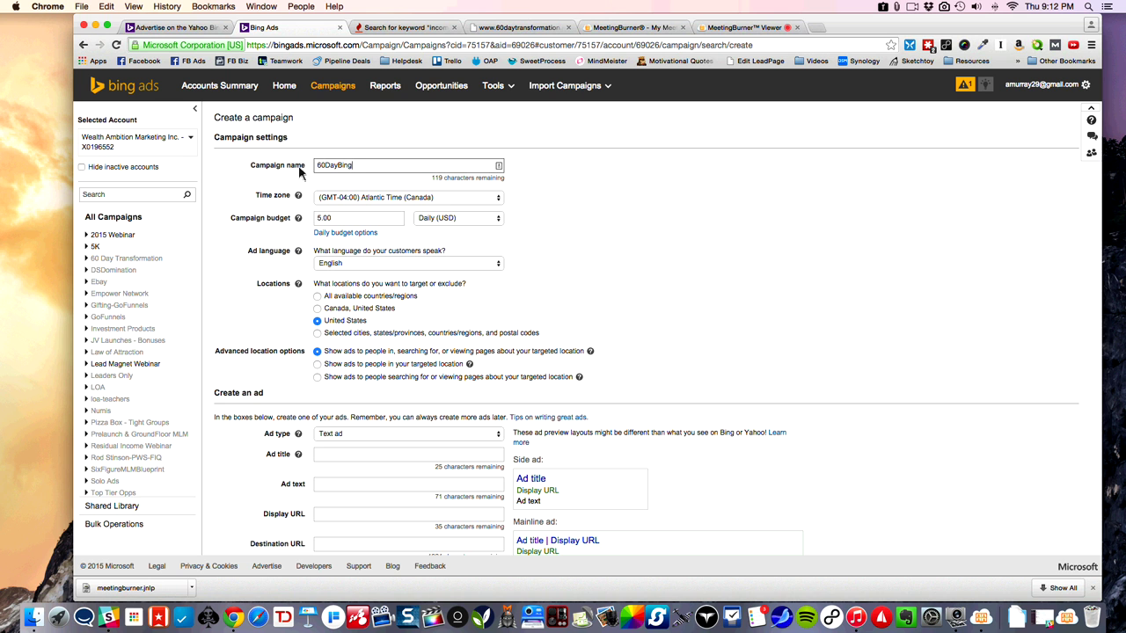
pyautogui.scroll(-1, 352, 189)
pyautogui.click(358, 190)
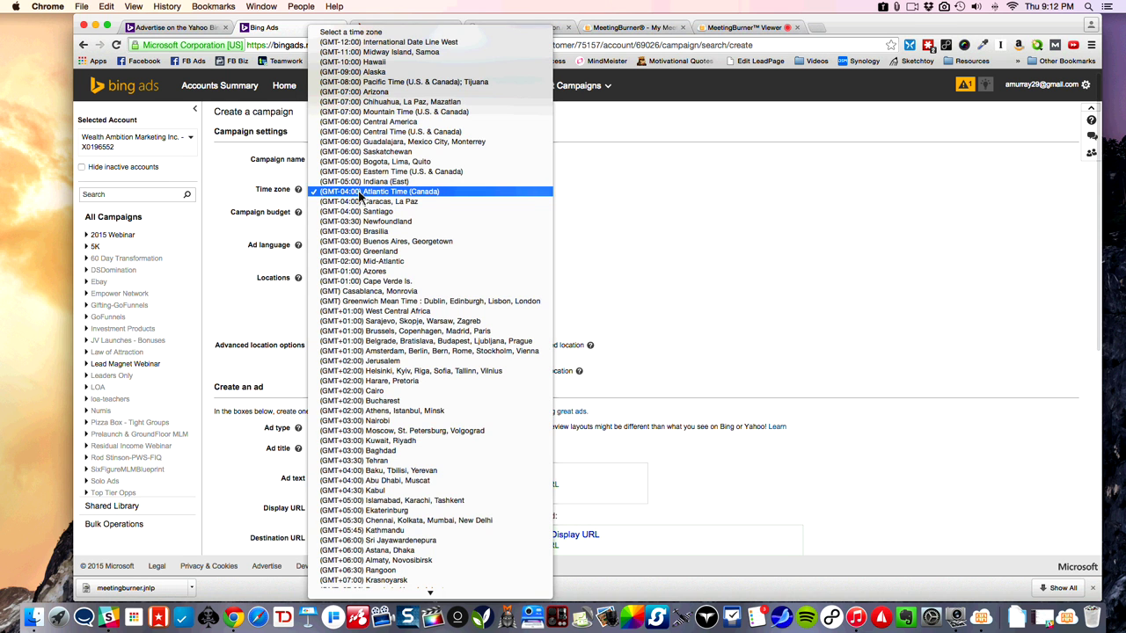
pyautogui.click(358, 193)
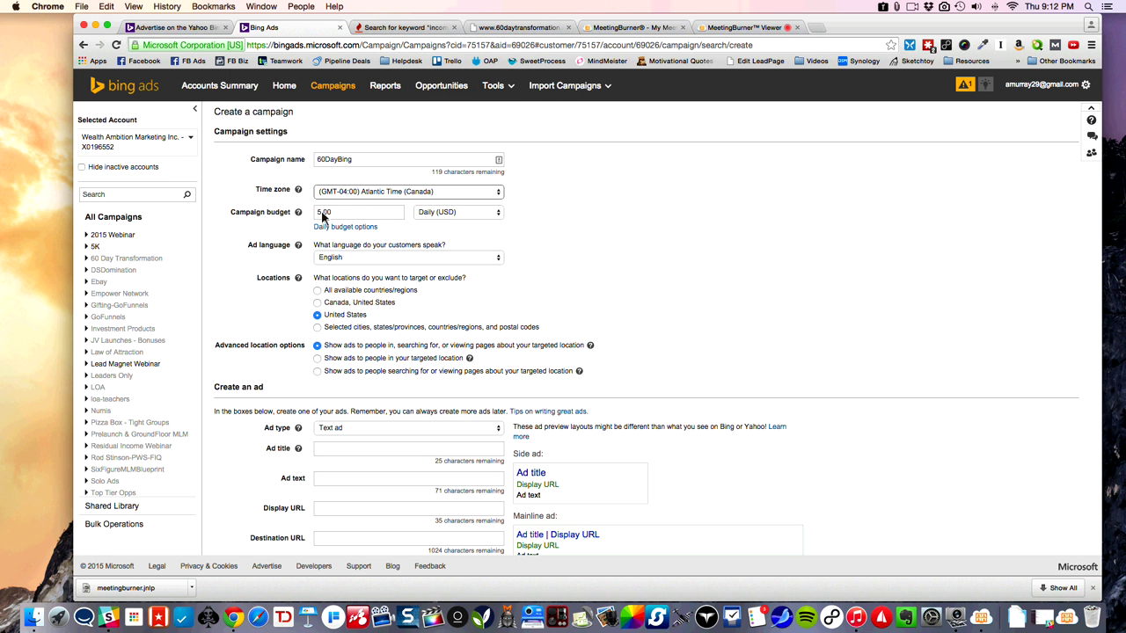
# Step: Set the campaign's target locations to Canada, United States
pyautogui.scroll(-1, 356, 238)
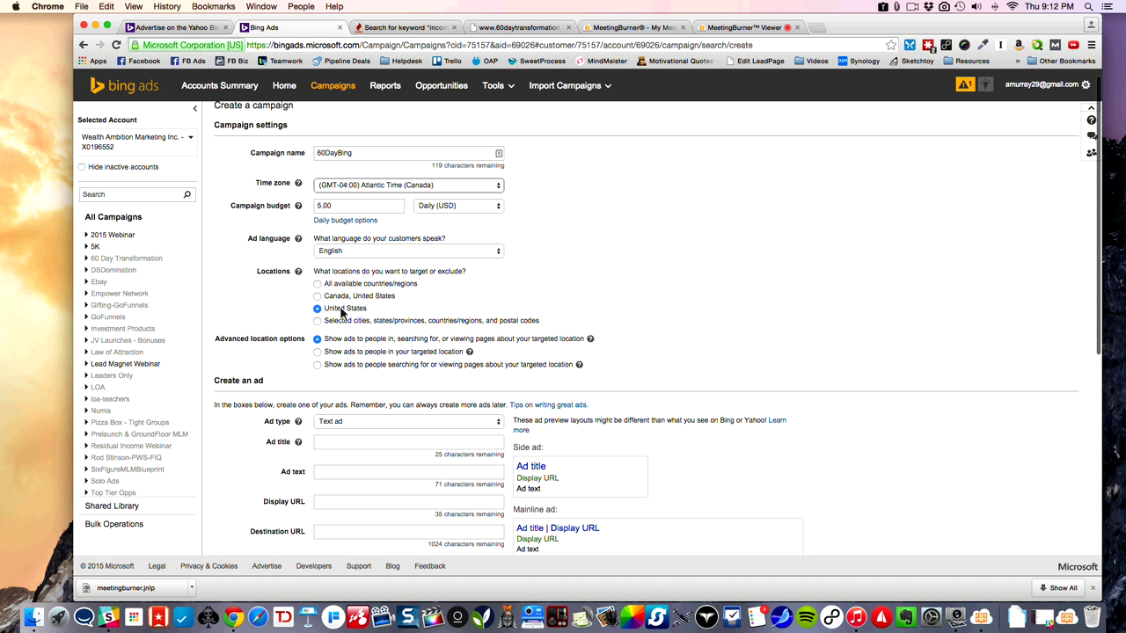
pyautogui.click(317, 320)
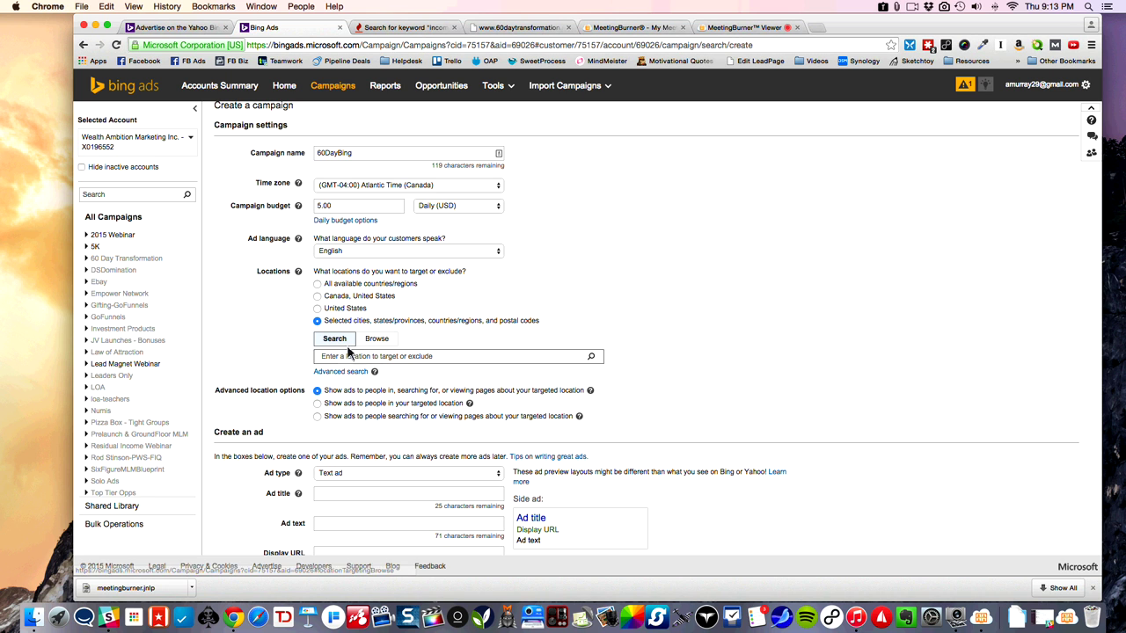
pyautogui.click(317, 296)
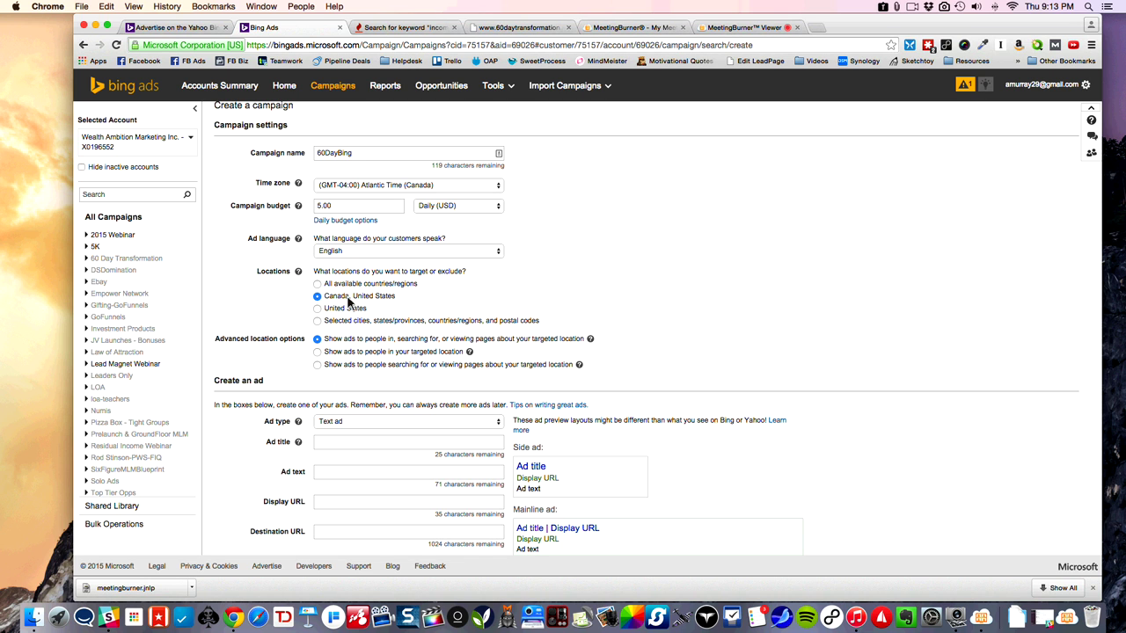
# Step: Read the help on the advanced location options and choose to show ads to people in your targeted location
pyautogui.scroll(-3, 348, 303)
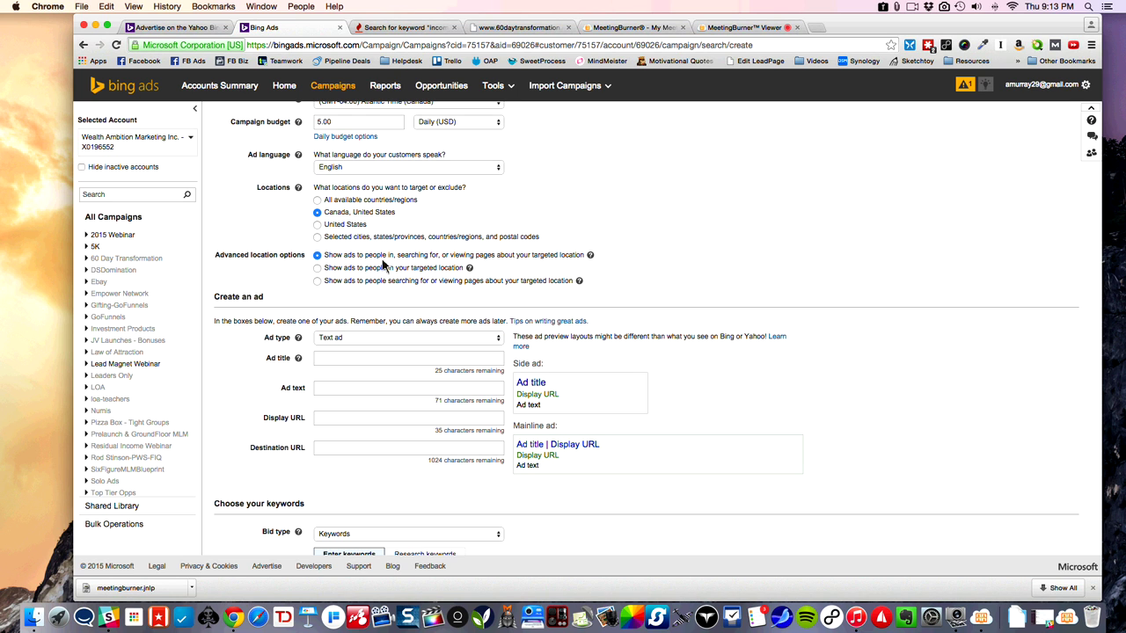
pyautogui.click(592, 256)
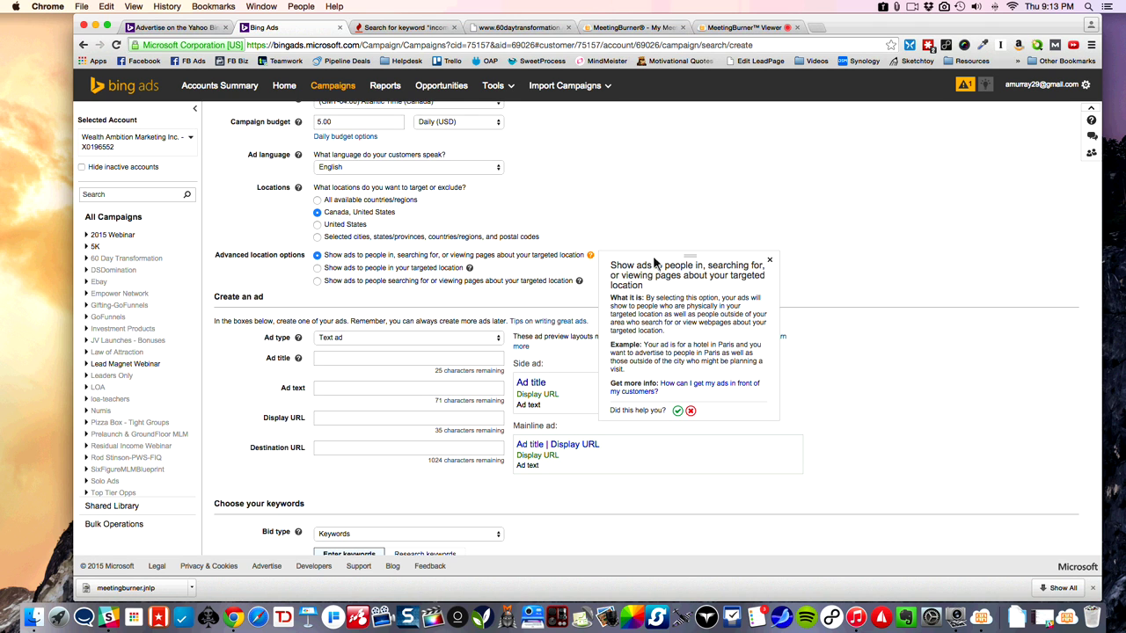
pyautogui.click(770, 260)
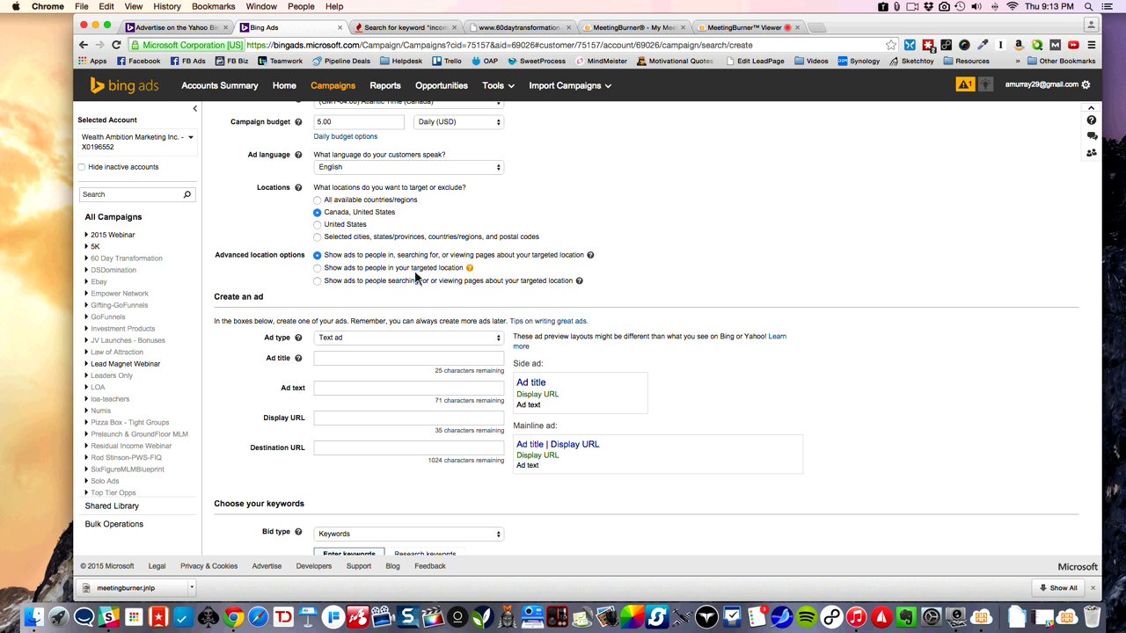
pyautogui.click(317, 269)
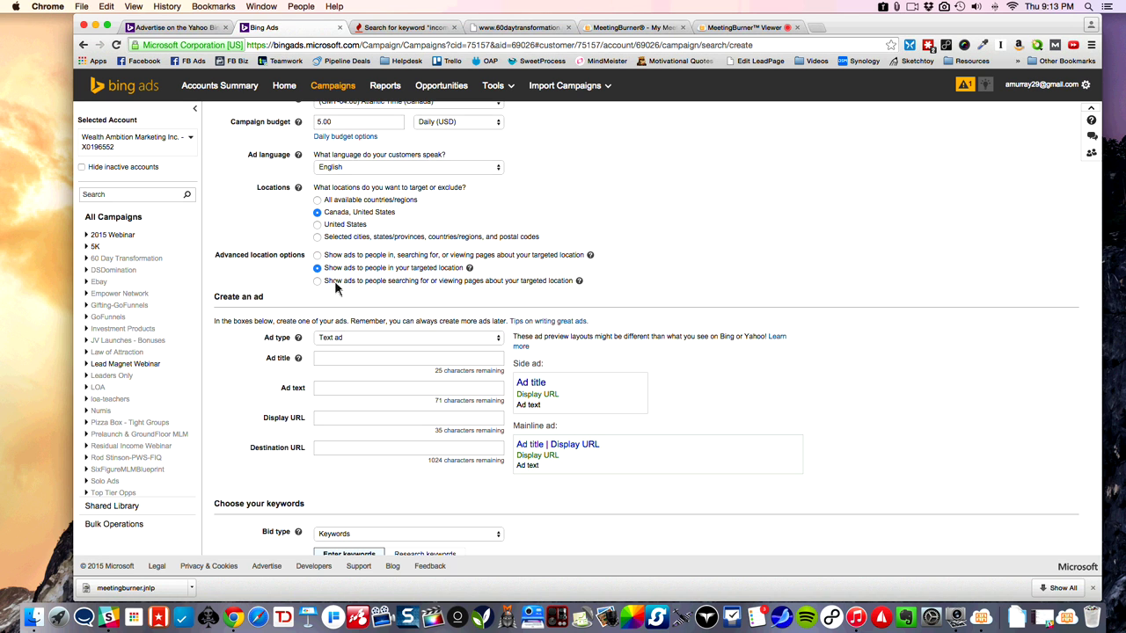
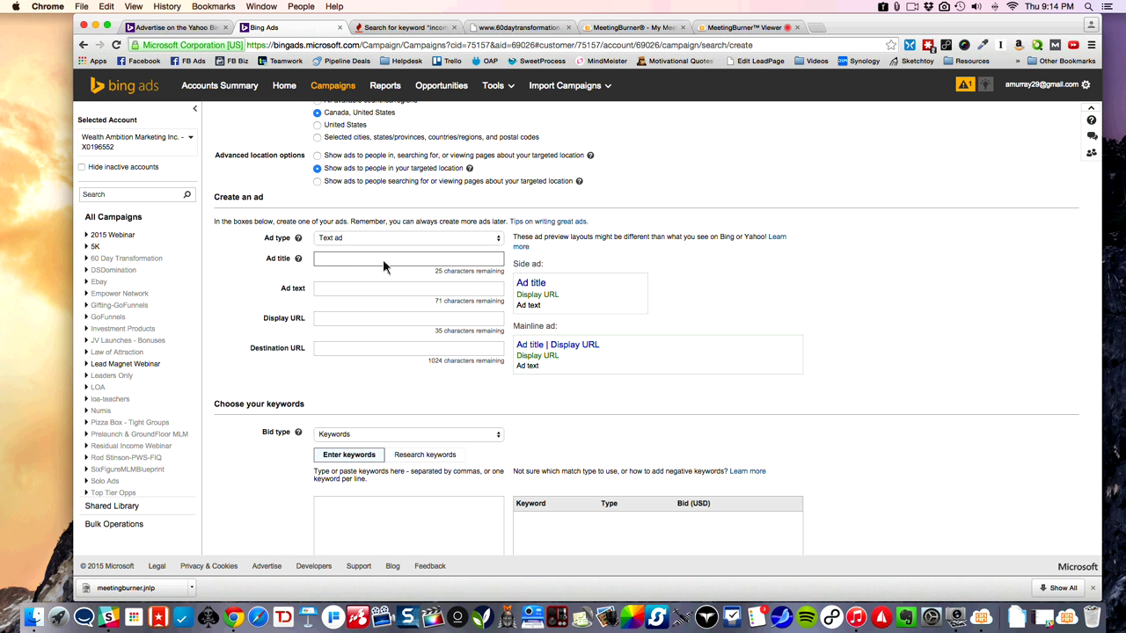
# Step: Enter "Learn To Generate Leads" as the title of the text ad
pyautogui.write('Learn TO Gener')
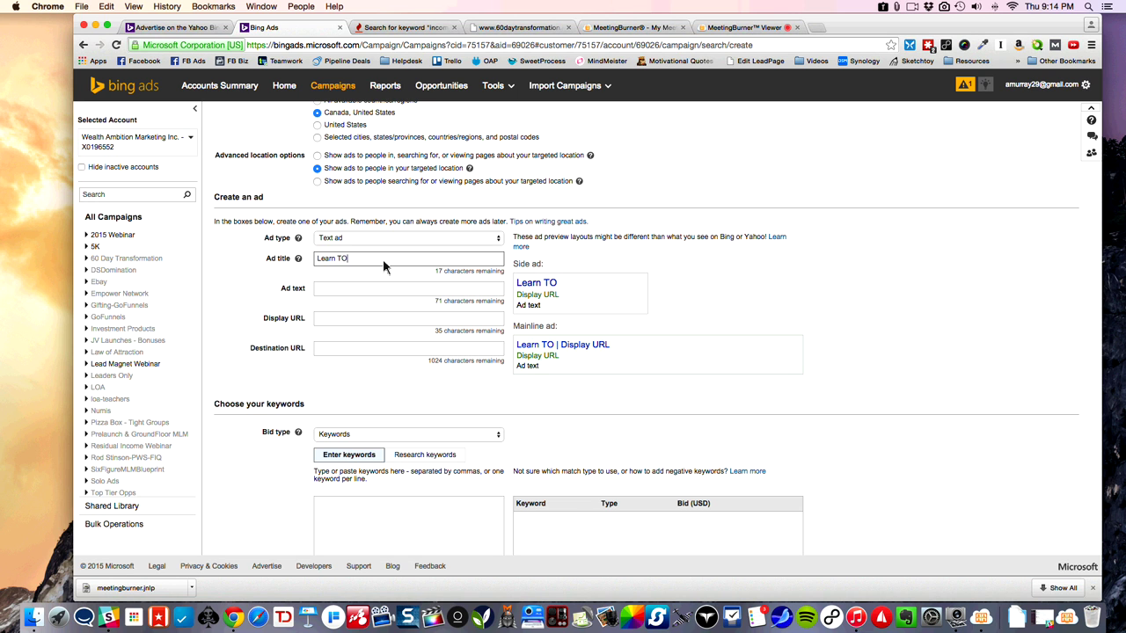
pyautogui.press('BackSpace')
pyautogui.press('BackSpace')
pyautogui.press('BackSpace')
pyautogui.press('BackSpace')
pyautogui.press('BackSpace')
pyautogui.press('BackSpace')
pyautogui.write('o Gen')
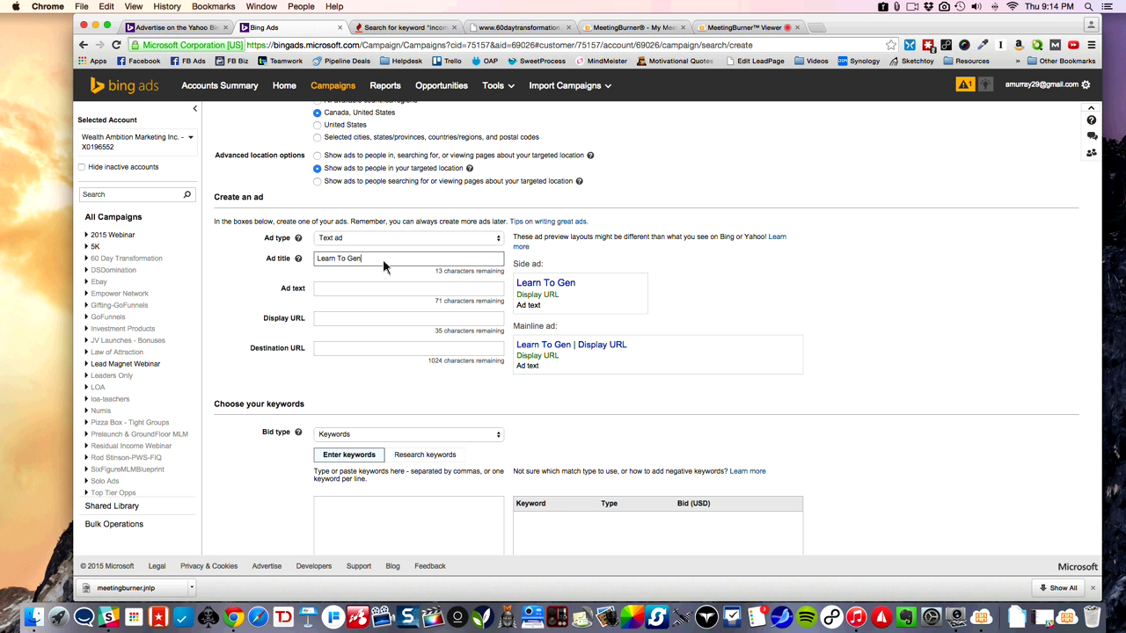
pyautogui.write('ereate Leads')
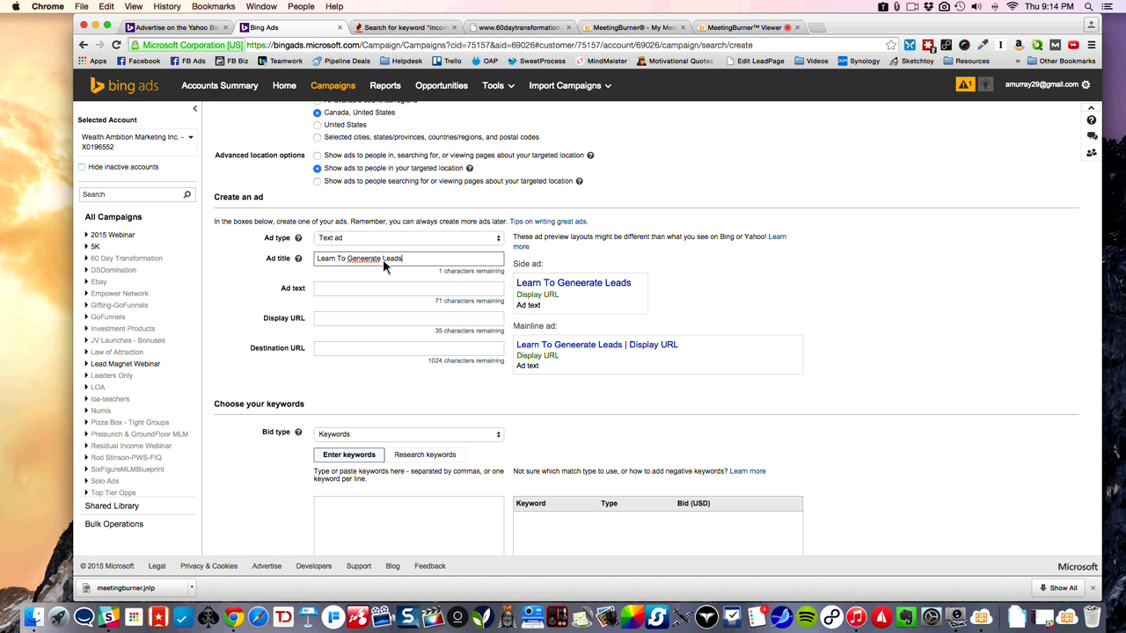
pyautogui.press('BackSpace')
pyautogui.moveTo(397, 259); pyautogui.dragTo(361, 261)
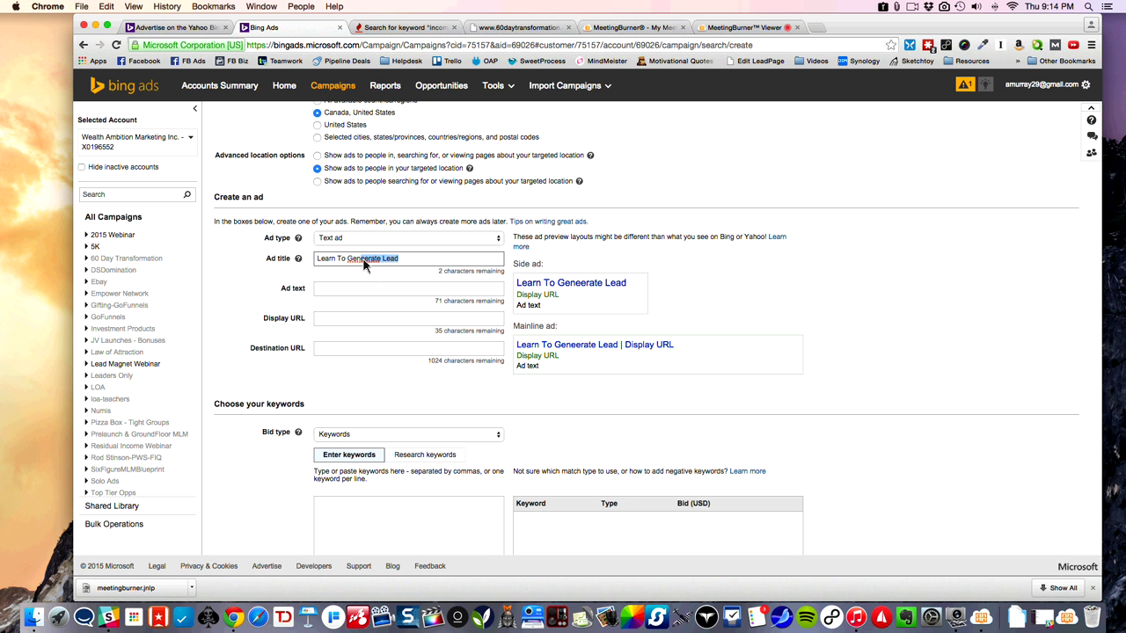
pyautogui.write('nerate ')
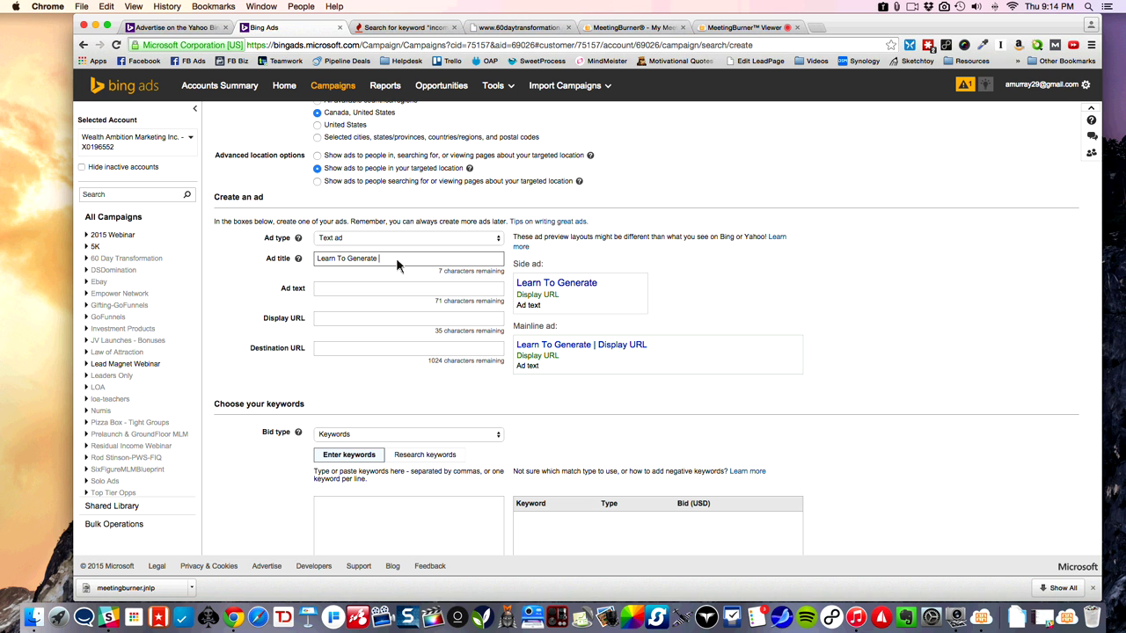
pyautogui.write('Leads')
# Step: Write the ad text "Take the proven marketing course that gives you a step-by-step blueprin", up to the character limit
pyautogui.click(385, 293)
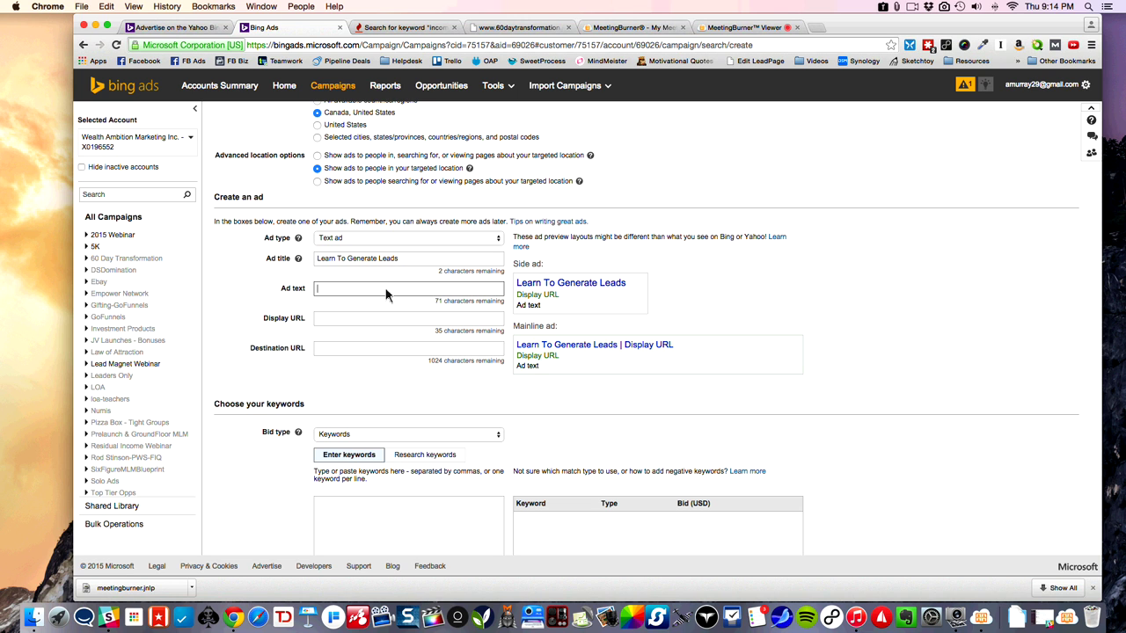
pyautogui.write('Ther')
pyautogui.press('BackSpace')
pyautogui.press('BackSpace')
pyautogui.press('BackSpace')
pyautogui.write('T')
pyautogui.press('BackSpace')
pyautogui.write('Take the proven m')
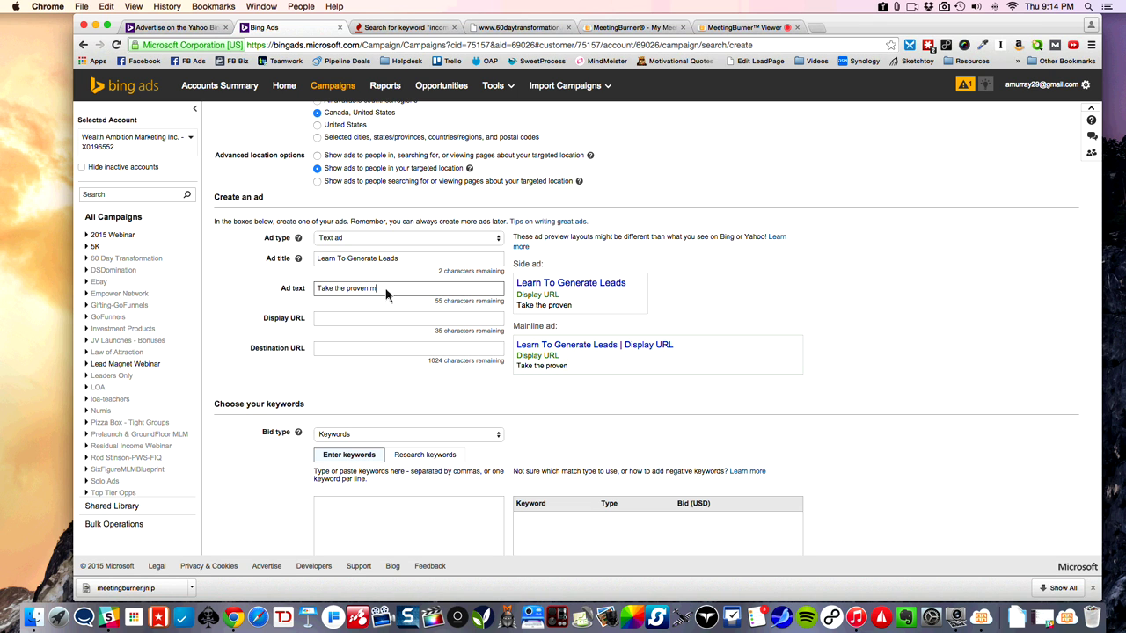
pyautogui.write('arketing cour')
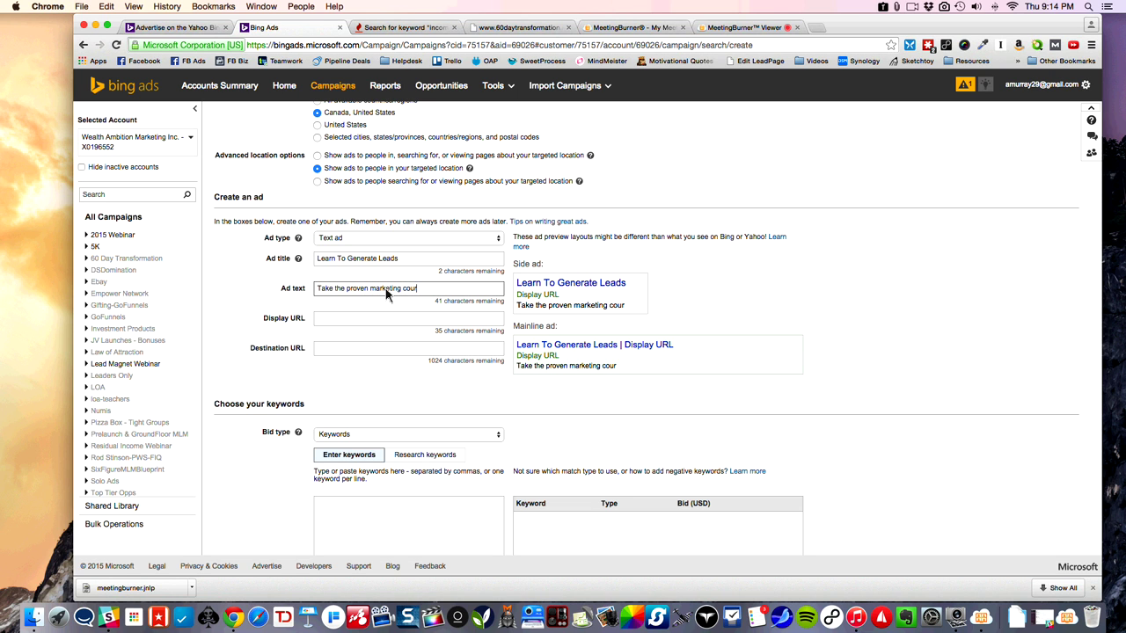
pyautogui.write('se tah')
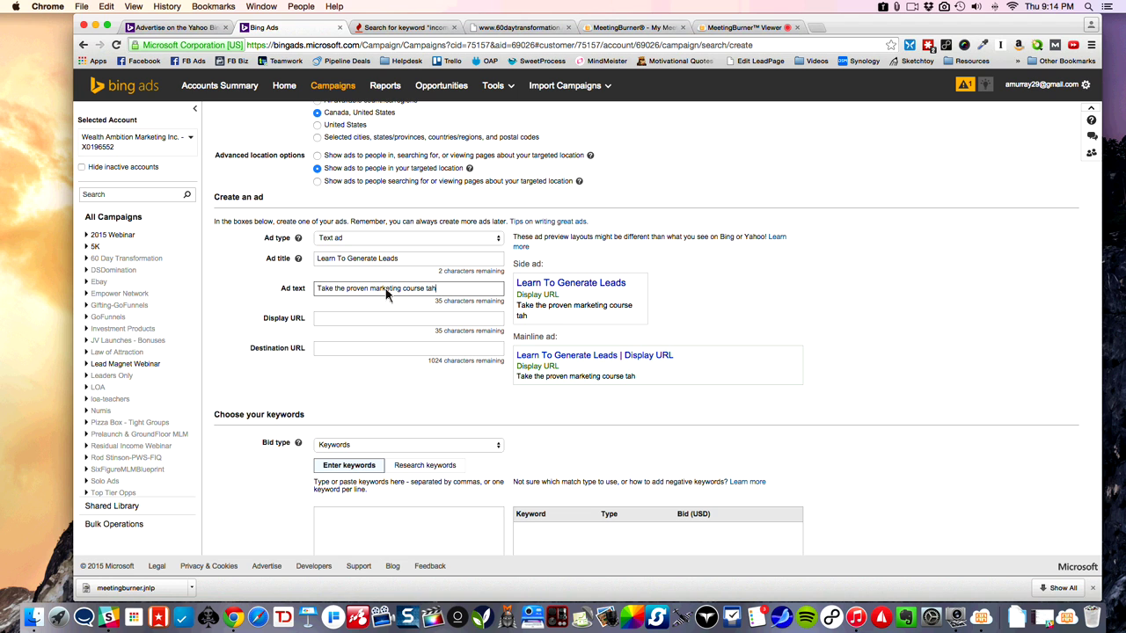
pyautogui.press('BackSpace')
pyautogui.press('BackSpace')
pyautogui.press('BackSpace')
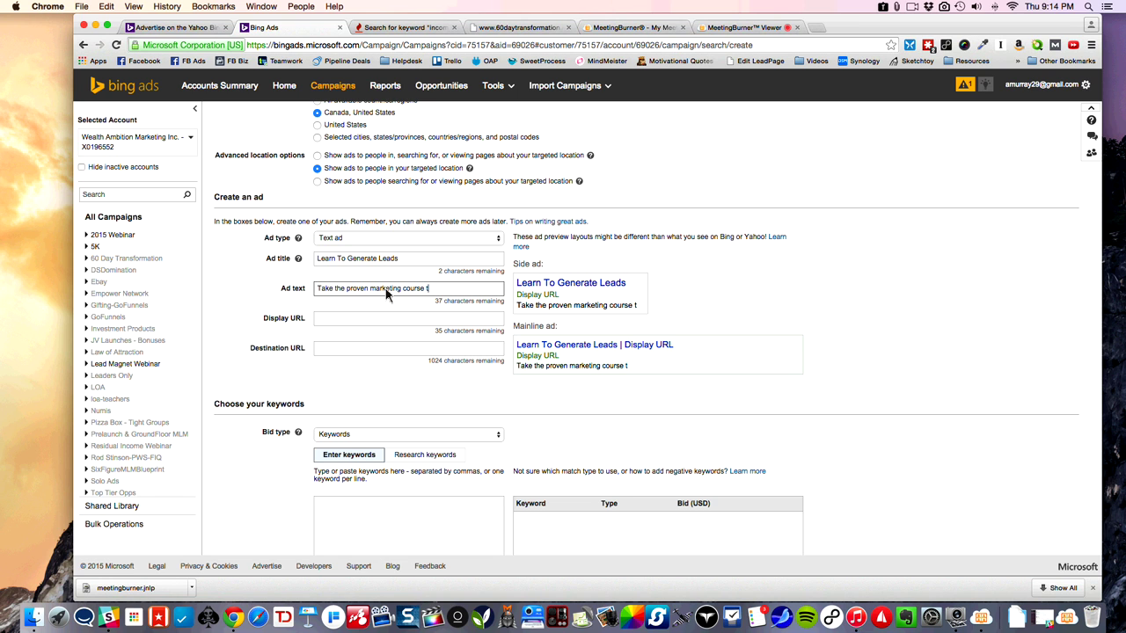
pyautogui.write('hat give')
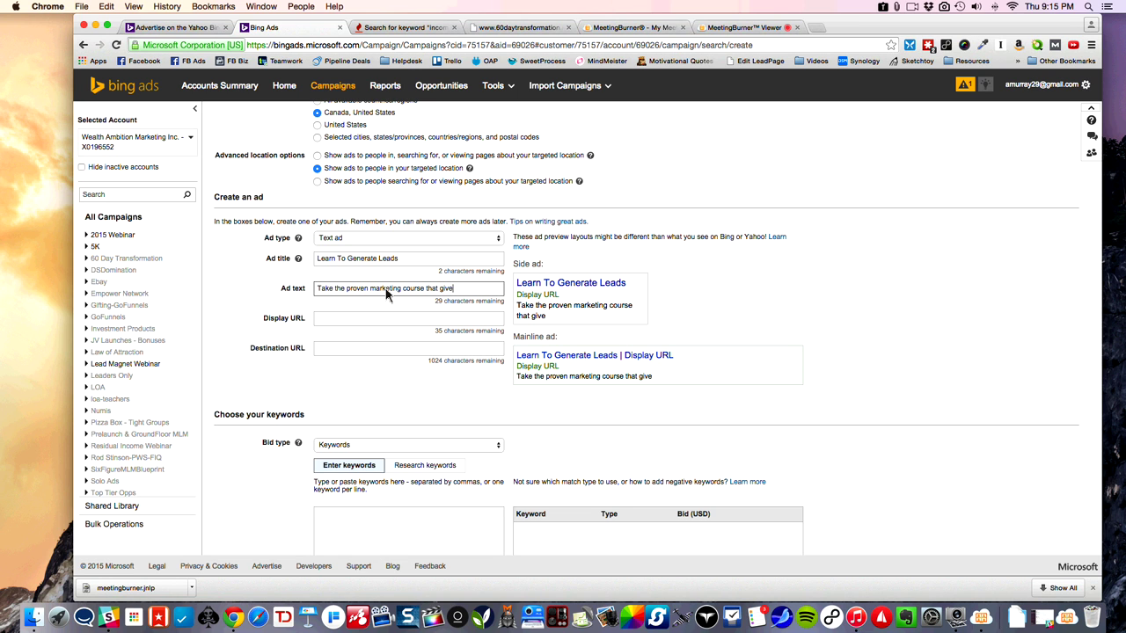
pyautogui.write('s you a step-by-step blu')
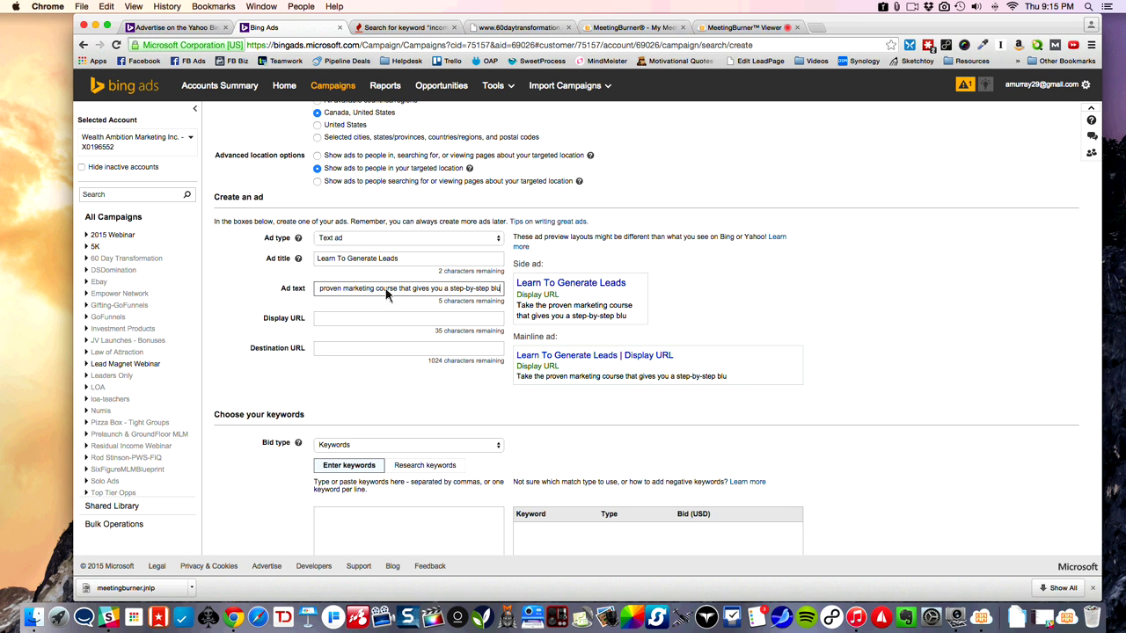
pyautogui.write('eprin')
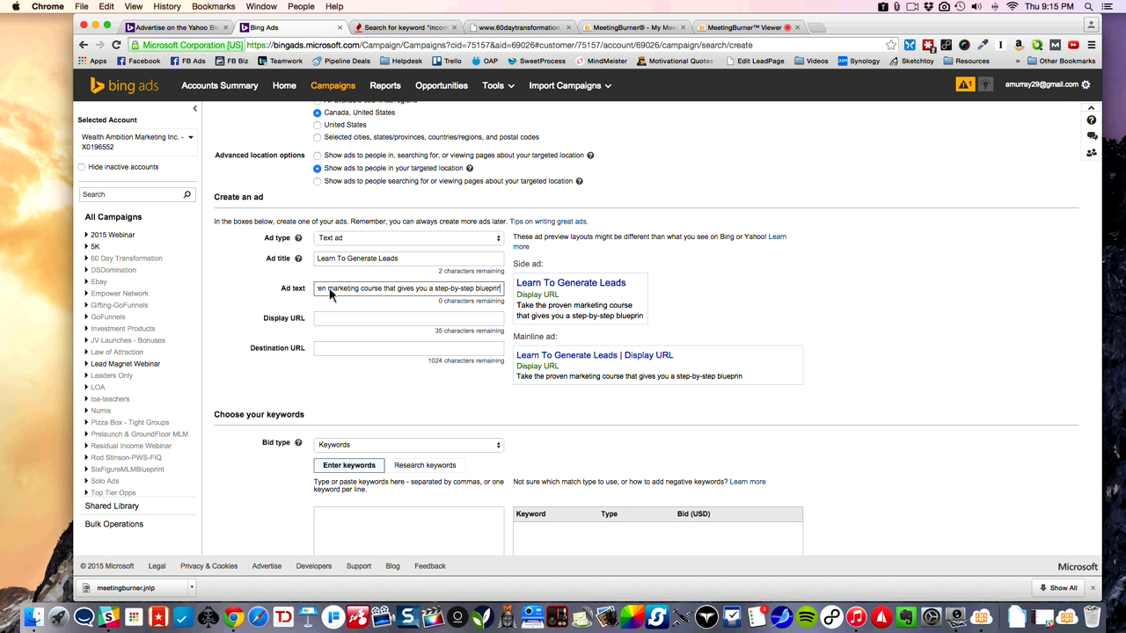
# Step: Replace the opening words "Take the" of the ad text with "This"
pyautogui.moveTo(324, 290); pyautogui.dragTo(295, 290)
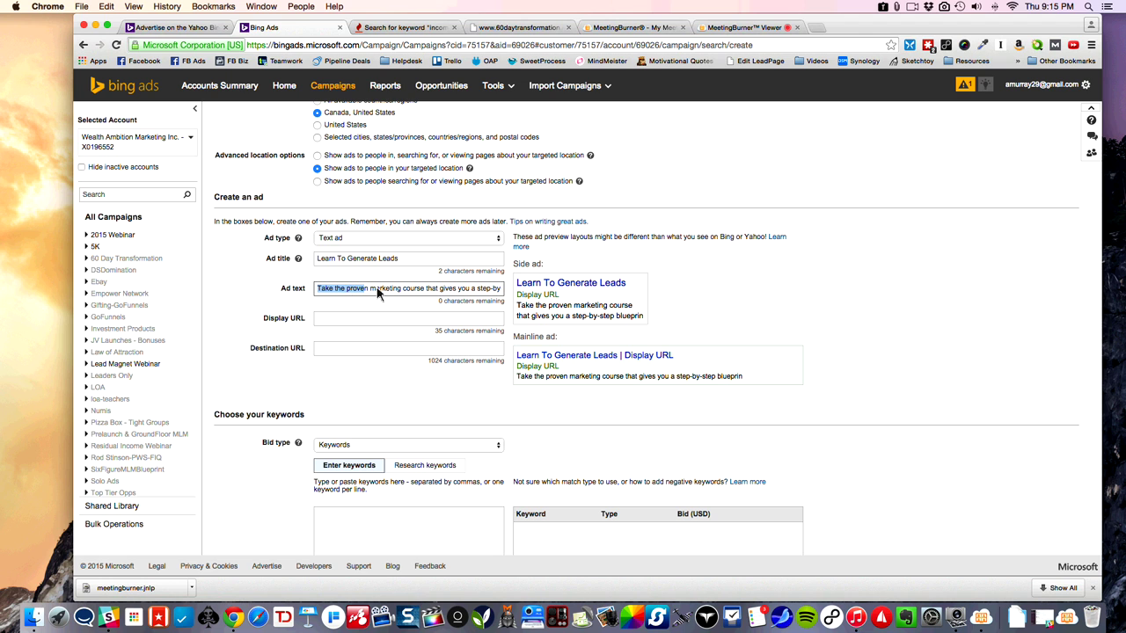
pyautogui.press('Left')
pyautogui.press('Right')
pyautogui.press('Right')
pyautogui.press('Right')
pyautogui.press('BackSpace')
pyautogui.press('BackSpace')
pyautogui.press('BackSpace')
pyautogui.press('BackSpace')
pyautogui.press('BackSpace')
pyautogui.press('BackSpace')
pyautogui.press('BackSpace')
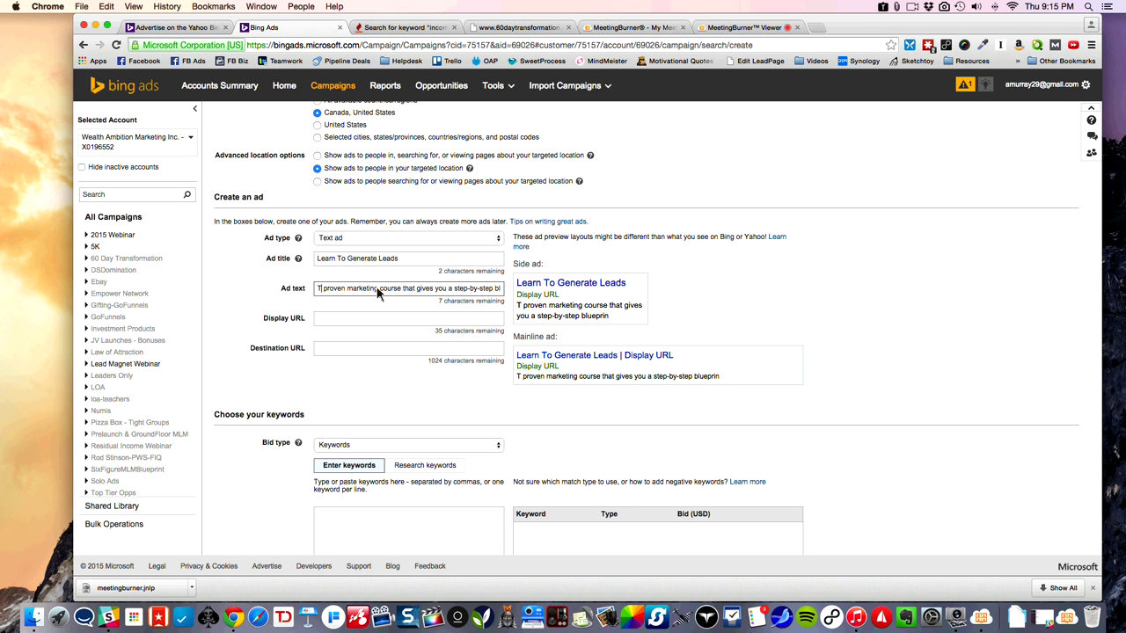
pyautogui.write('his')
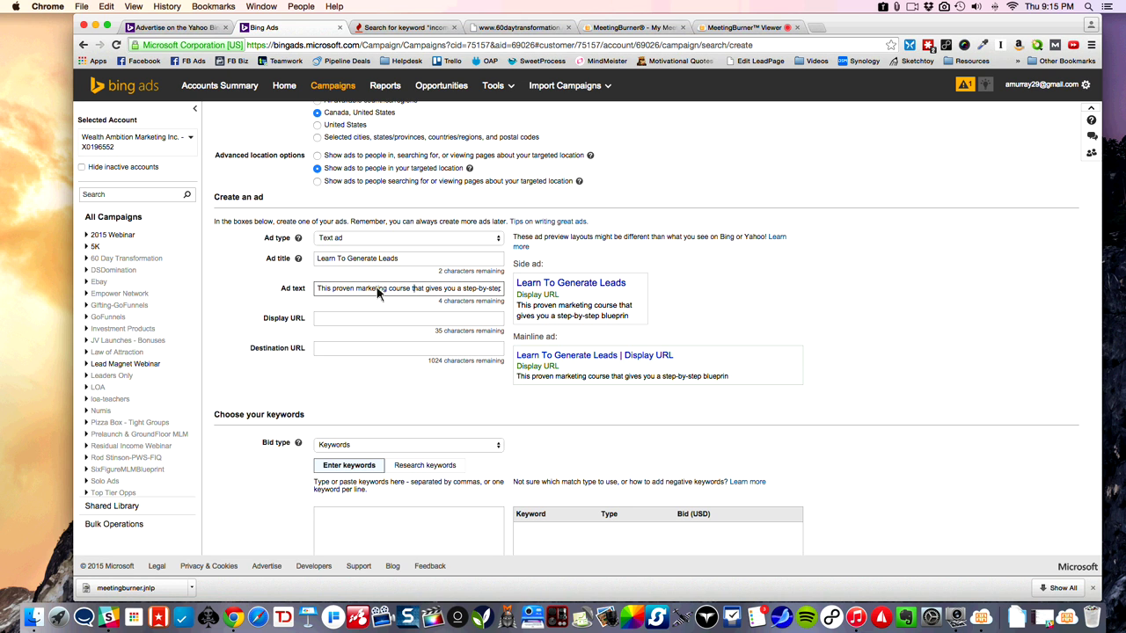
# Step: Remove the word "that" before "gives you" in the ad text
pyautogui.press('BackSpace')
pyautogui.press('BackSpace')
pyautogui.press('BackSpace')
pyautogui.press('BackSpace')
pyautogui.press('BackSpace')
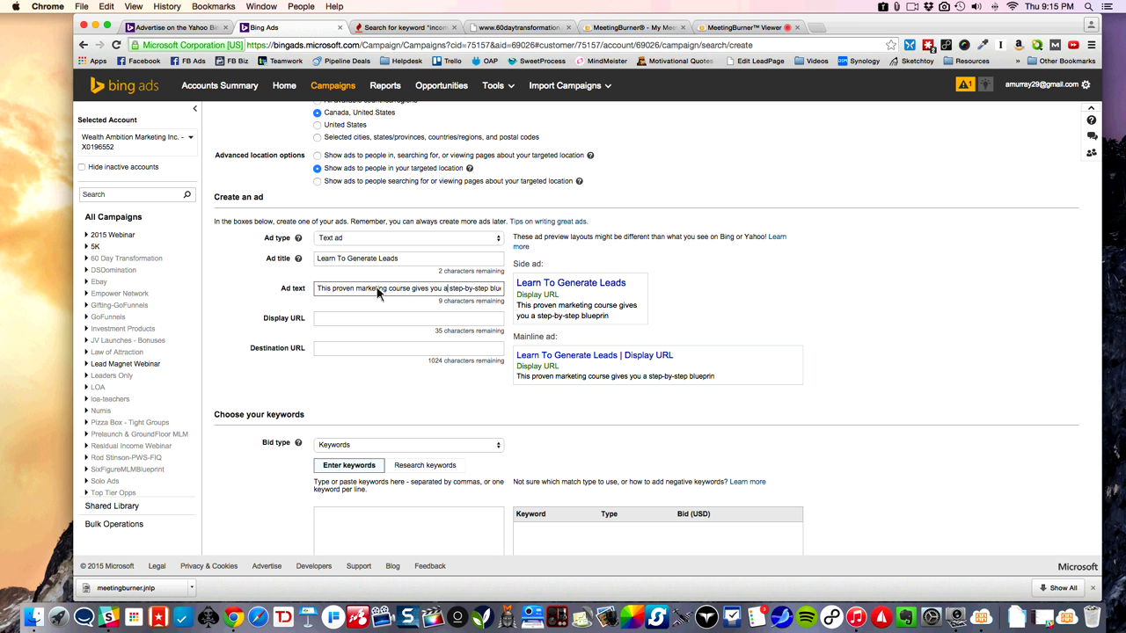
# Step: Finish the ad text with "blueprint. Free", including the period between the two words
pyautogui.press('super+Right')
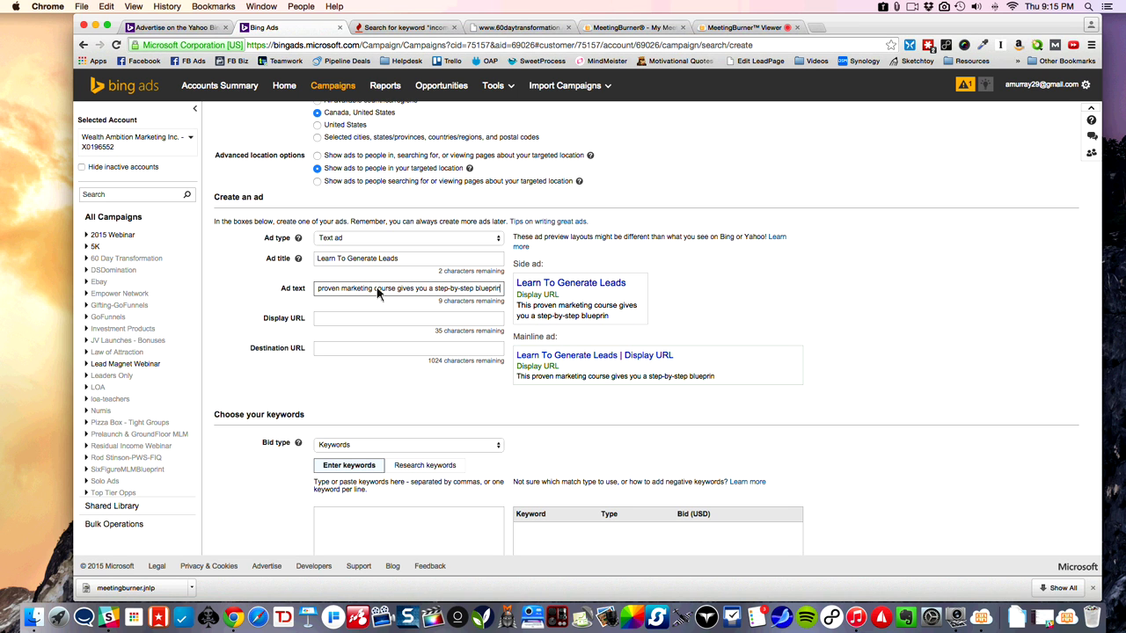
pyautogui.write('t For Fr')
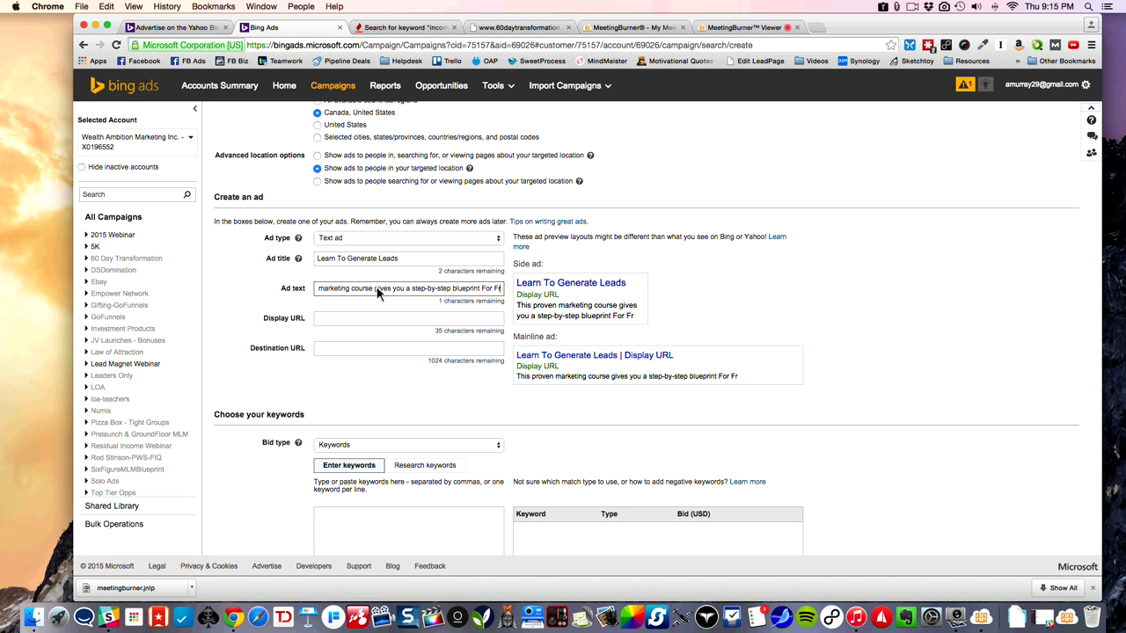
pyautogui.press('BackSpace')
pyautogui.press('BackSpace')
pyautogui.press('BackSpace')
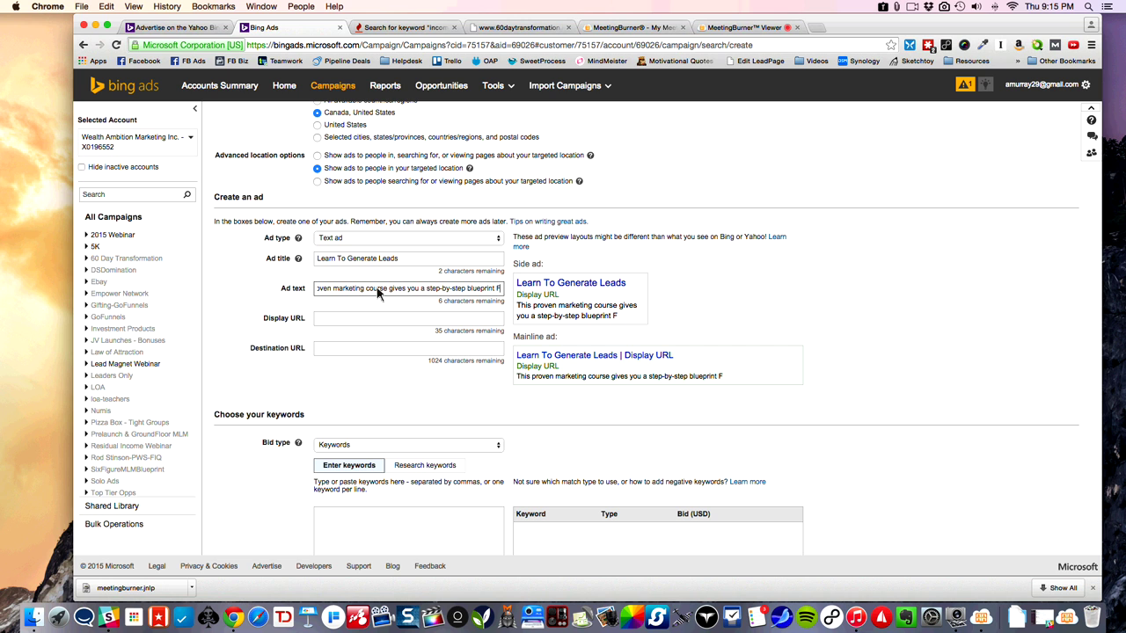
pyautogui.write('ree')
pyautogui.hscroll(-3, 378, 290)
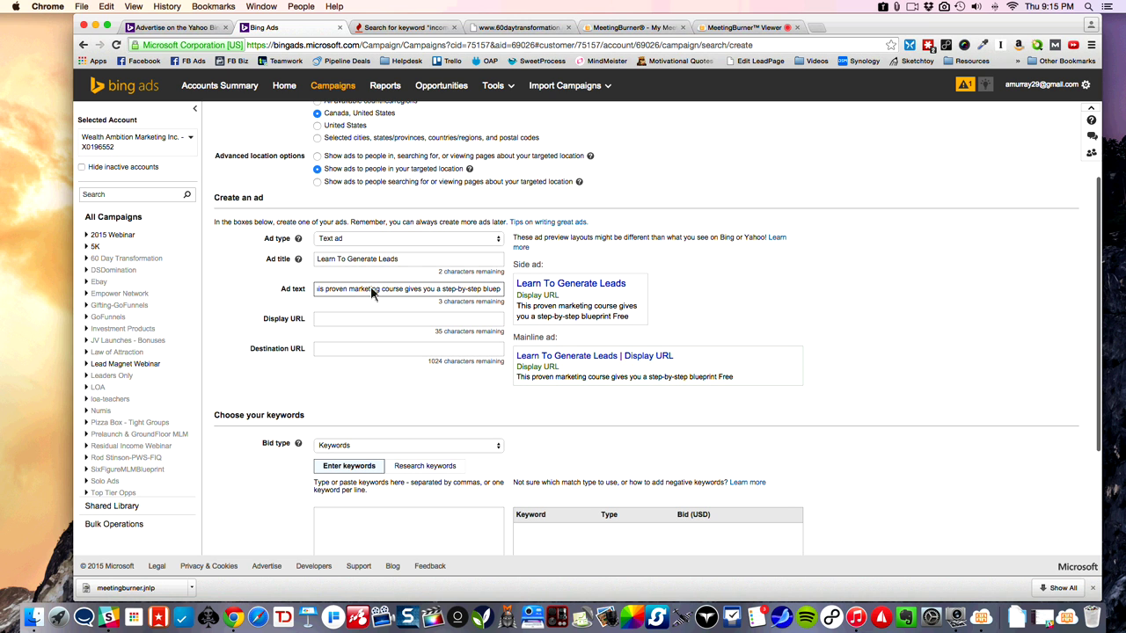
pyautogui.moveTo(467, 294); pyautogui.dragTo(489, 296)
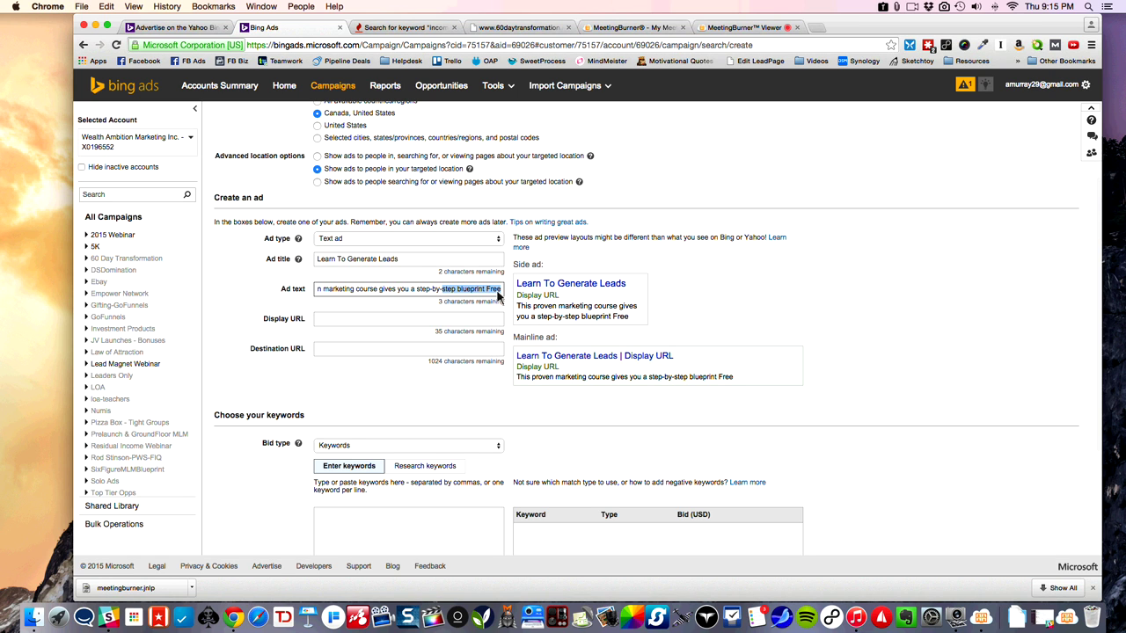
pyautogui.press('Left')
pyautogui.write('.')
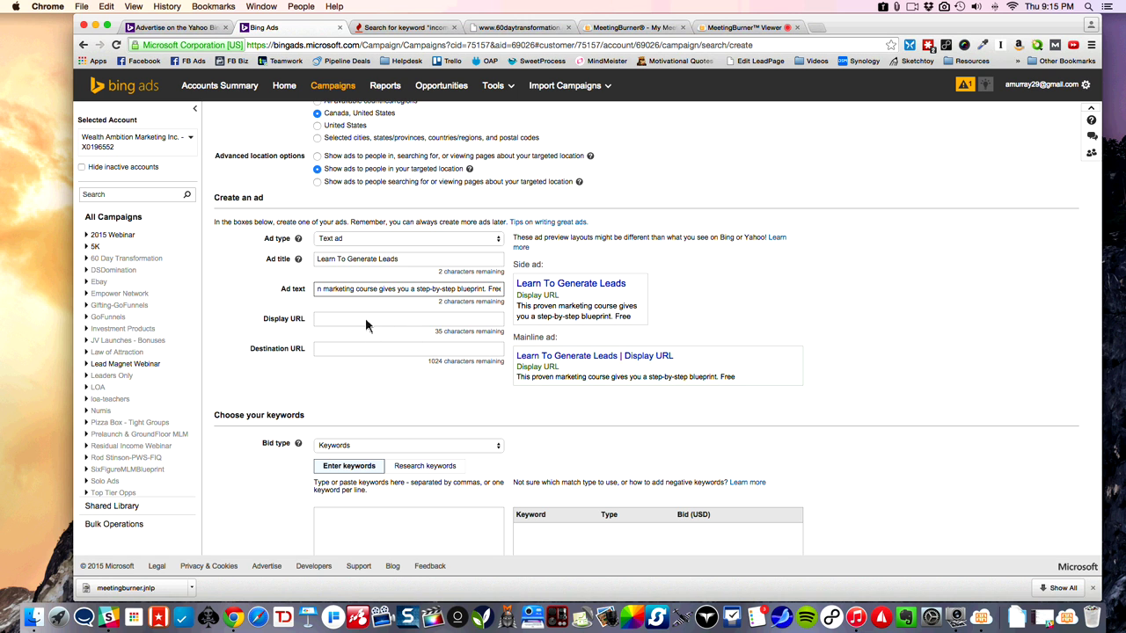
pyautogui.scroll(-2, 365, 318)
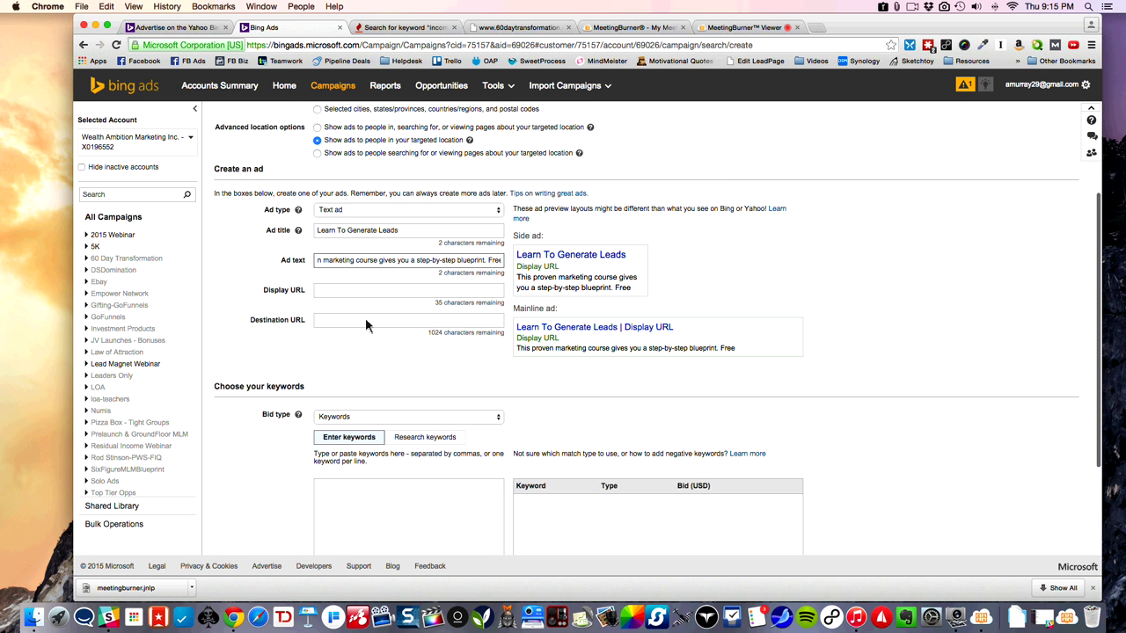
pyautogui.click(330, 274)
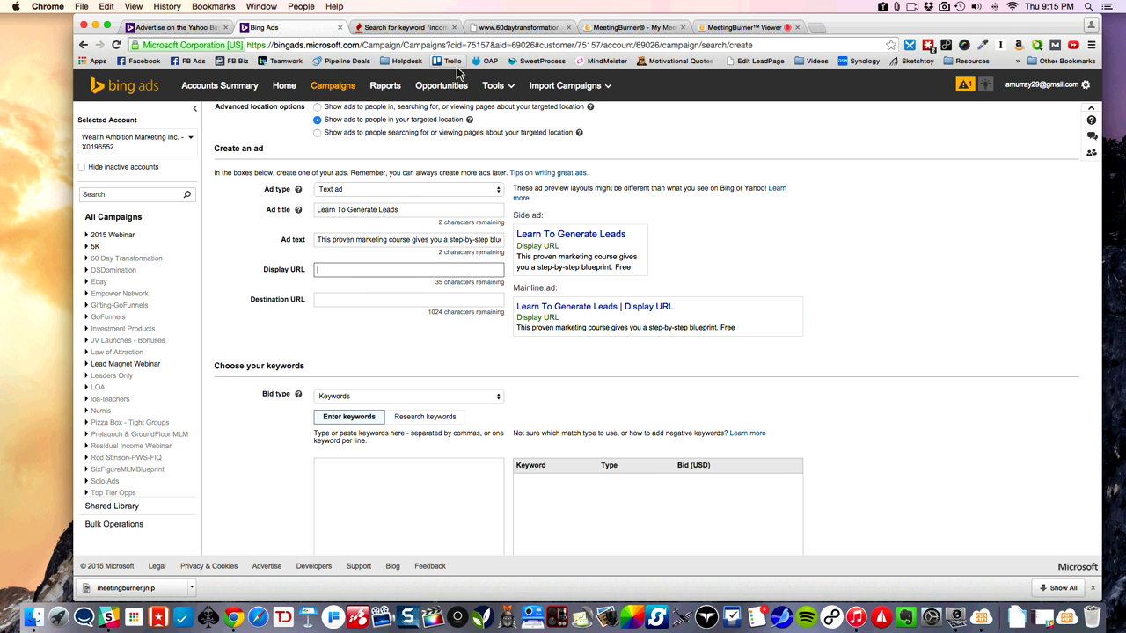
pyautogui.click(497, 27)
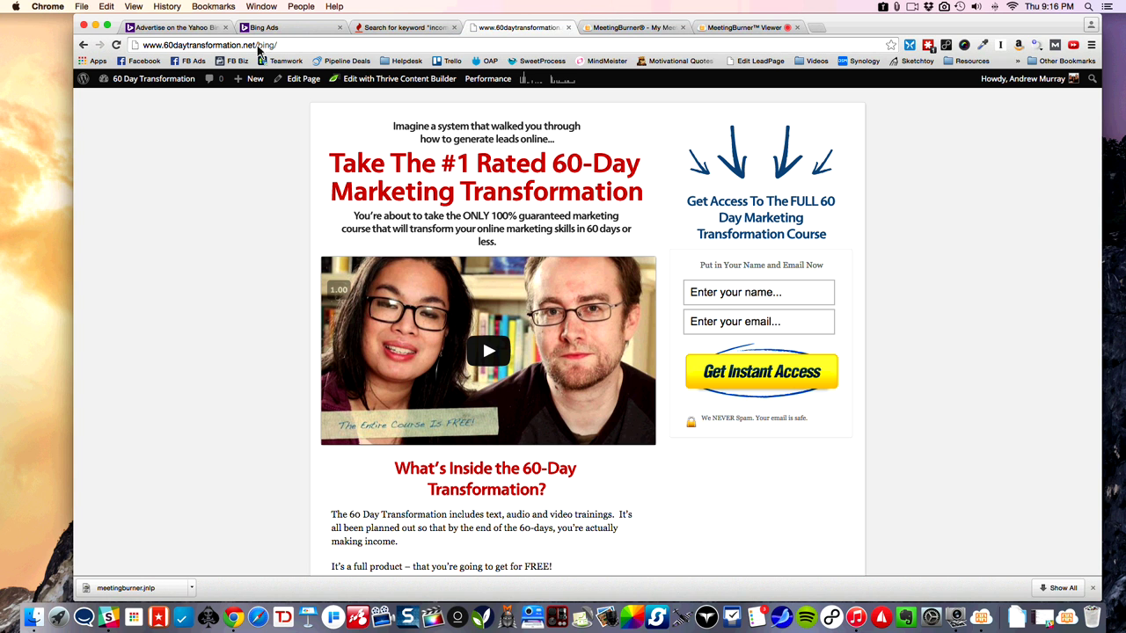
pyautogui.moveTo(256, 46); pyautogui.dragTo(143, 51)
pyautogui.press('super+c')
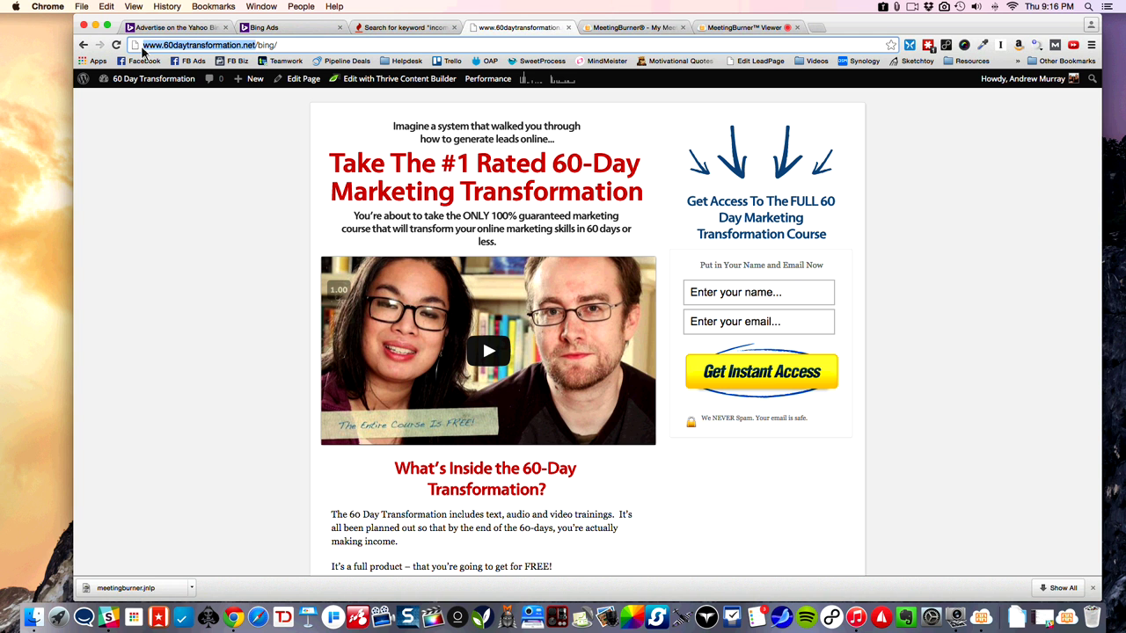
pyautogui.click(433, 29)
pyautogui.click(259, 29)
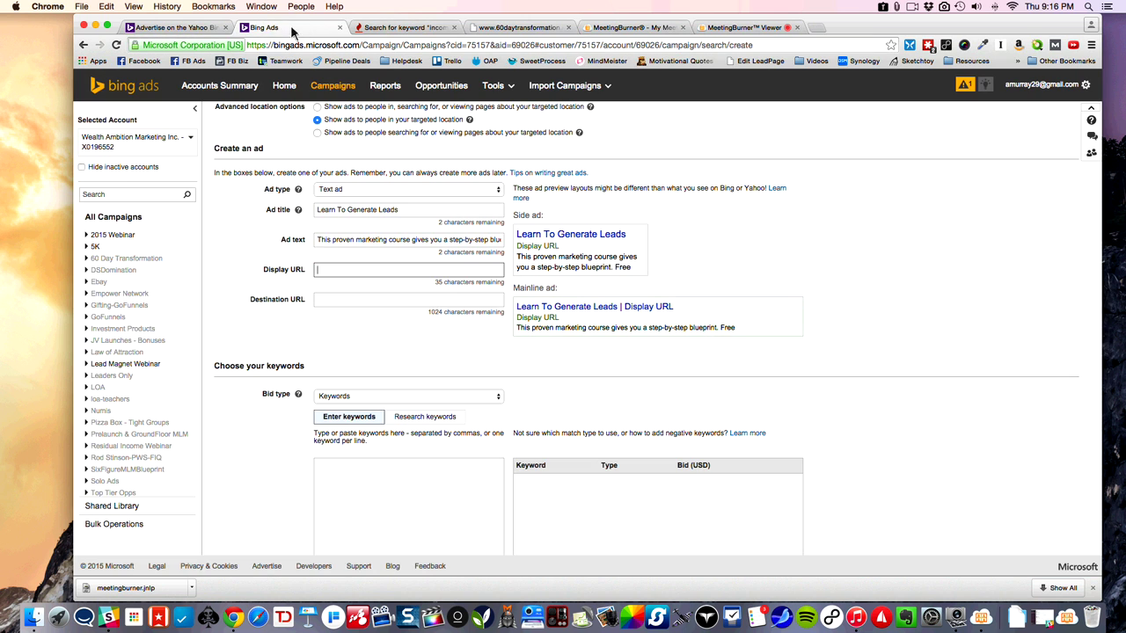
pyautogui.click(332, 271)
pyautogui.press('super+v')
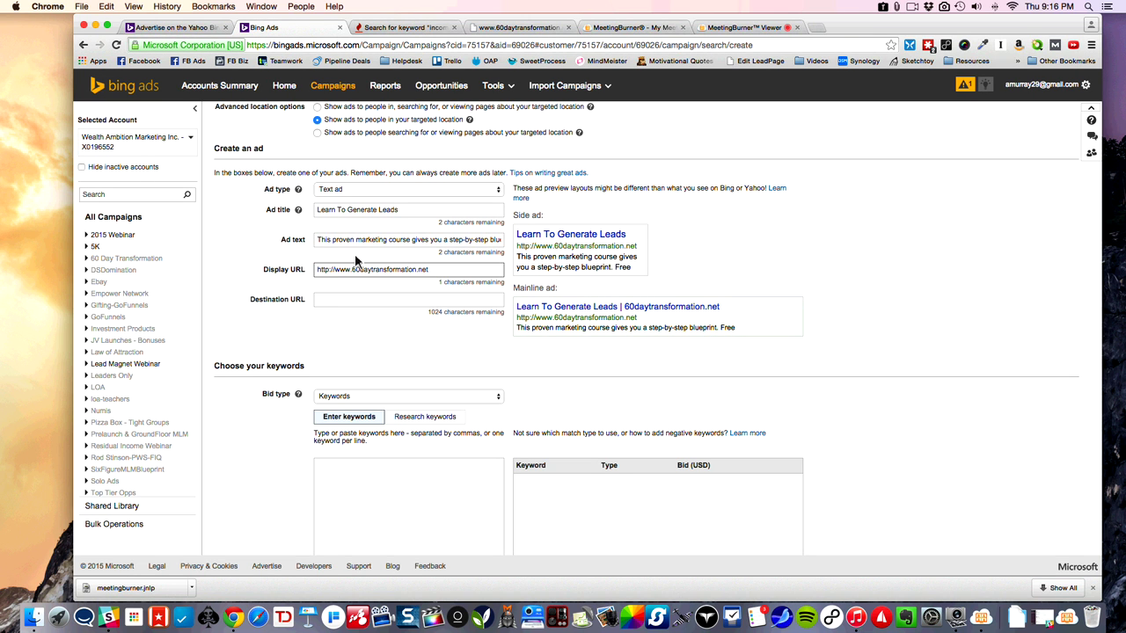
pyautogui.click(340, 271)
pyautogui.press('BackSpace')
pyautogui.press('BackSpace')
pyautogui.press('BackSpace')
pyautogui.press('BackSpace')
pyautogui.press('BackSpace')
pyautogui.press('BackSpace')
pyautogui.press('BackSpace')
pyautogui.click(371, 302)
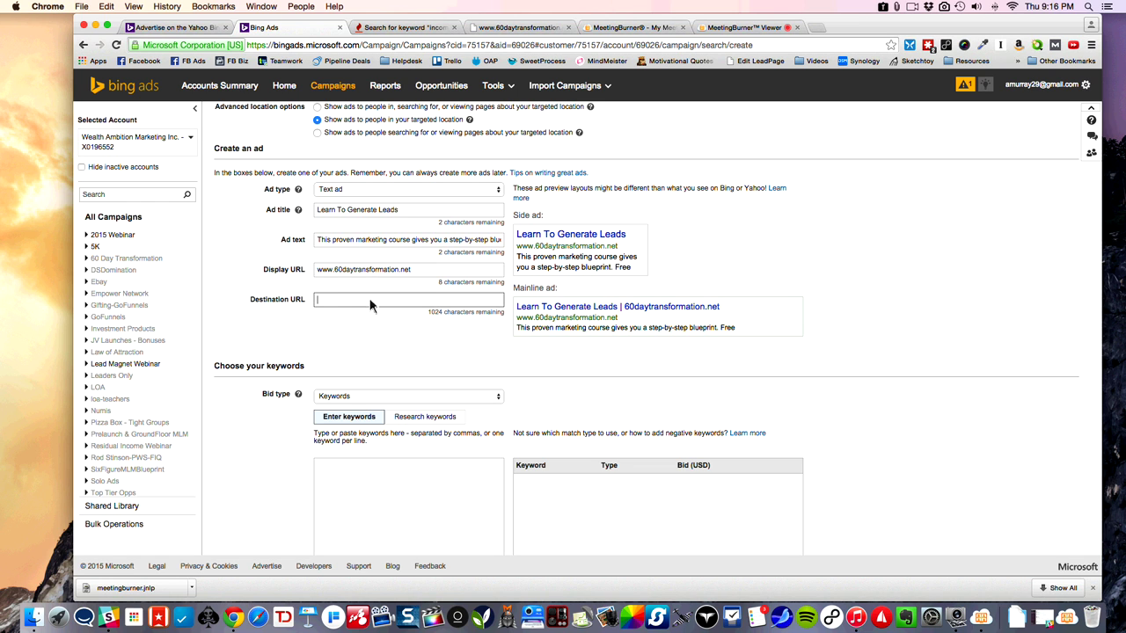
pyautogui.moveTo(335, 270); pyautogui.dragTo(302, 274)
pyautogui.press('BackSpace')
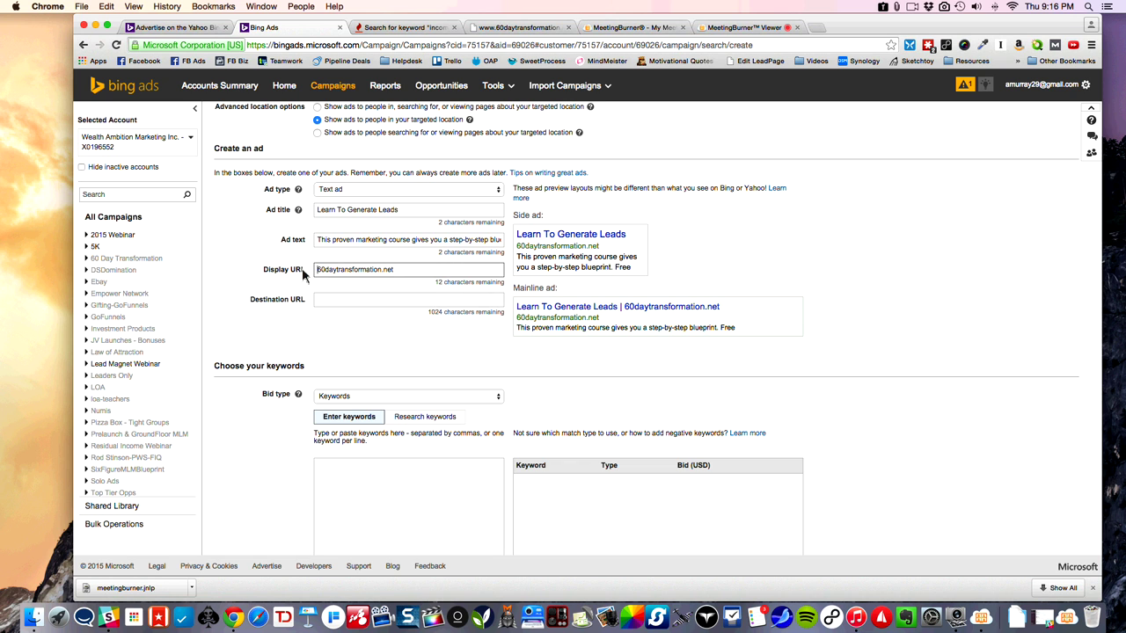
pyautogui.click(330, 308)
pyautogui.press('super+v')
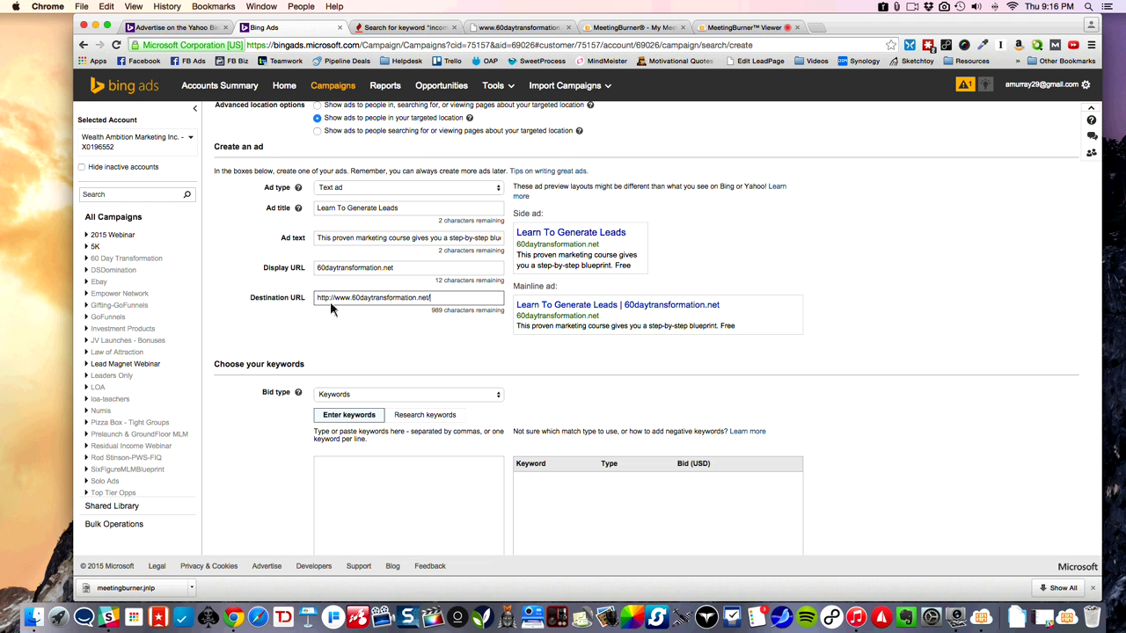
pyautogui.write('bing/')
pyautogui.click(445, 331)
pyautogui.click(318, 271)
pyautogui.write('www.')
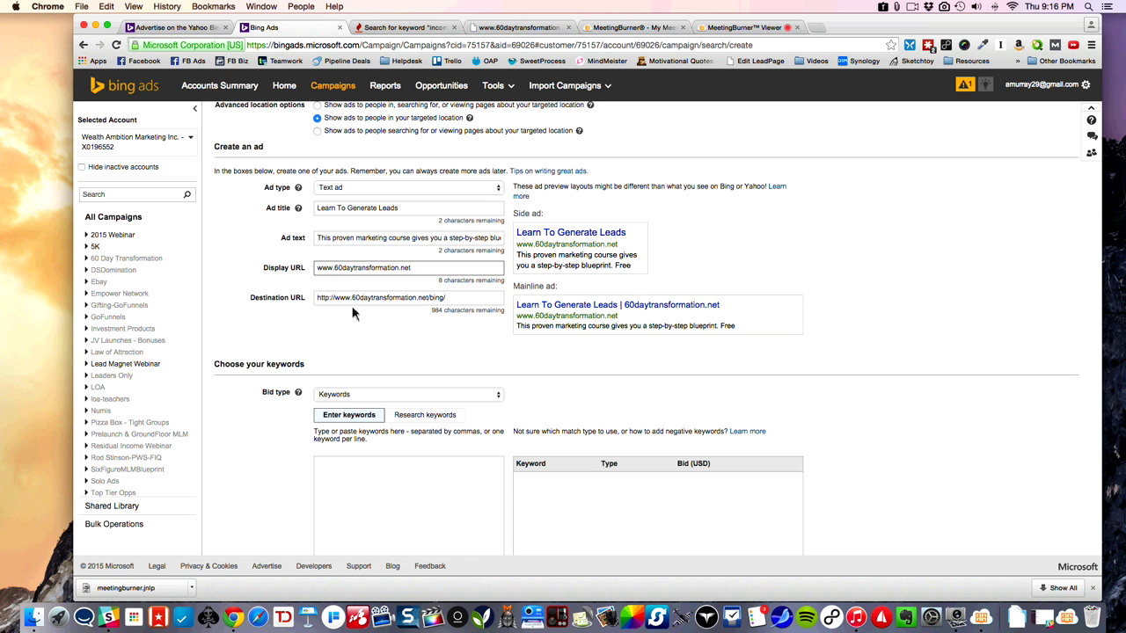
pyautogui.scroll(3, 345, 318)
pyautogui.scroll(-2, 337, 324)
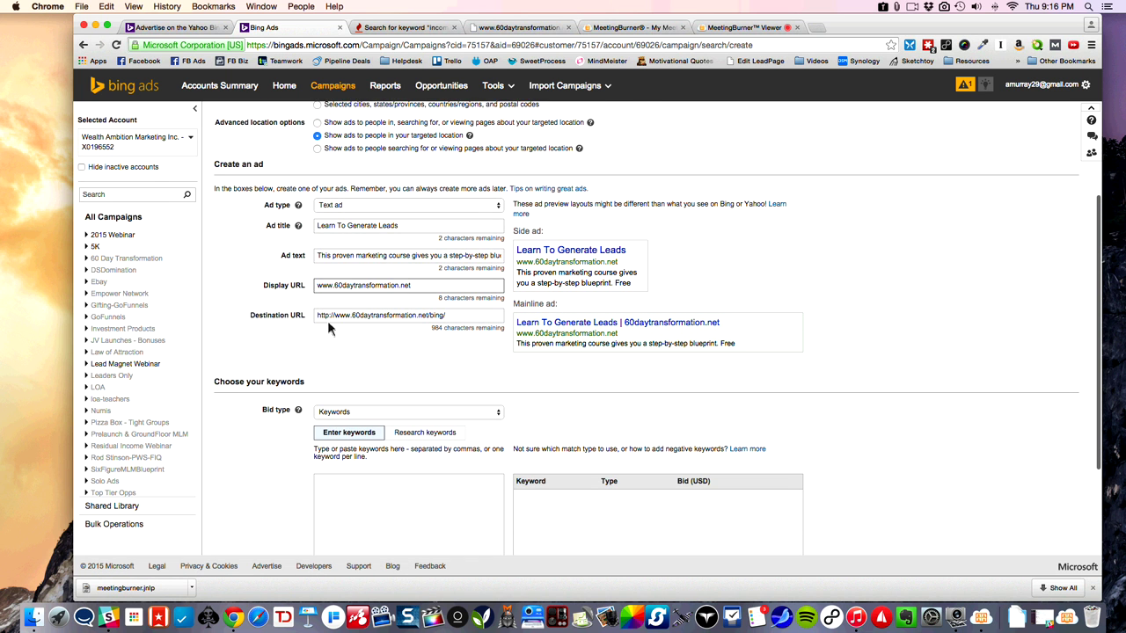
pyautogui.scroll(-2, 328, 324)
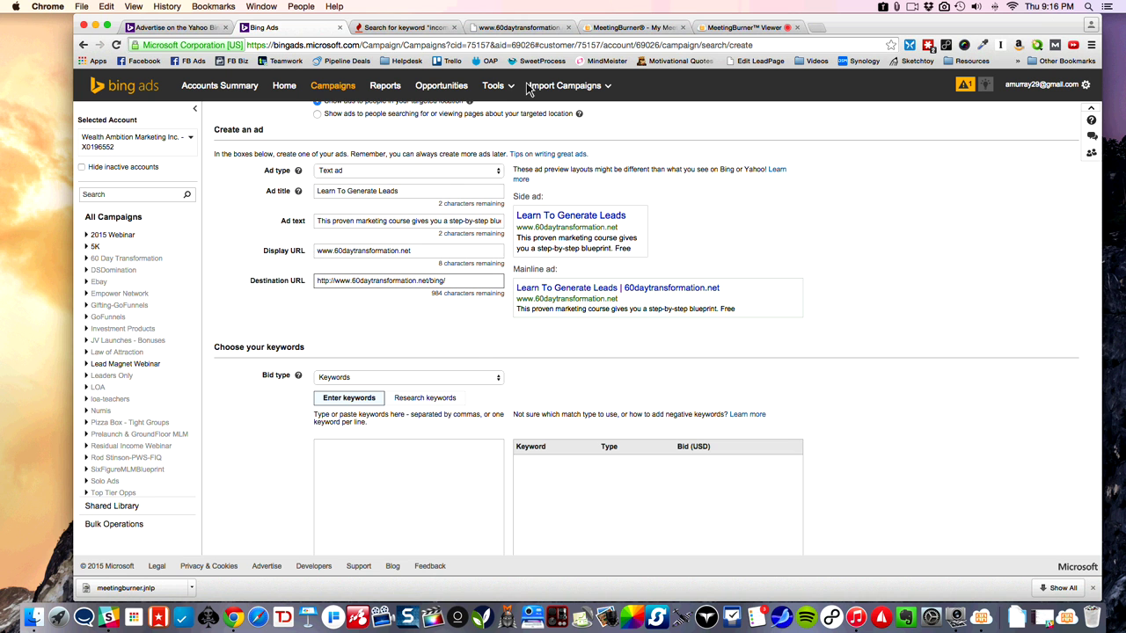
# Step: Review the 60-day transformation landing page's contents and the "income" suggestions in the keyword tool
pyautogui.click(522, 30)
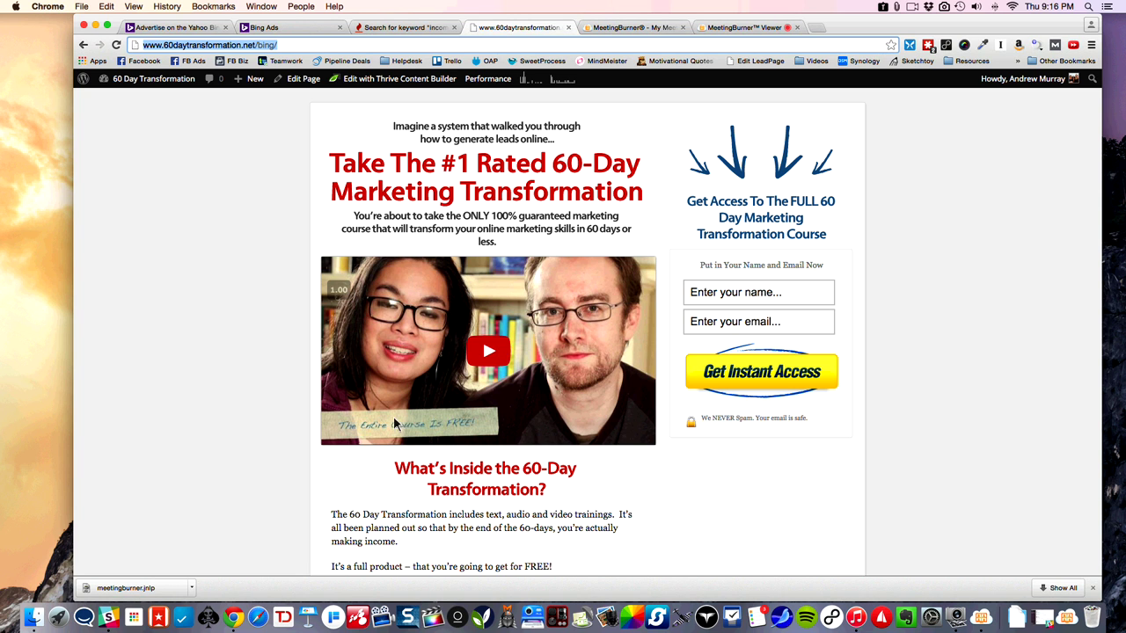
pyautogui.scroll(-5, 397, 378)
pyautogui.scroll(-3, 397, 380)
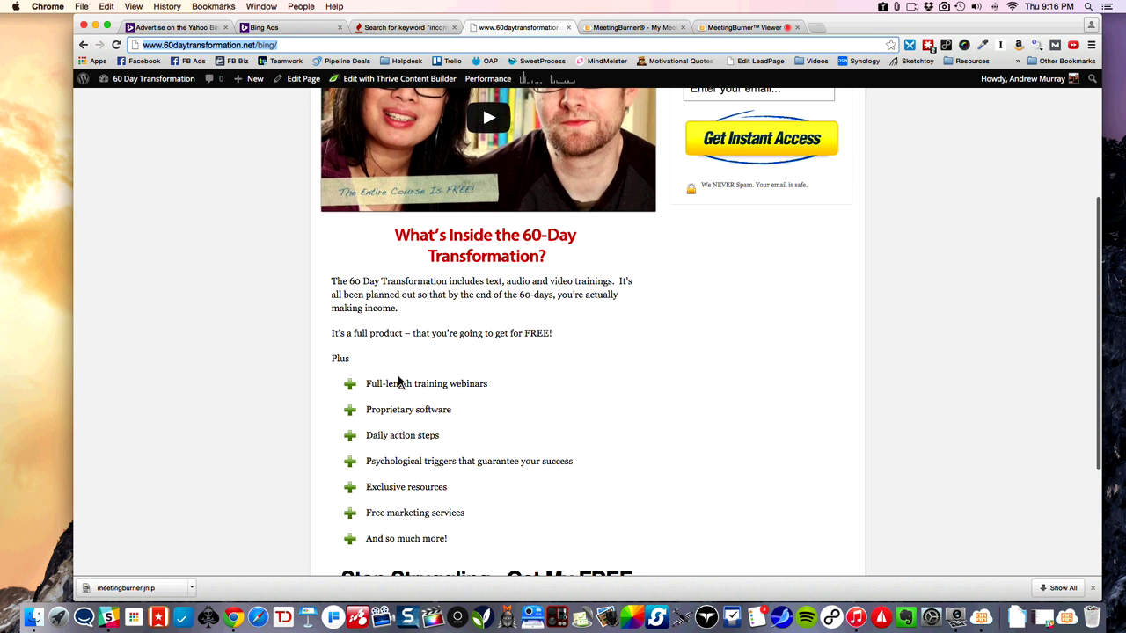
pyautogui.scroll(6, 432, 382)
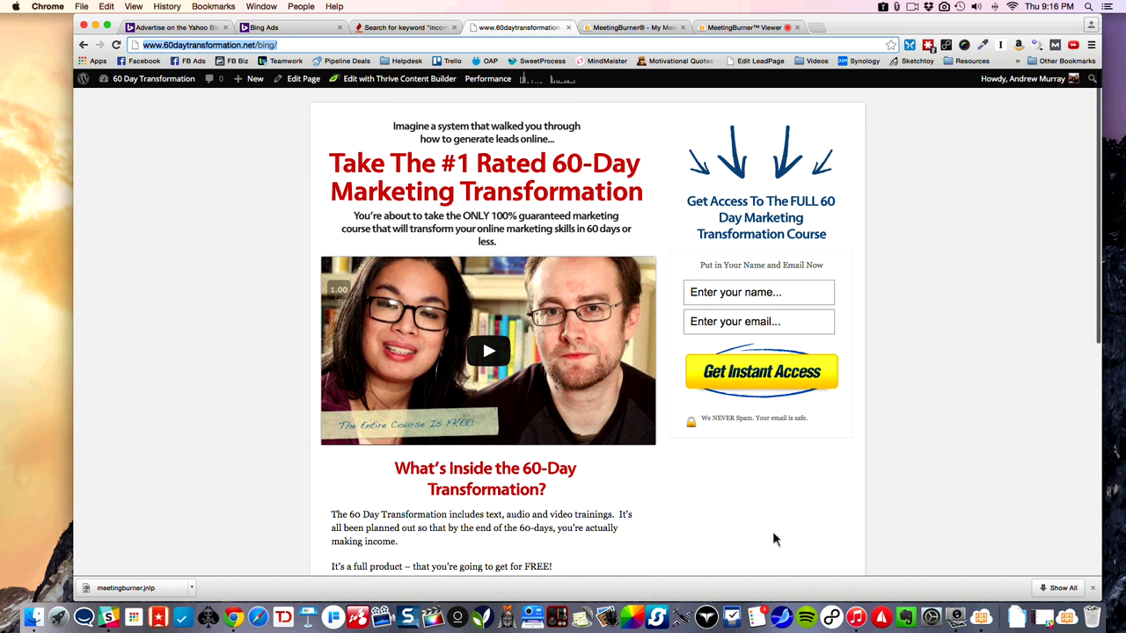
pyautogui.click(404, 29)
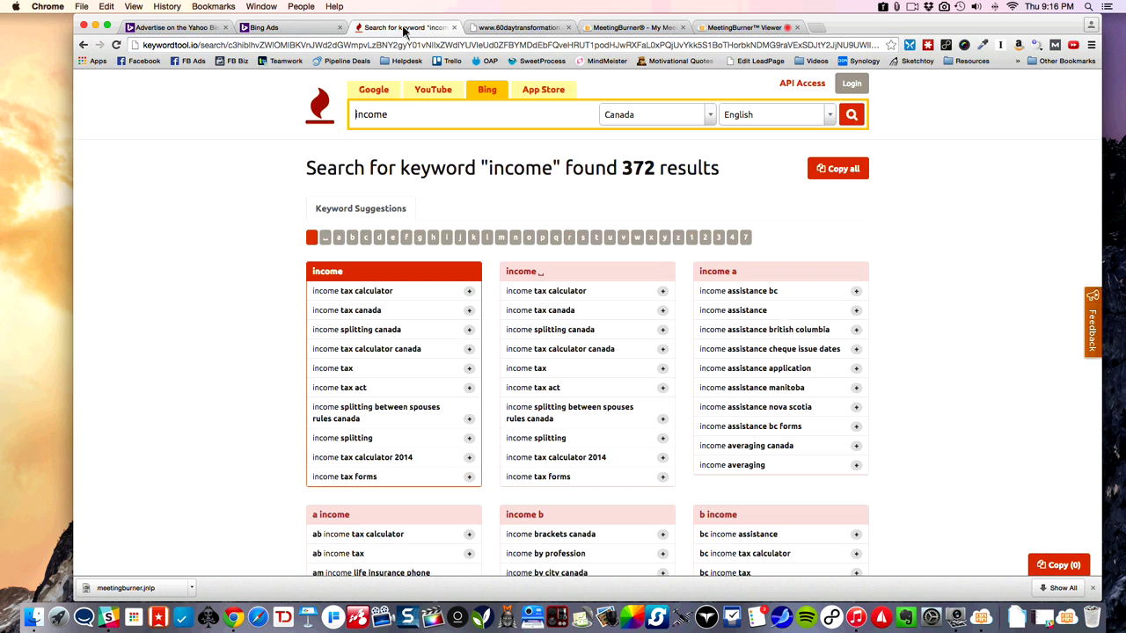
# Step: In the Bing Ads campaign form, try the Placements bid type with its websites and networks, and switch back to Keywords
pyautogui.click(269, 27)
pyautogui.scroll(-3, 305, 207)
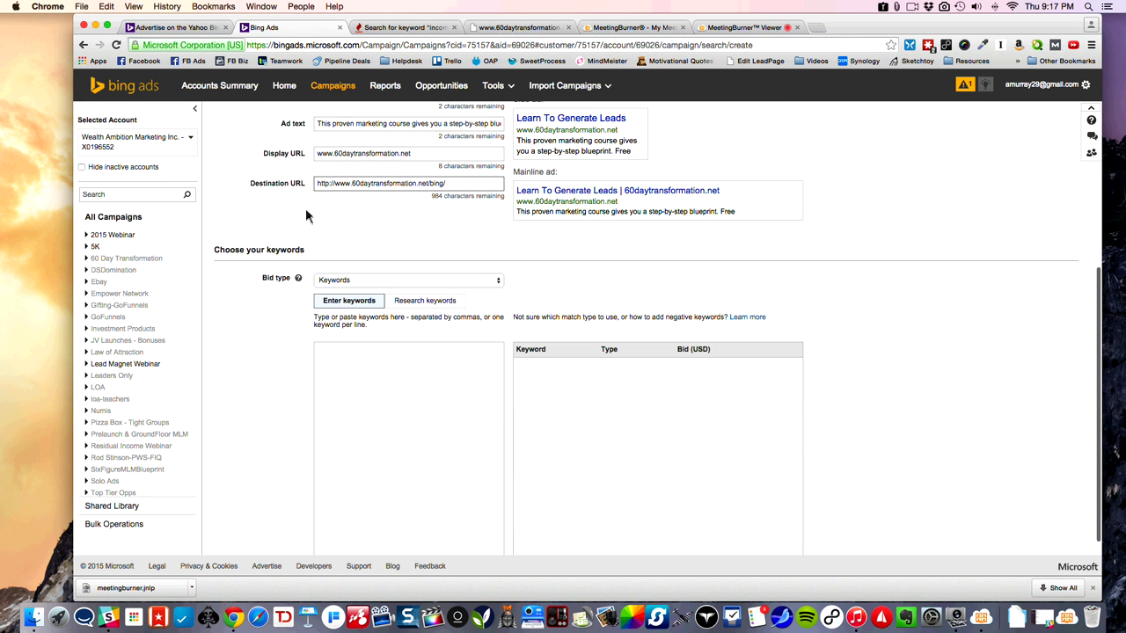
pyautogui.click(352, 266)
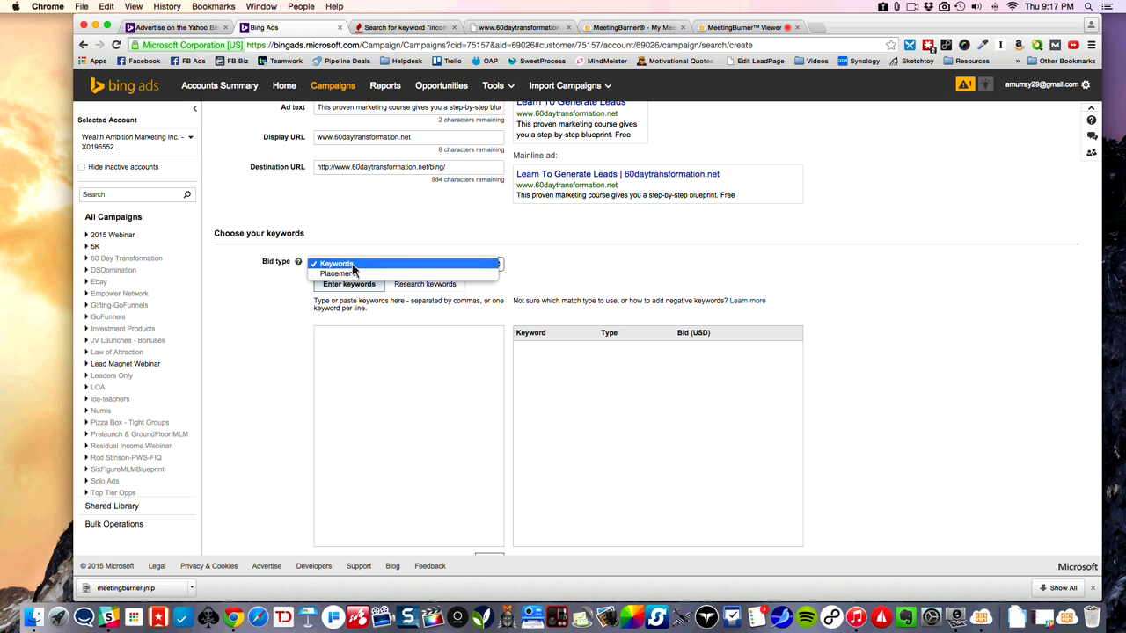
pyautogui.click(350, 274)
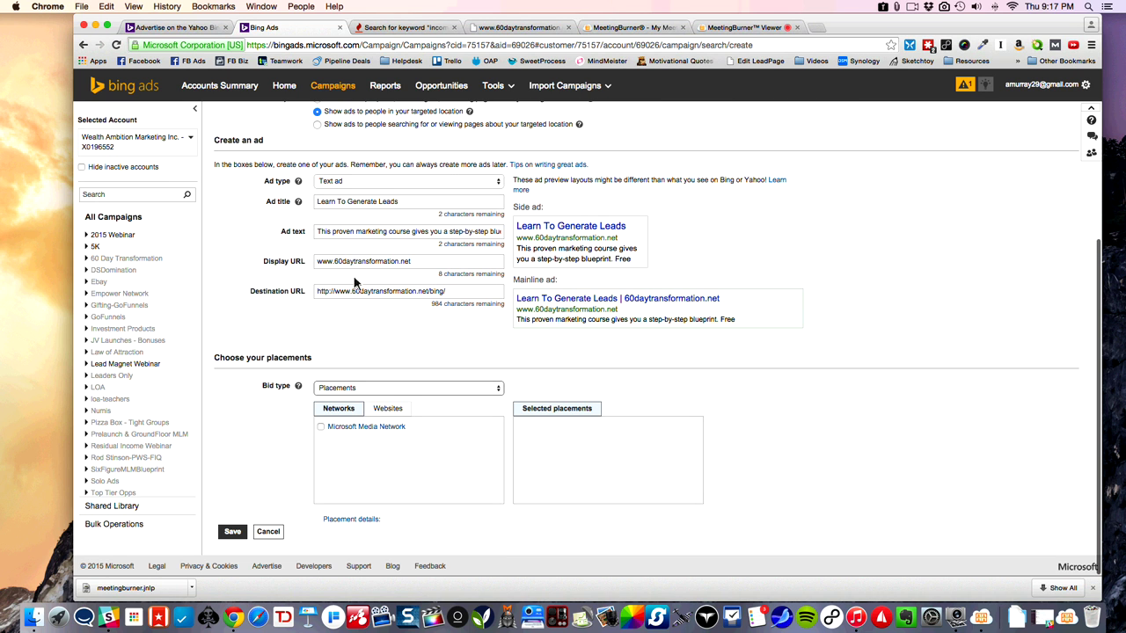
pyautogui.click(388, 410)
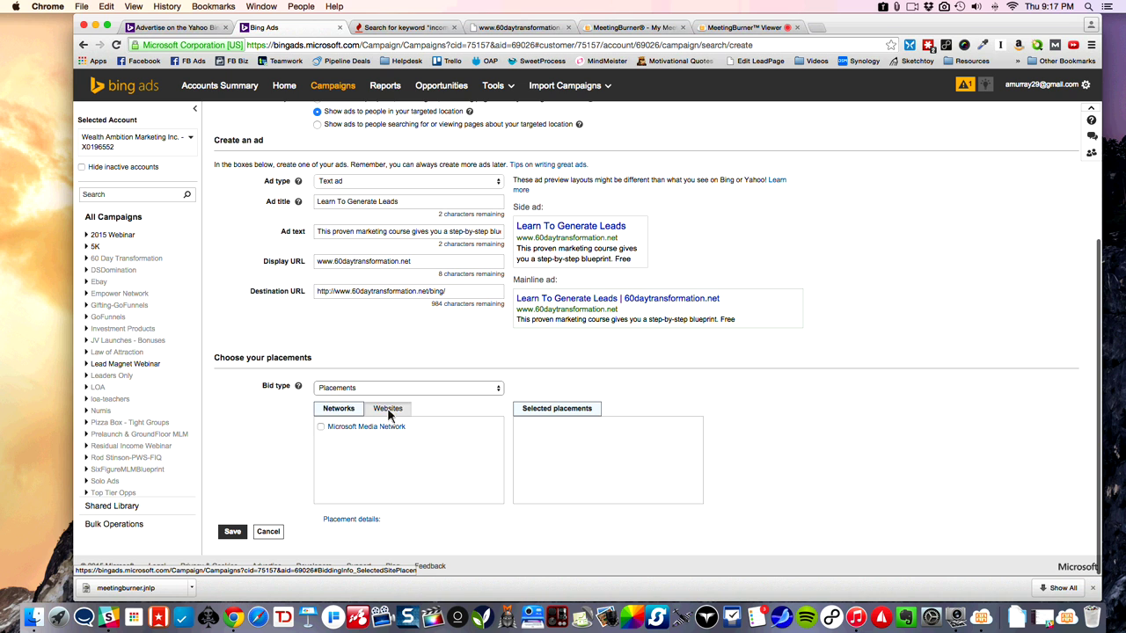
pyautogui.click(340, 410)
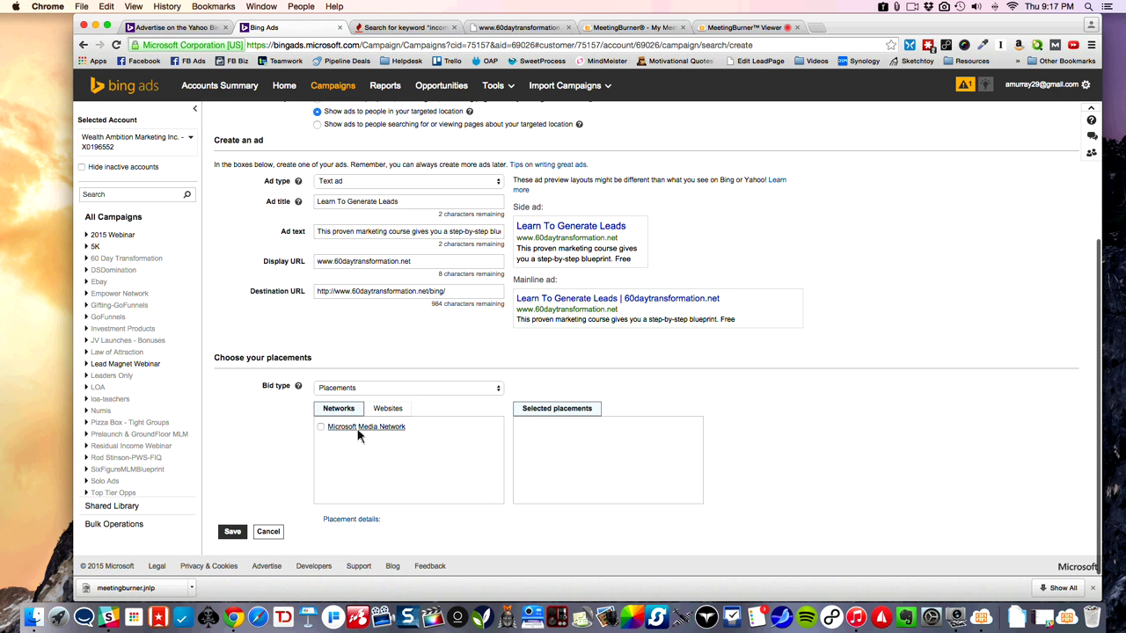
pyautogui.click(354, 389)
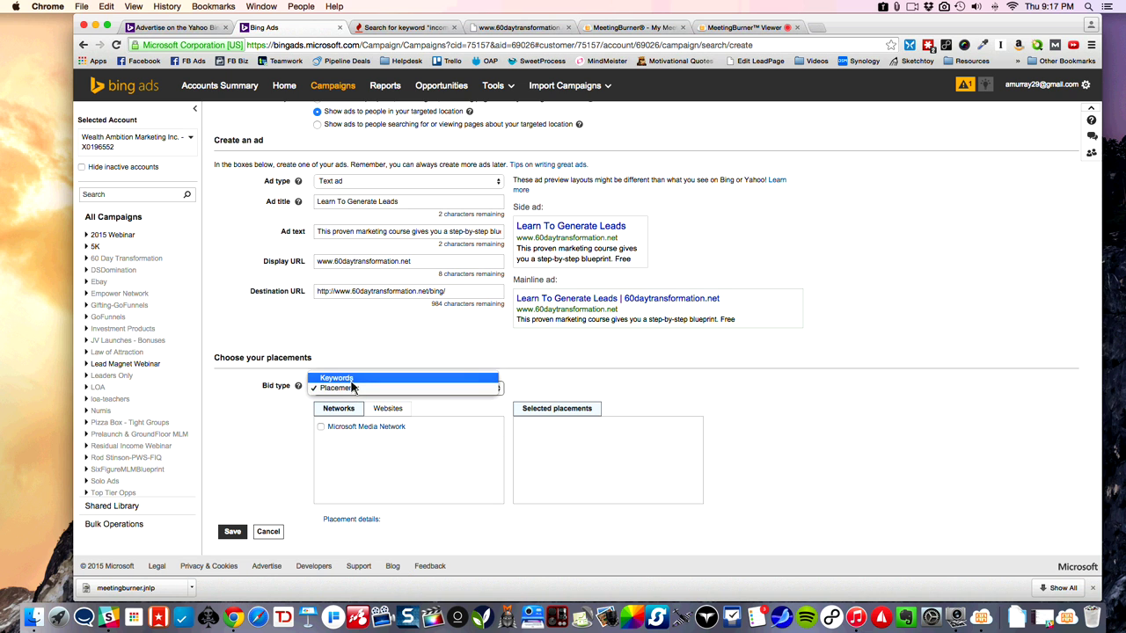
pyautogui.click(354, 378)
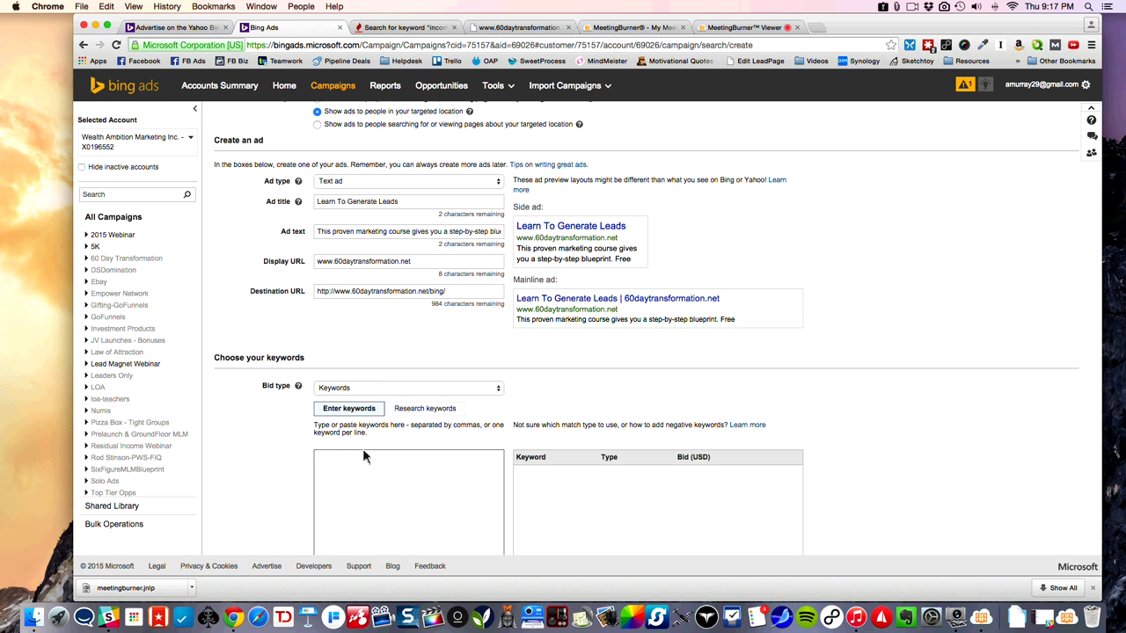
# Step: Copy all "income" suggestions from the keyword tool into the campaign's keyword entry box, and clear the box again
pyautogui.scroll(-4, 365, 462)
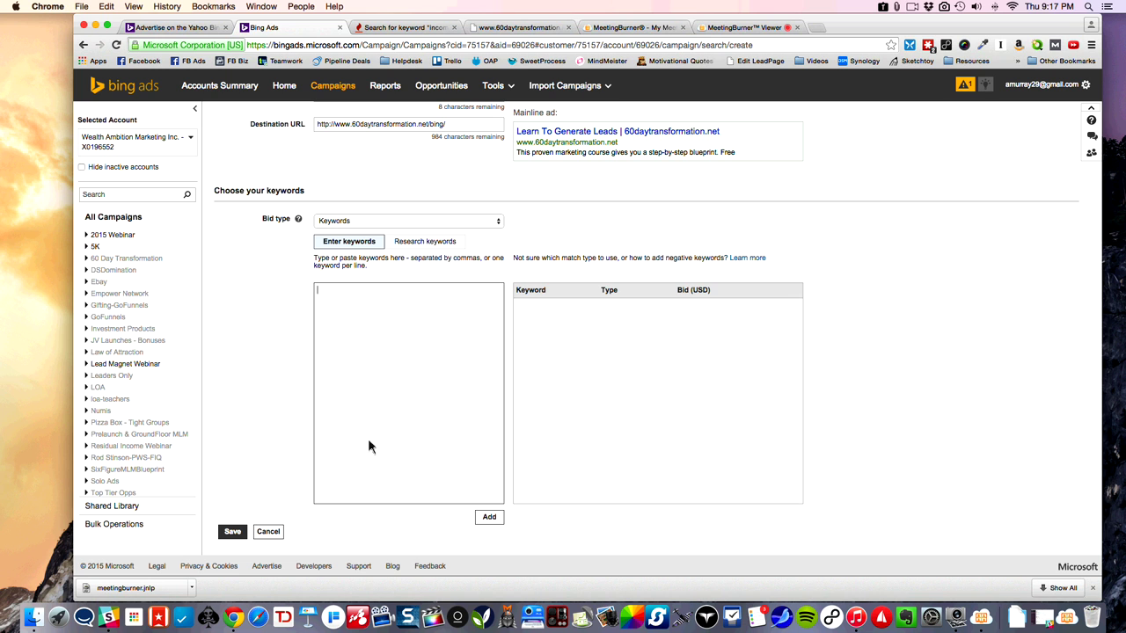
pyautogui.scroll(-2, 374, 442)
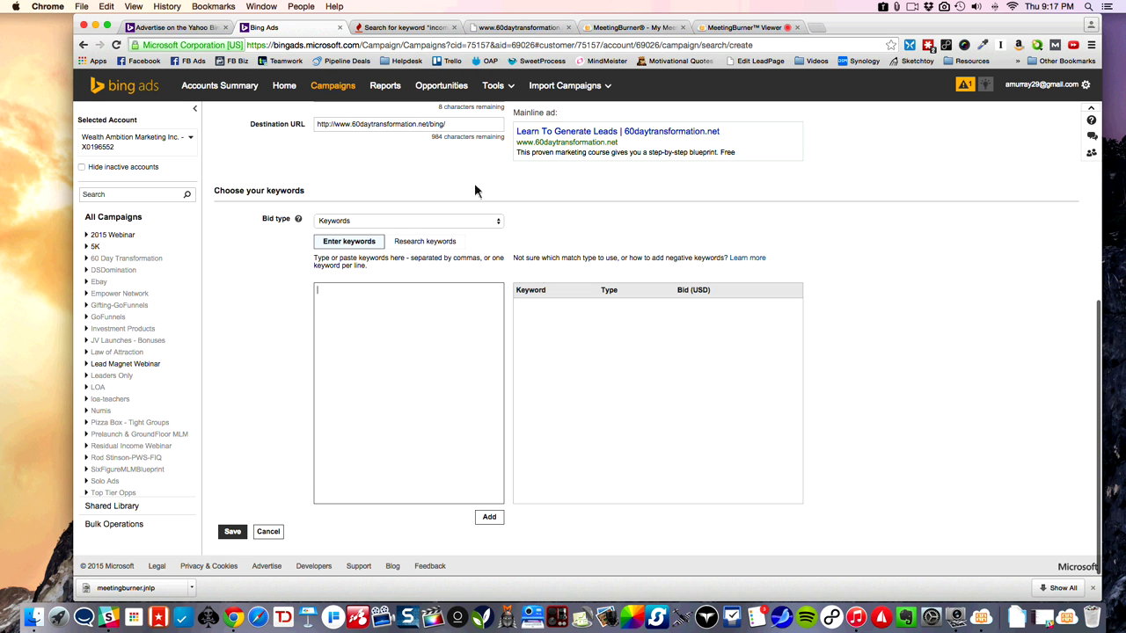
pyautogui.click(410, 28)
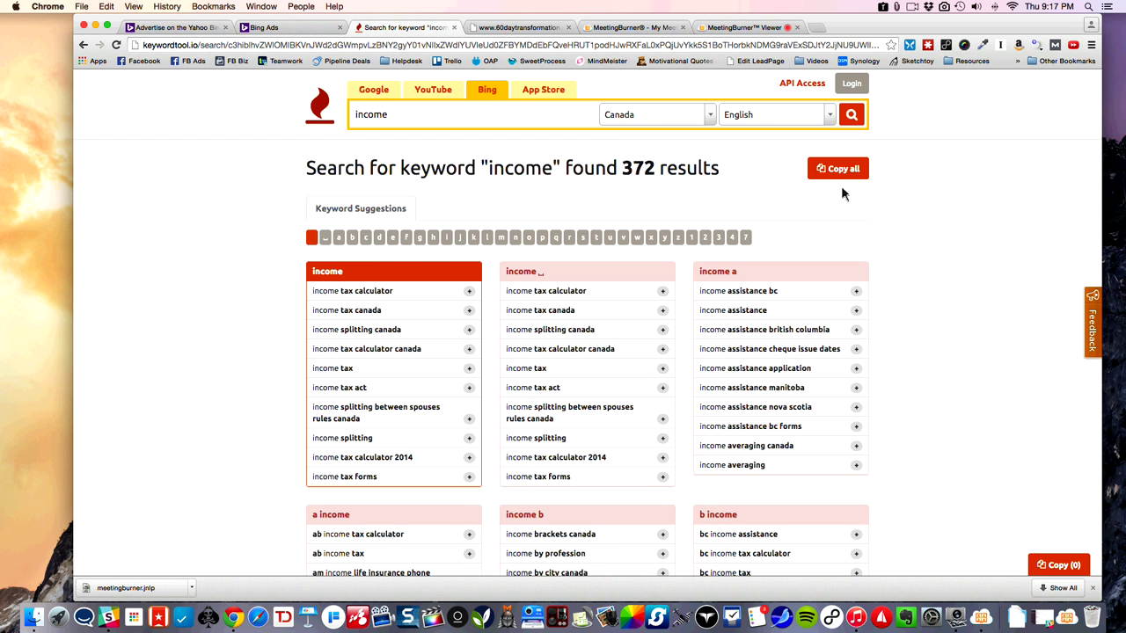
pyautogui.click(837, 172)
pyautogui.click(299, 28)
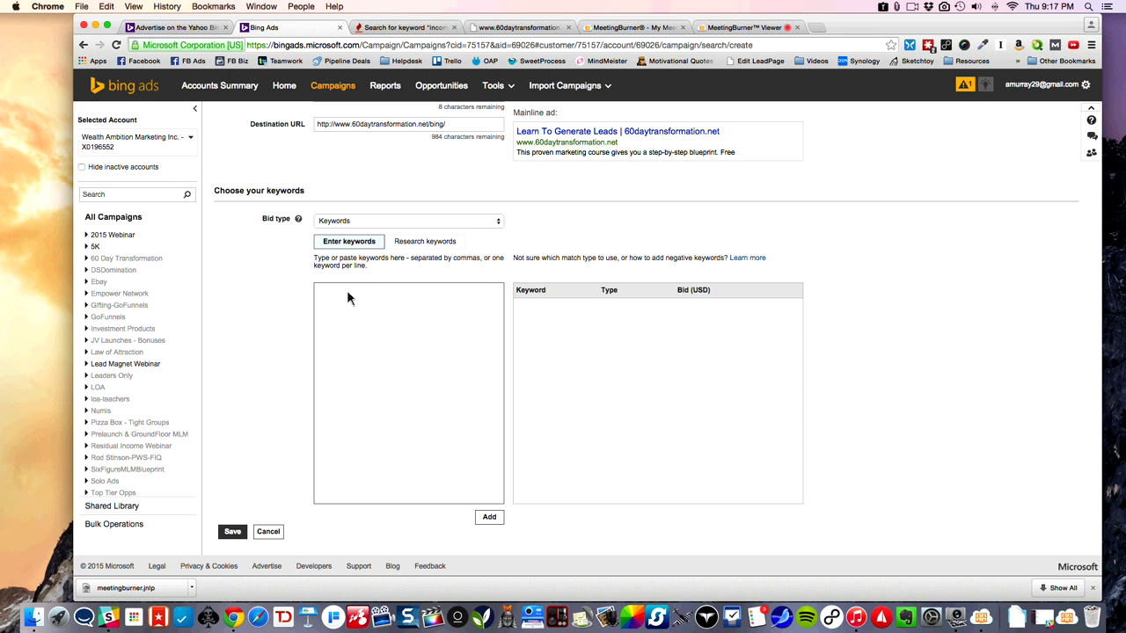
pyautogui.click(348, 302)
pyautogui.press('super+v')
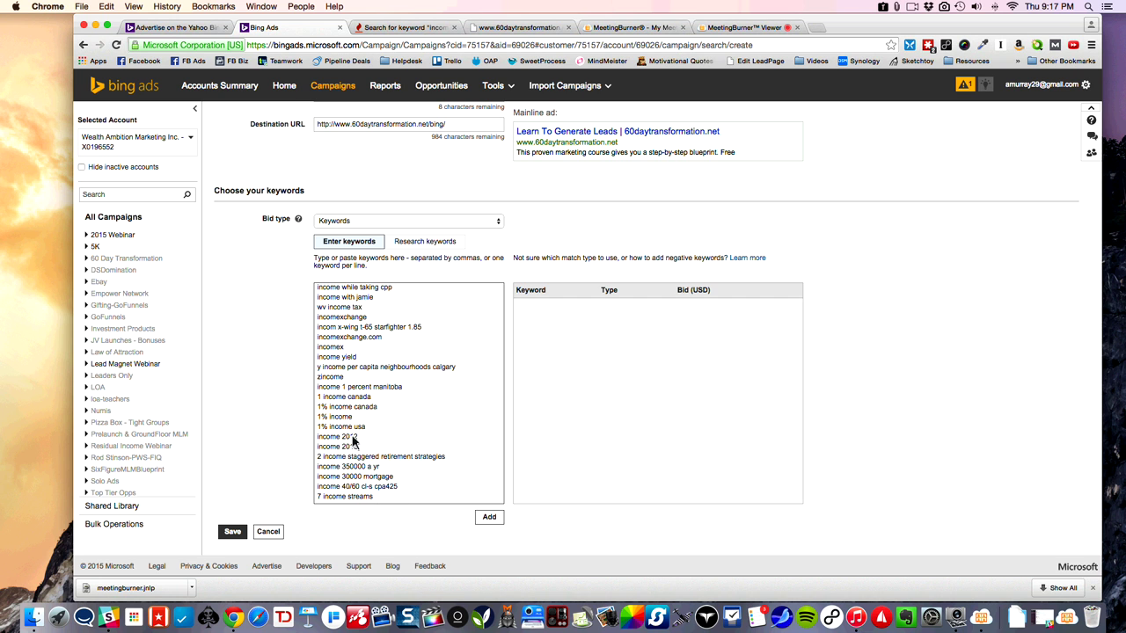
pyautogui.moveTo(352, 440); pyautogui.dragTo(284, 184)
pyautogui.press('BackSpace')
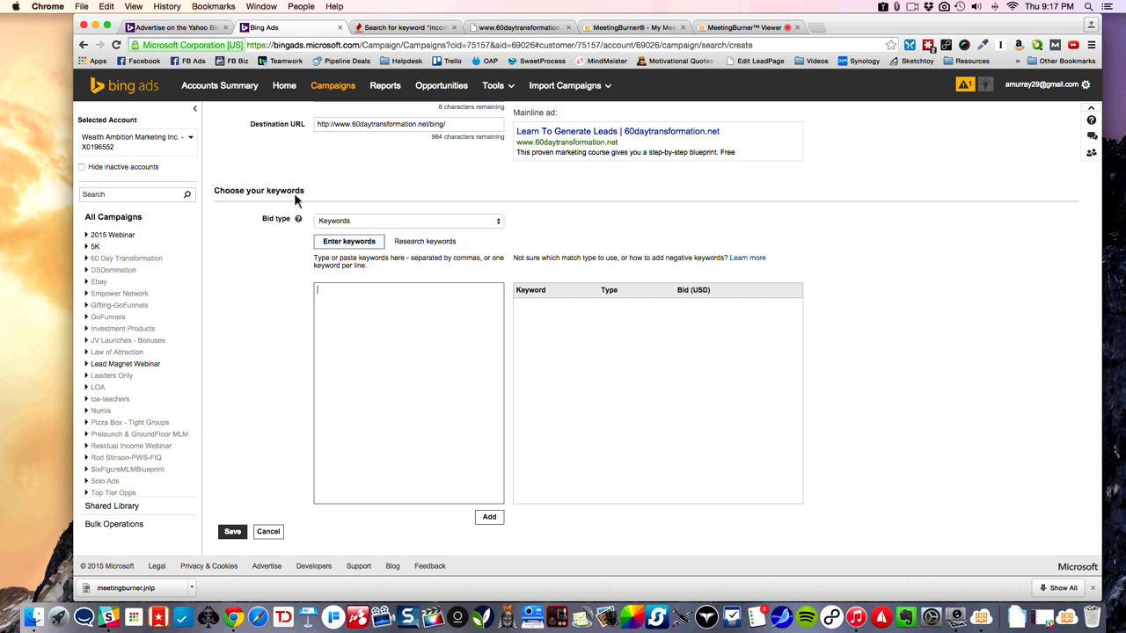
# Step: Research keywords based on the destination URL and exclude the Broad and Content match types
pyautogui.click(420, 243)
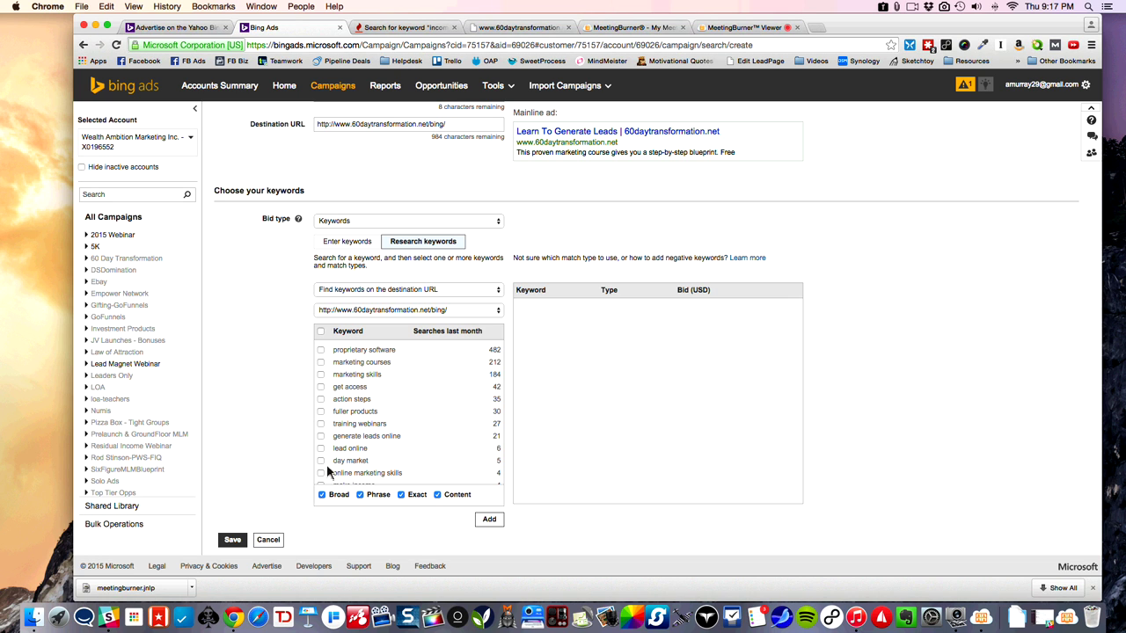
pyautogui.click(321, 495)
pyautogui.click(438, 495)
pyautogui.scroll(5, 431, 469)
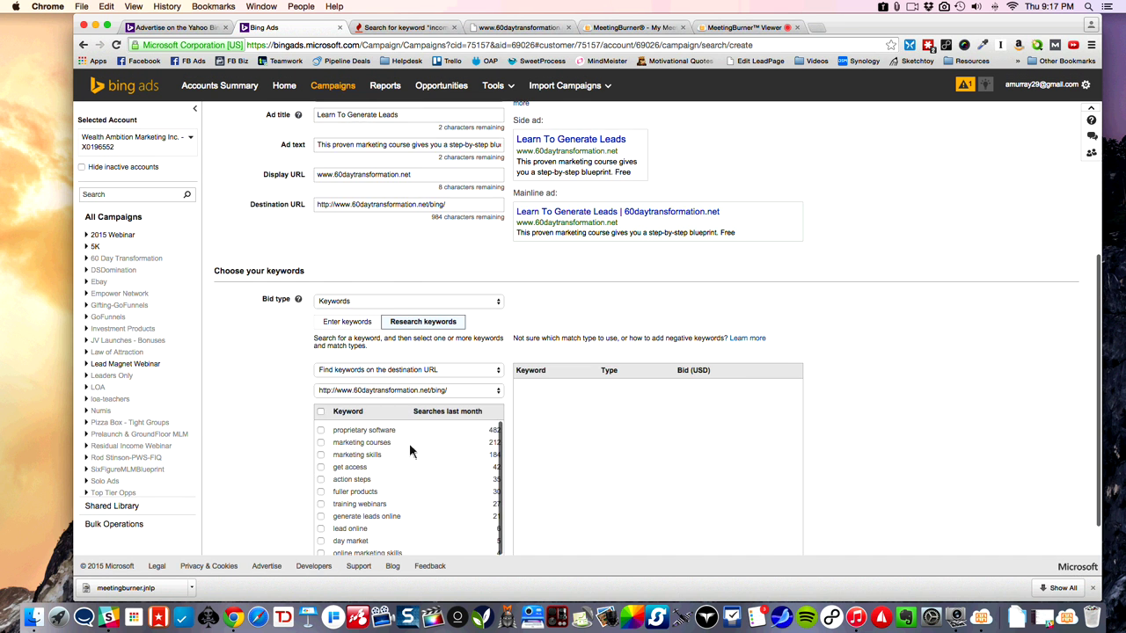
pyautogui.scroll(-5, 409, 443)
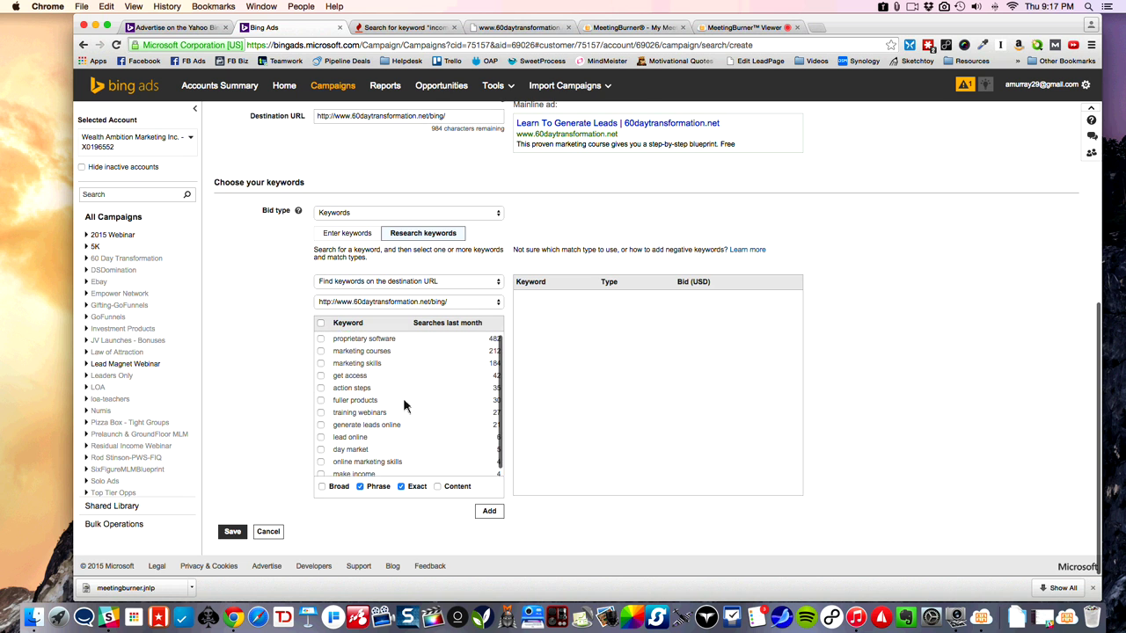
# Step: Select all suggested keywords in the research list and clear the selection again
pyautogui.click(321, 352)
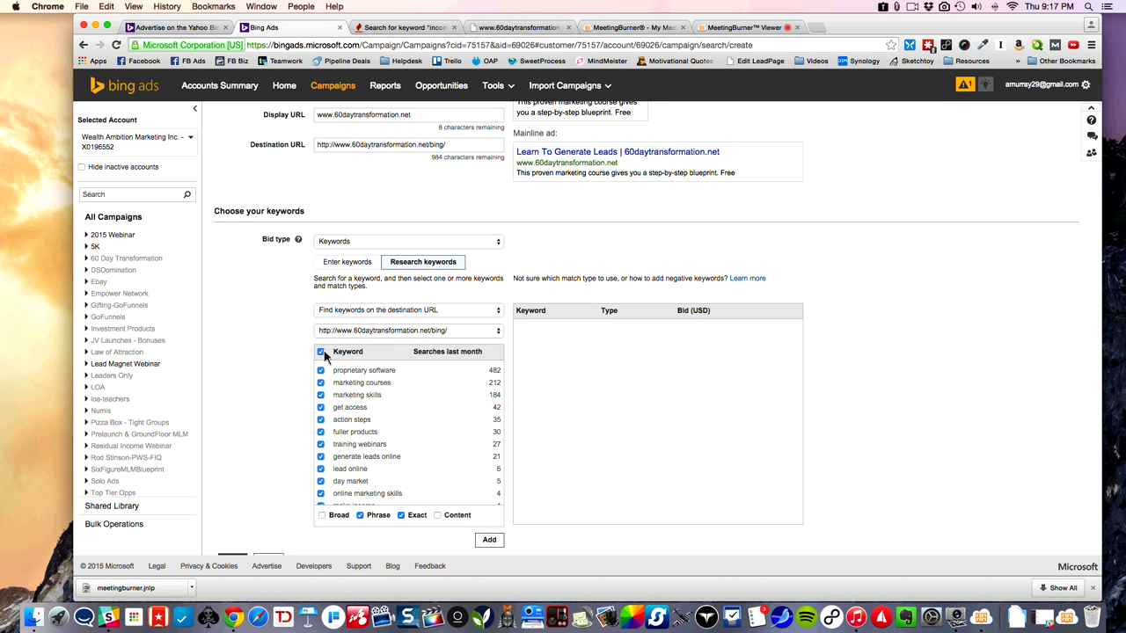
pyautogui.click(322, 353)
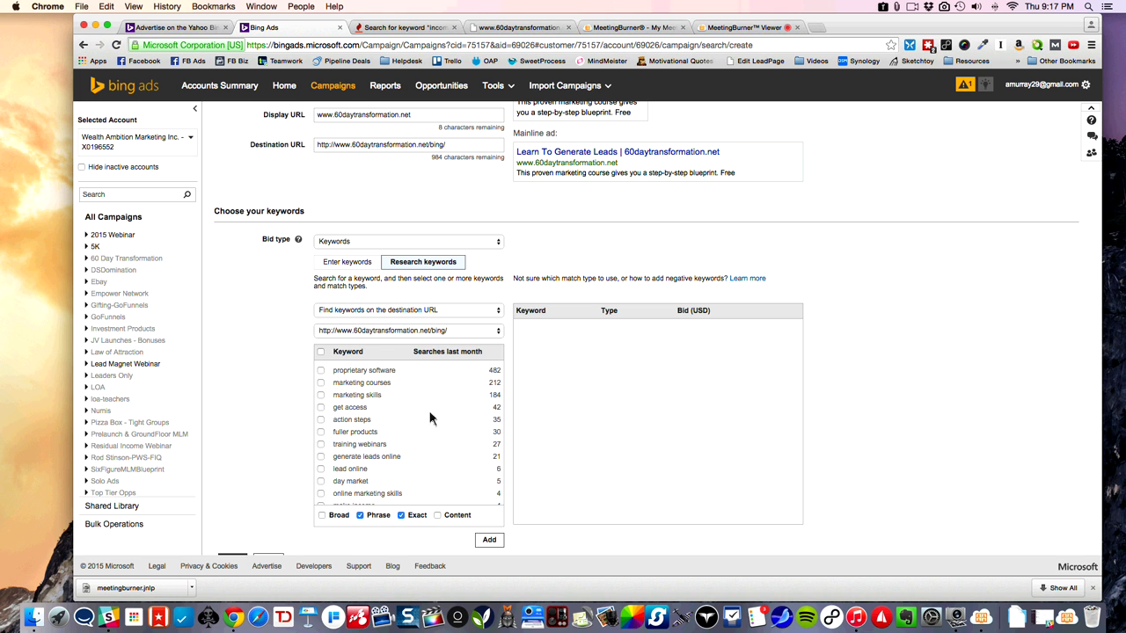
pyautogui.scroll(-2, 430, 418)
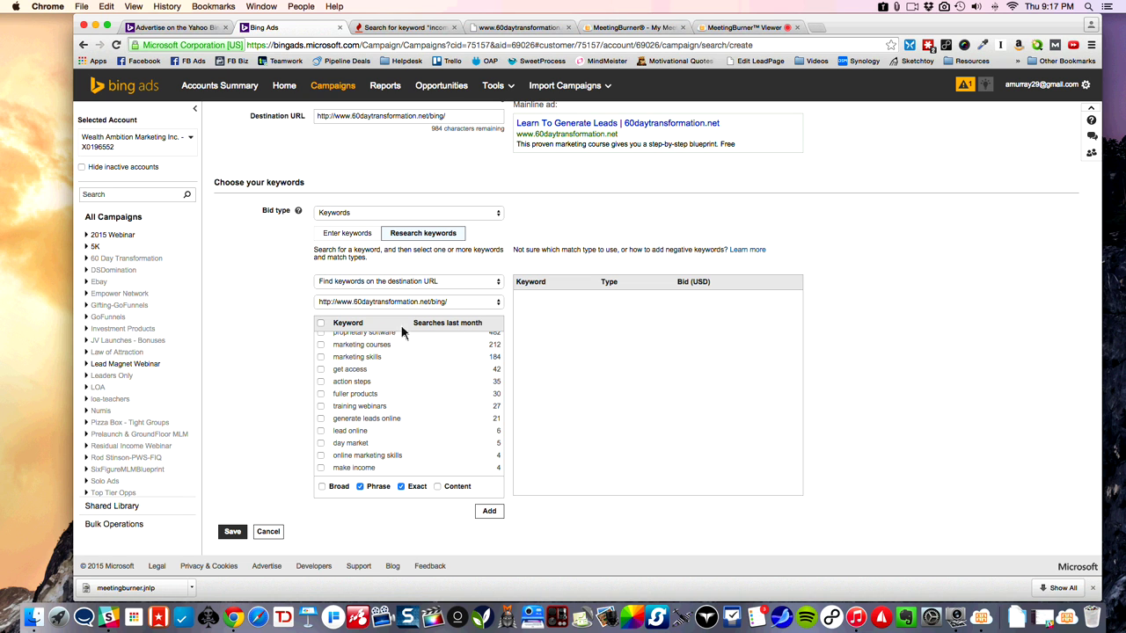
pyautogui.scroll(5, 390, 357)
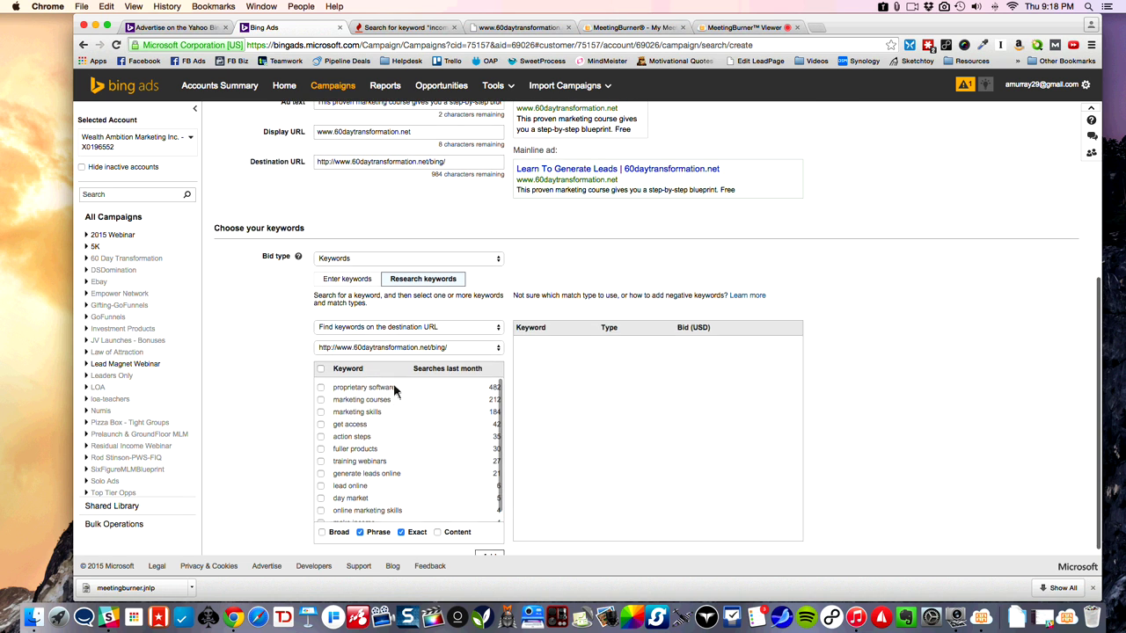
pyautogui.click(395, 376)
pyautogui.click(422, 374)
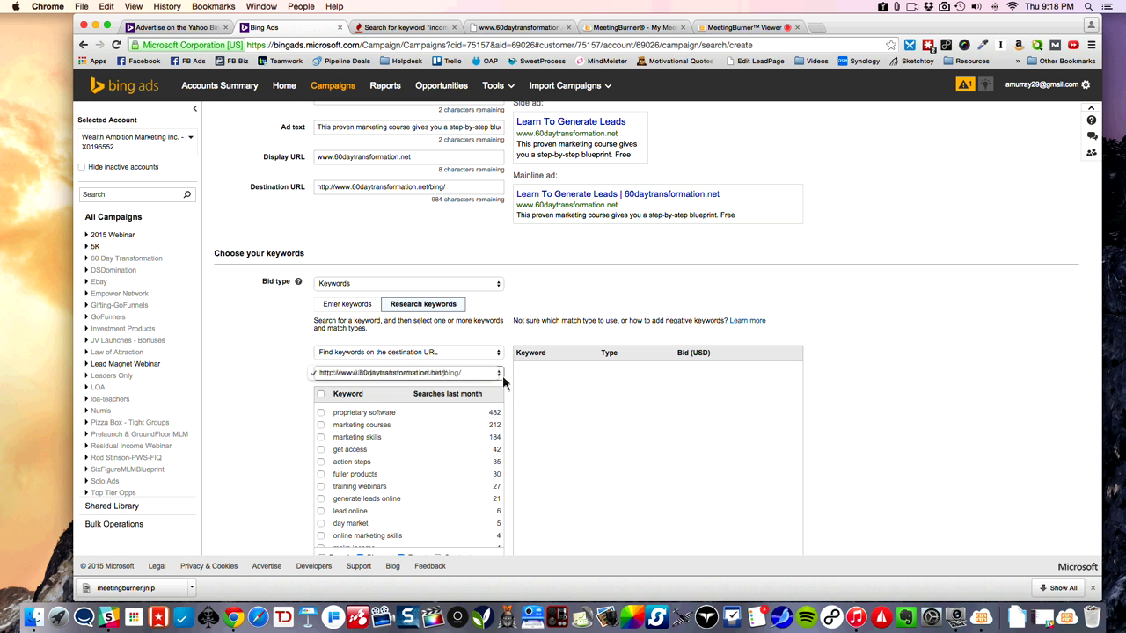
pyautogui.click(431, 373)
pyautogui.click(504, 376)
pyautogui.click(499, 374)
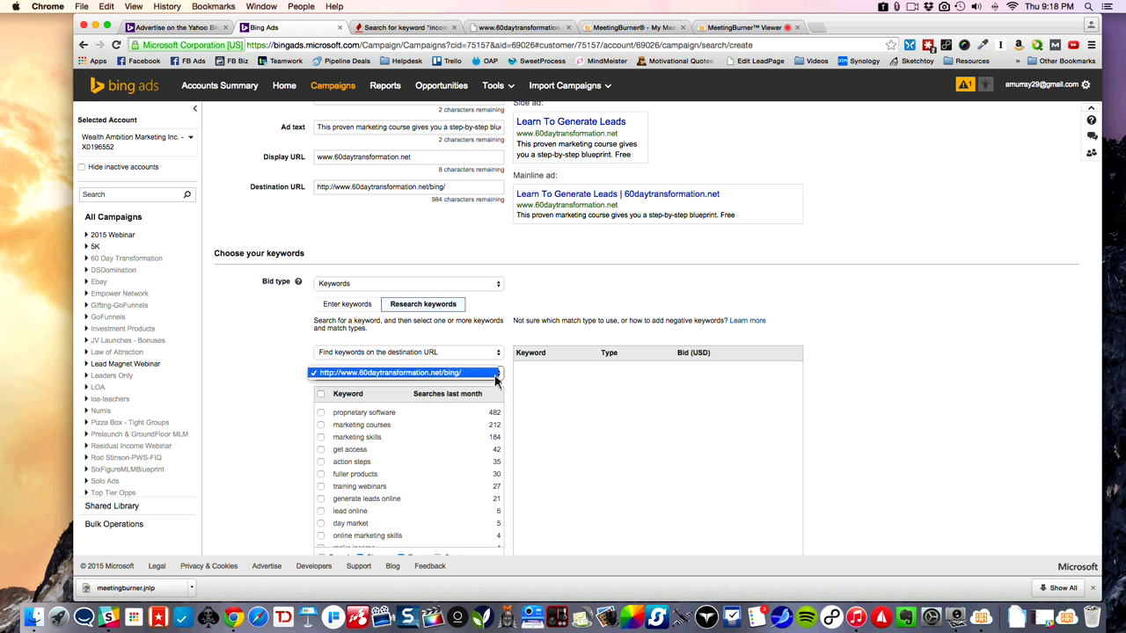
pyautogui.click(499, 375)
pyautogui.click(488, 380)
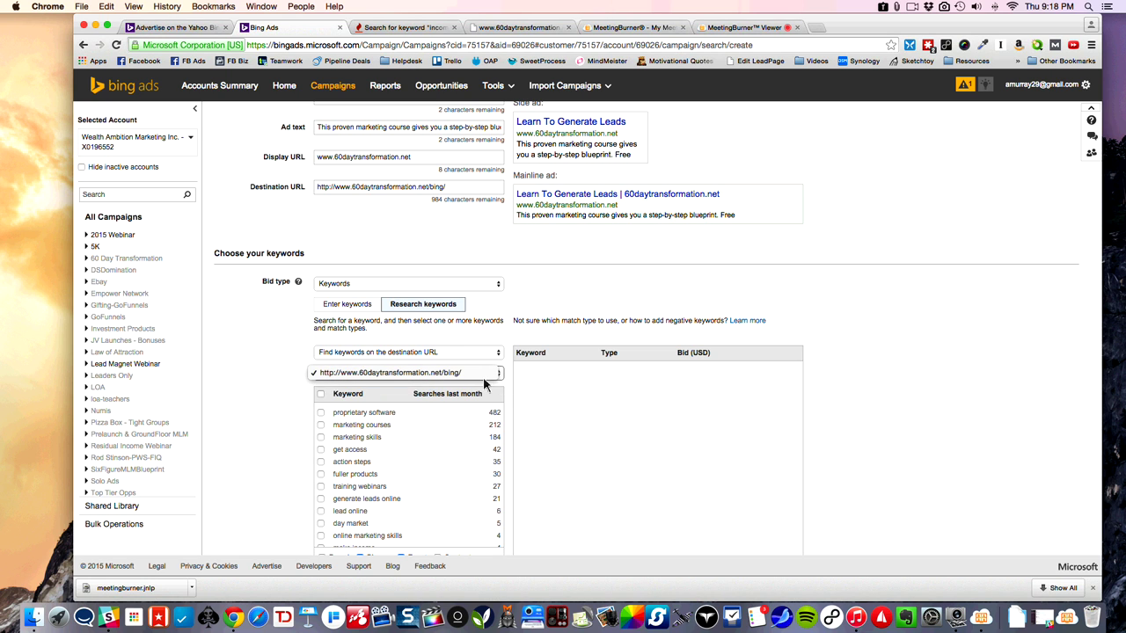
pyautogui.click(274, 376)
pyautogui.click(356, 354)
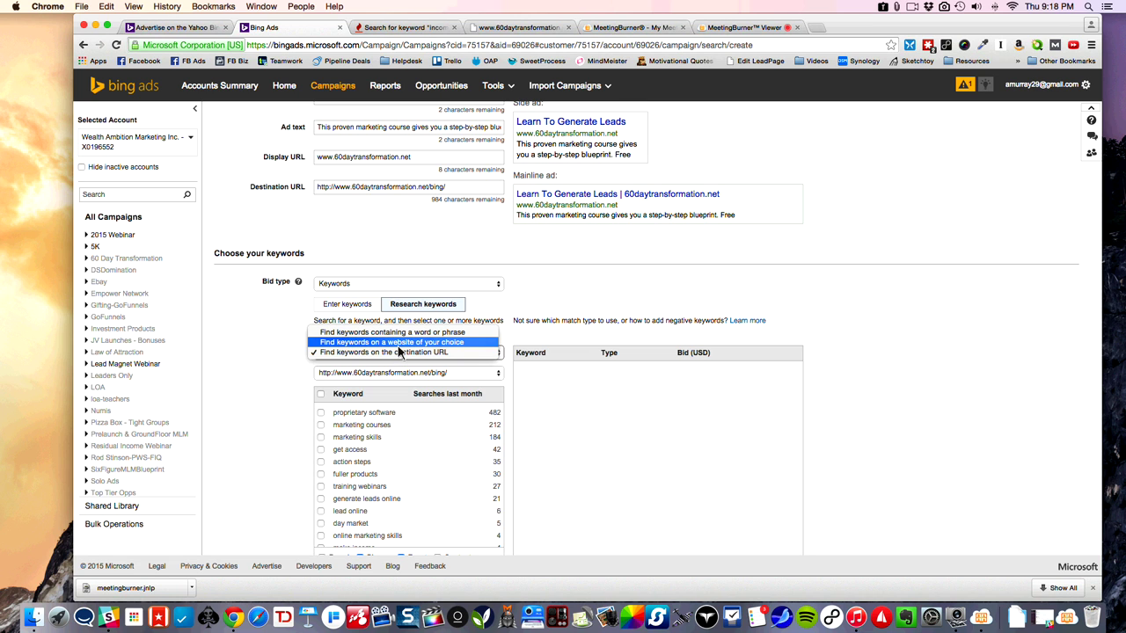
pyautogui.click(400, 342)
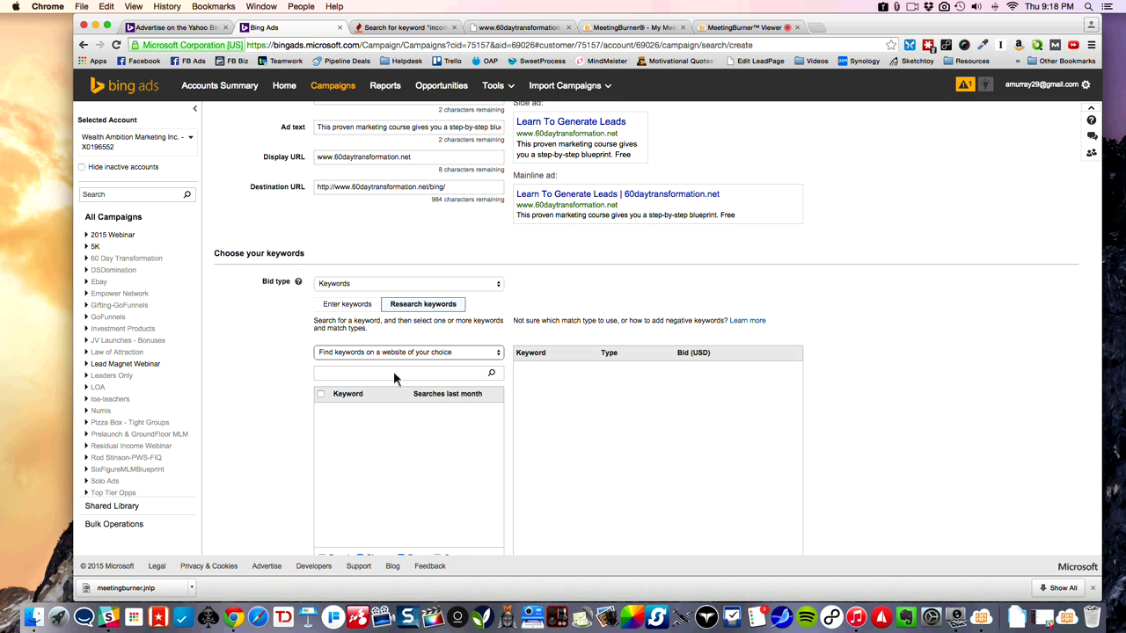
pyautogui.click(393, 372)
pyautogui.write('www.magneticsponsi')
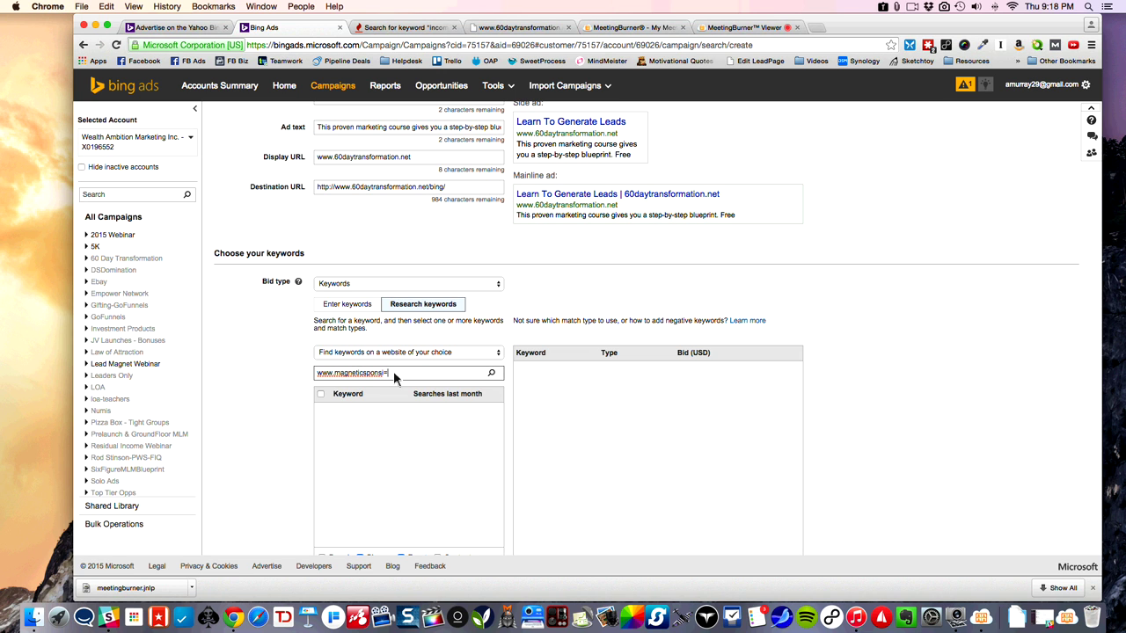
pyautogui.write('ring.co')
pyautogui.write('g.c')
pyautogui.click(496, 374)
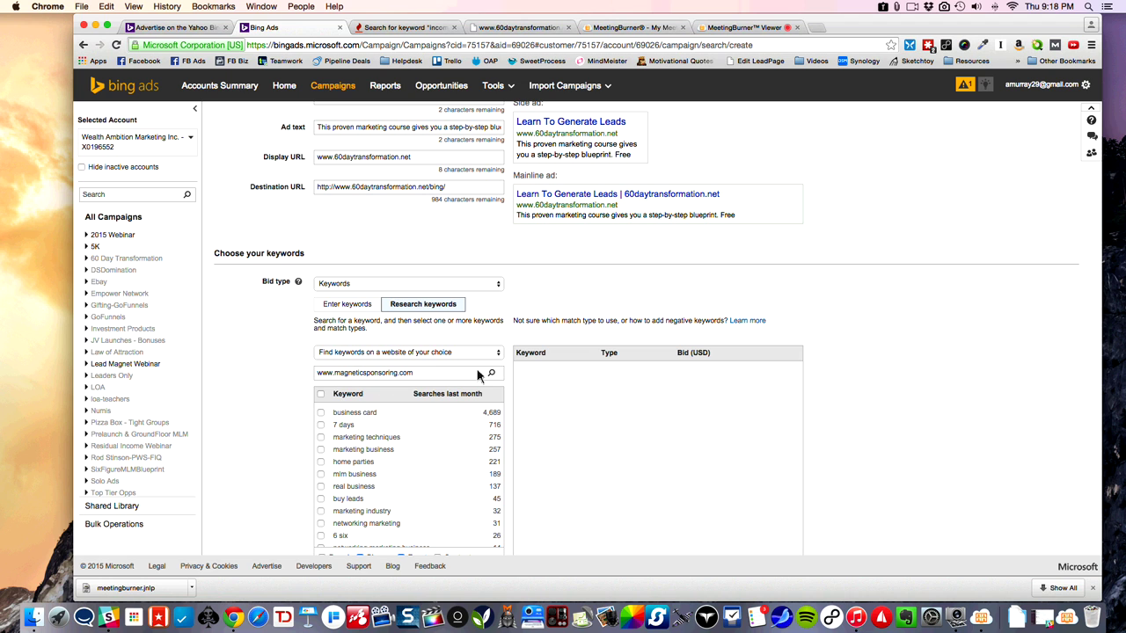
# Step: Change the keyword research to find keywords containing a word or phrase, and search for "nuskin"
pyautogui.click(434, 352)
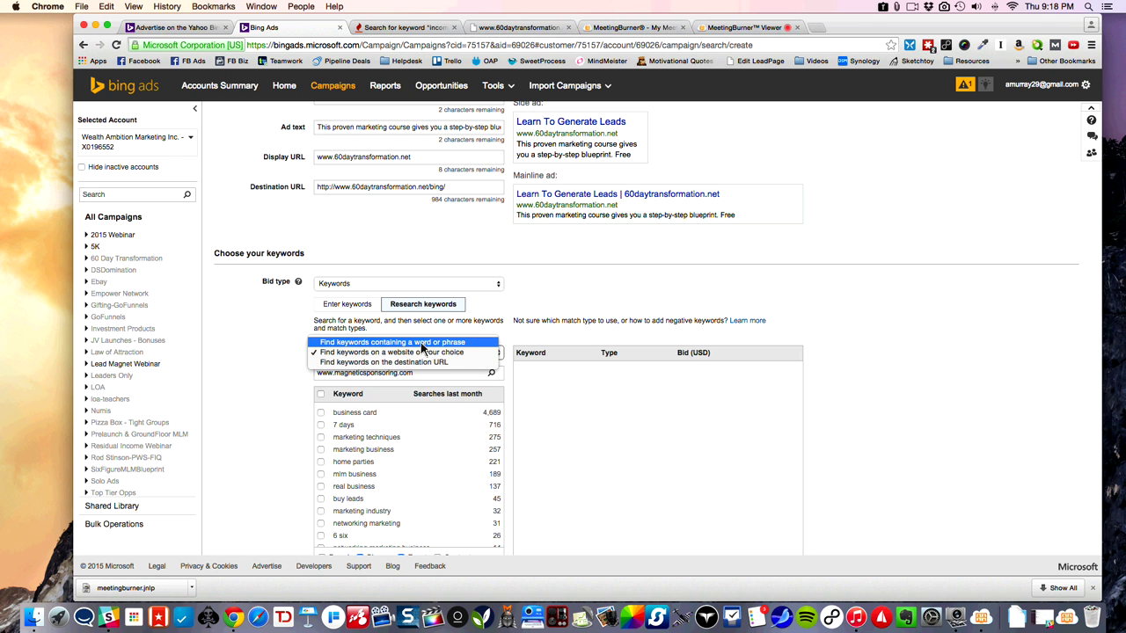
pyautogui.click(422, 347)
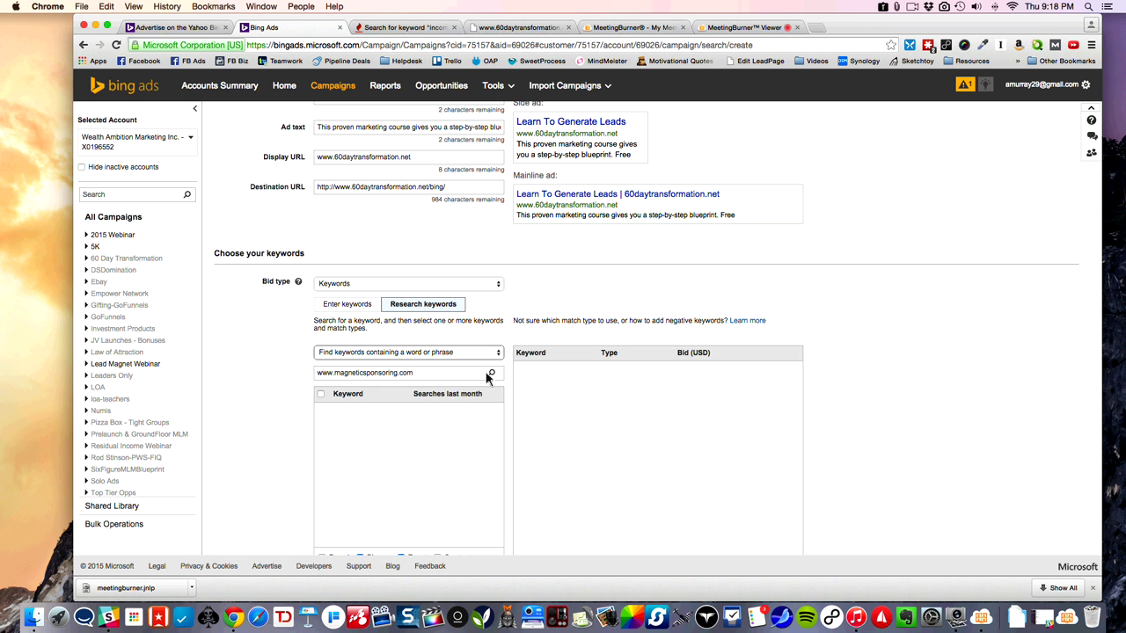
pyautogui.tripleClick(359, 377)
pyautogui.press('BackSpace')
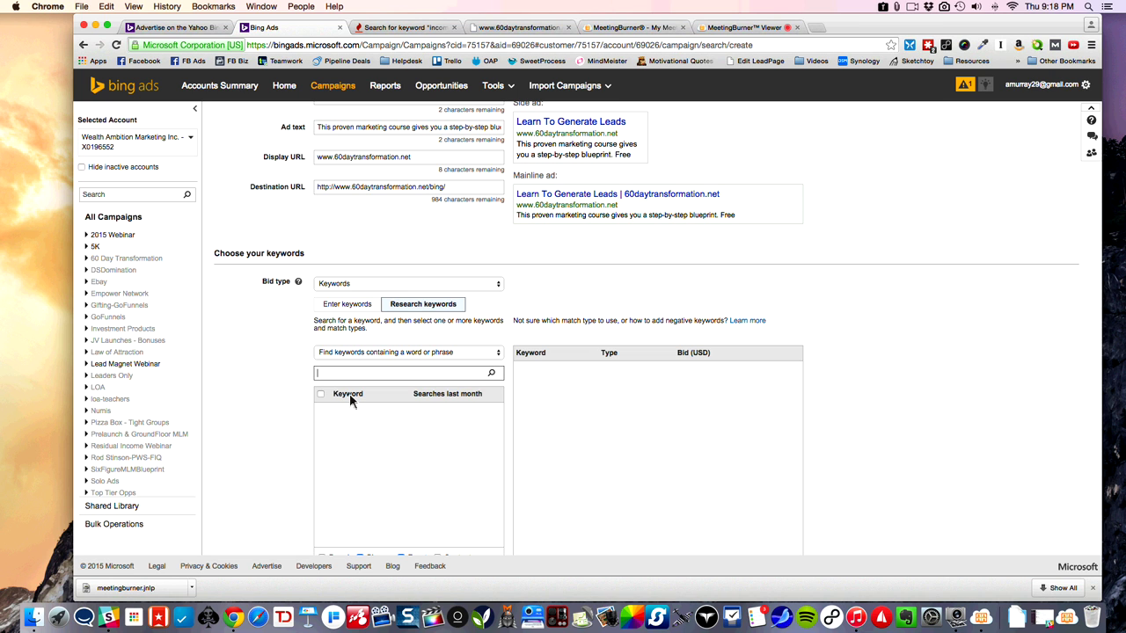
pyautogui.write('nuksin')
pyautogui.press('BackSpace')
pyautogui.press('BackSpace')
pyautogui.press('BackSpace')
pyautogui.write('skin')
pyautogui.click(492, 372)
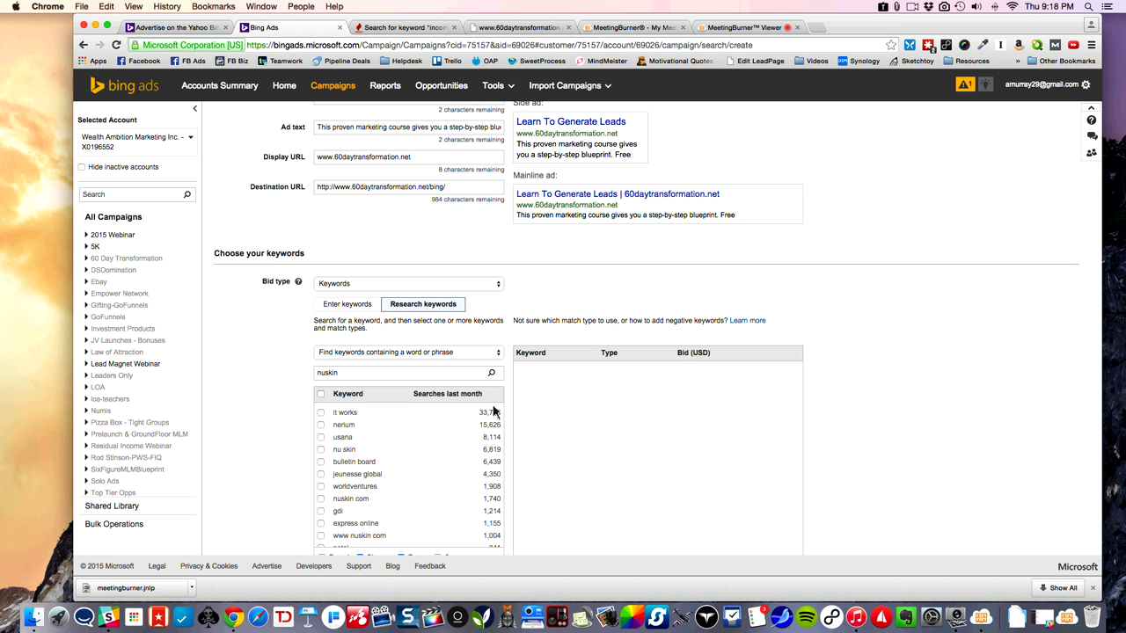
# Step: Select the suggested keywords it works, nerium, usana, nu skin, jeunesse global, worldventures and nuskin com
pyautogui.scroll(-3, 258, 414)
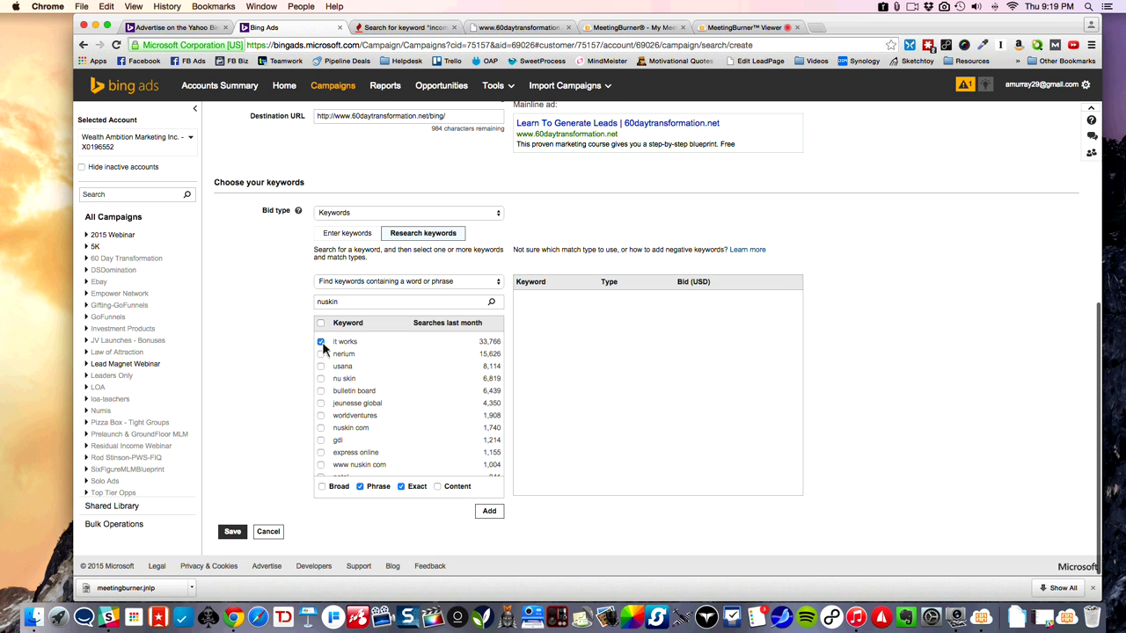
pyautogui.click(321, 341)
pyautogui.click(321, 353)
pyautogui.click(321, 366)
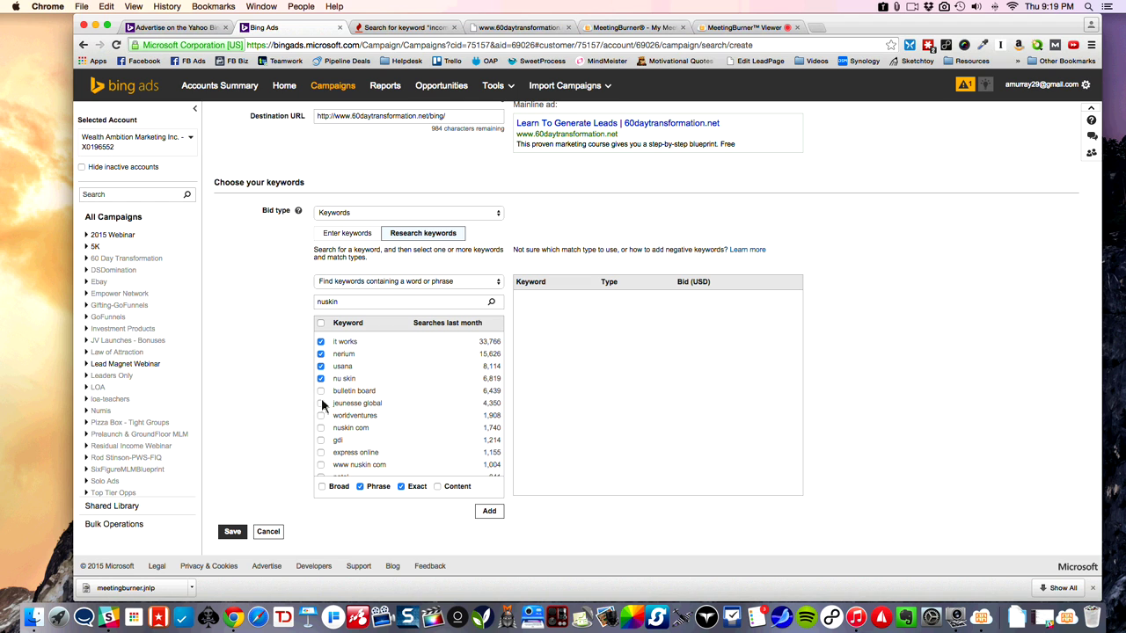
pyautogui.click(321, 403)
pyautogui.click(321, 415)
pyautogui.click(321, 428)
pyautogui.click(321, 439)
pyautogui.click(321, 440)
# Step: Select the remaining Nu Skin keywords from www nuskin com to nu skin business, skipping natal, and add all selected keywords with Content match included
pyautogui.scroll(-2, 327, 442)
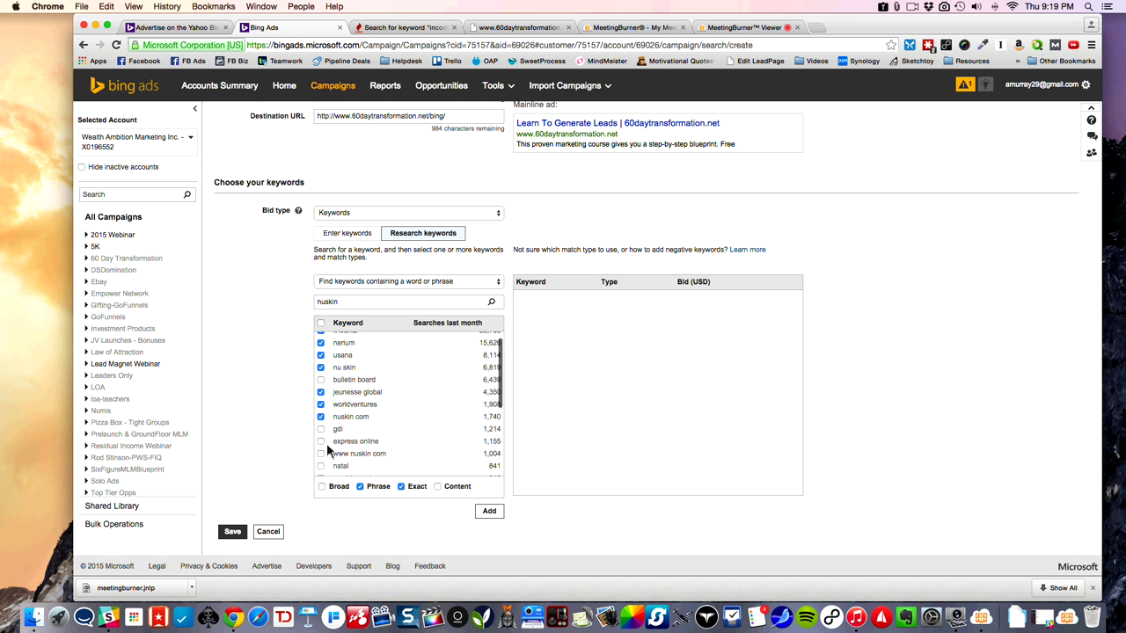
pyautogui.scroll(-2, 326, 432)
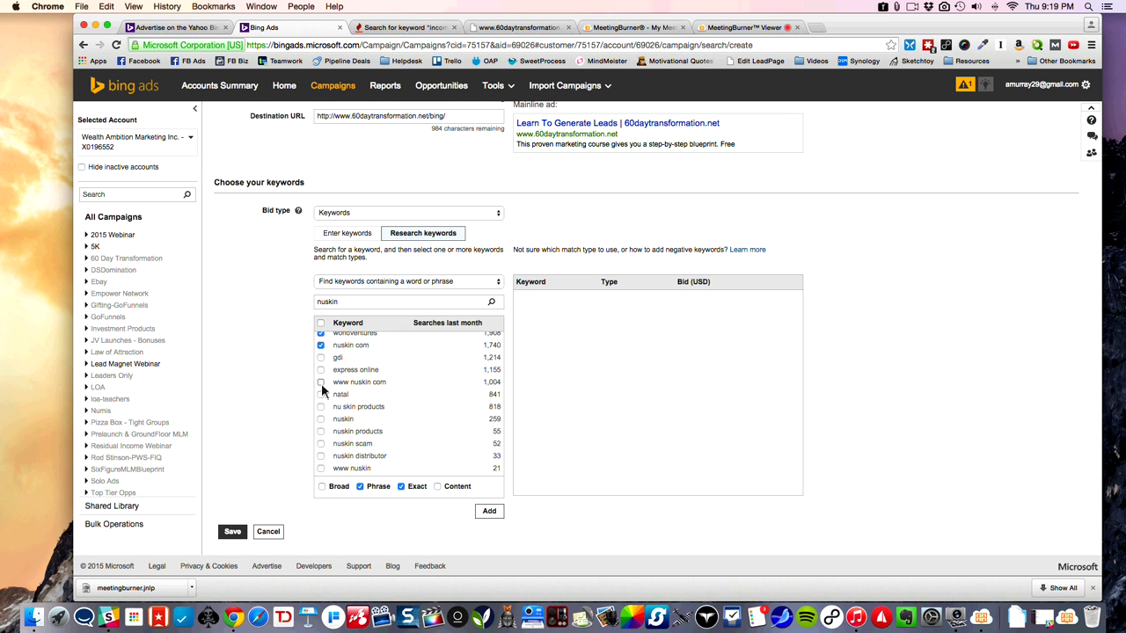
pyautogui.click(321, 418)
pyautogui.click(321, 431)
pyautogui.click(321, 444)
pyautogui.click(321, 455)
pyautogui.click(321, 468)
pyautogui.scroll(-3, 377, 449)
pyautogui.click(322, 418)
pyautogui.click(321, 431)
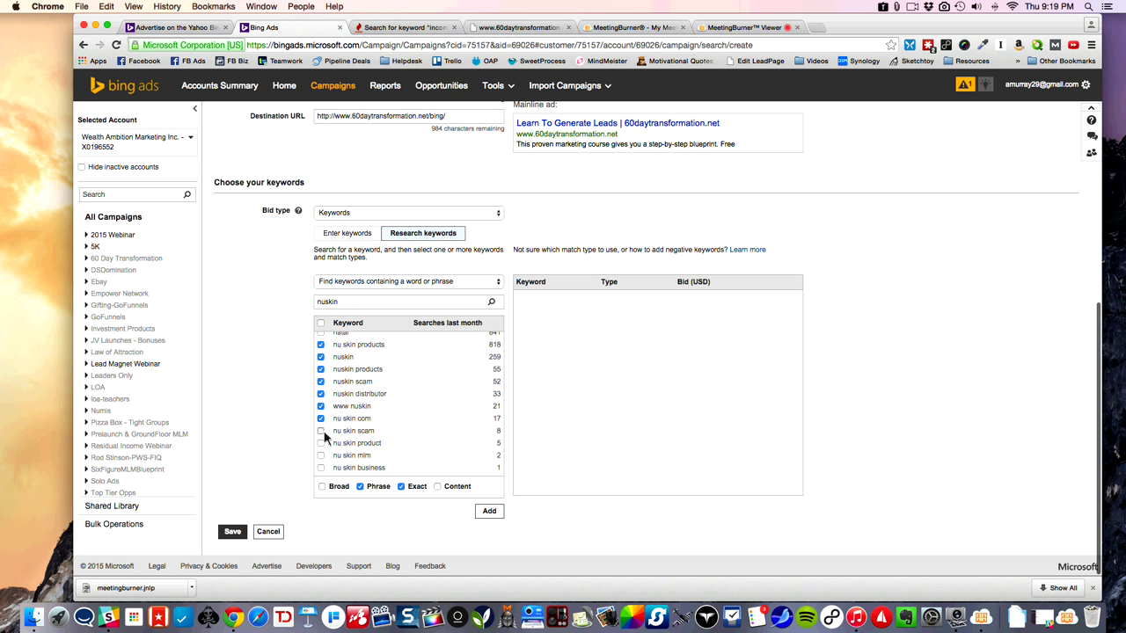
pyautogui.click(321, 468)
pyautogui.click(439, 493)
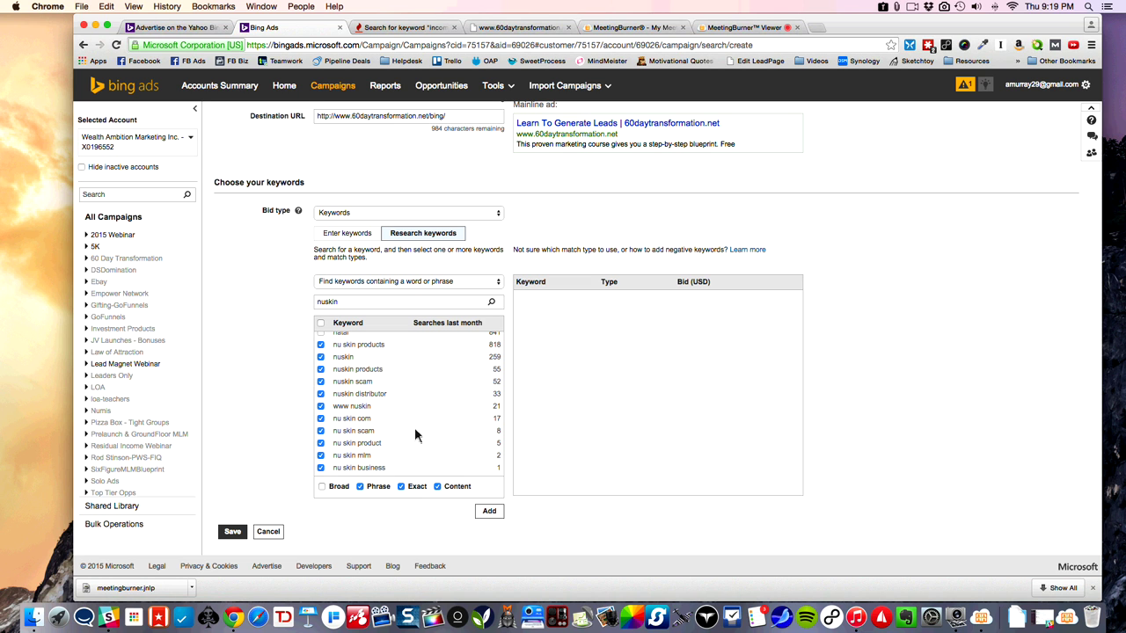
pyautogui.click(489, 512)
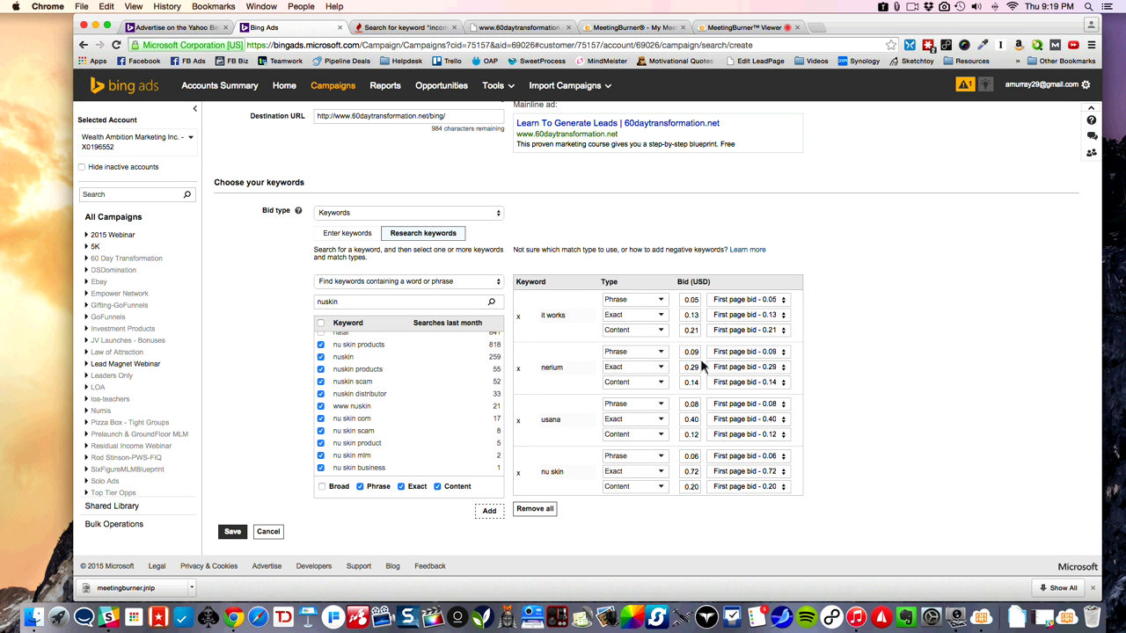
# Step: Search the keyword research tool for suggestions containing "visalus"
pyautogui.scroll(1, 365, 400)
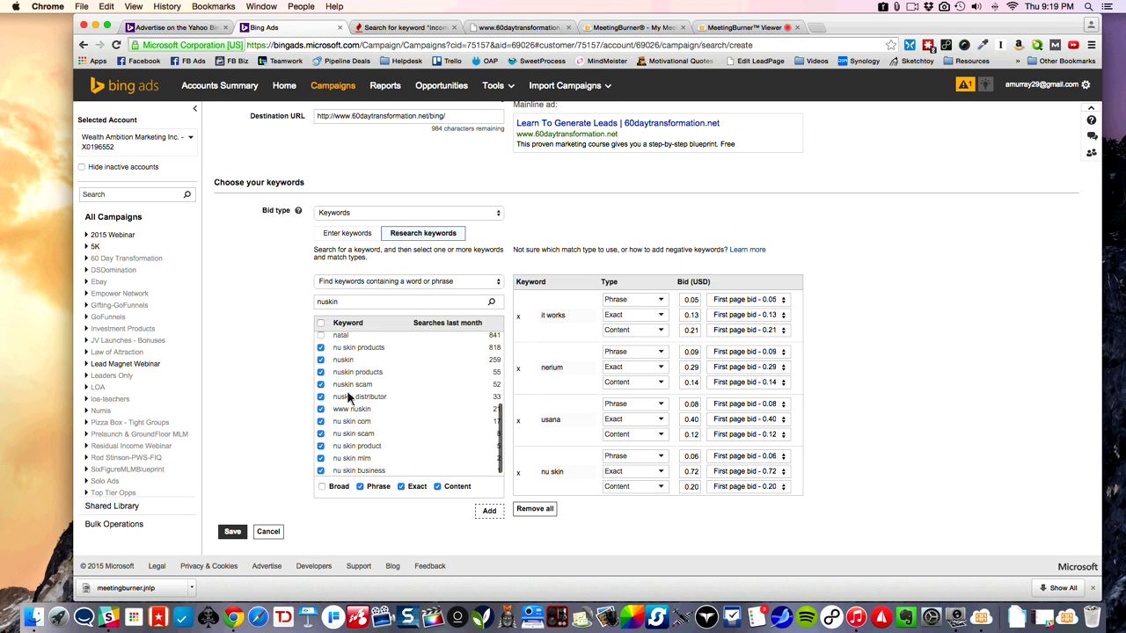
pyautogui.click(366, 300)
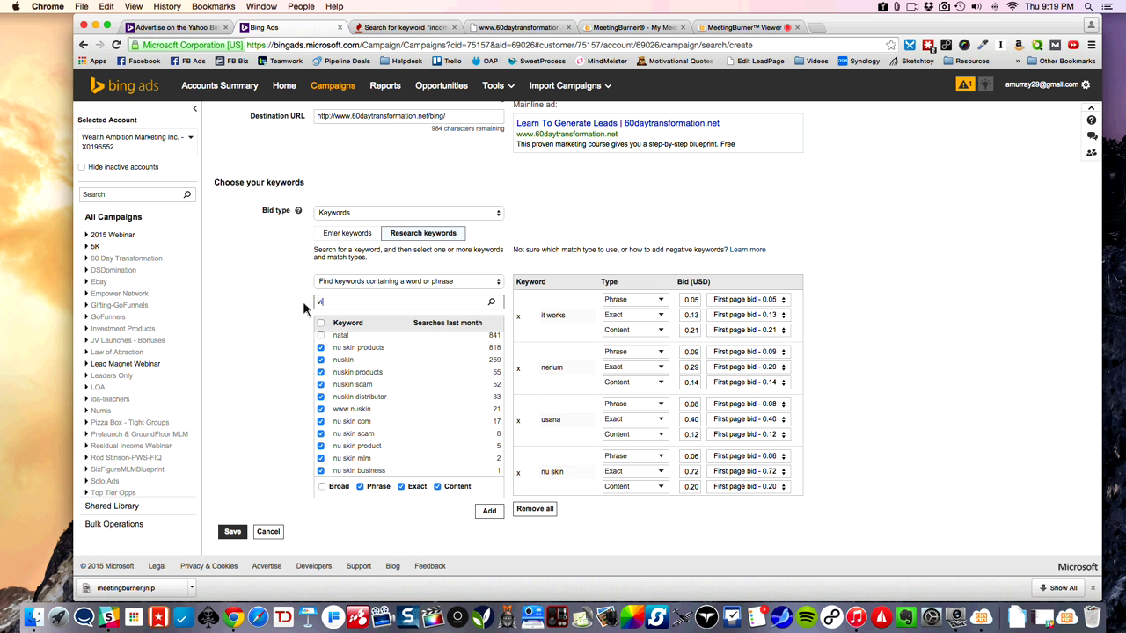
pyautogui.write('visalus')
pyautogui.click(492, 302)
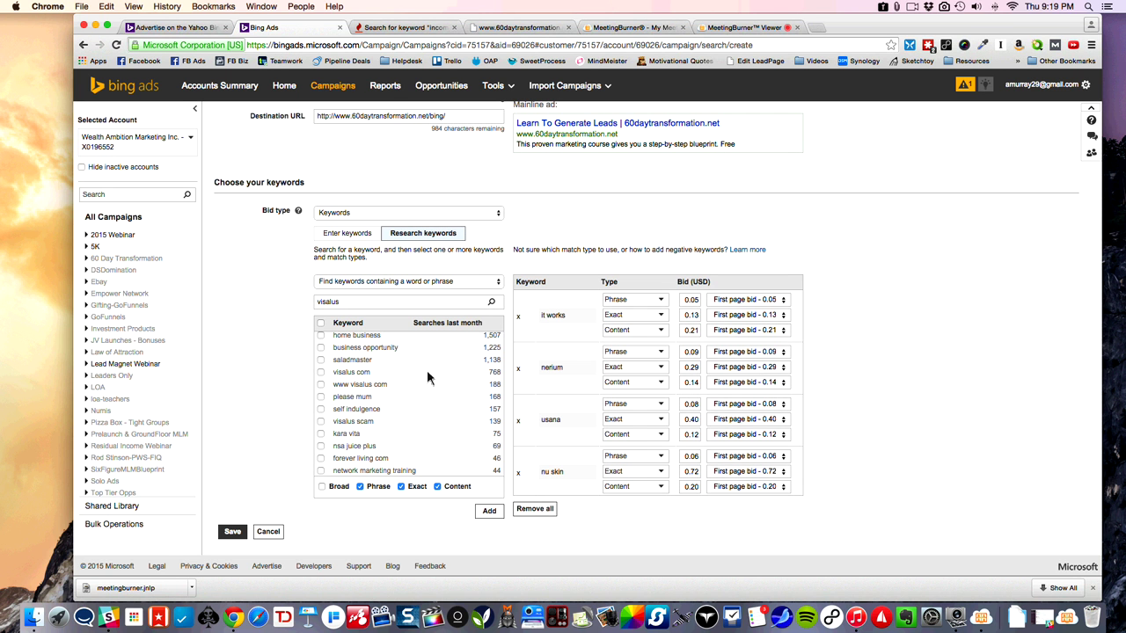
# Step: Add visalus, market america, visalus com, www visalus com, please mum, visalus scam, kara vita and nsa juice plus to the campaign's keywords
pyautogui.scroll(1, 426, 378)
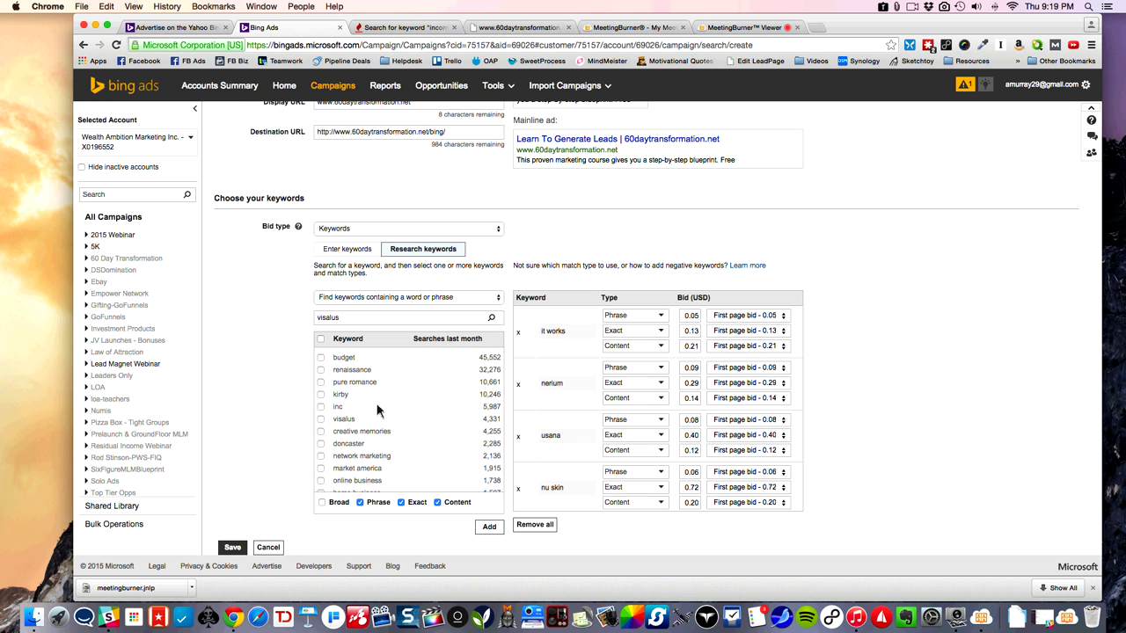
pyautogui.click(321, 419)
pyautogui.scroll(-3, 348, 444)
pyautogui.click(321, 406)
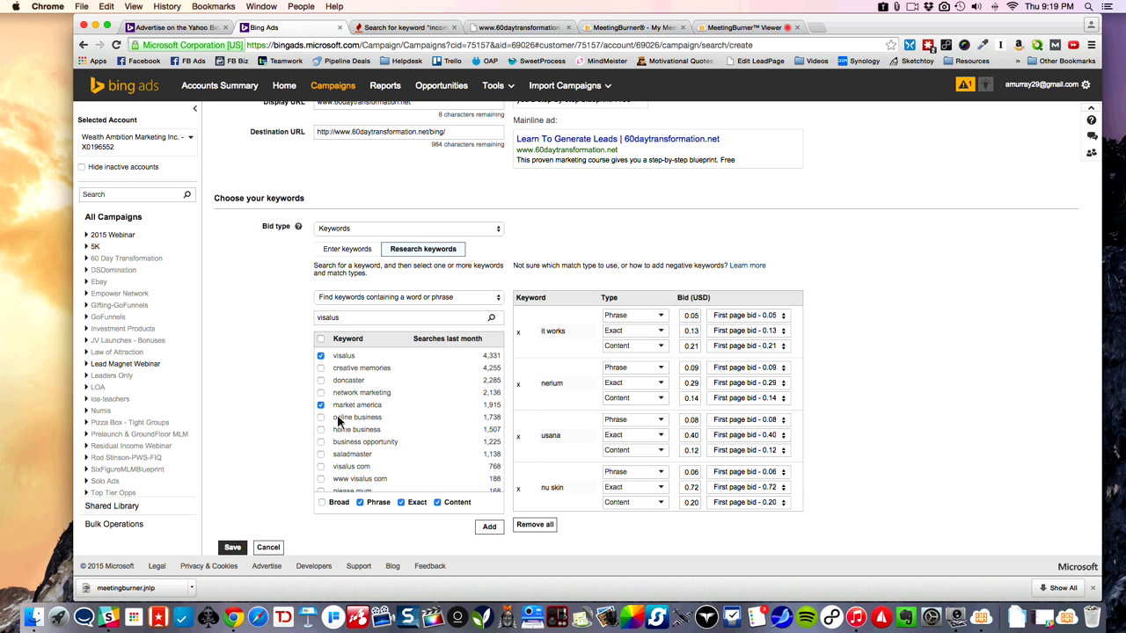
pyautogui.scroll(-3, 337, 414)
pyautogui.click(321, 413)
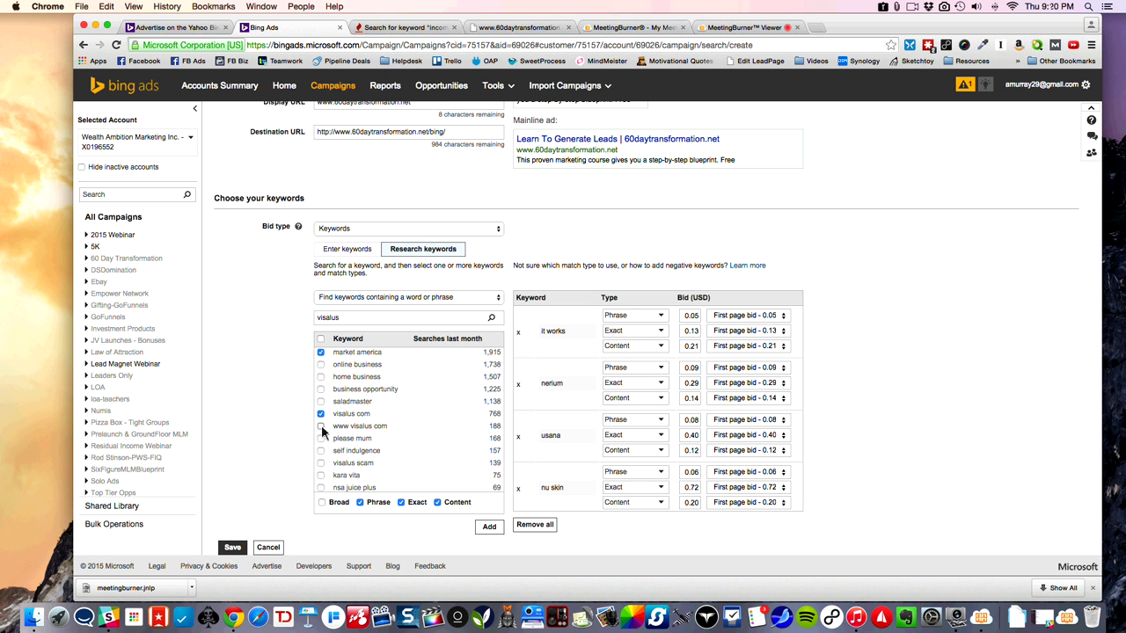
pyautogui.click(321, 426)
pyautogui.click(320, 438)
pyautogui.click(321, 475)
pyautogui.click(321, 490)
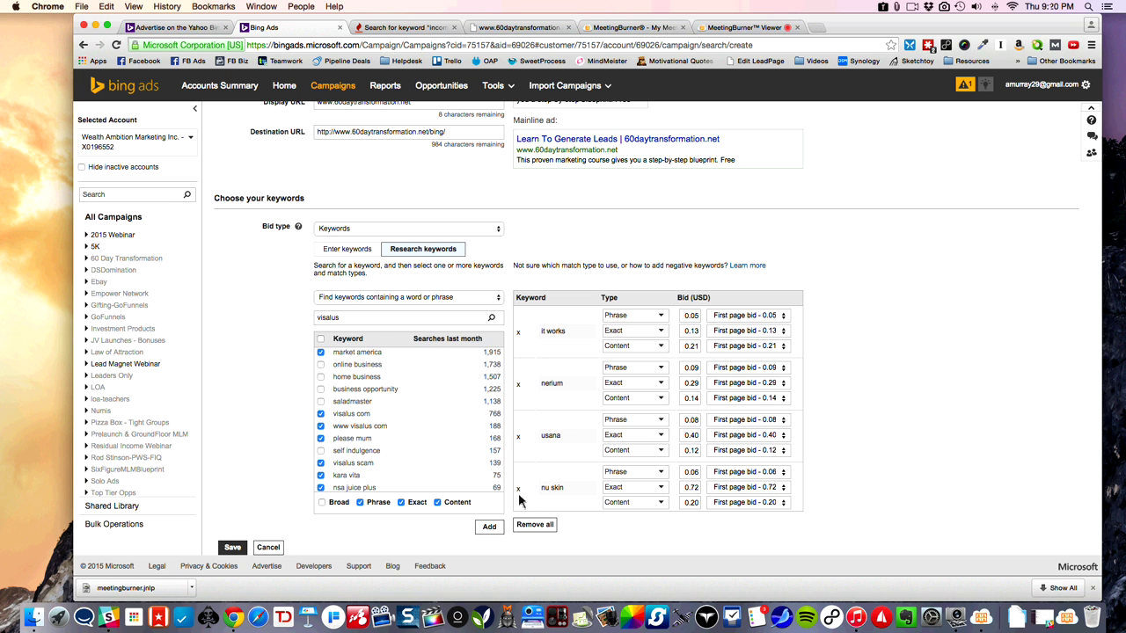
pyautogui.click(491, 527)
# Step: Review the added keywords with their match types and first page bids, along with the campaign's location settings and text ad previews
pyautogui.scroll(-2, 609, 371)
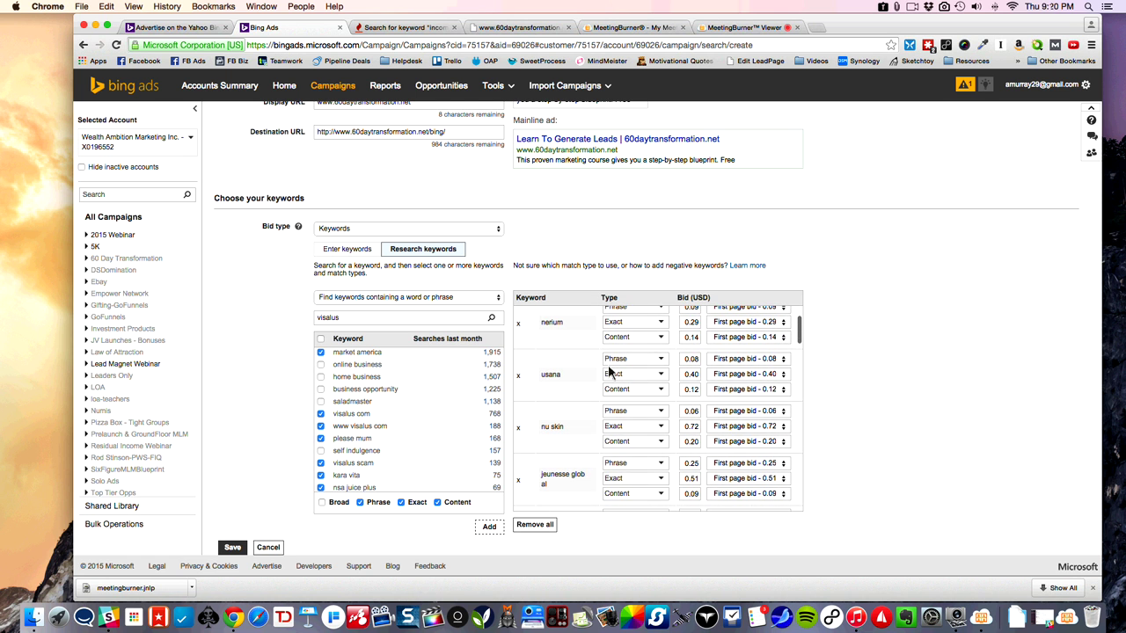
pyautogui.scroll(3, 609, 371)
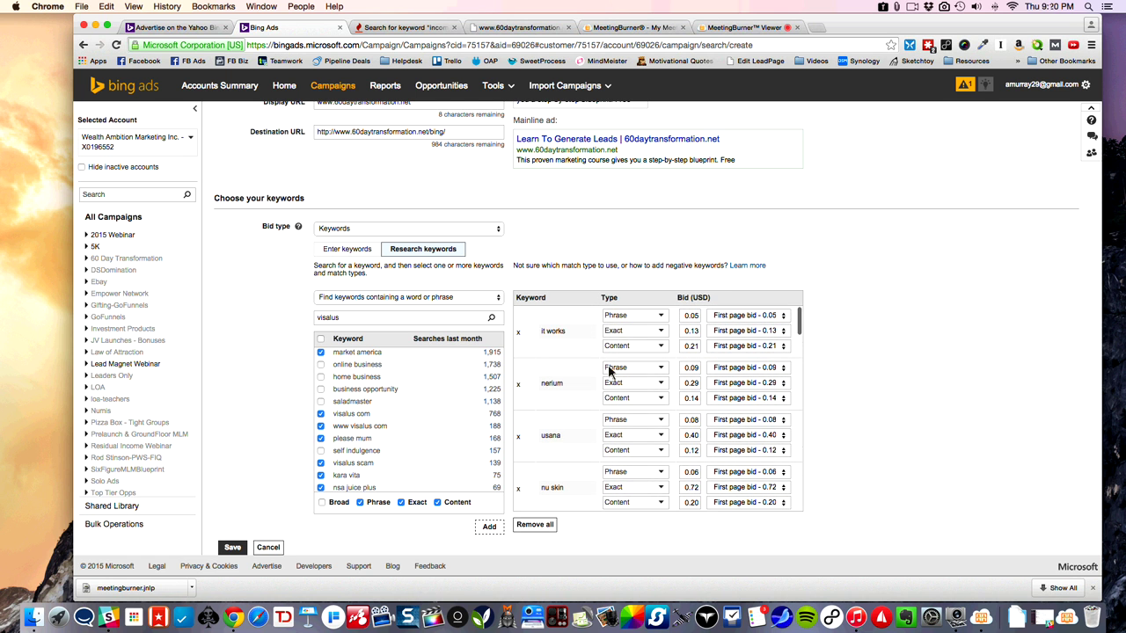
pyautogui.scroll(-2, 890, 375)
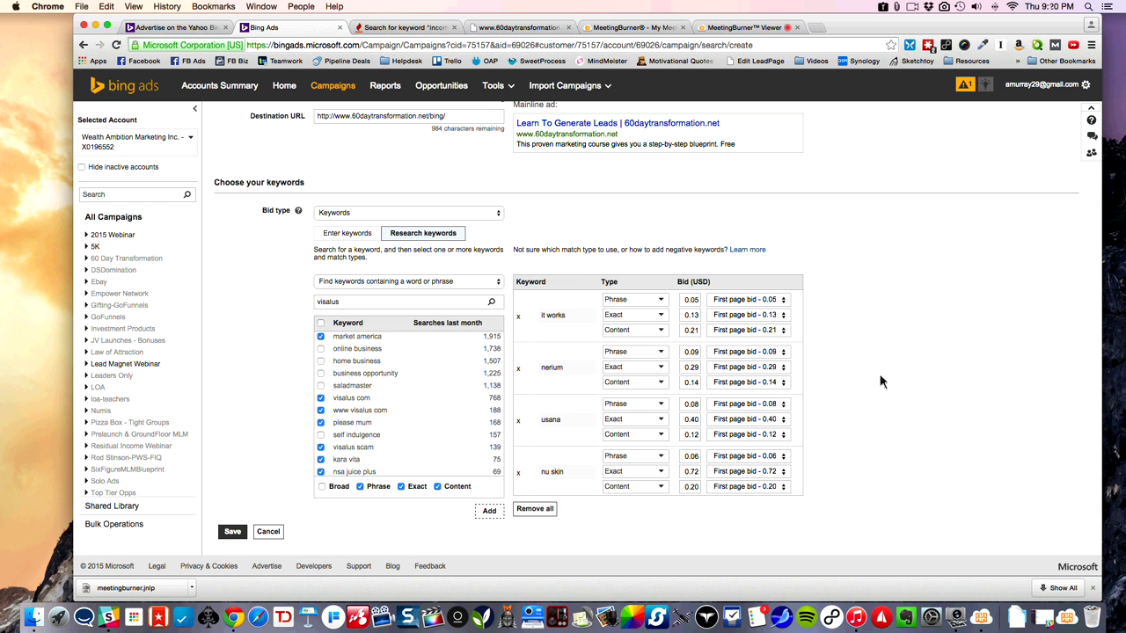
pyautogui.scroll(10, 882, 378)
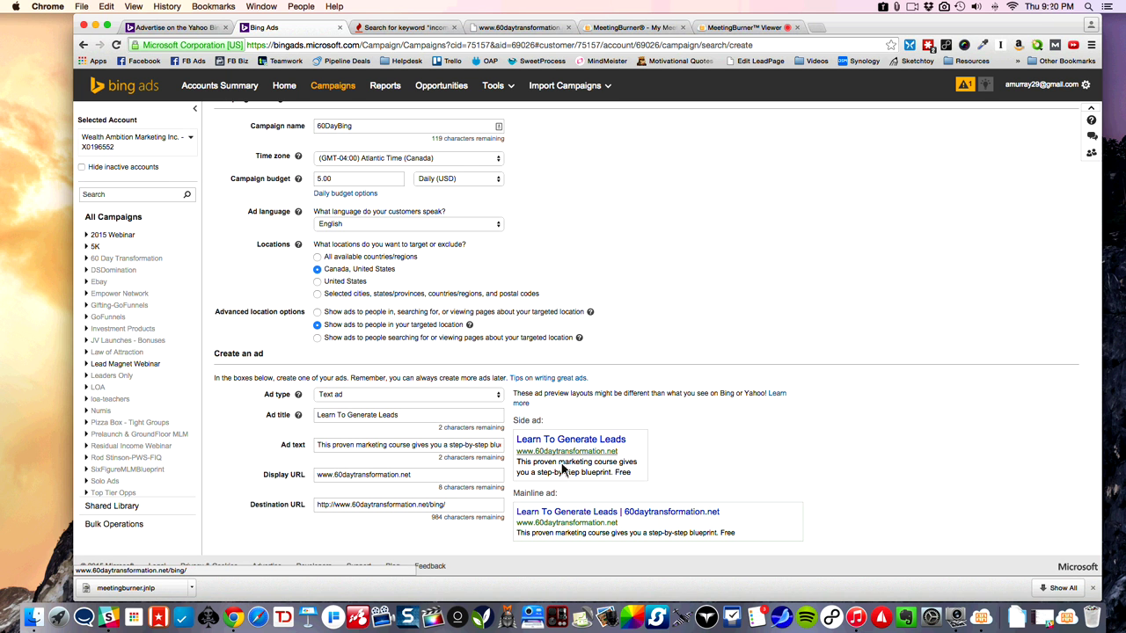
pyautogui.scroll(-1, 563, 470)
pyautogui.scroll(-5, 563, 470)
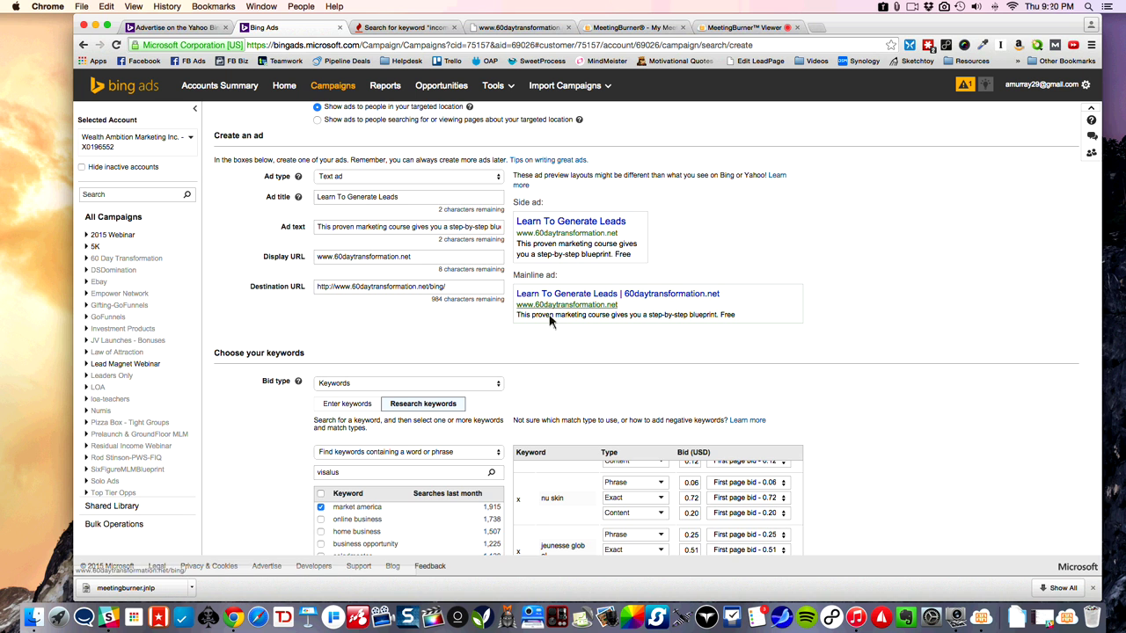
pyautogui.scroll(-5, 561, 369)
pyautogui.scroll(-10, 561, 394)
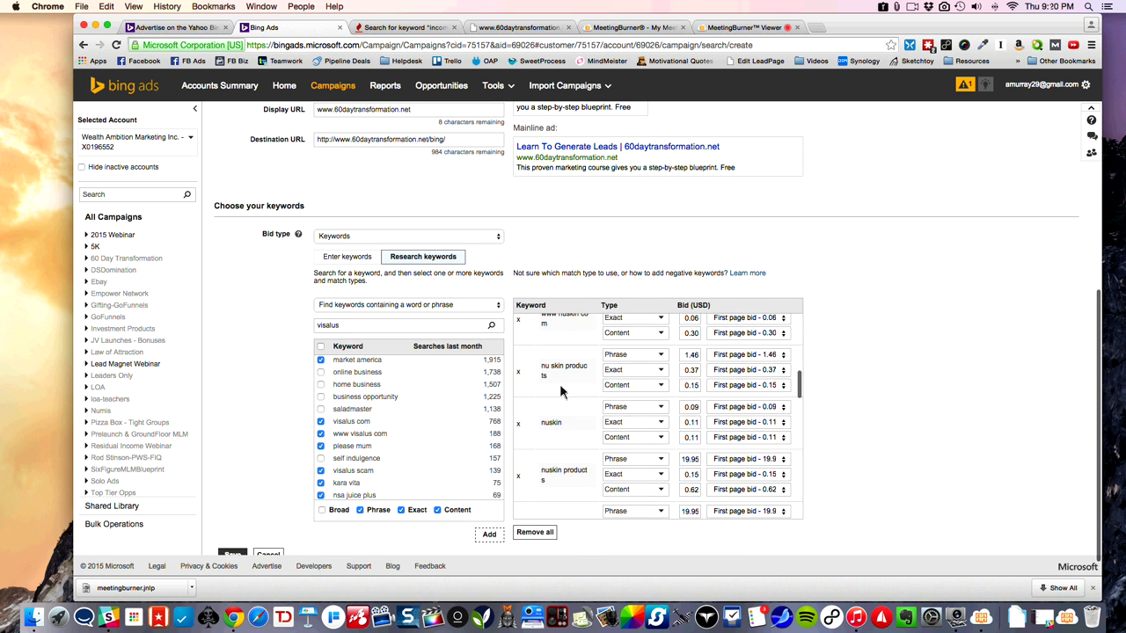
pyautogui.scroll(10, 563, 391)
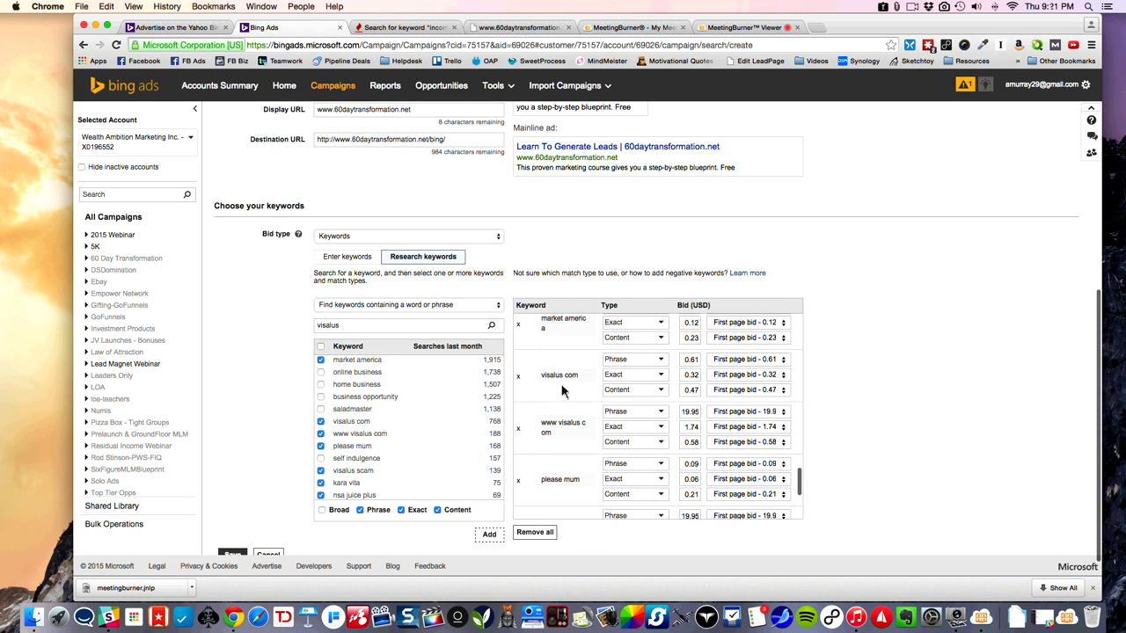
pyautogui.scroll(10, 563, 390)
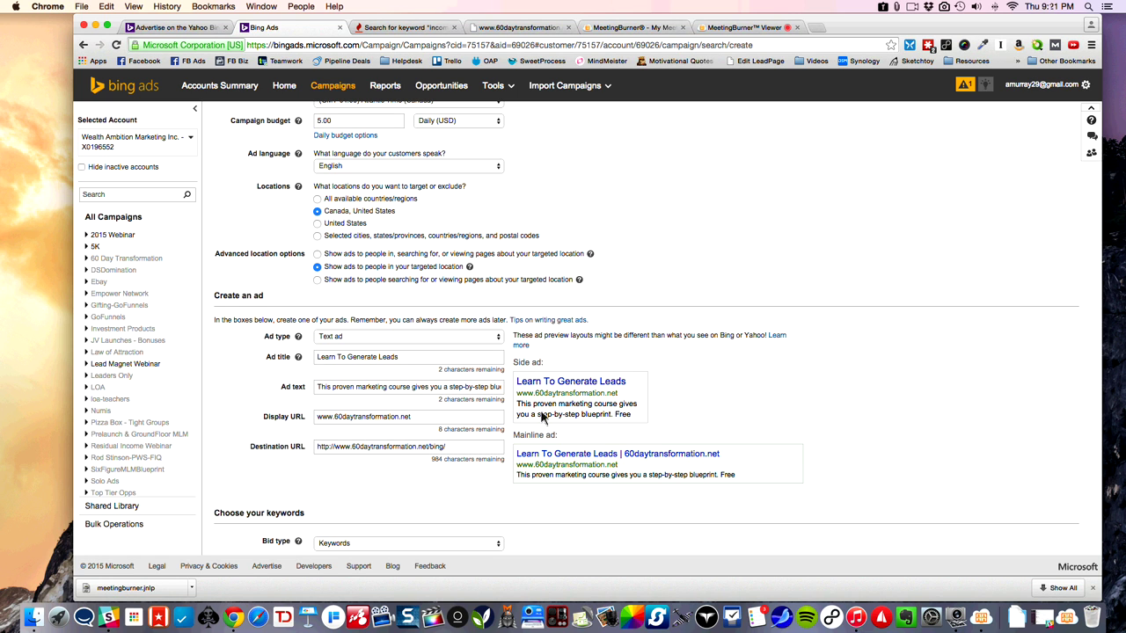
pyautogui.scroll(-5, 544, 427)
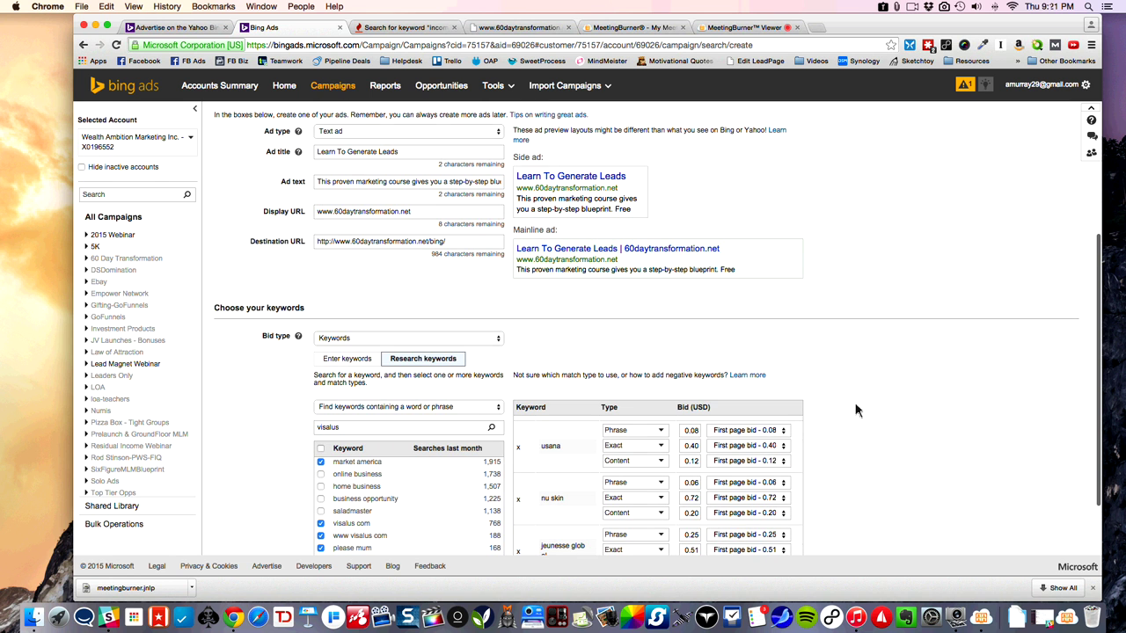
# Step: Set the "it works" phrase bid to the best position bid of 0.16 and its exact bid to the mainline bid of 0.23
pyautogui.scroll(-1, 855, 408)
pyautogui.scroll(-2, 818, 403)
pyautogui.scroll(3, 763, 394)
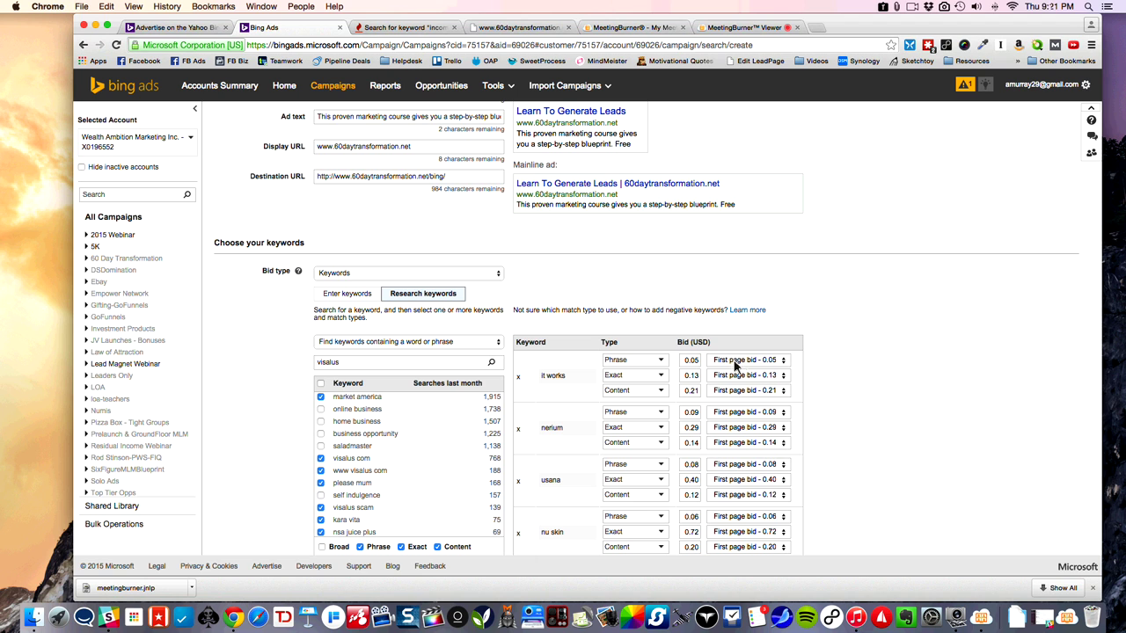
pyautogui.click(740, 361)
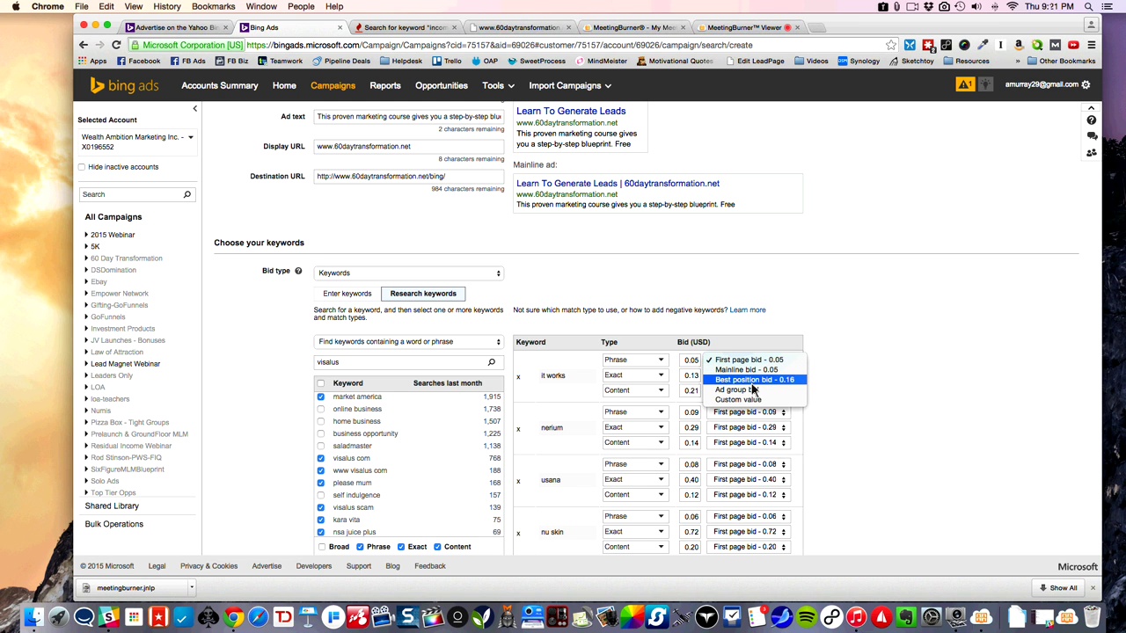
pyautogui.click(752, 383)
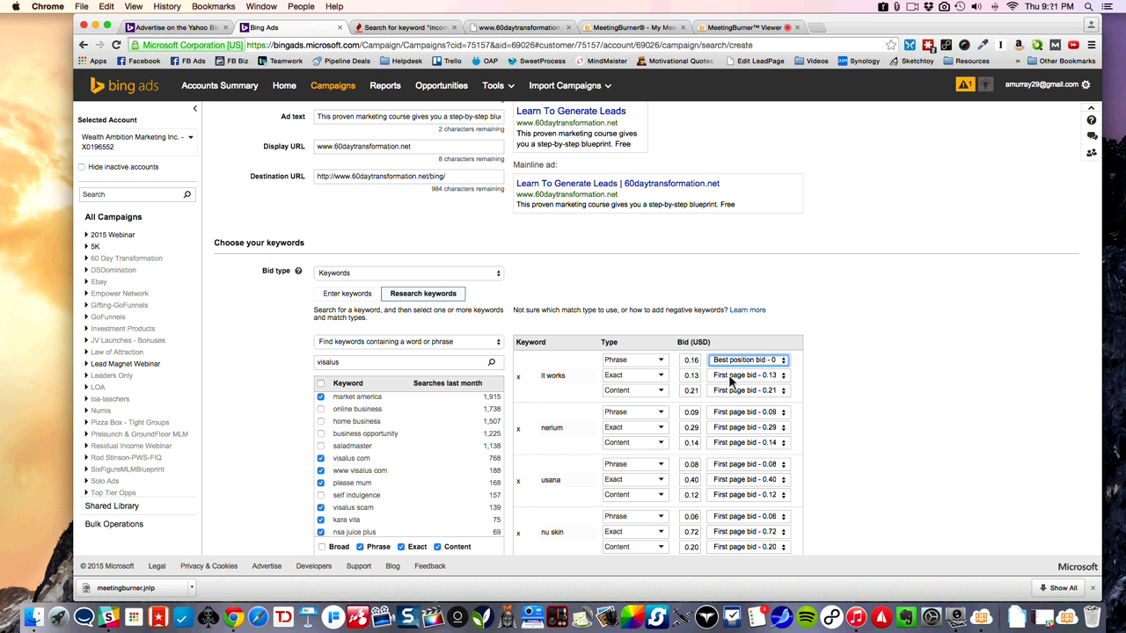
pyautogui.click(723, 377)
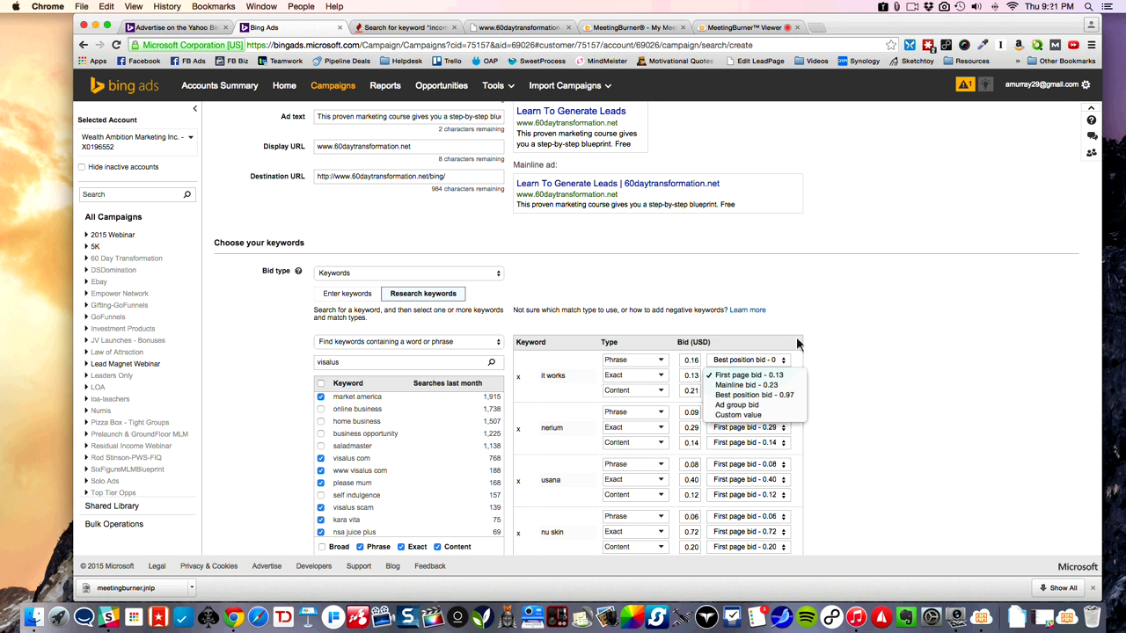
pyautogui.click(756, 387)
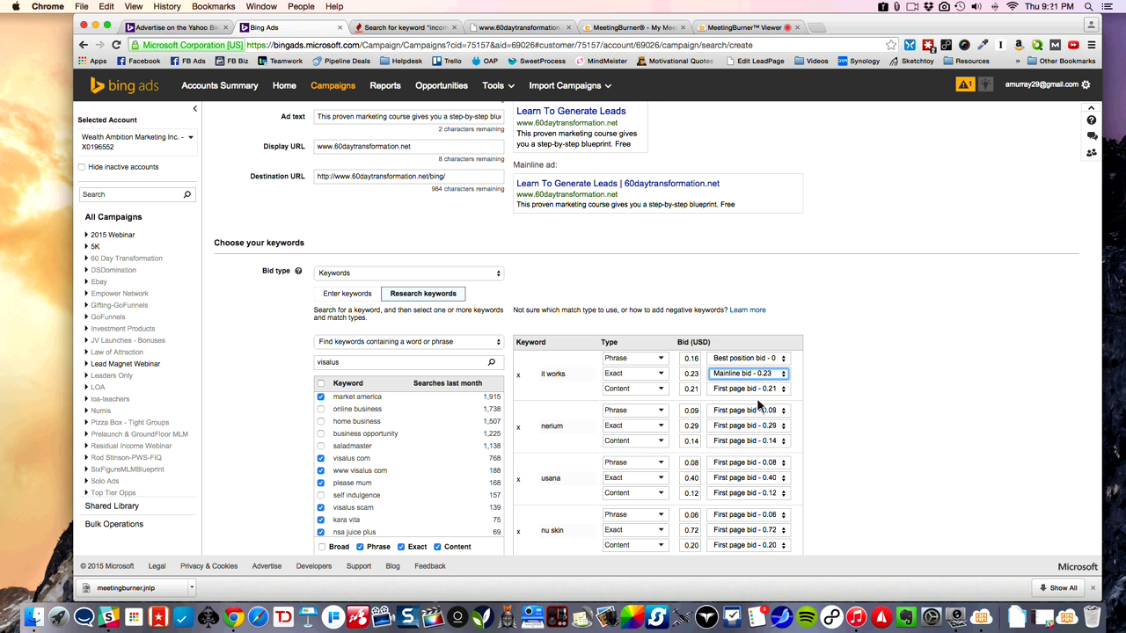
# Step: Set a custom bid of 0.05 for the content match of the "it works" keyword
pyautogui.scroll(-2, 757, 397)
pyautogui.scroll(3, 757, 409)
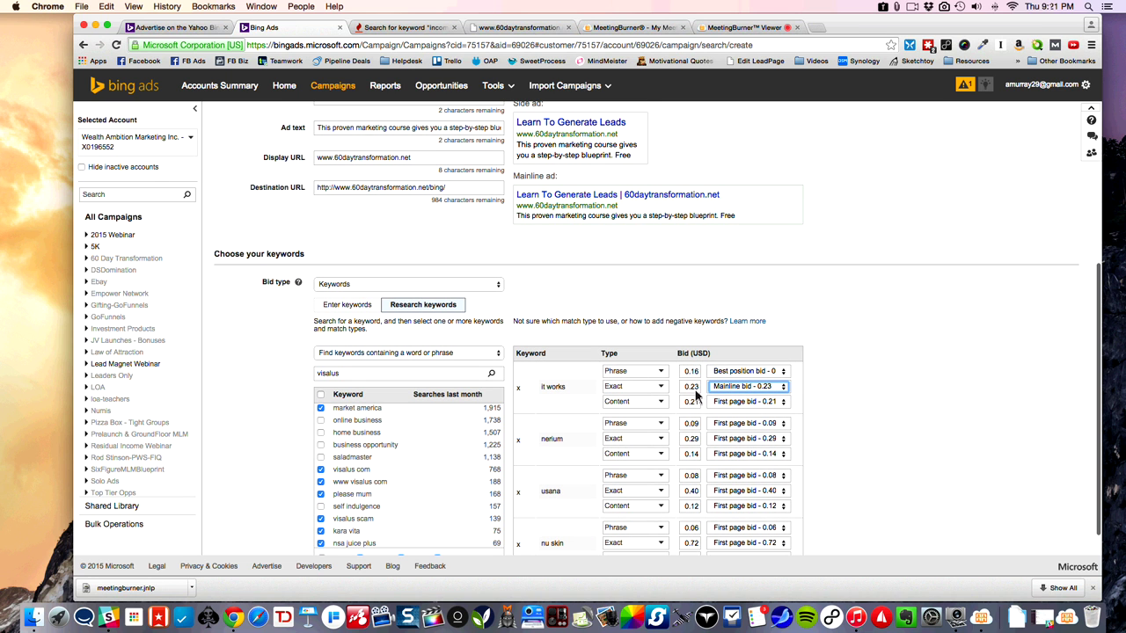
pyautogui.doubleClick(692, 403)
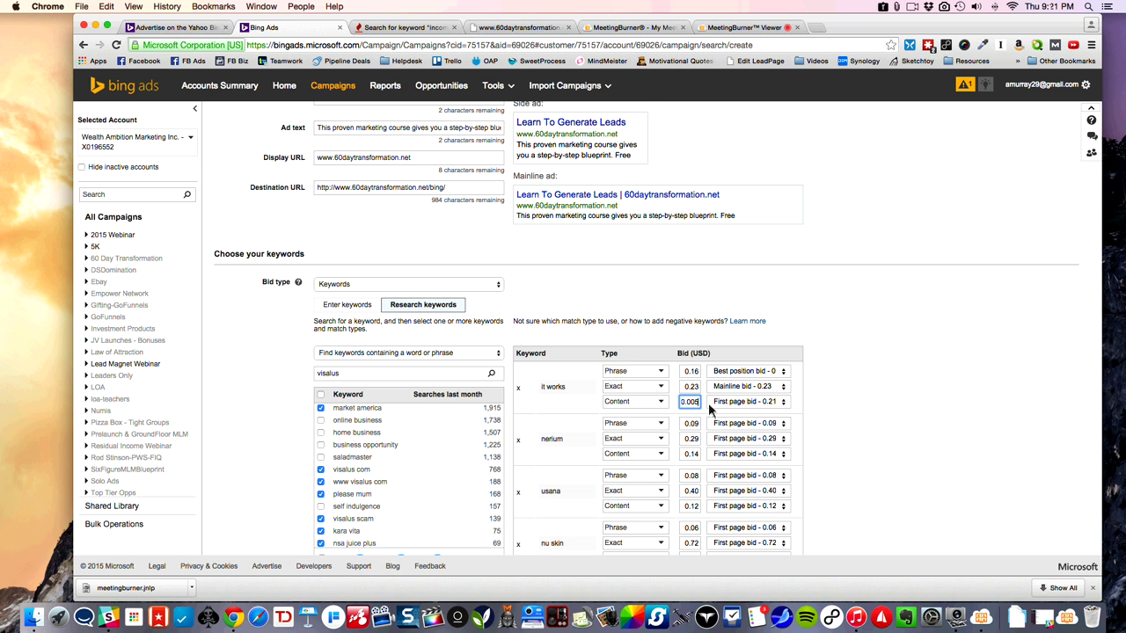
pyautogui.write('0.05')
pyautogui.click(695, 424)
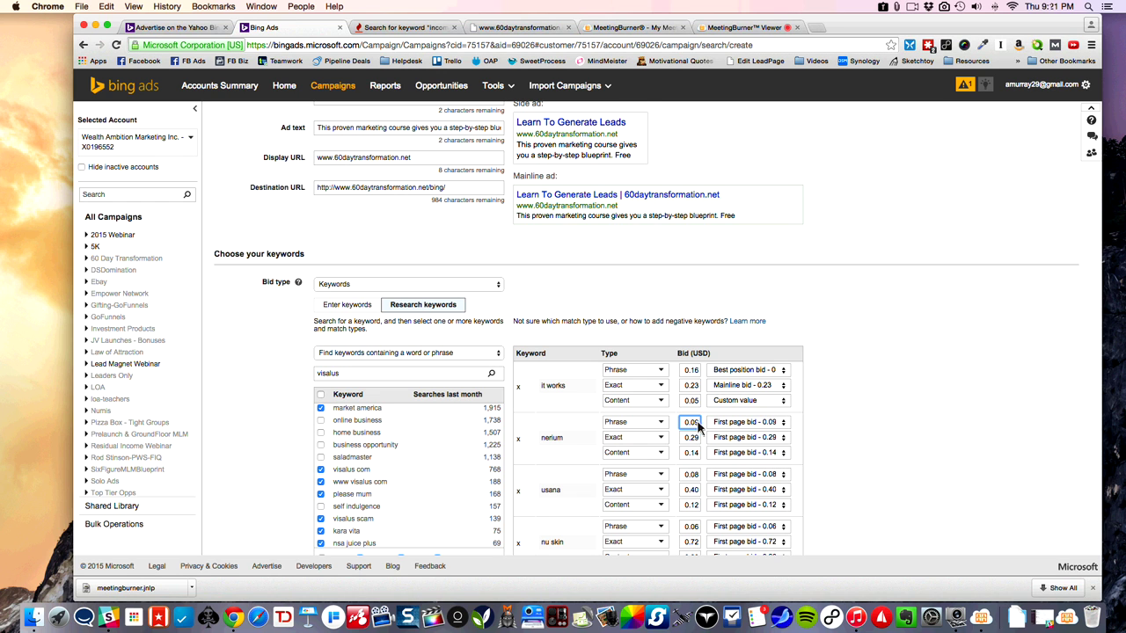
pyautogui.click(739, 424)
pyautogui.click(743, 422)
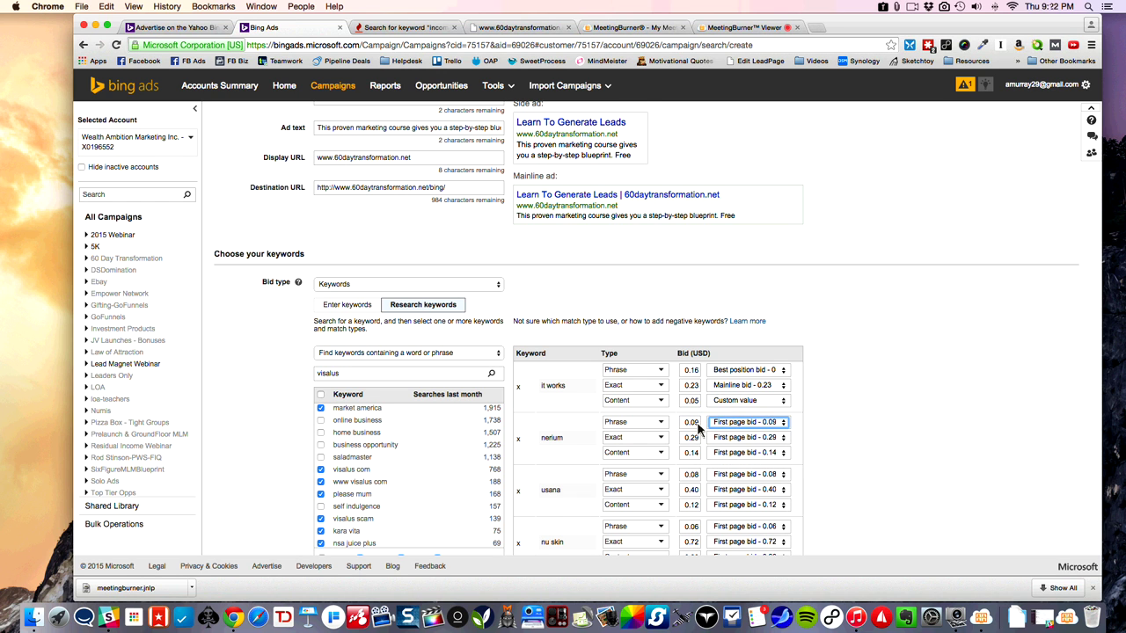
pyautogui.click(696, 426)
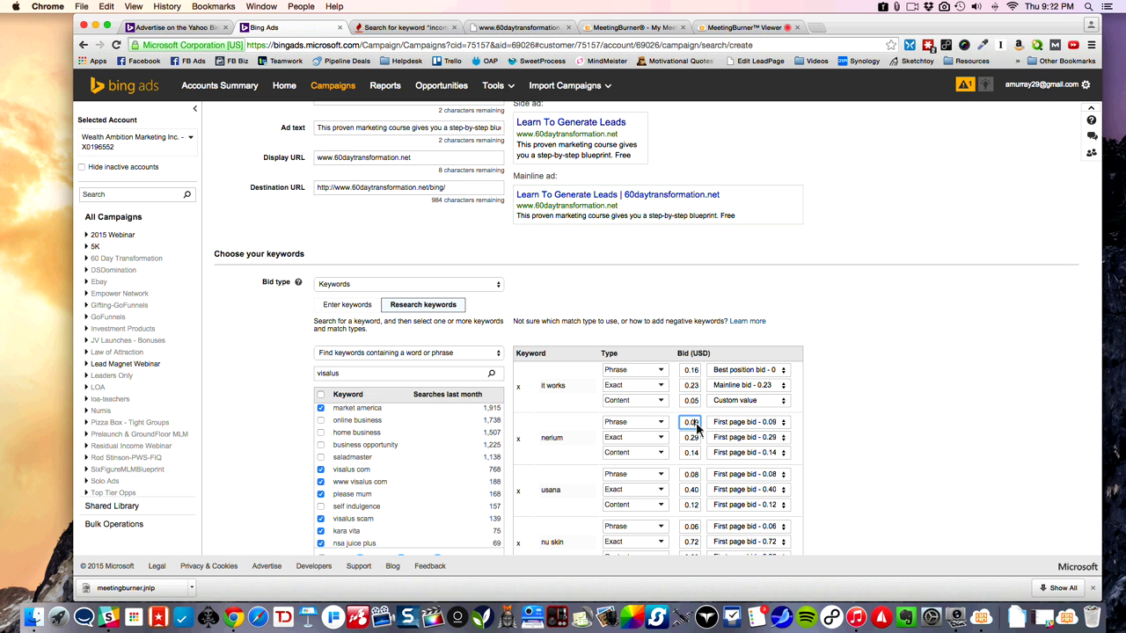
pyautogui.click(847, 427)
# Step: Set a custom phrase bid of 0.95 for the "nuskin com" keyword
pyautogui.scroll(-2, 772, 428)
pyautogui.scroll(-2, 772, 428)
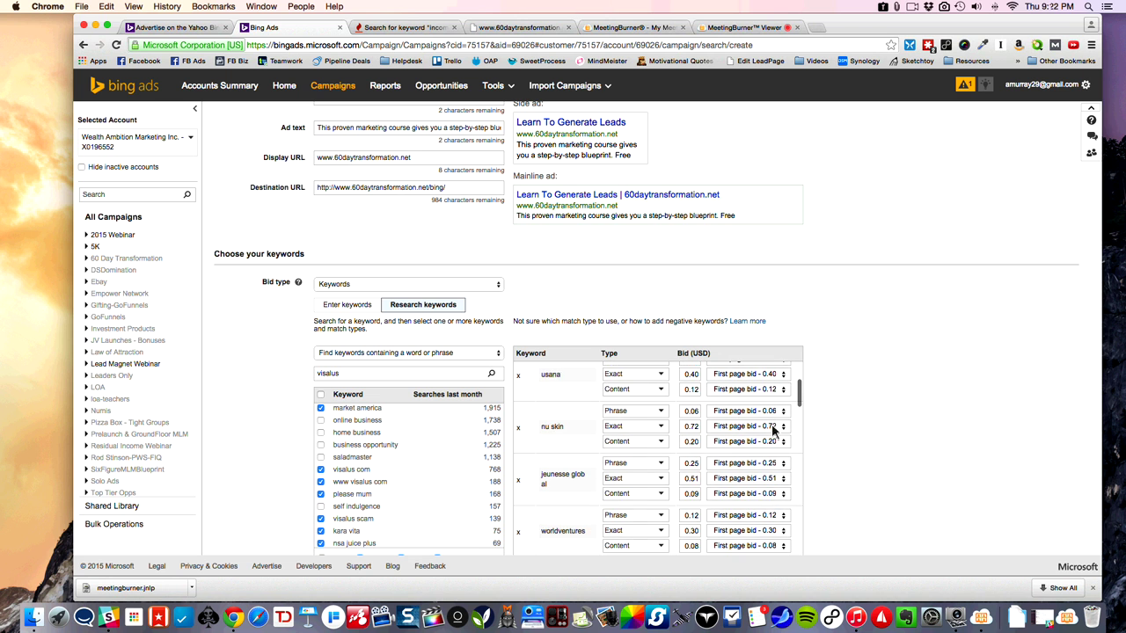
pyautogui.scroll(-5, 774, 429)
pyautogui.scroll(-1, 906, 440)
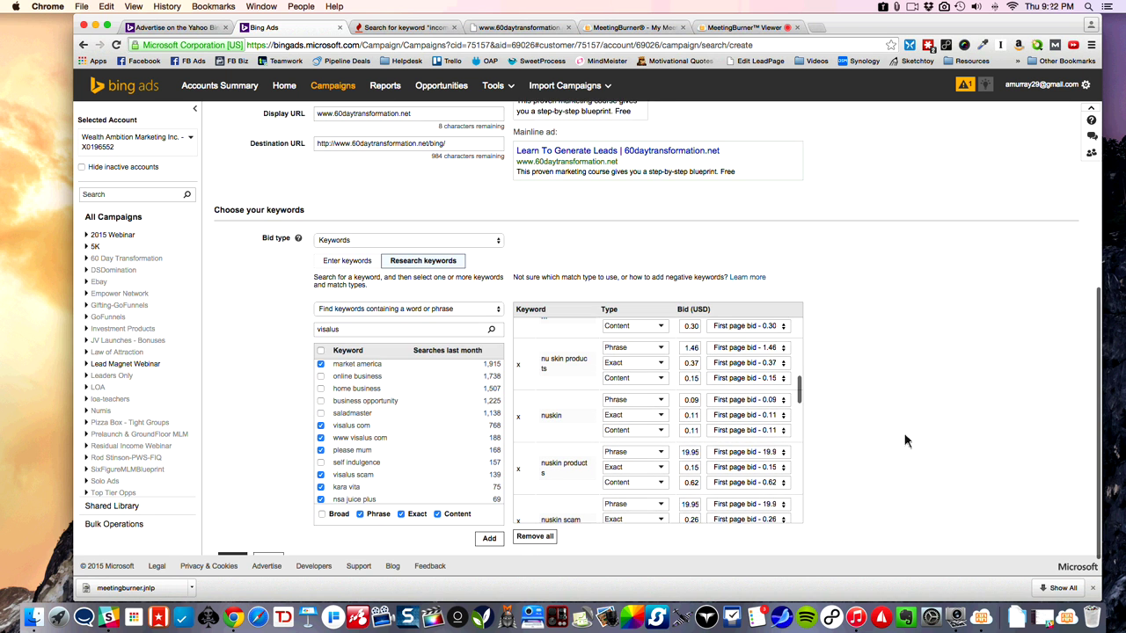
pyautogui.scroll(-1, 906, 440)
pyautogui.scroll(3, 739, 380)
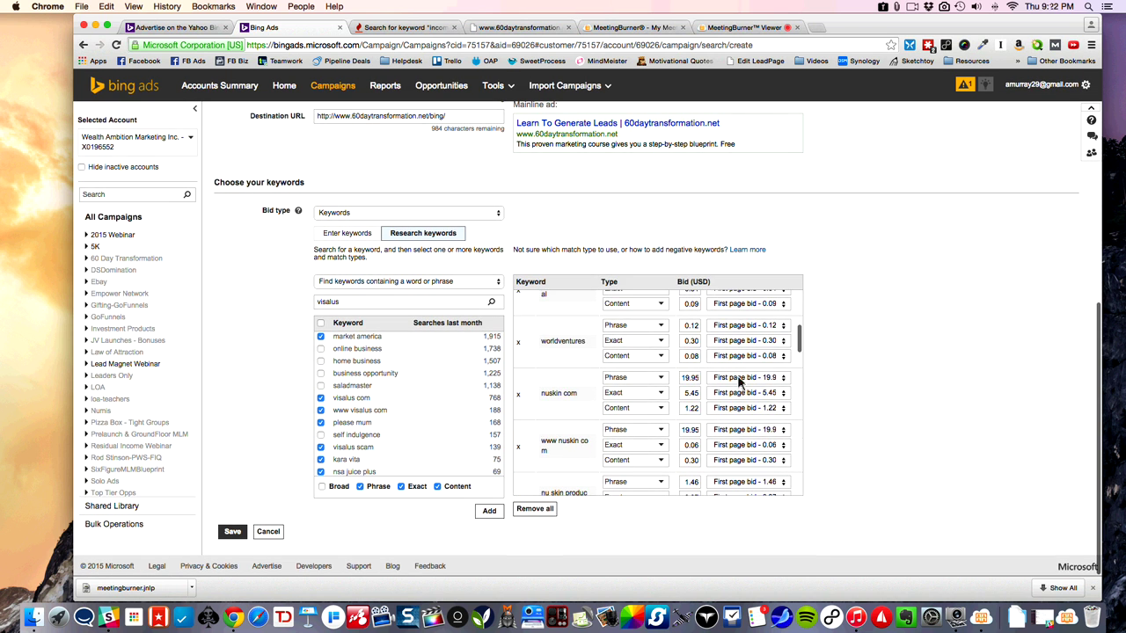
pyautogui.scroll(2, 739, 380)
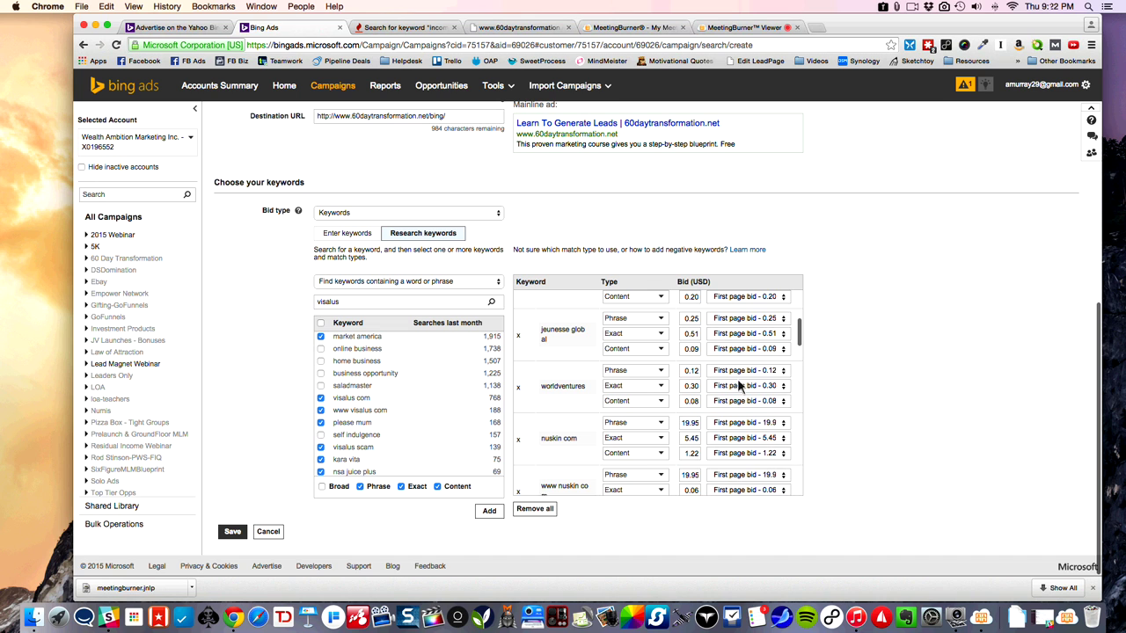
pyautogui.click(749, 428)
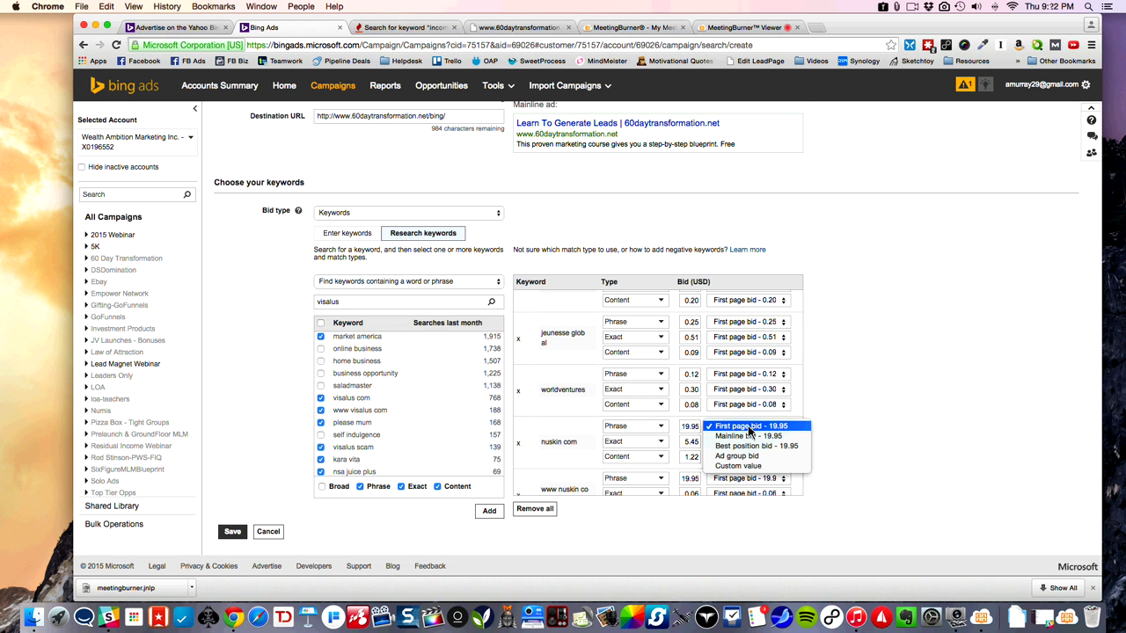
pyautogui.click(689, 427)
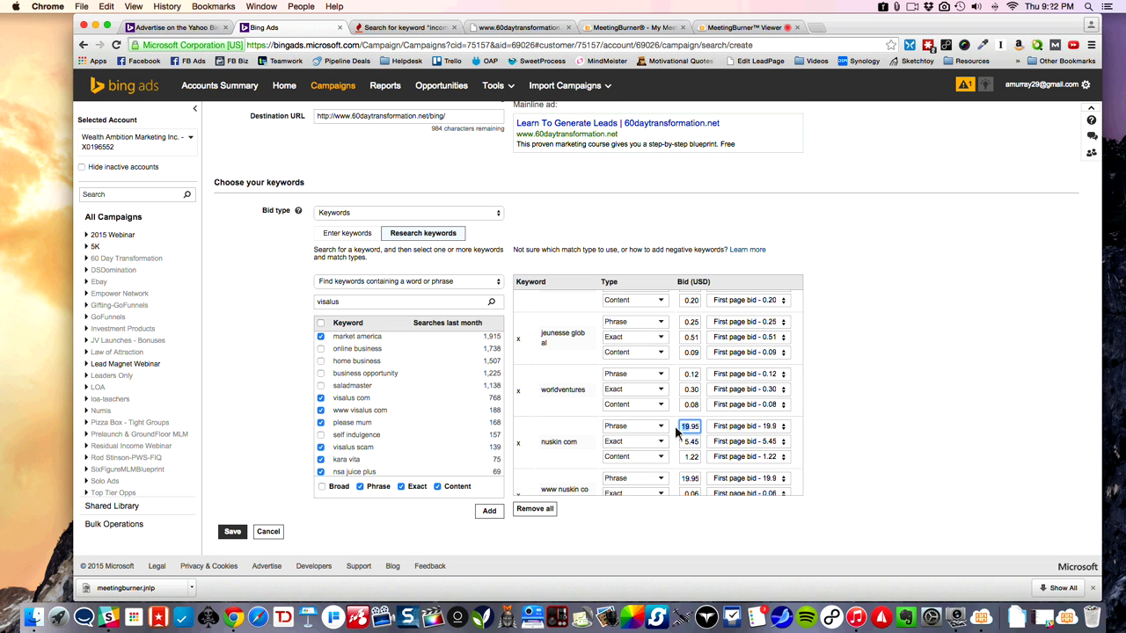
pyautogui.write('0.95')
# Step: Set the phrase bid to 0.95 for "www nuskin com" and to 0.46 for "nu skin products"
pyautogui.scroll(-2, 686, 413)
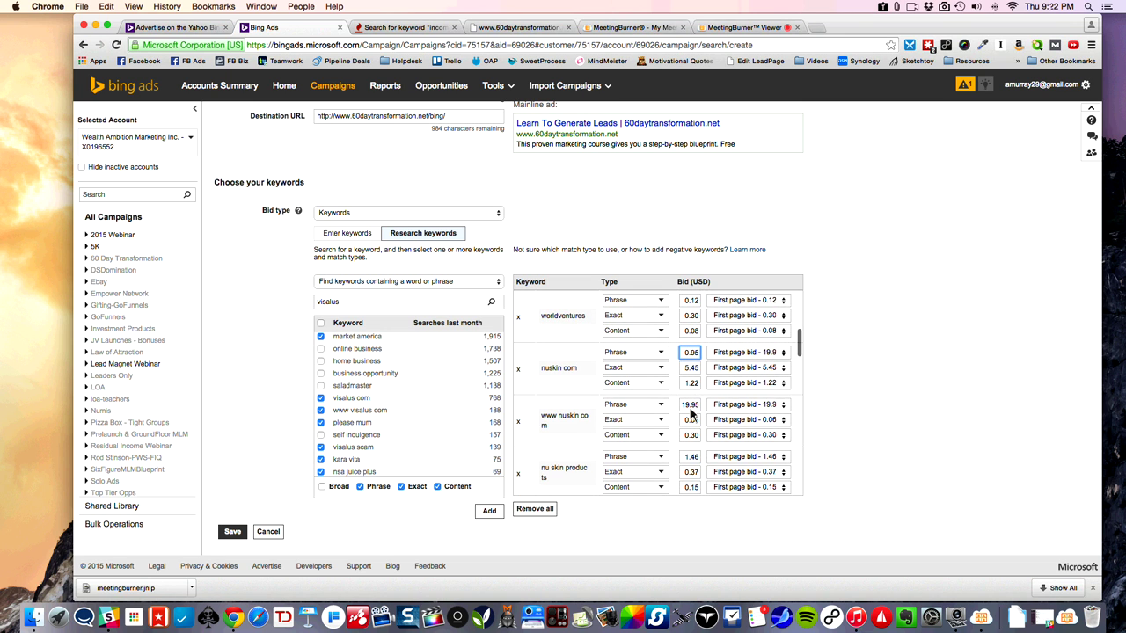
pyautogui.click(682, 406)
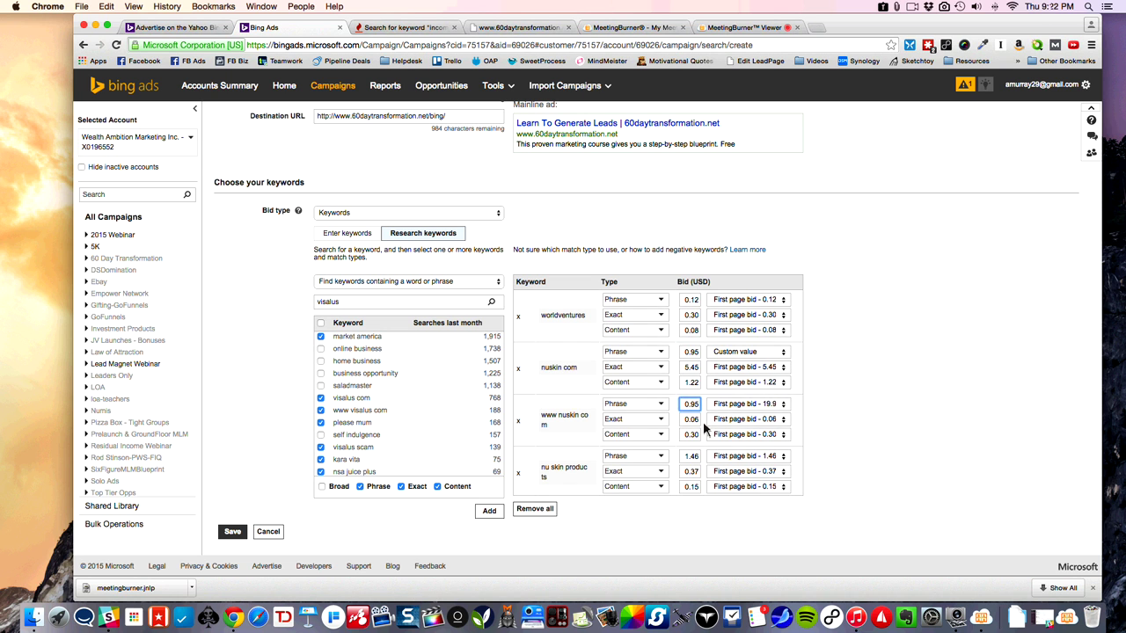
pyautogui.scroll(-3, 686, 414)
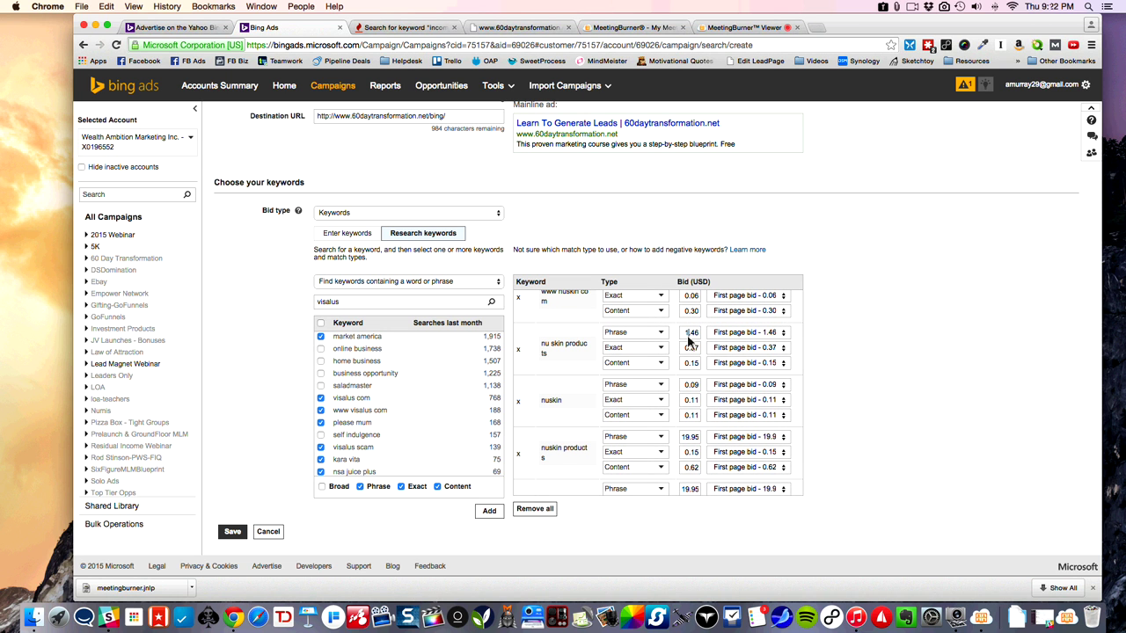
pyautogui.click(681, 335)
# Step: Remove the Nu Skin keywords listed between nuskin and visalus, starting with nuskin products, nuskin scam and nuskin distributor
pyautogui.scroll(-1, 690, 359)
pyautogui.scroll(-1, 691, 359)
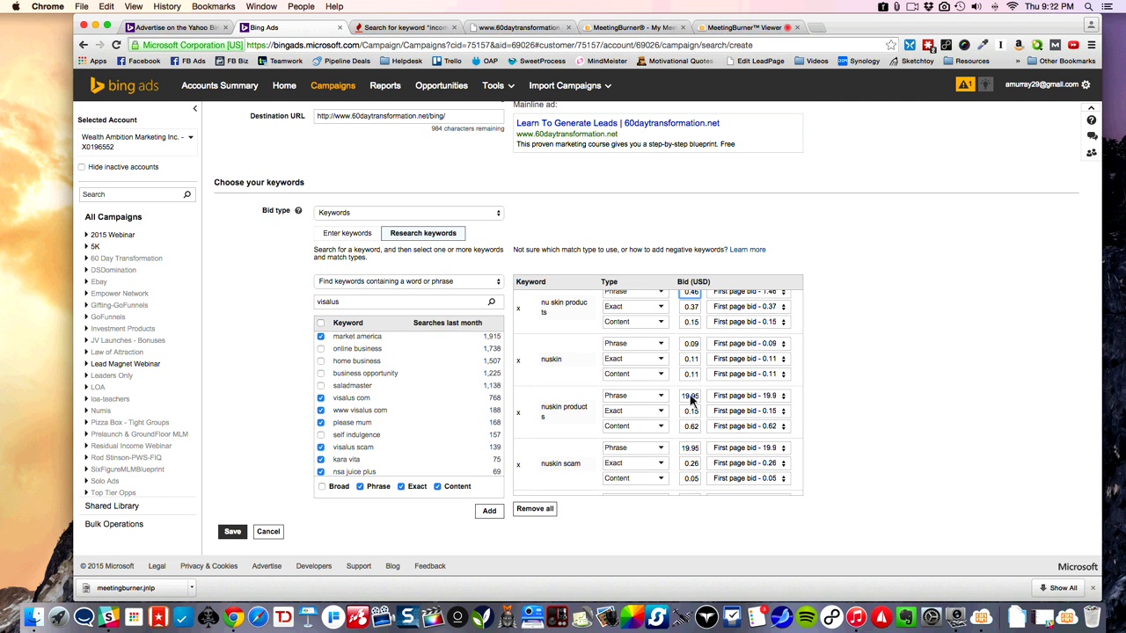
pyautogui.click(518, 414)
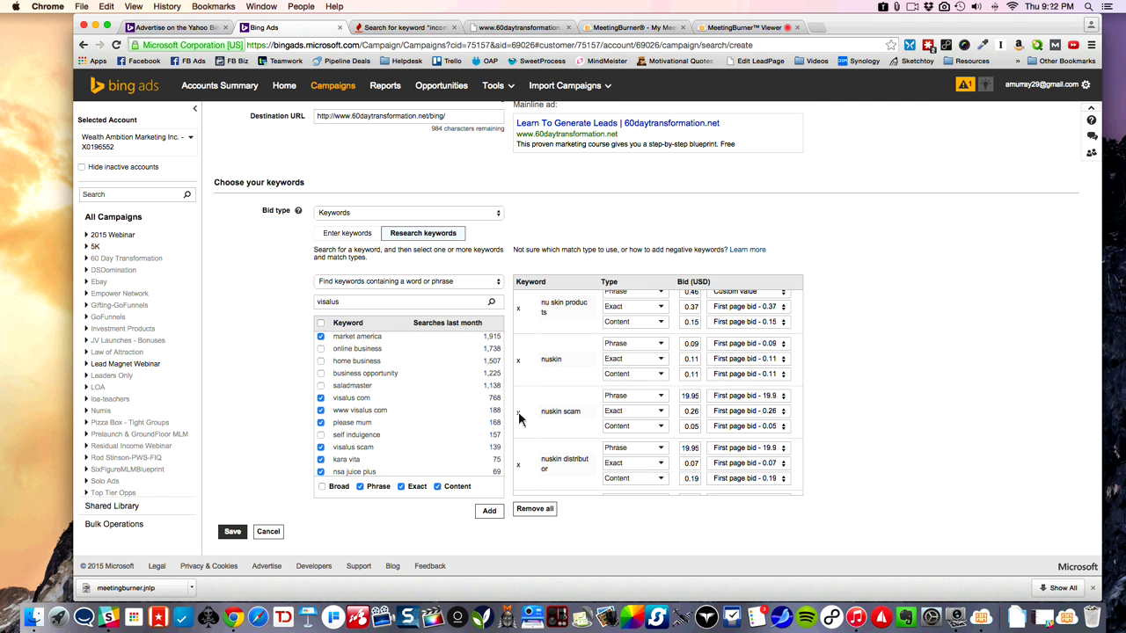
pyautogui.click(518, 414)
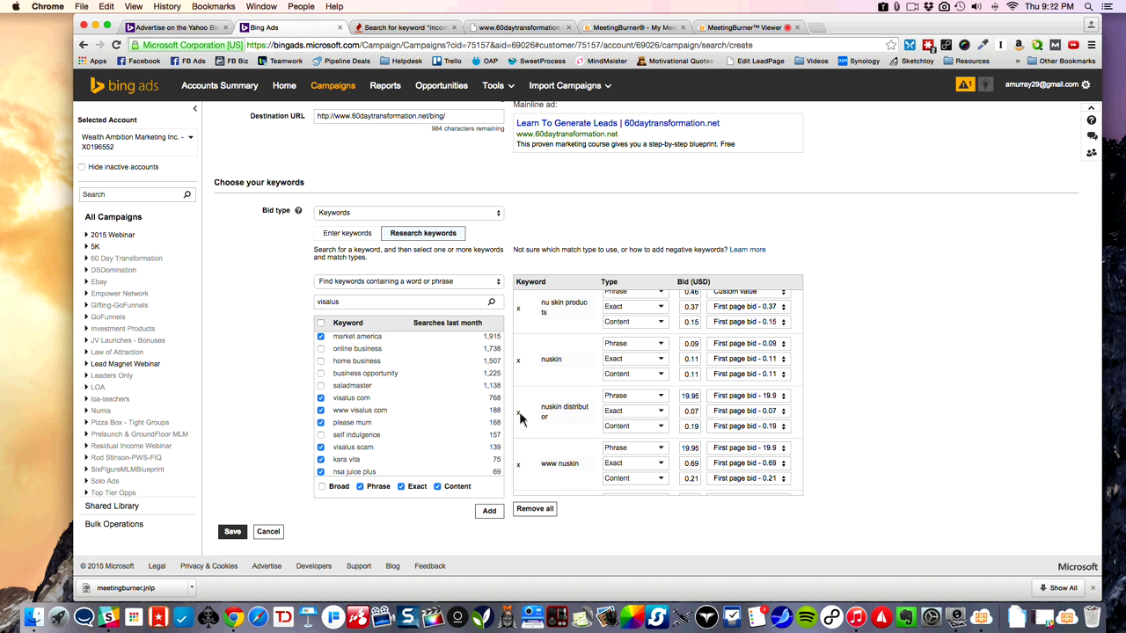
pyautogui.click(518, 413)
pyautogui.click(518, 414)
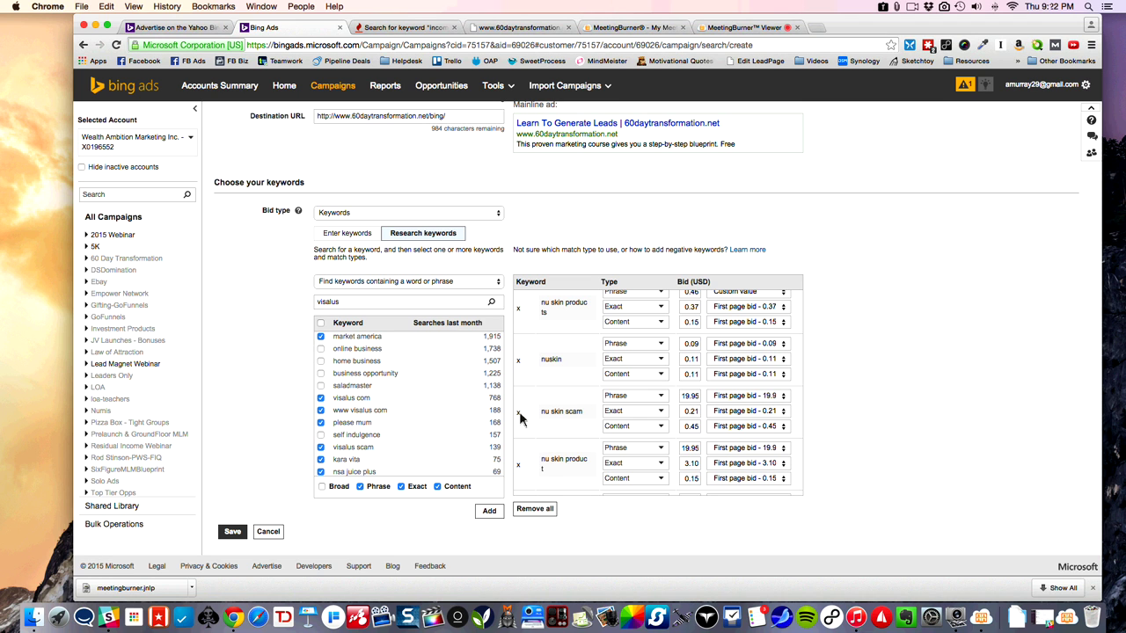
pyautogui.click(518, 414)
pyautogui.click(518, 414)
pyautogui.click(518, 414)
pyautogui.click(518, 414)
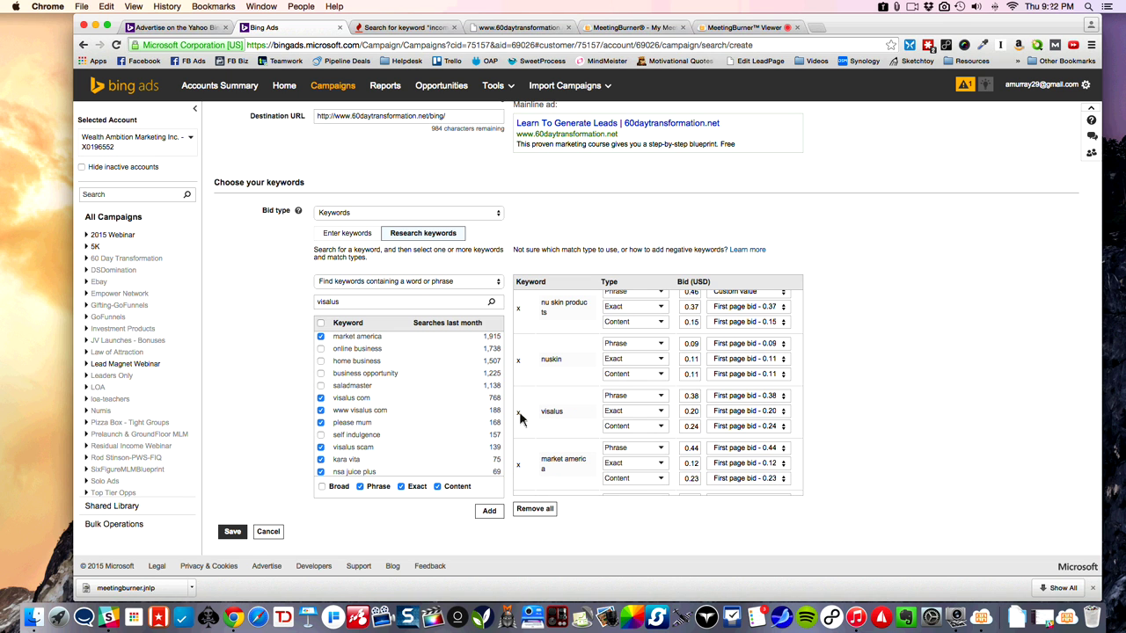
# Step: Remove the keywords www visalus com, visalus scam, kara vita and nsa juice plus from the selected keyword list
pyautogui.scroll(-4, 520, 422)
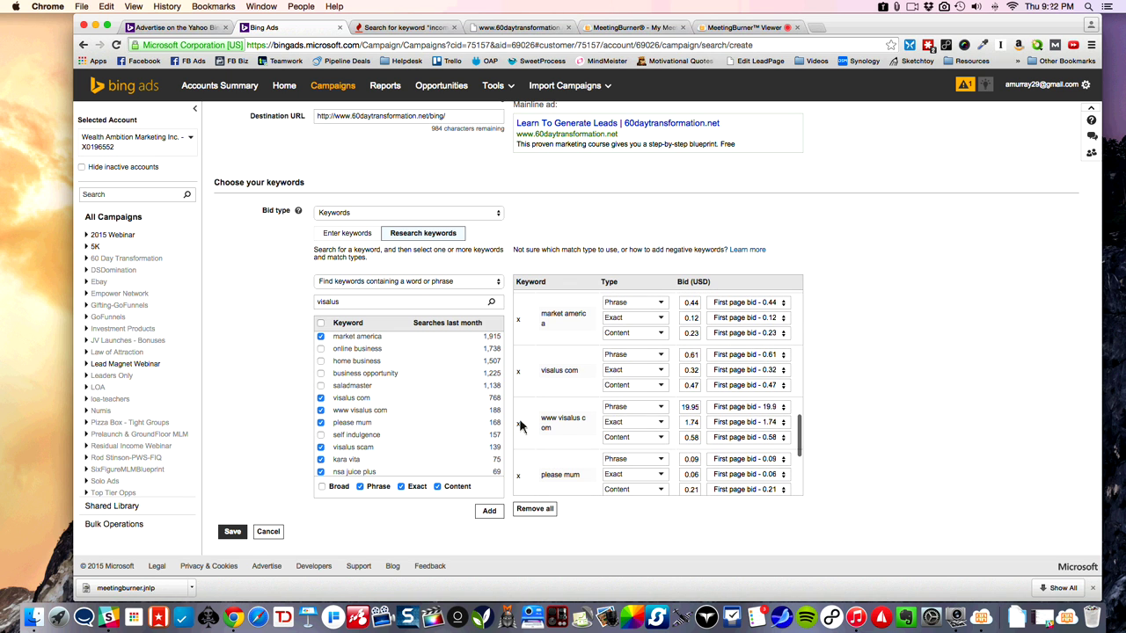
pyautogui.click(518, 423)
pyautogui.scroll(-2, 519, 413)
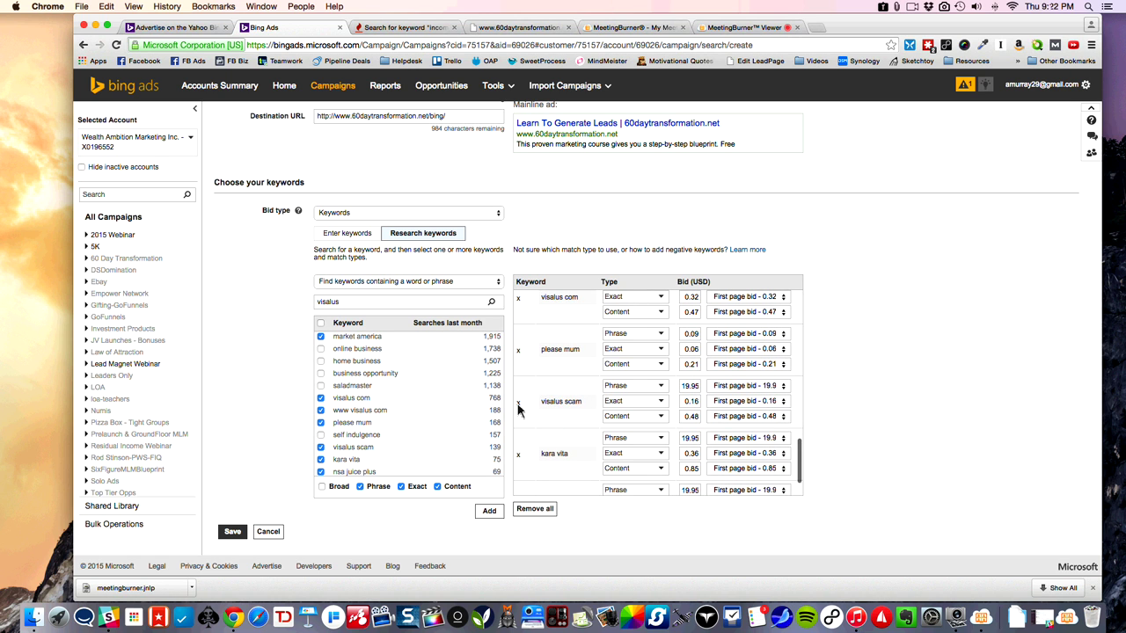
pyautogui.click(518, 404)
pyautogui.click(520, 410)
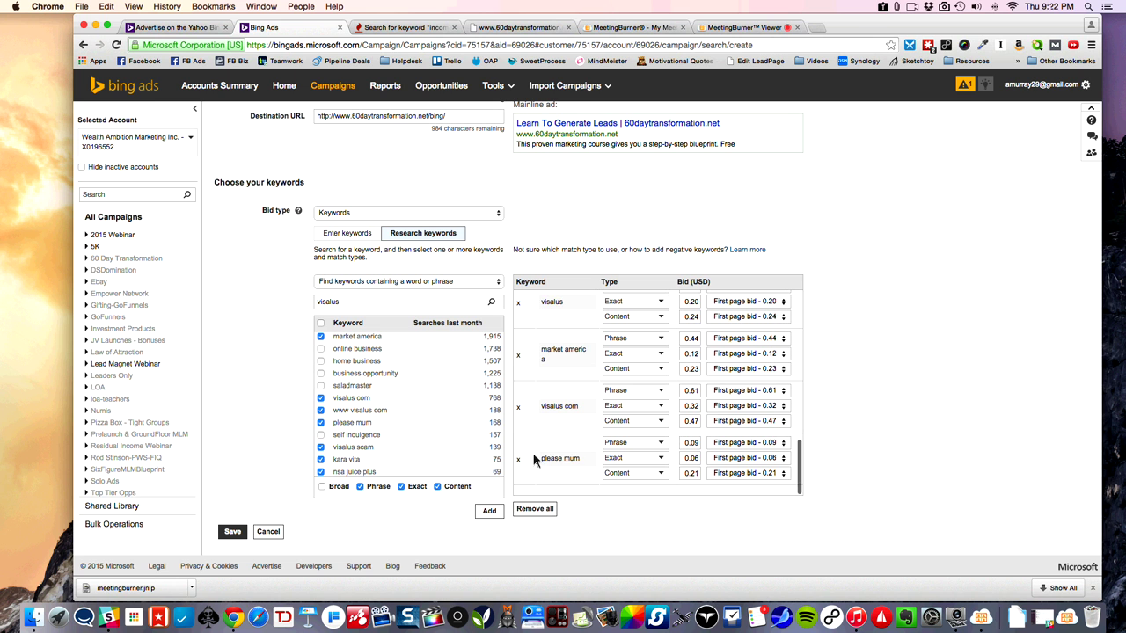
# Step: Review the keyword bids and set the exact-match bid for nuskin com to 0.45 USD
pyautogui.scroll(3, 545, 457)
pyautogui.scroll(5, 552, 455)
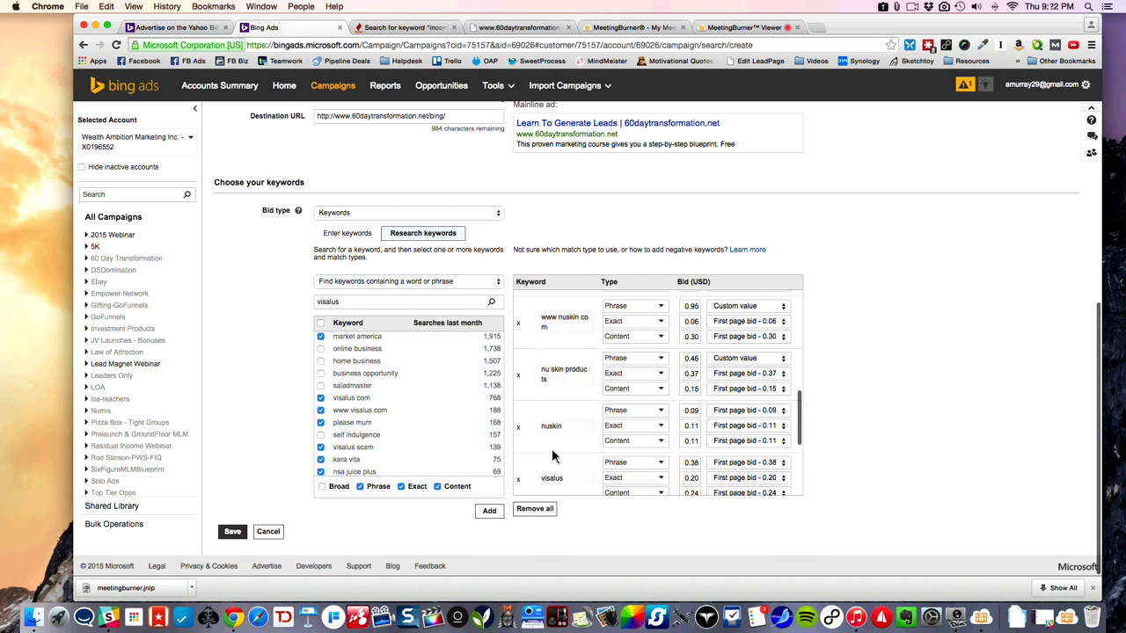
pyautogui.scroll(4, 552, 455)
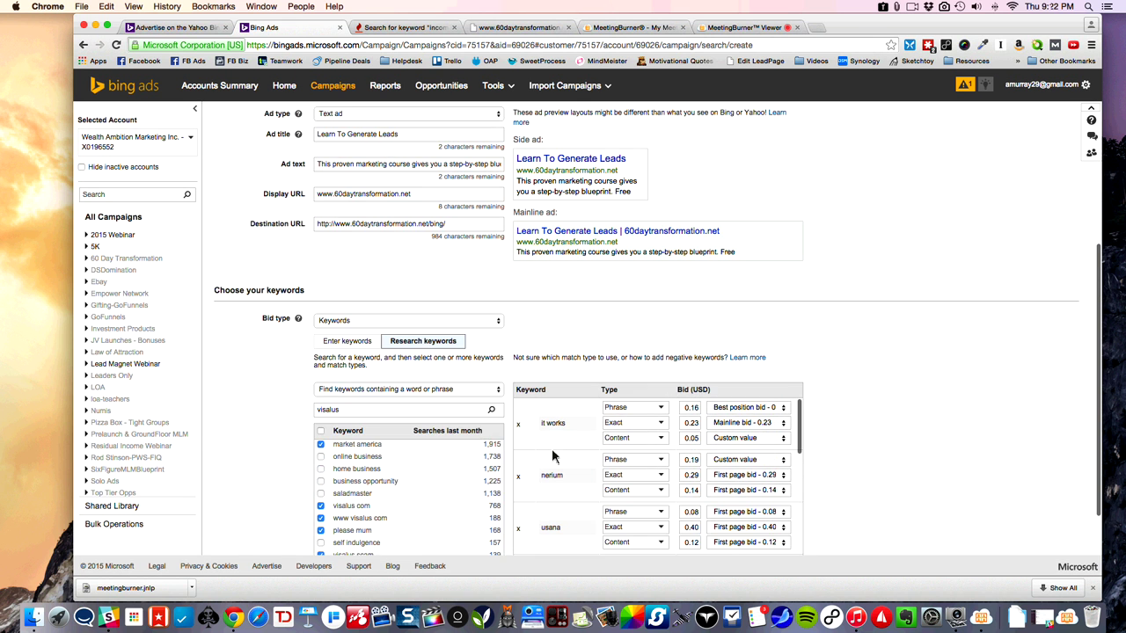
pyautogui.scroll(-3, 821, 409)
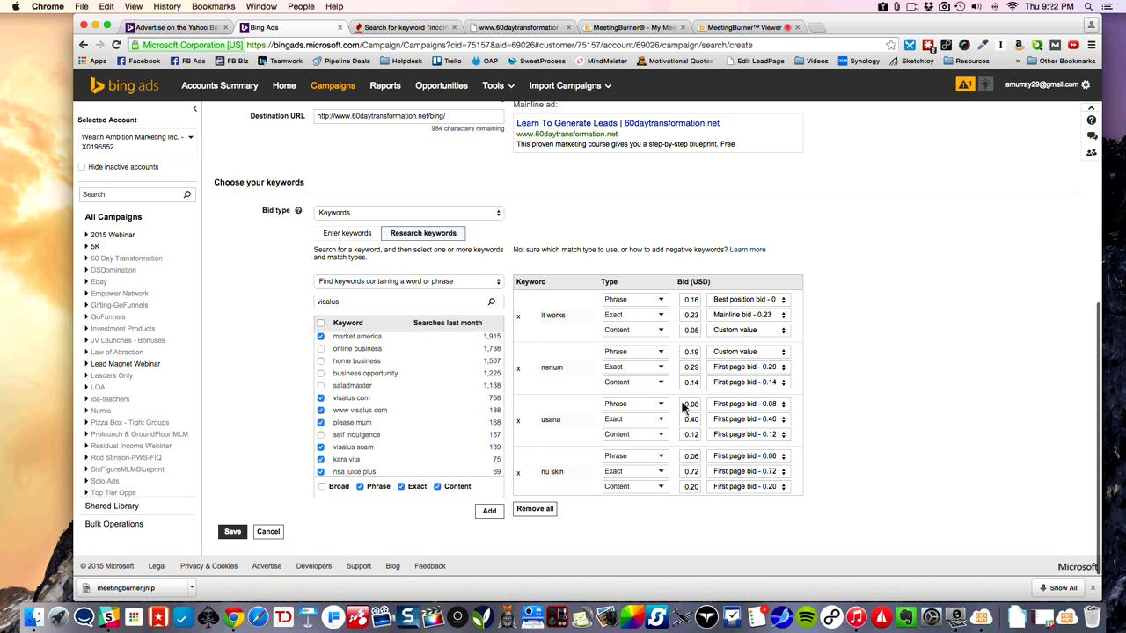
pyautogui.scroll(-5, 675, 401)
pyautogui.scroll(-2, 675, 397)
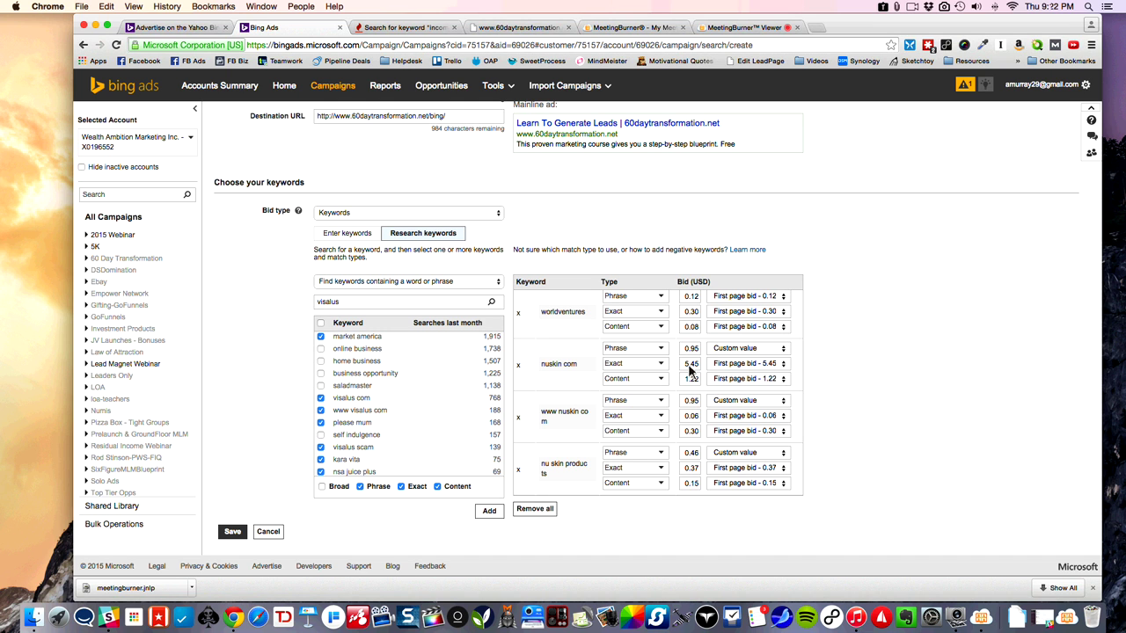
pyautogui.click(683, 370)
pyautogui.scroll(3, 684, 375)
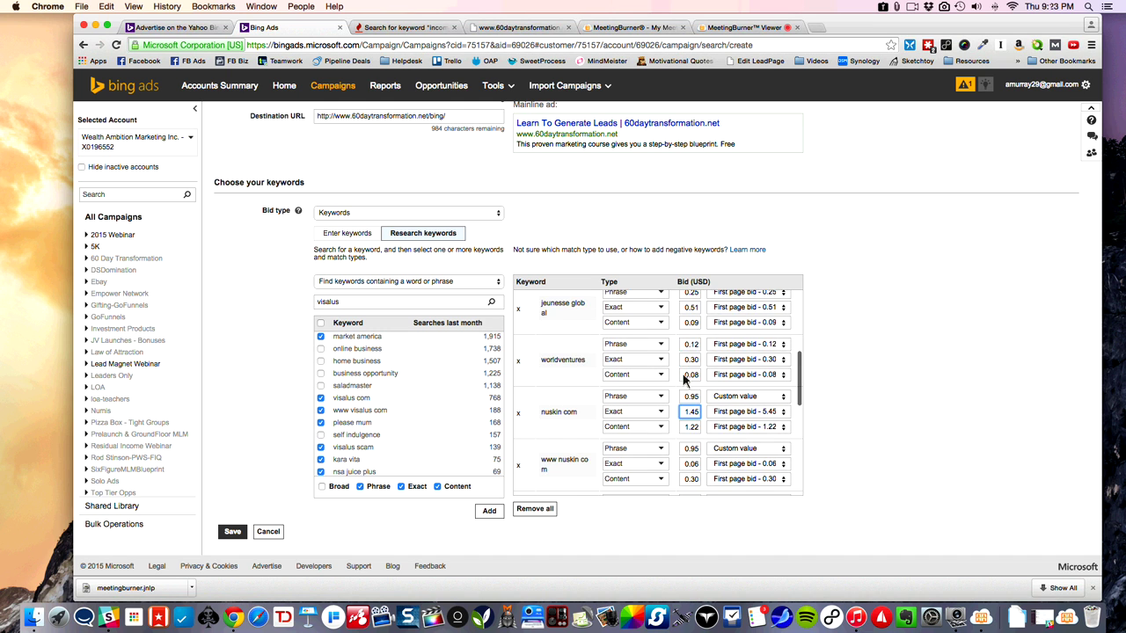
pyautogui.scroll(-2, 685, 379)
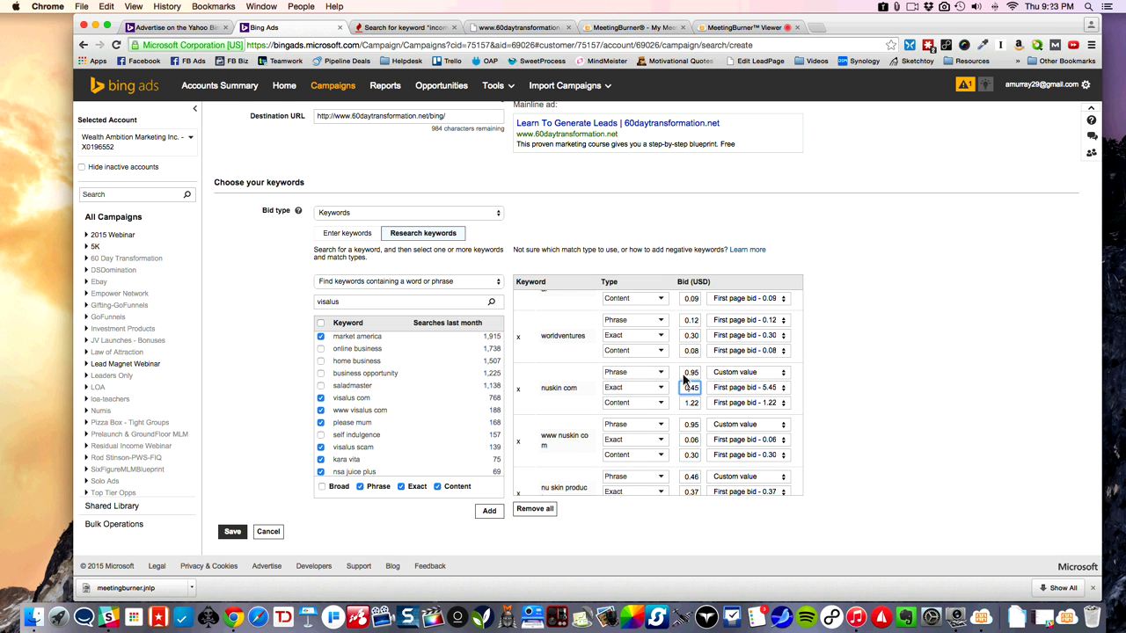
pyautogui.scroll(-4, 709, 412)
pyautogui.scroll(-4, 705, 422)
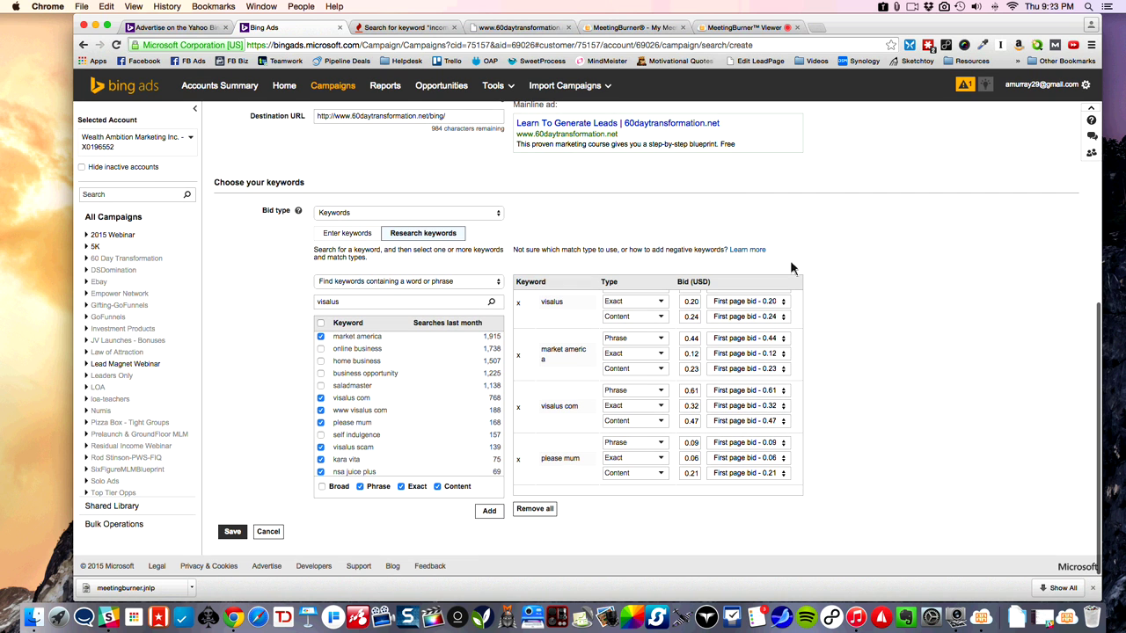
# Step: Open bing.com in a new browser tab and search for "nuskin scam"
pyautogui.click(818, 31)
pyautogui.write('bing.com')
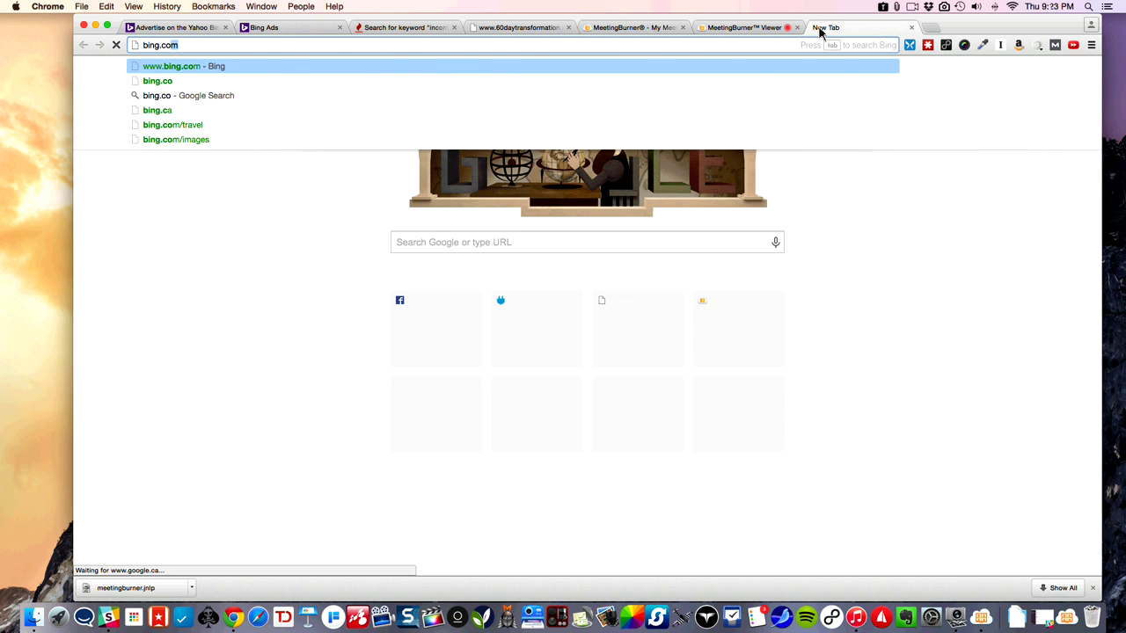
pyautogui.press('Return')
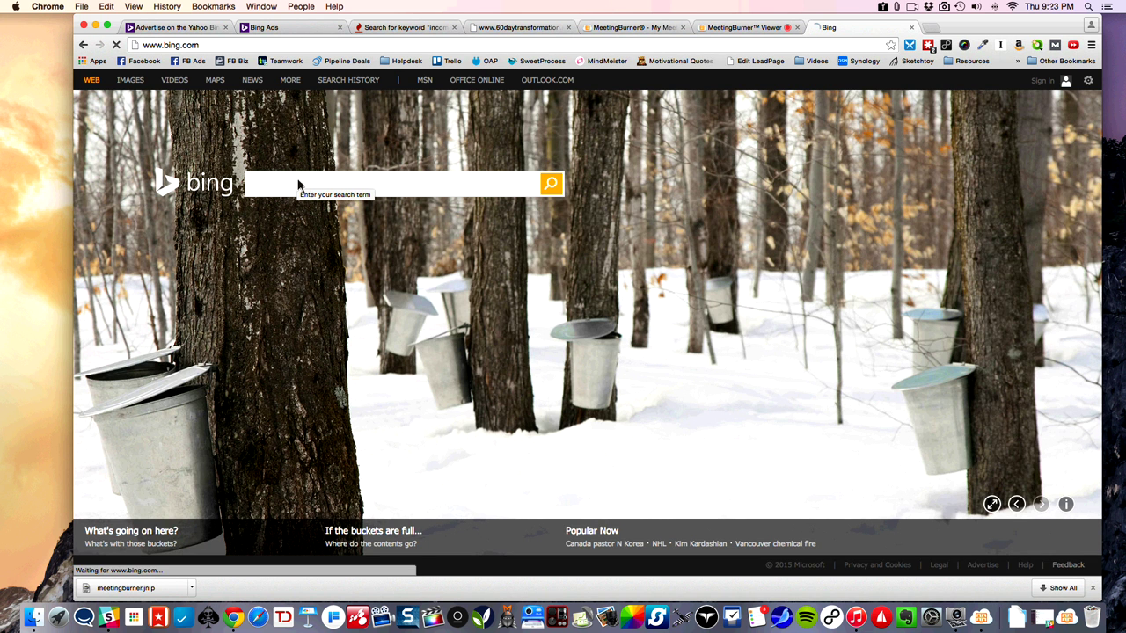
pyautogui.write('nuskin scam')
pyautogui.press('Return')
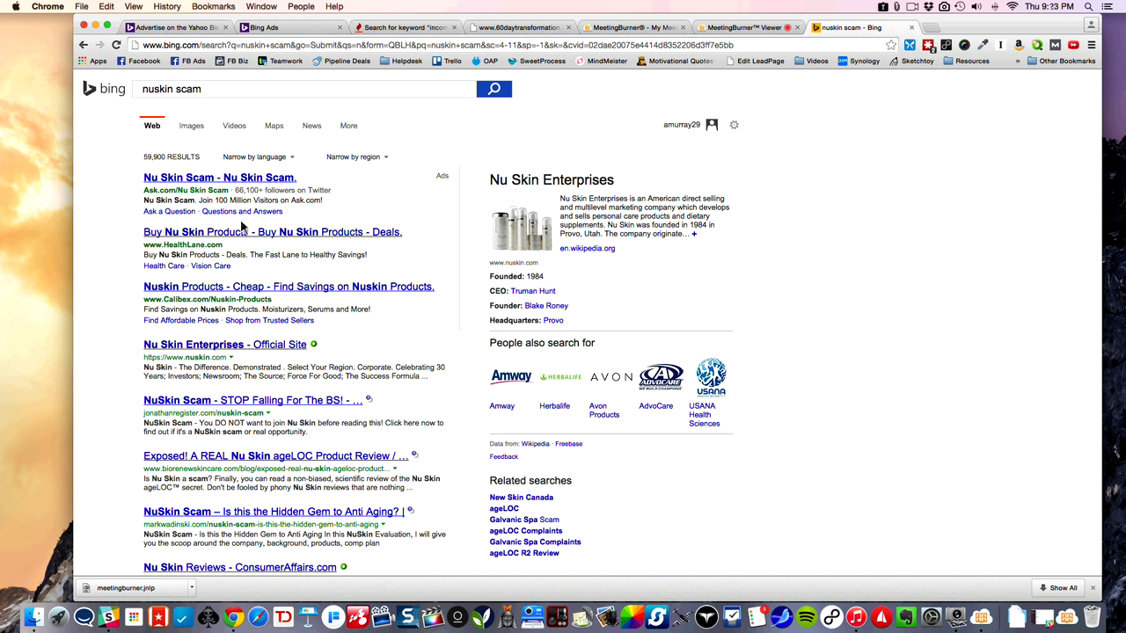
# Step: Examine the ads and organic results, and open the Buy Nu Skin Products ad from HealthLane
pyautogui.scroll(-3, 244, 224)
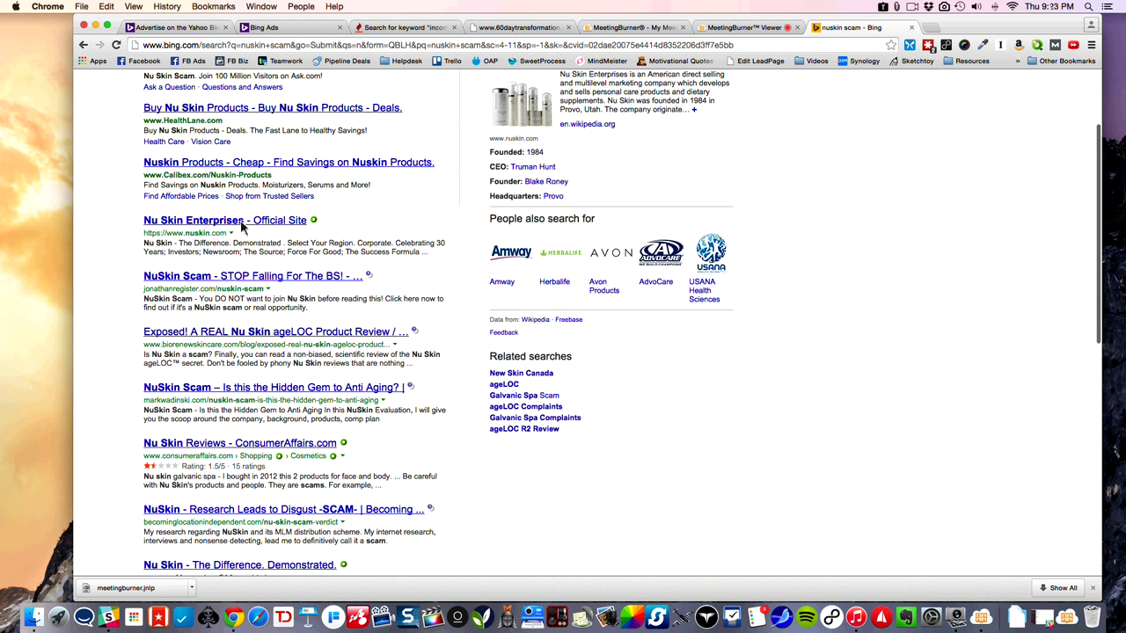
pyautogui.scroll(3, 237, 227)
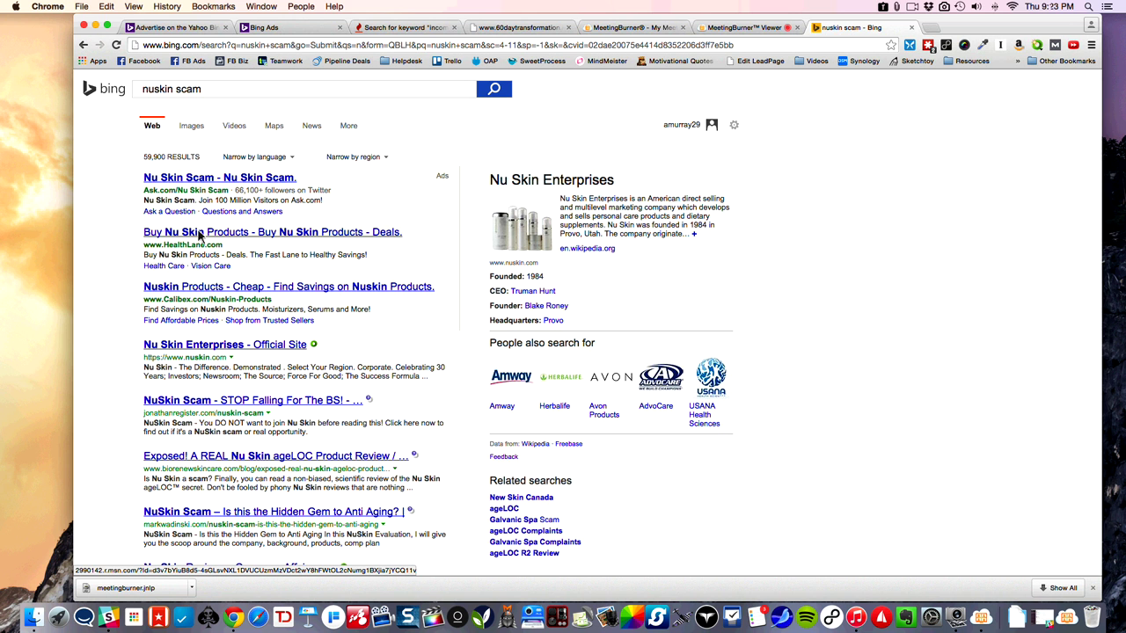
pyautogui.click(199, 234)
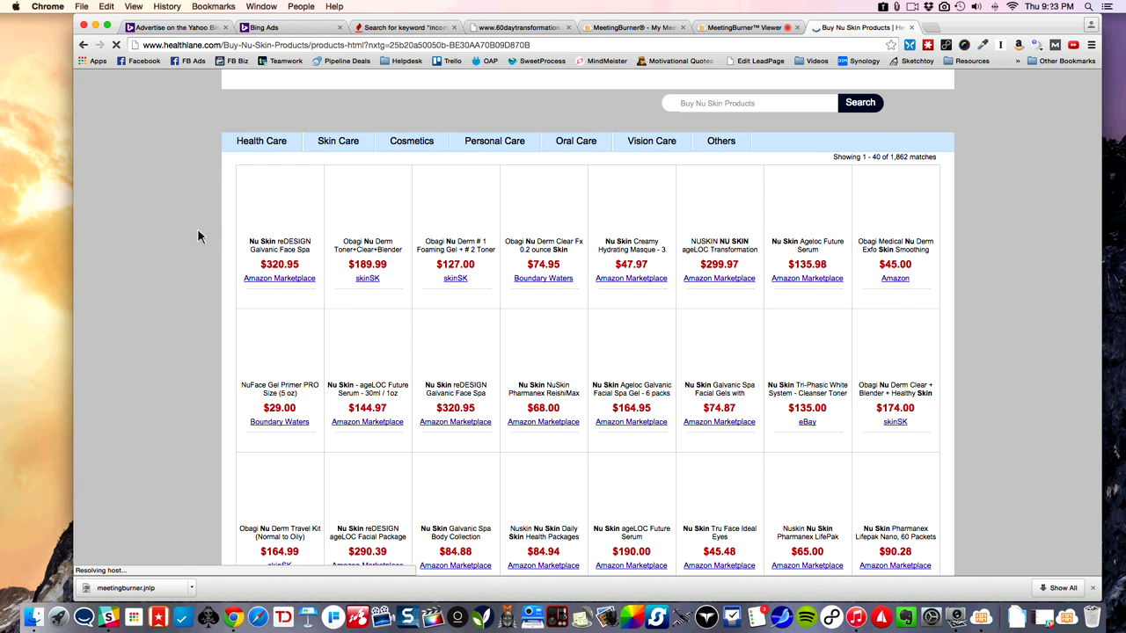
# Step: Return to the Bing Ads campaign creation page and proceed to the bids, targeting and advanced settings
pyautogui.click(748, 27)
pyautogui.click(634, 28)
pyautogui.click(552, 29)
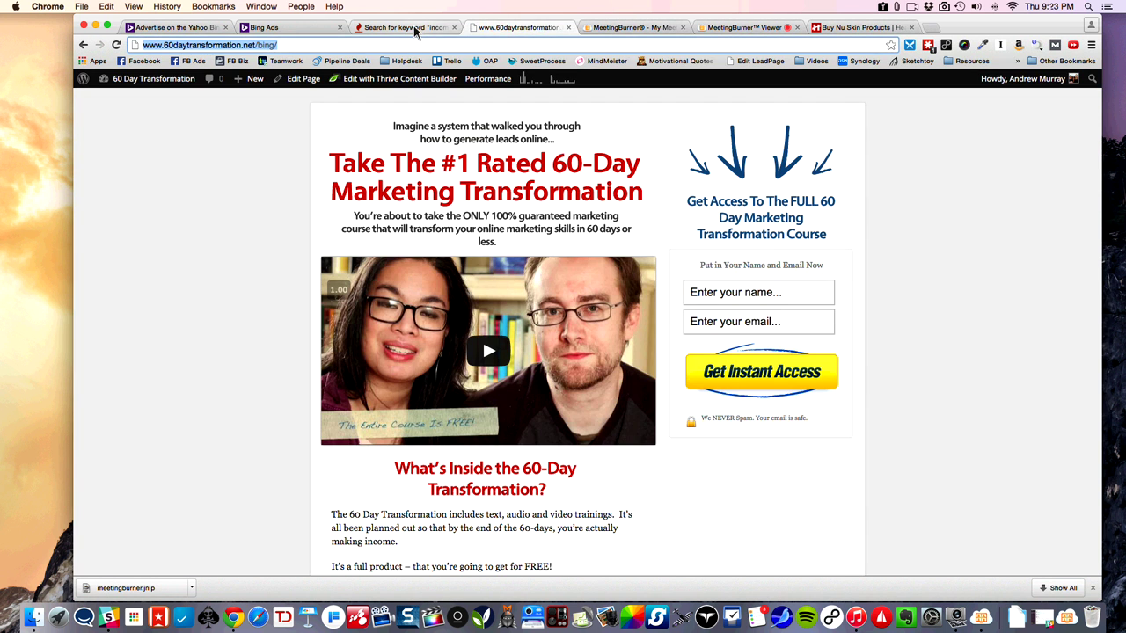
pyautogui.click(404, 28)
pyautogui.click(274, 29)
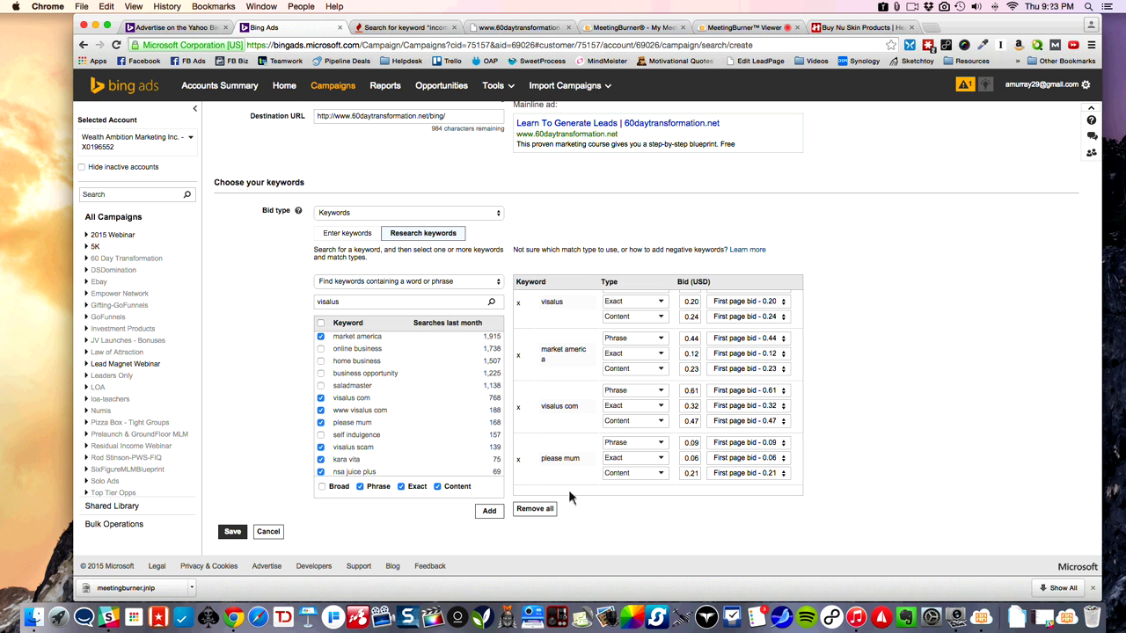
pyautogui.click(233, 532)
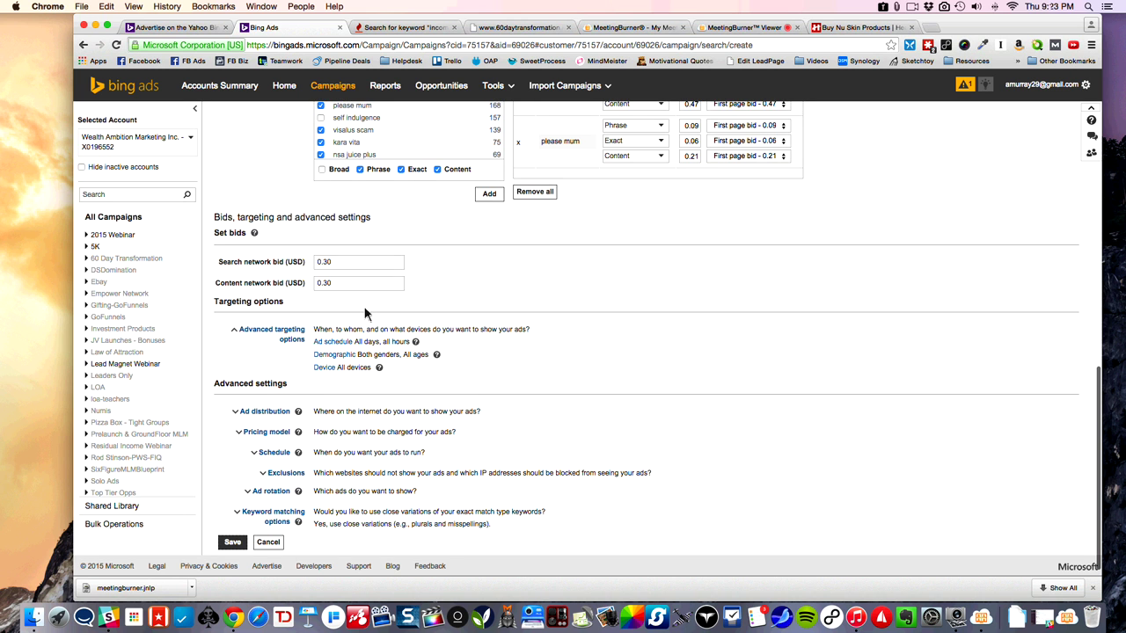
# Step: Set the content network bid to 0.05 USD
pyautogui.scroll(3, 365, 313)
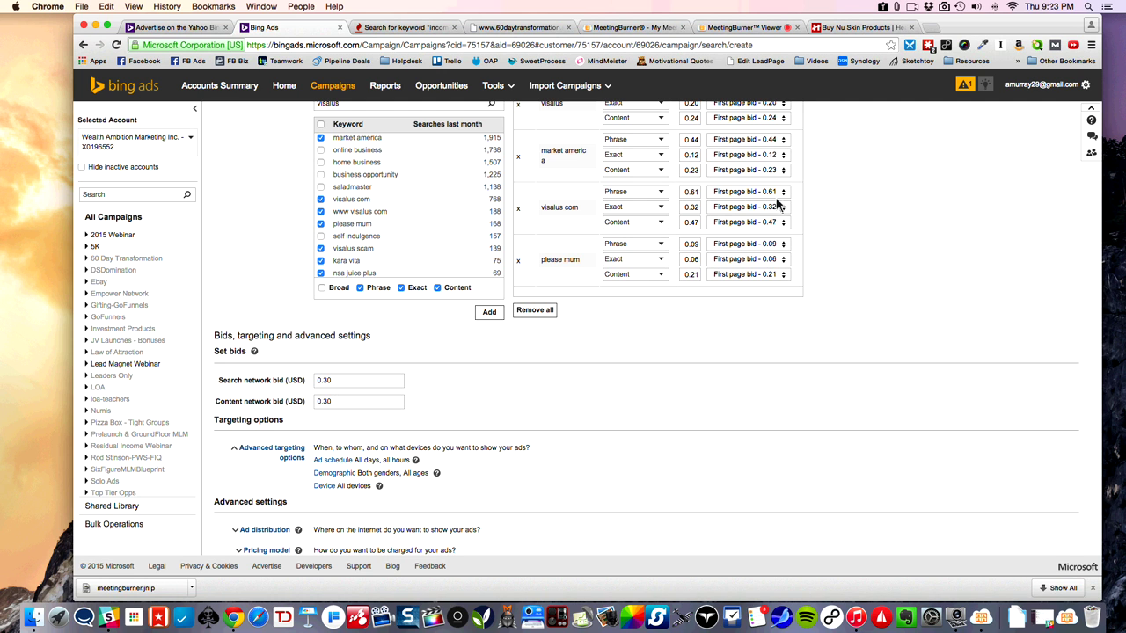
pyautogui.click(327, 385)
pyautogui.moveTo(326, 404); pyautogui.dragTo(358, 407)
# Step: Expand the ad schedule in the advanced targeting options and keep All days as the targeted days
pyautogui.scroll(-3, 381, 402)
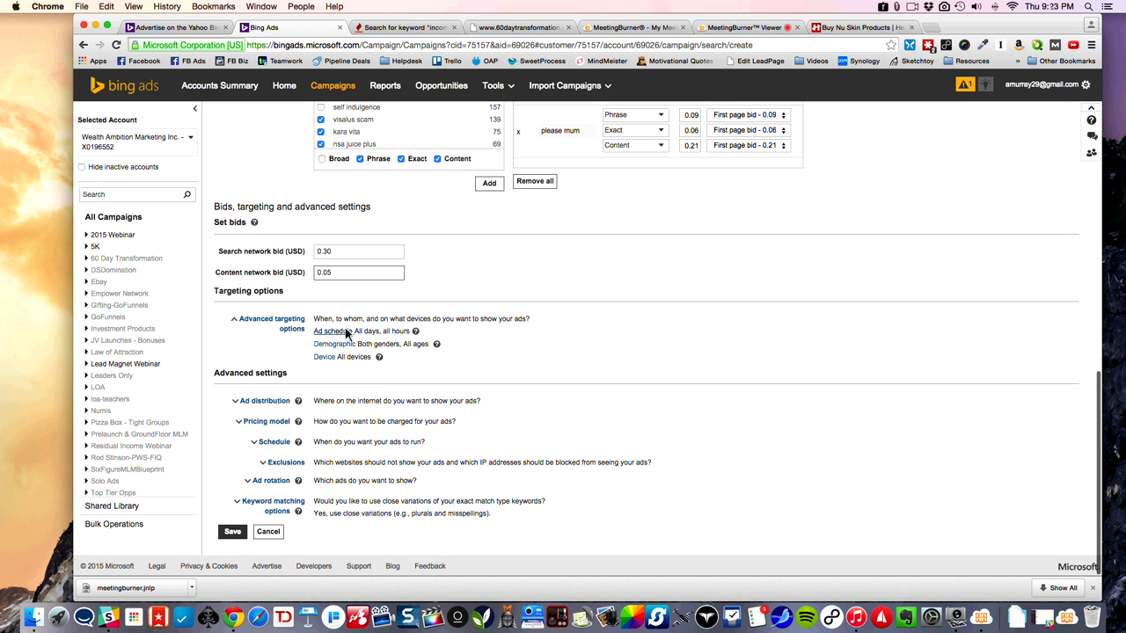
pyautogui.click(262, 325)
pyautogui.click(275, 355)
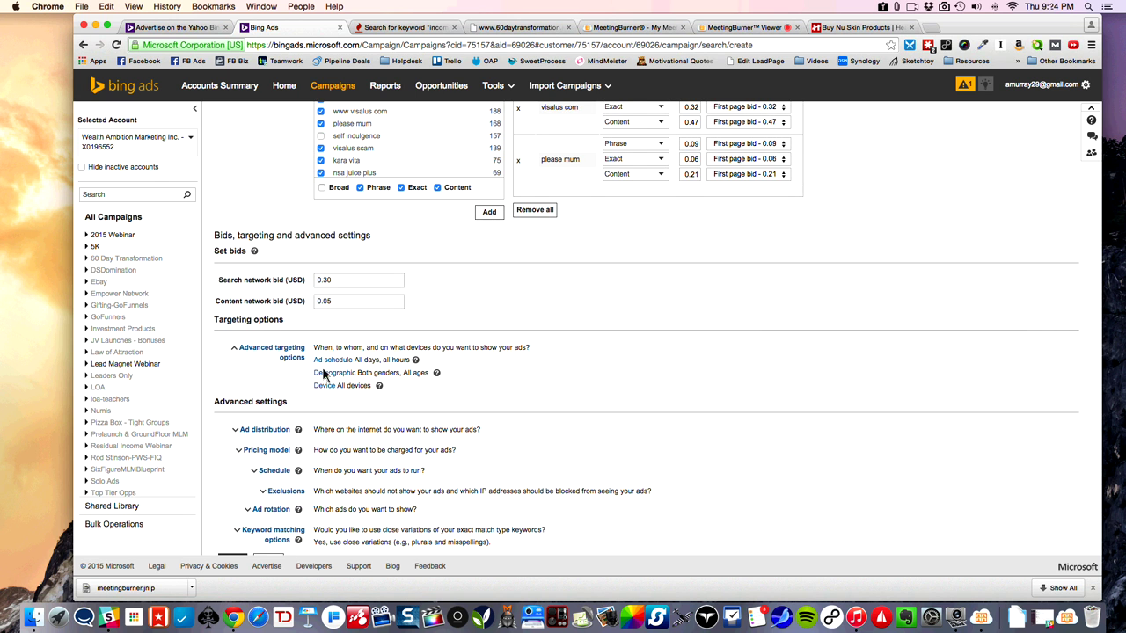
pyautogui.click(332, 359)
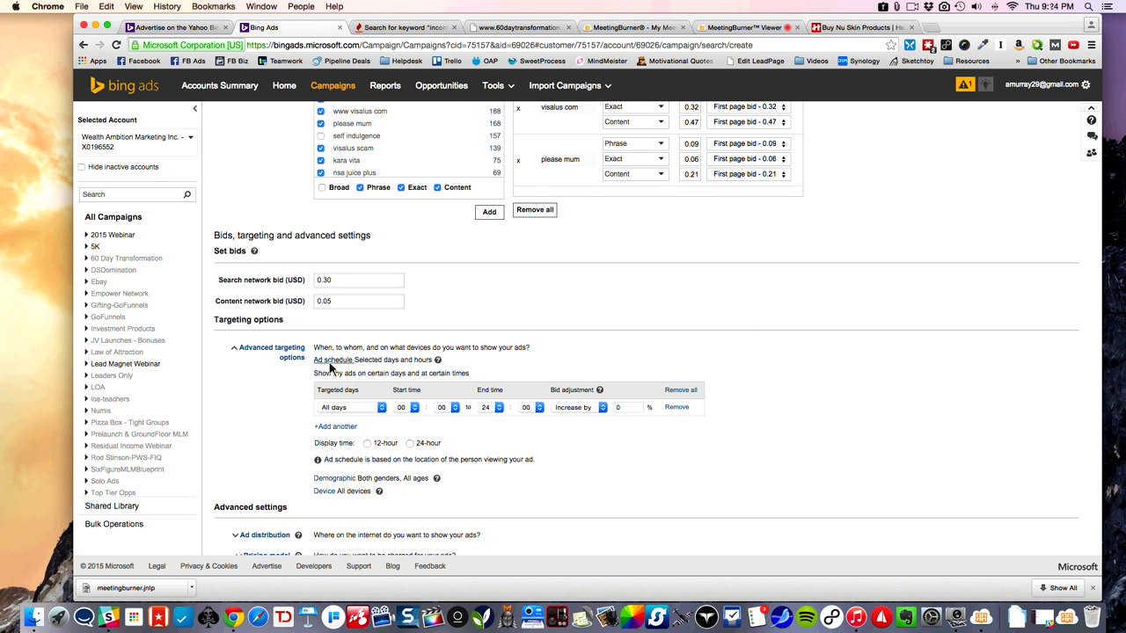
pyautogui.click(356, 408)
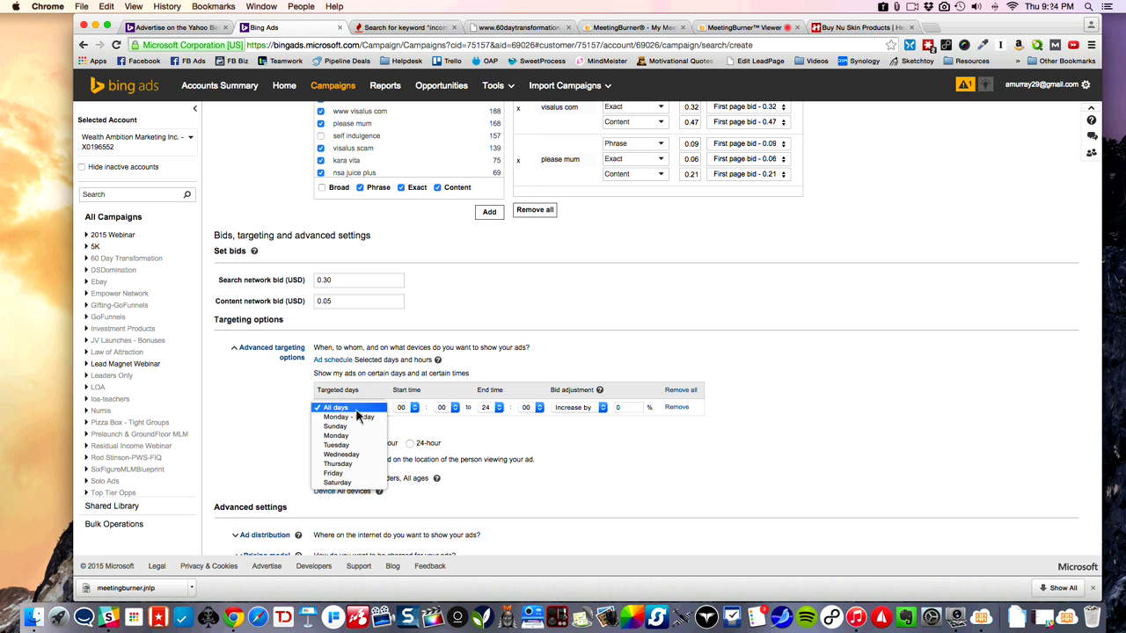
pyautogui.click(341, 409)
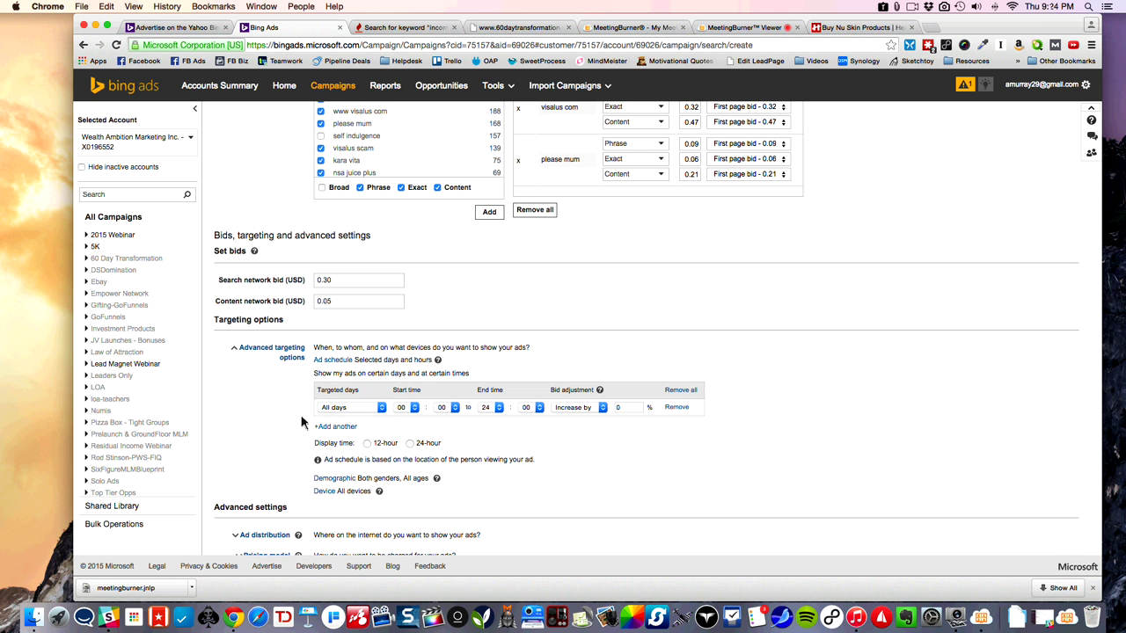
# Step: Check the demographic targeting option, and expand the device targeting with its smartphone operating system list
pyautogui.scroll(-1, 402, 444)
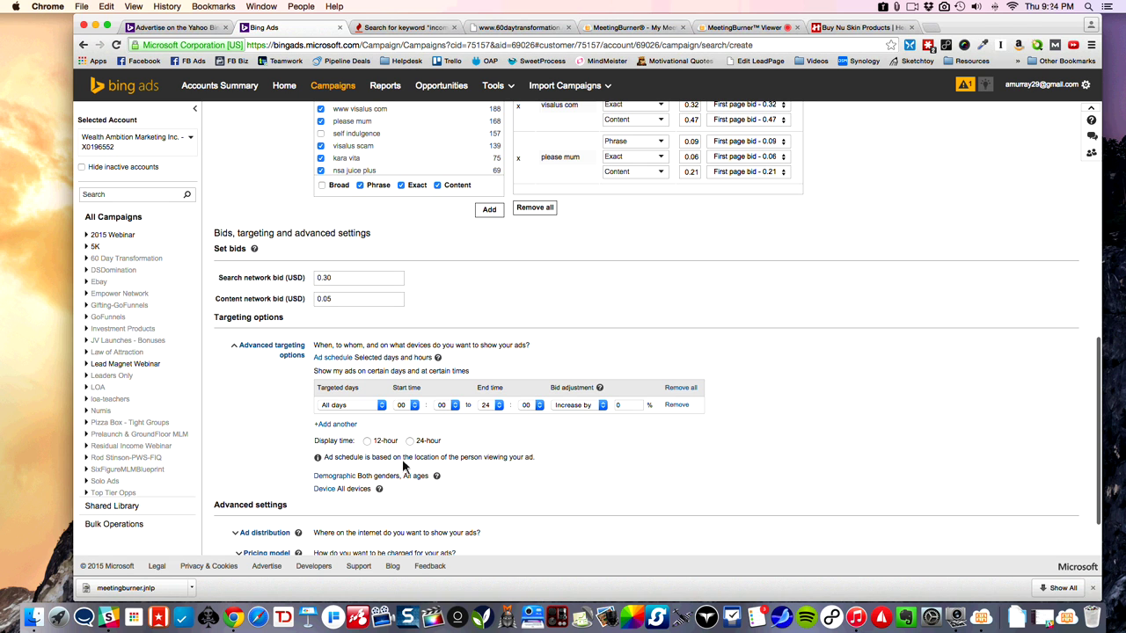
pyautogui.click(342, 479)
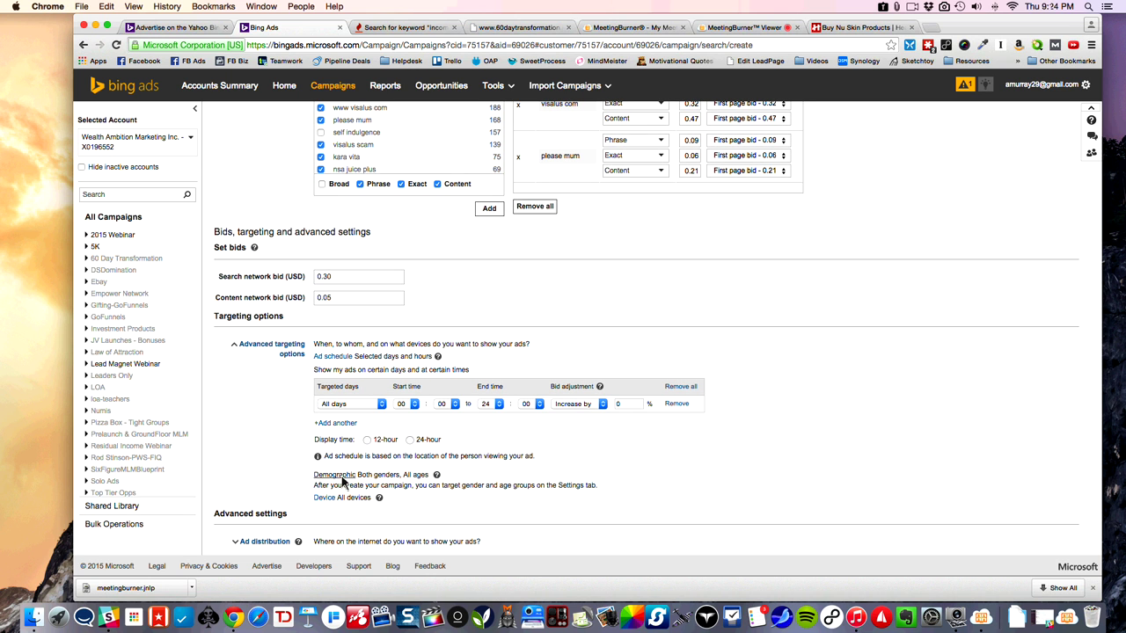
pyautogui.click(335, 476)
pyautogui.click(327, 489)
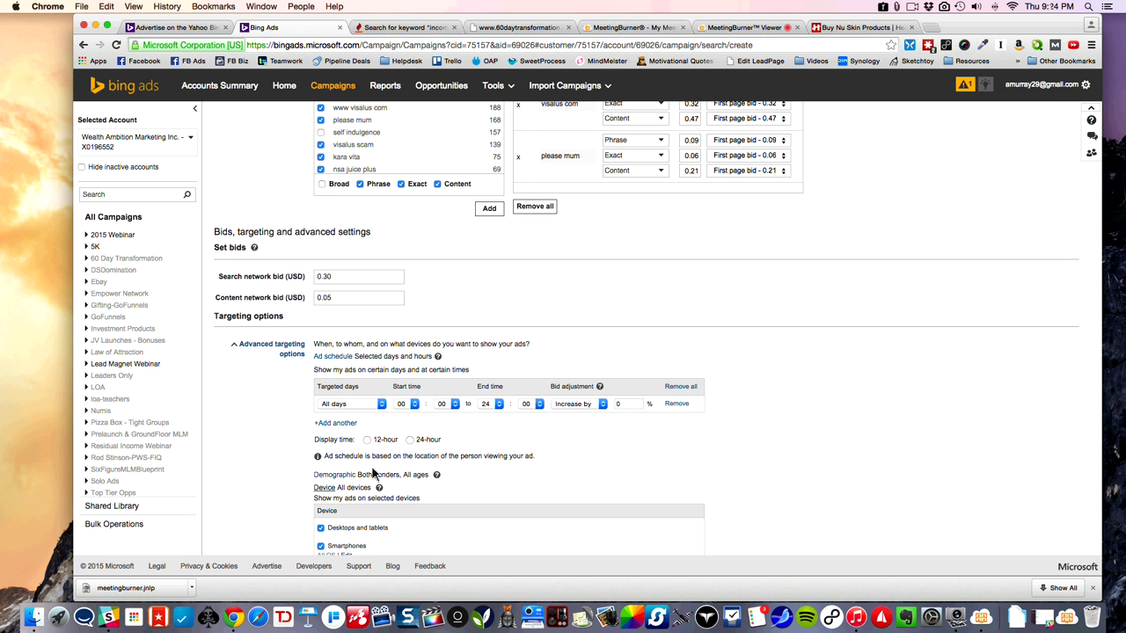
pyautogui.scroll(-5, 377, 473)
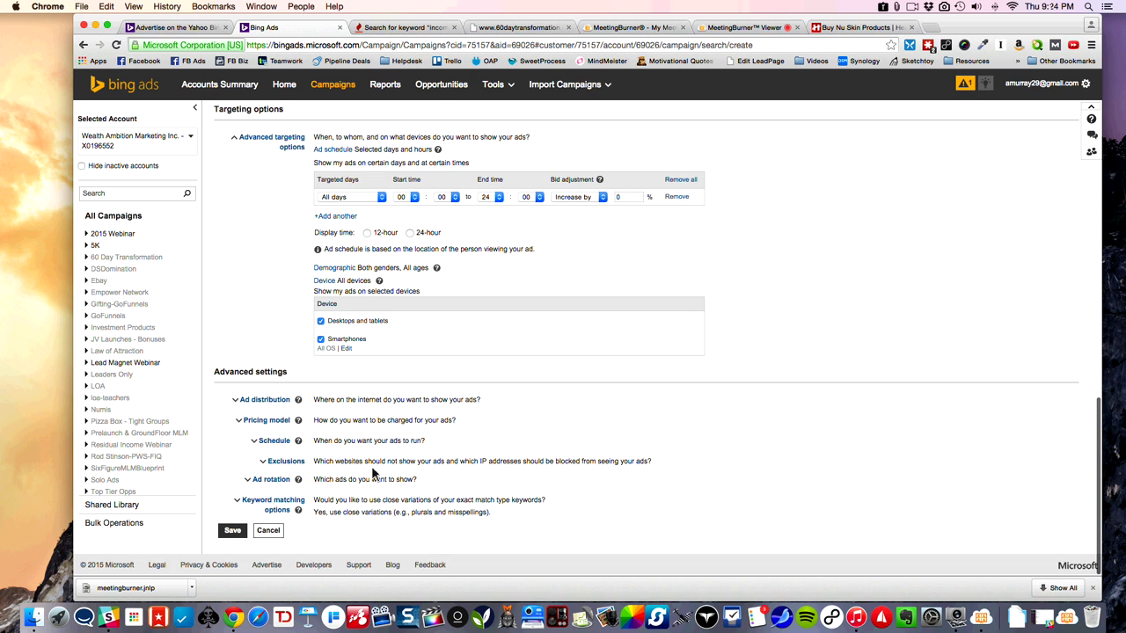
pyautogui.click(345, 349)
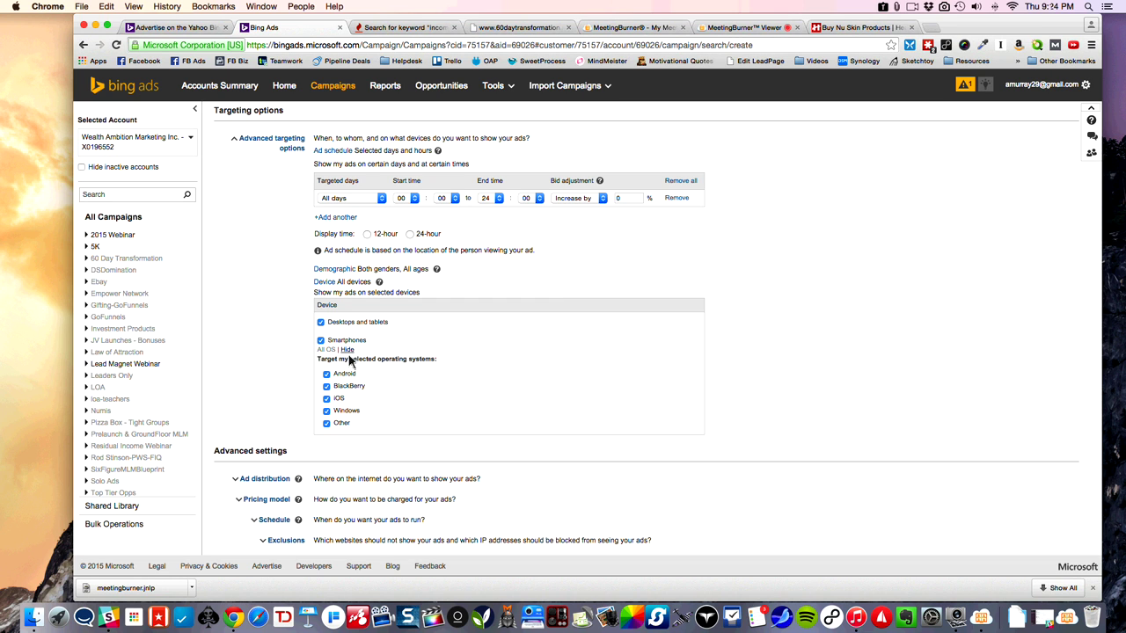
# Step: Limit the smartphone operating systems to Android, BlackBerry and iOS, excluding Windows and Other
pyautogui.click(327, 411)
pyautogui.click(327, 374)
pyautogui.click(328, 386)
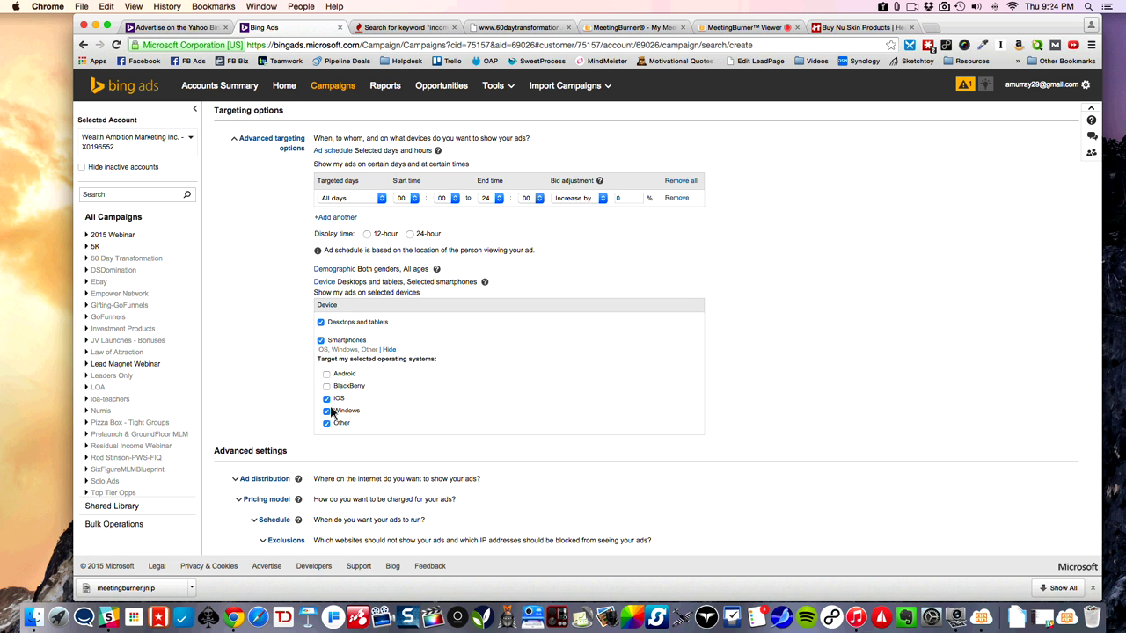
pyautogui.click(328, 412)
pyautogui.click(327, 423)
pyautogui.click(328, 375)
pyautogui.click(327, 386)
# Step: Exclude smartphones from the device targeting, leaving only desktops and tablets, and collapse the operating system list
pyautogui.scroll(-2, 408, 406)
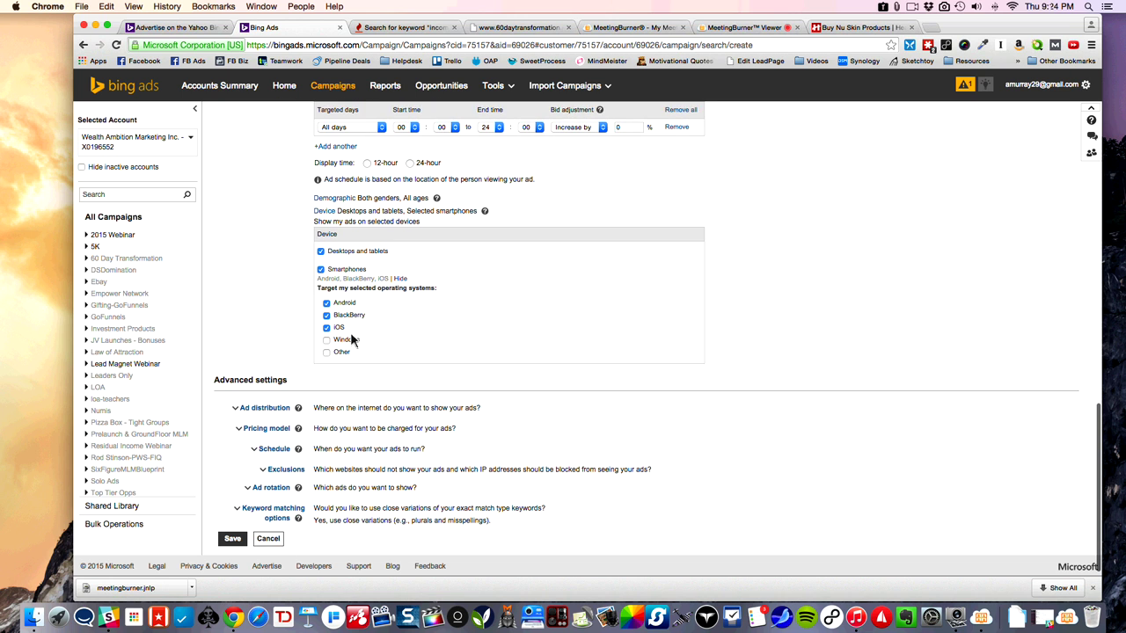
pyautogui.click(321, 266)
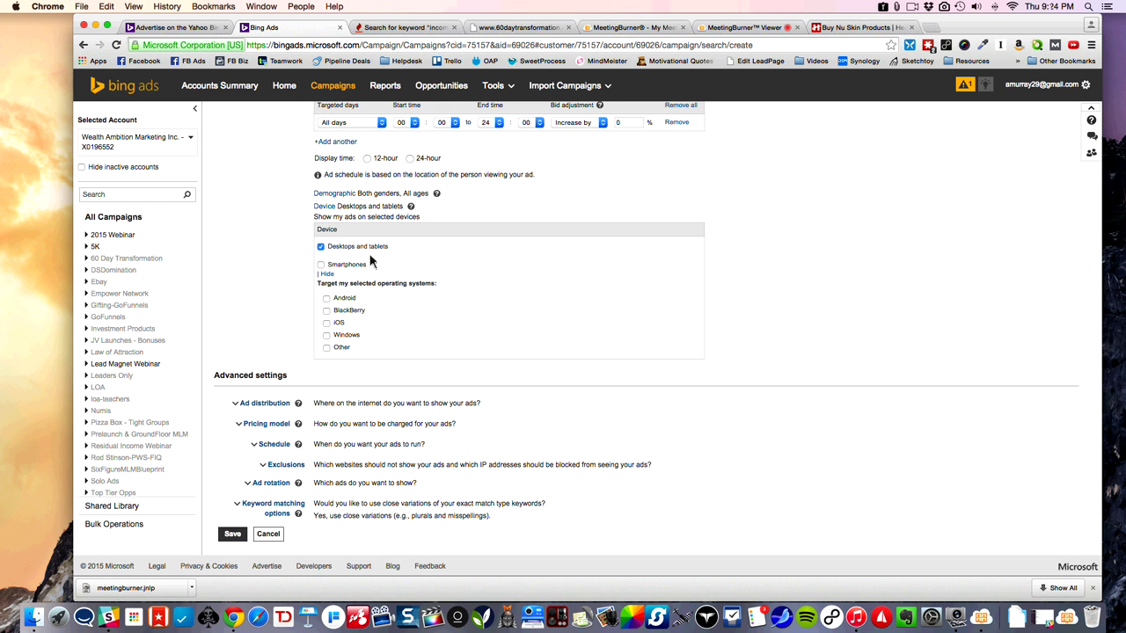
pyautogui.click(330, 274)
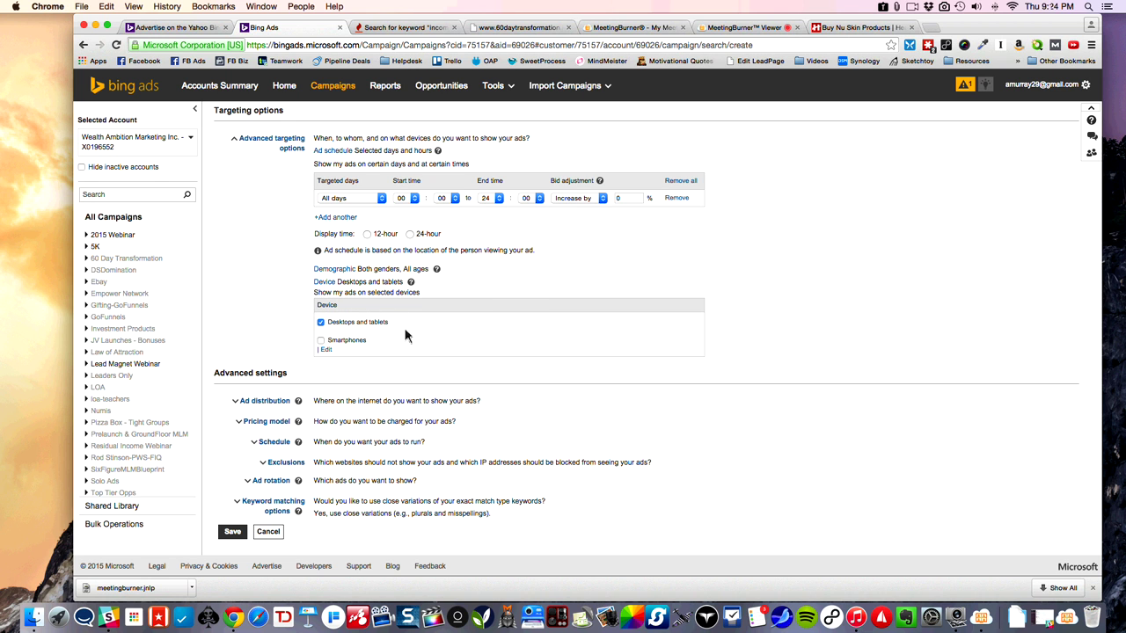
# Step: Expand the ad distribution settings and limit the search network to Bing and Yahoo! search (owned and operated) only, keeping the content network included
pyautogui.scroll(-2, 415, 344)
pyautogui.click(275, 406)
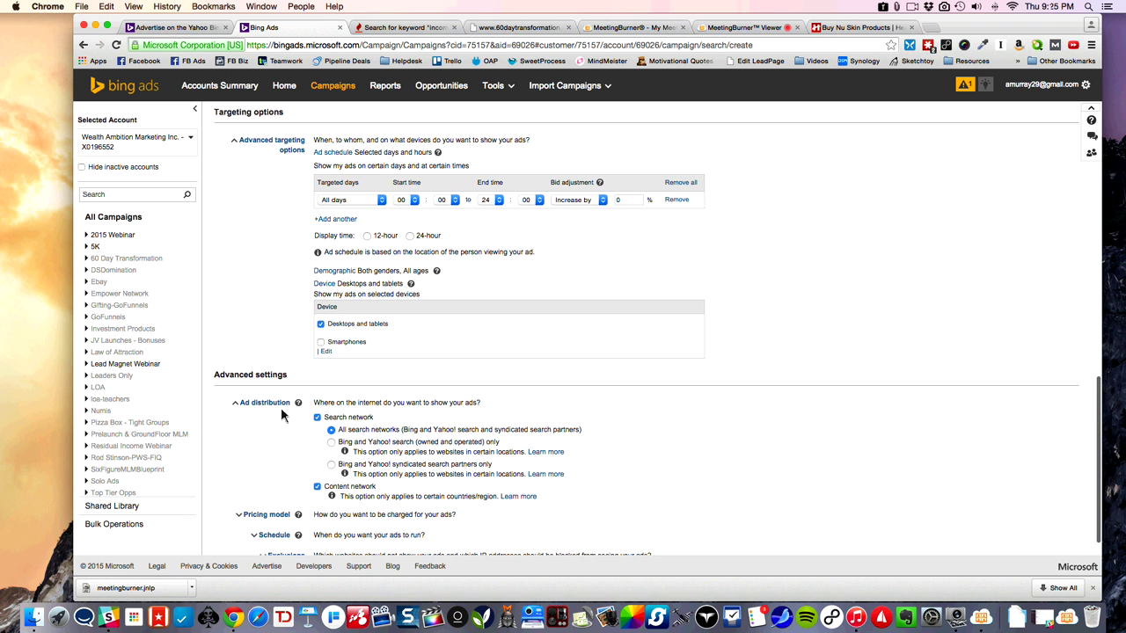
pyautogui.scroll(-2, 281, 407)
pyautogui.scroll(-1, 282, 415)
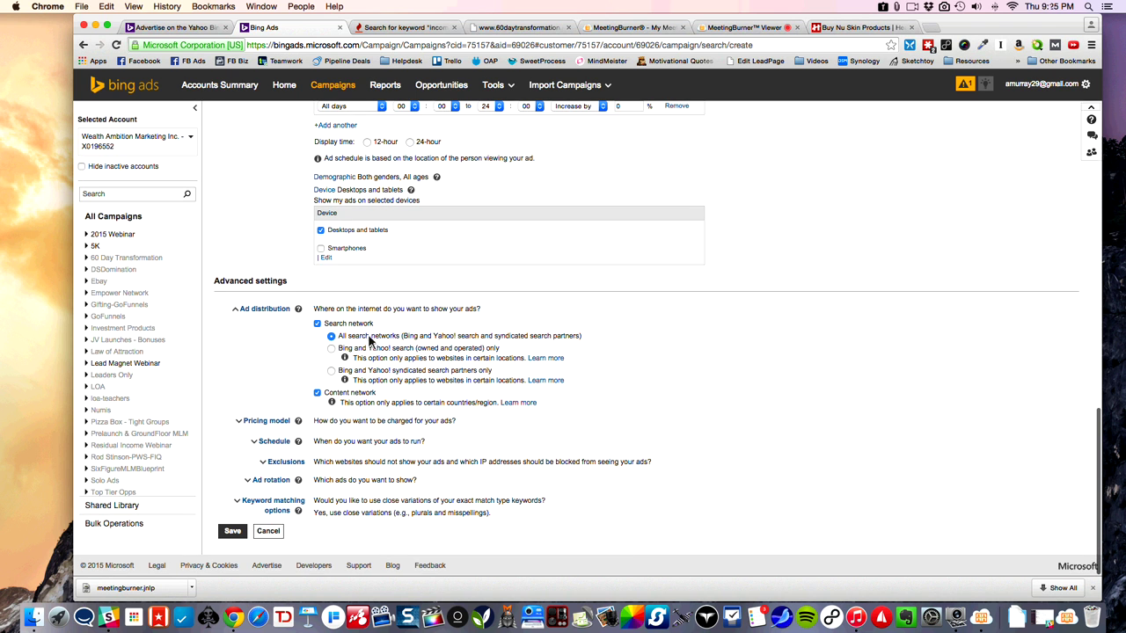
pyautogui.click(317, 394)
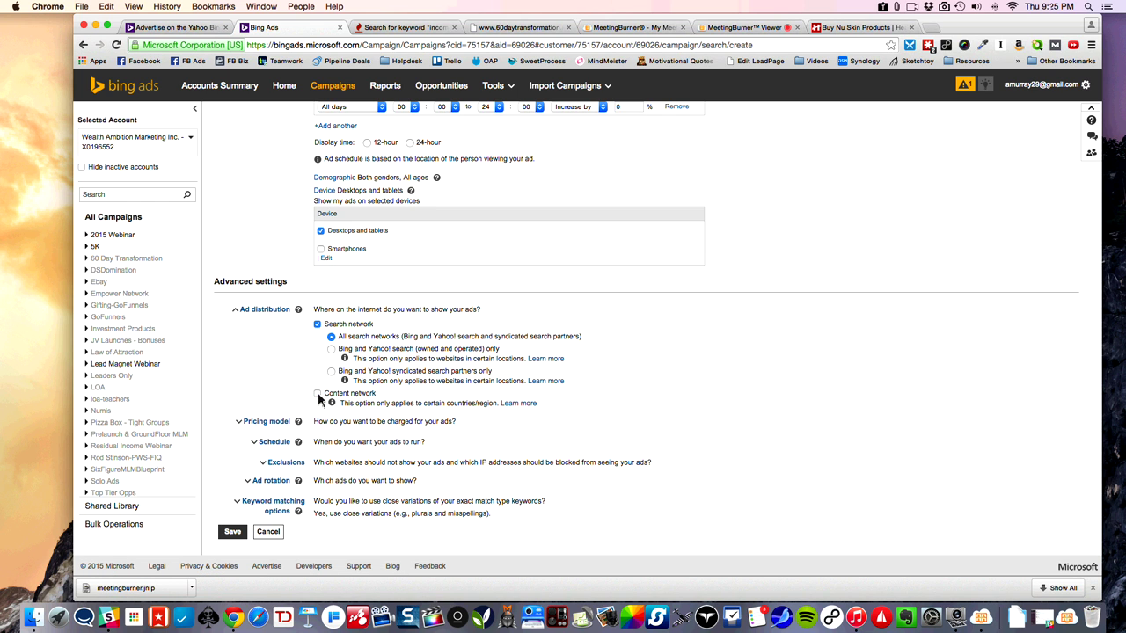
pyautogui.click(318, 395)
# Step: Read the help on the search network and the linked traffic quality overview, and return to the campaign settings
pyautogui.click(552, 360)
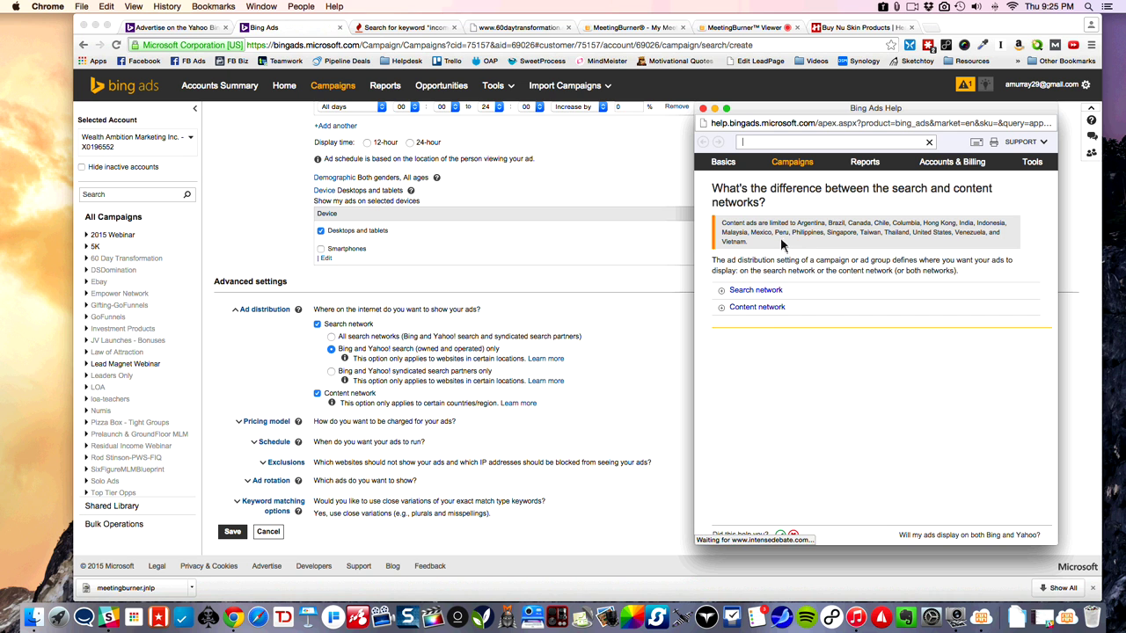
pyautogui.click(739, 294)
pyautogui.scroll(-4, 737, 295)
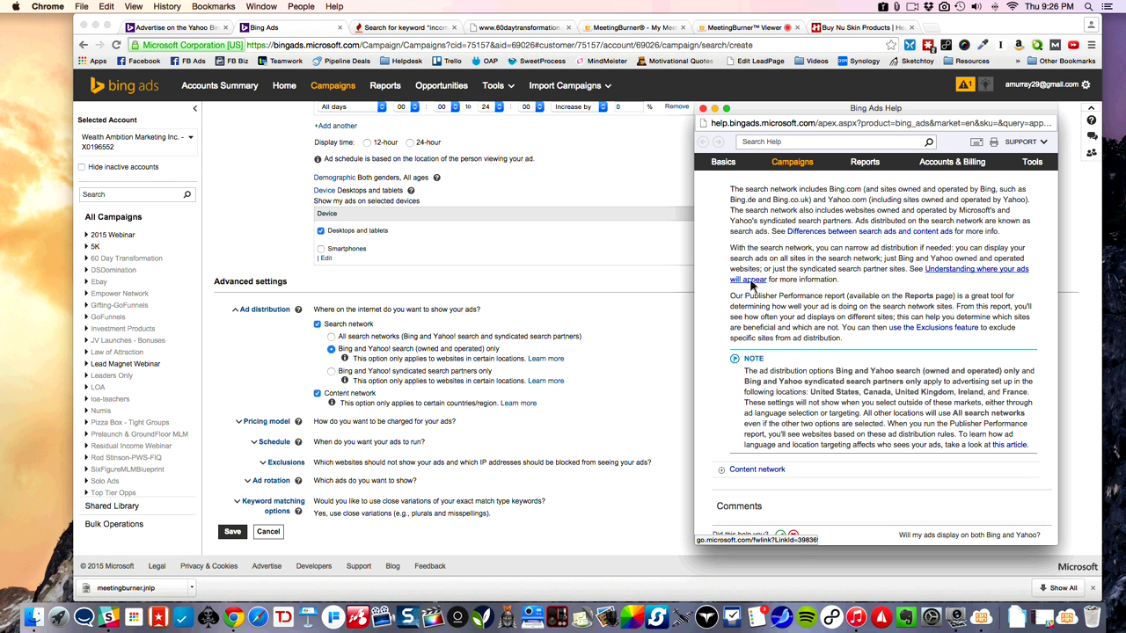
pyautogui.click(750, 280)
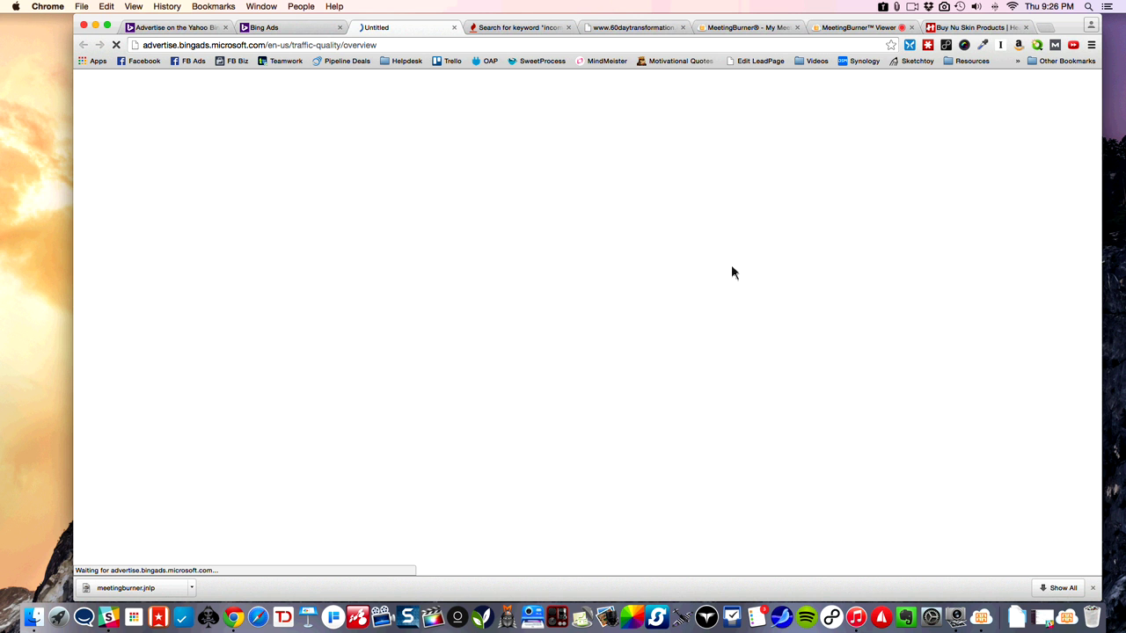
pyautogui.scroll(-5, 600, 349)
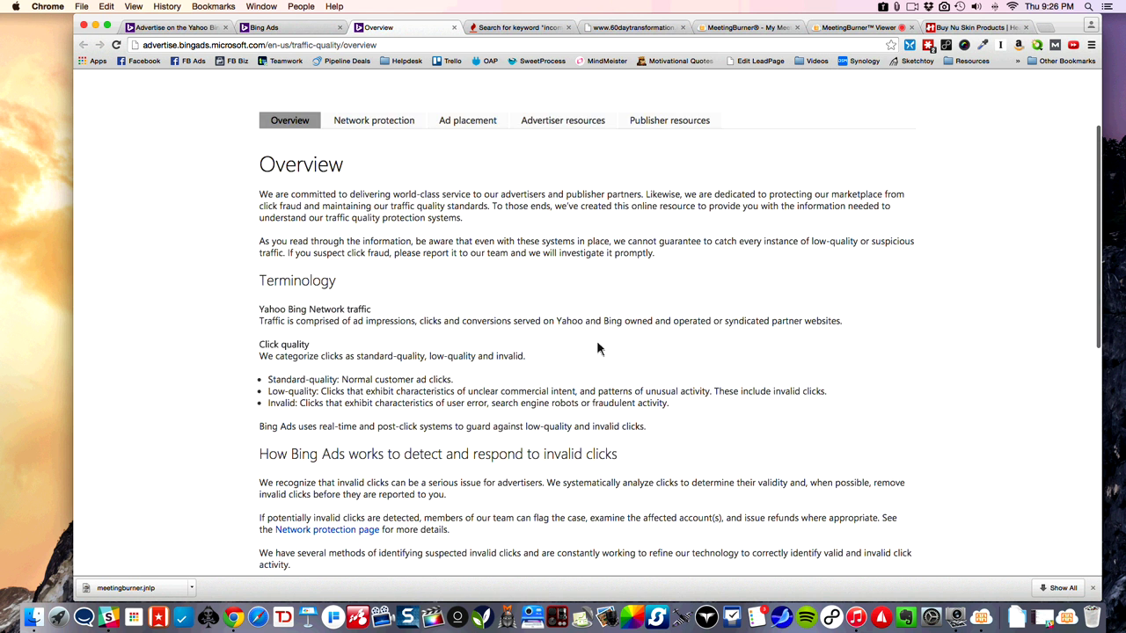
pyautogui.scroll(-3, 597, 350)
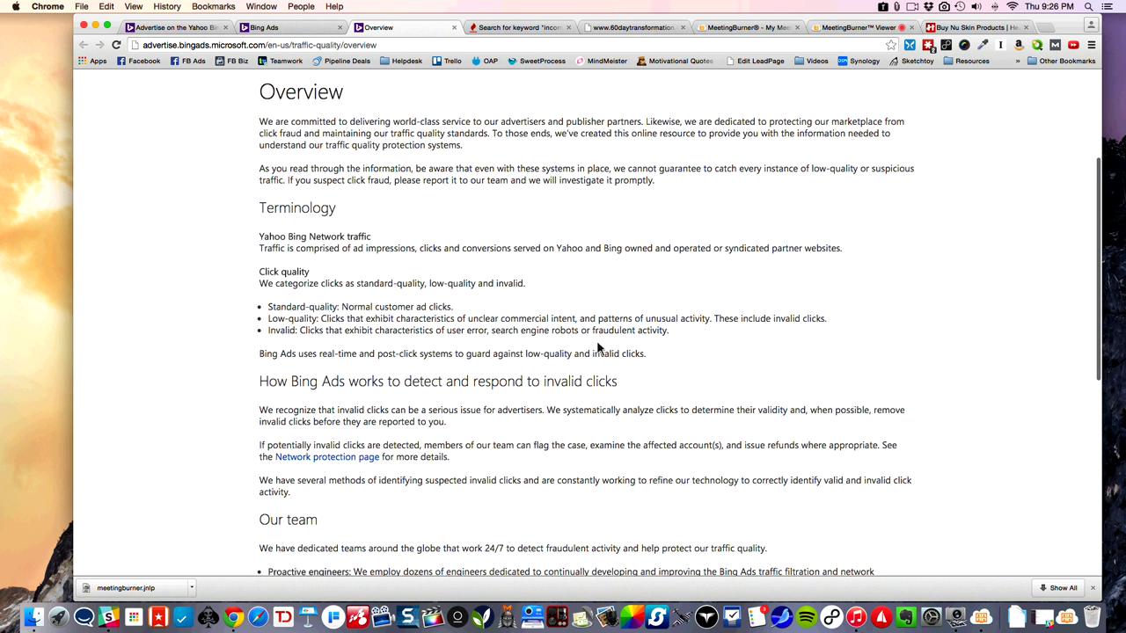
pyautogui.scroll(-5, 597, 349)
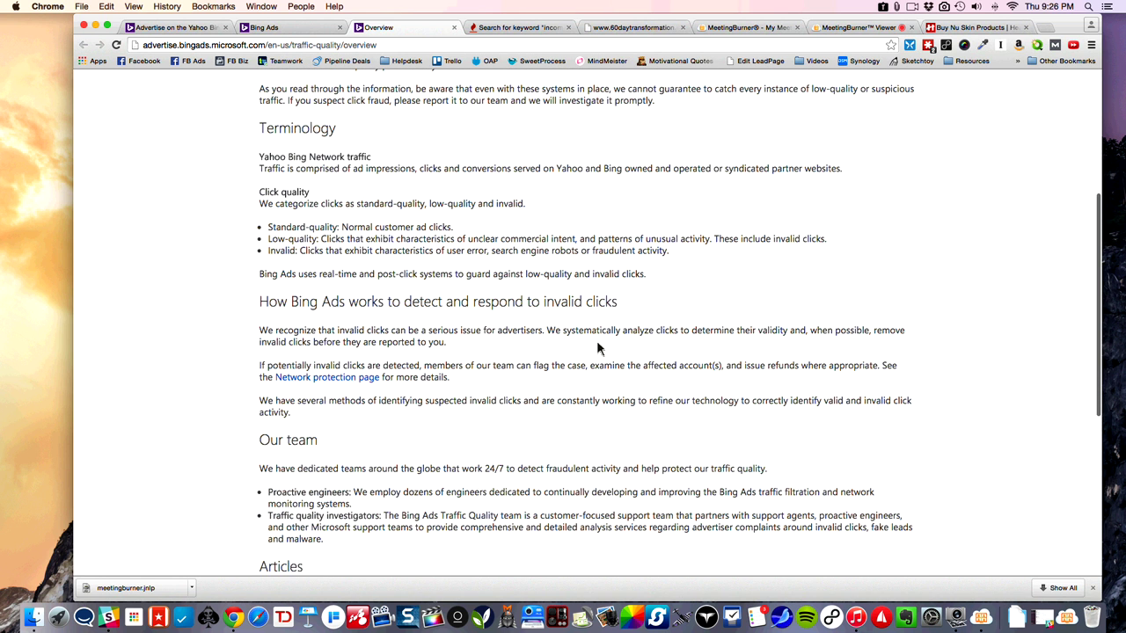
pyautogui.scroll(-2, 597, 350)
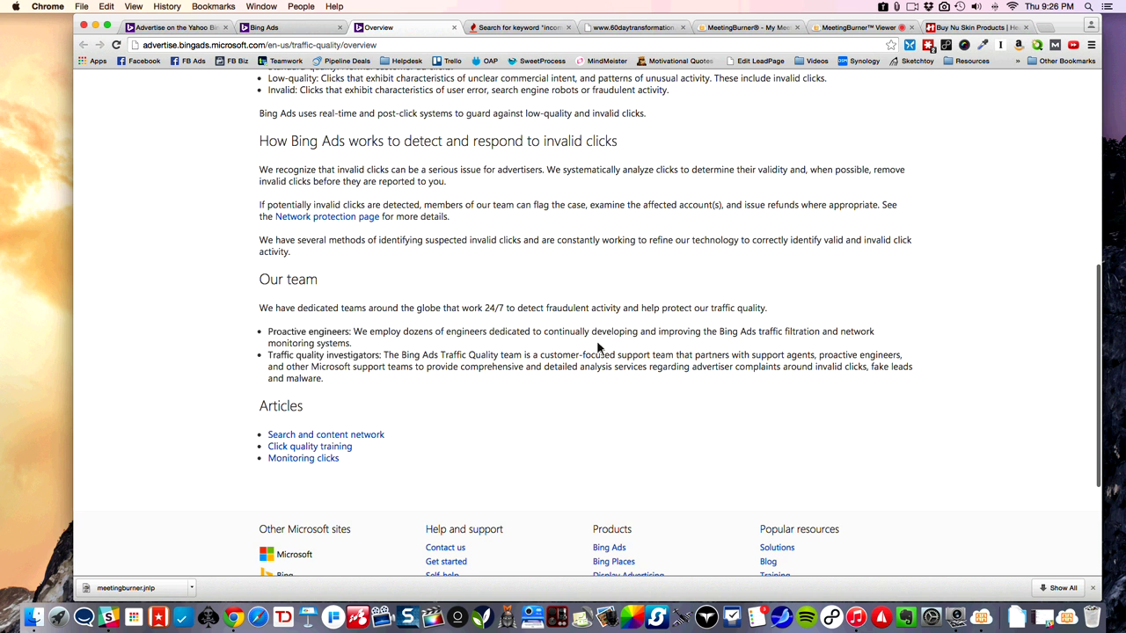
pyautogui.scroll(7, 648, 166)
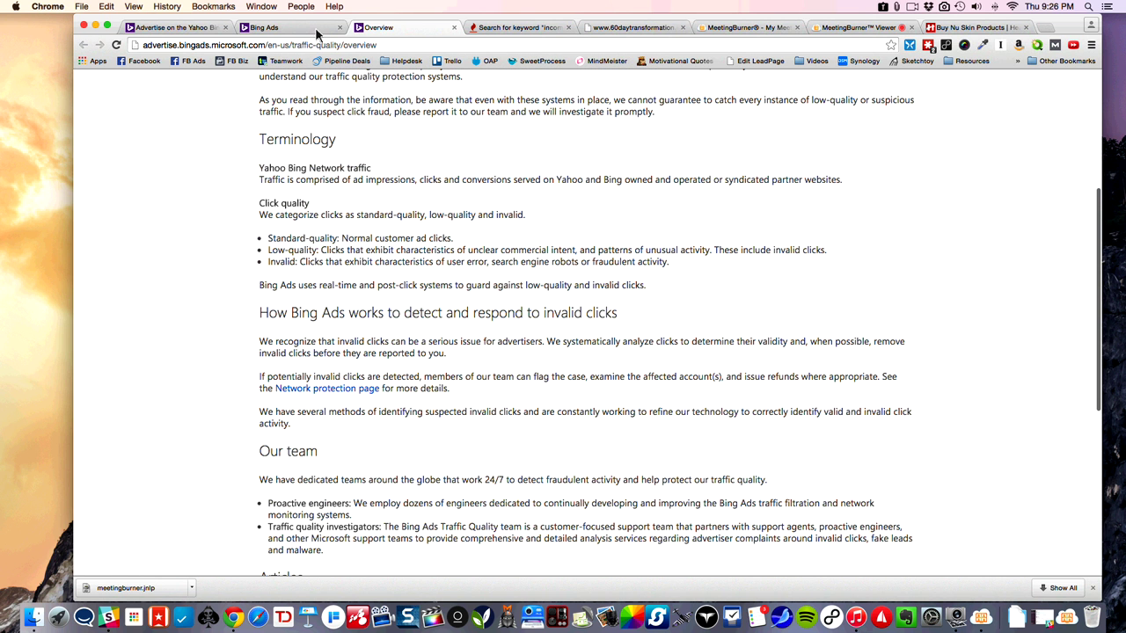
pyautogui.click(264, 27)
# Step: Expand the pricing model and schedule settings, and set the ads' end date to 3/6/2016
pyautogui.scroll(-2, 374, 400)
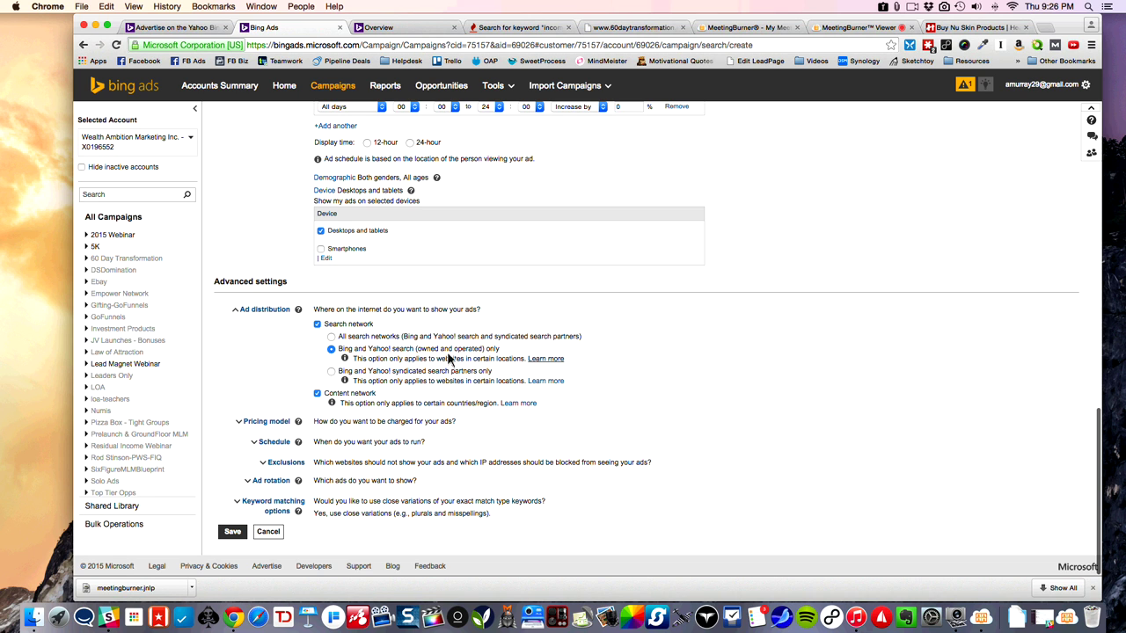
pyautogui.click(264, 423)
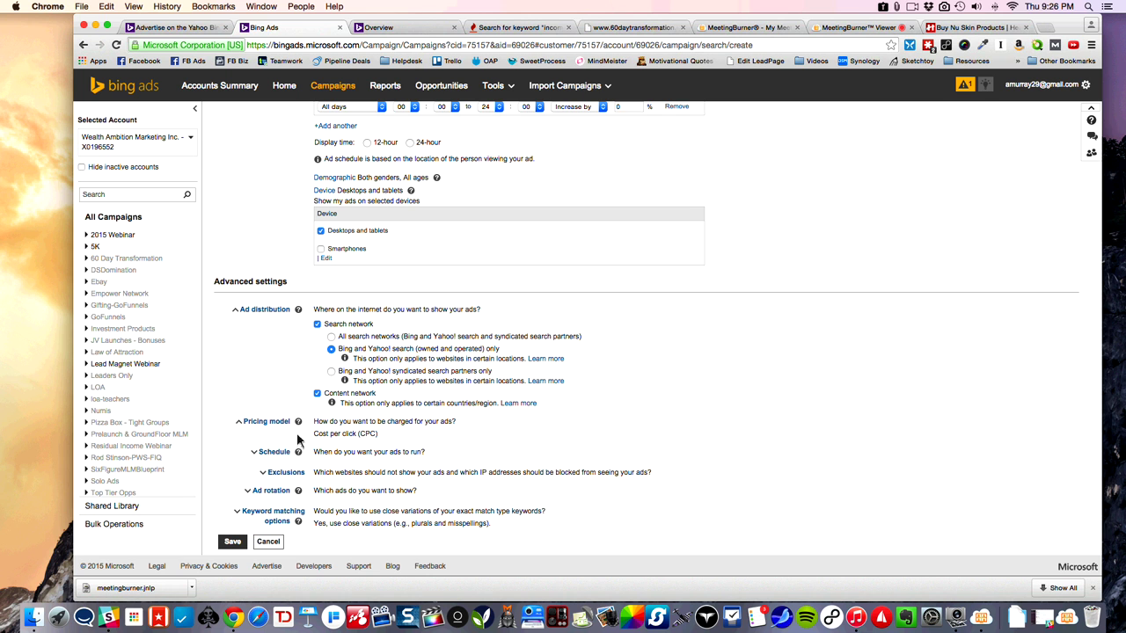
pyautogui.click(273, 452)
pyautogui.scroll(-2, 360, 444)
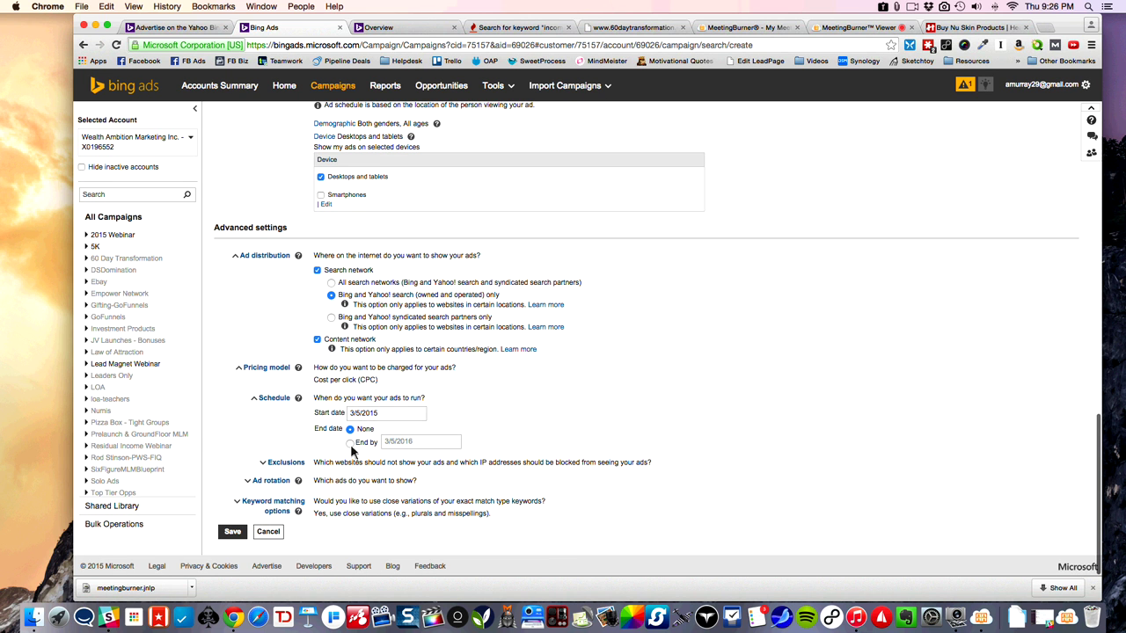
pyautogui.click(350, 443)
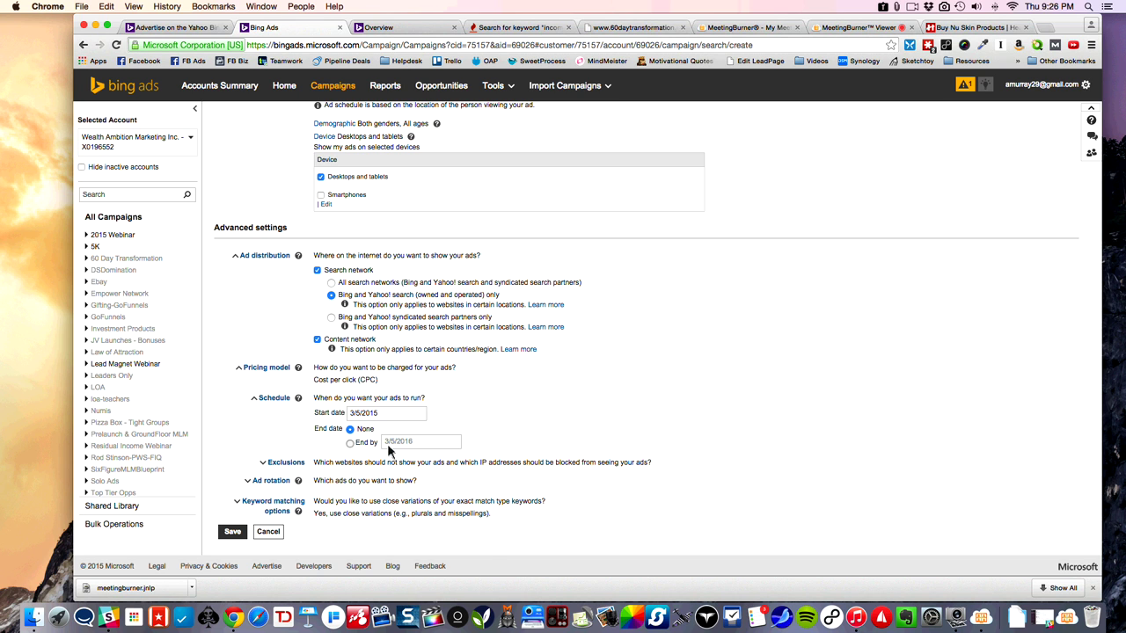
pyautogui.click(403, 443)
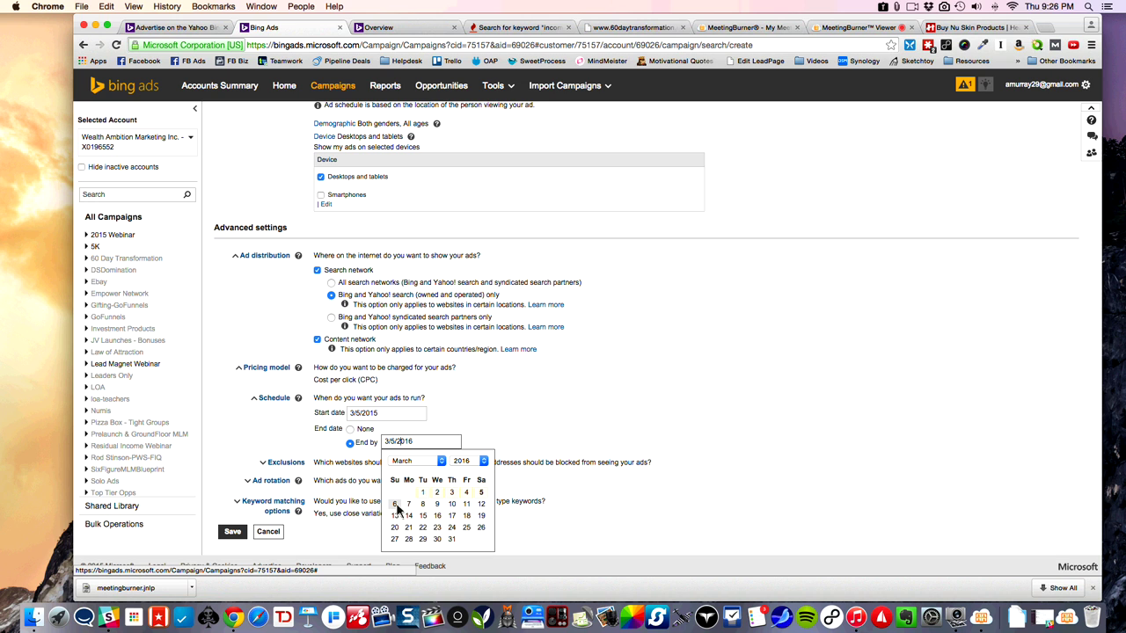
pyautogui.click(395, 504)
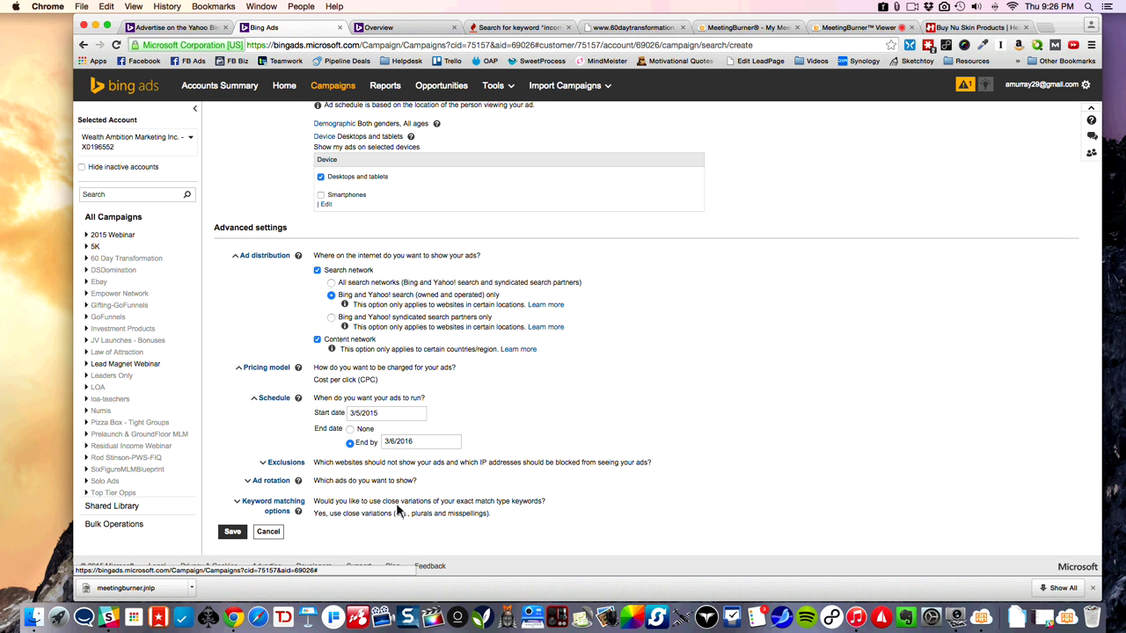
# Step: Check today's date on the computer and correct the ads' end date to 3/6/2015
pyautogui.click(1059, 9)
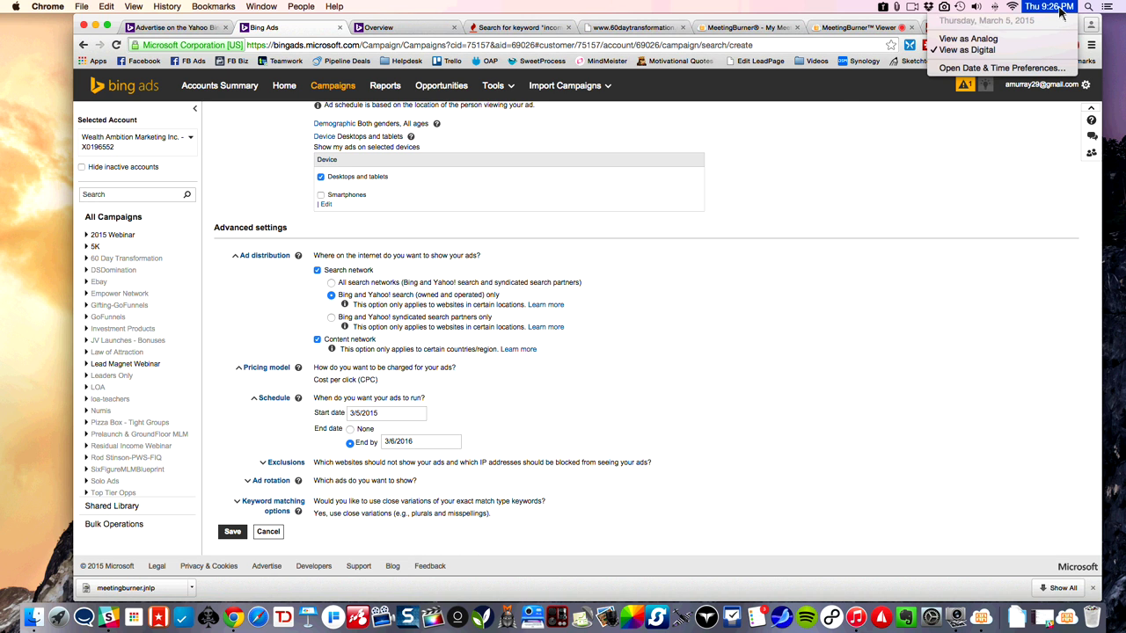
pyautogui.click(1061, 11)
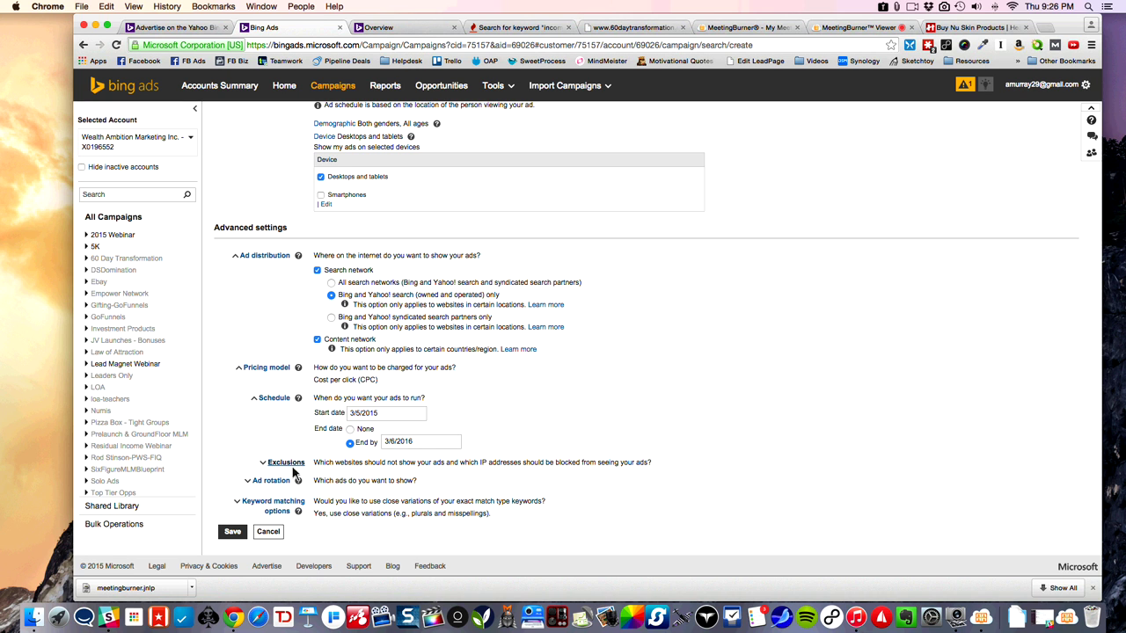
pyautogui.click(419, 442)
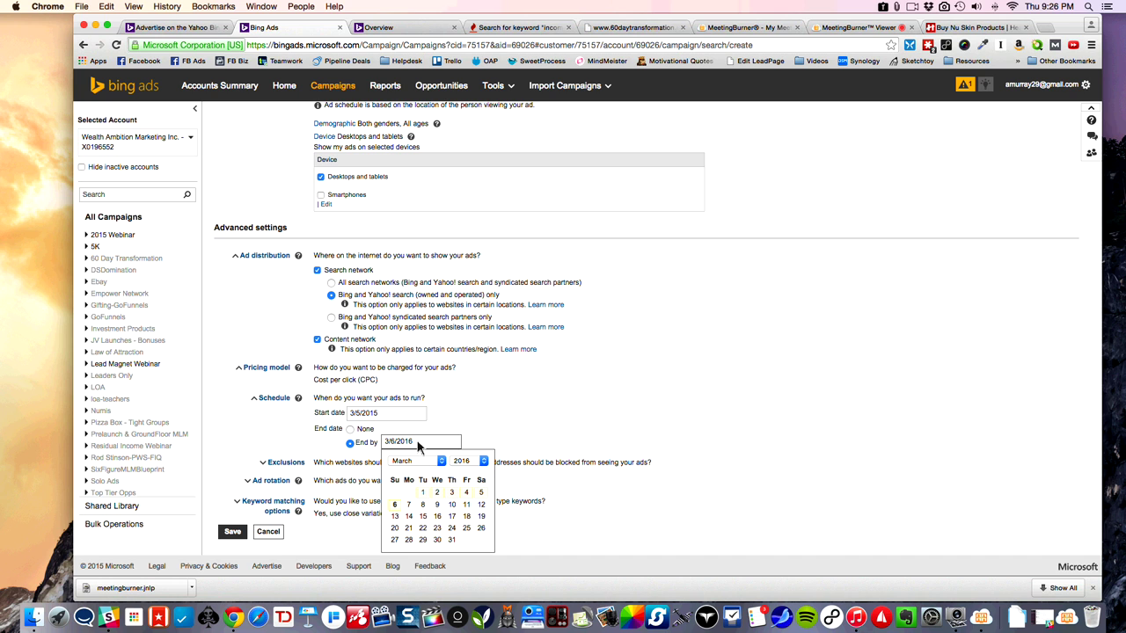
pyautogui.press('BackSpace')
pyautogui.write('5')
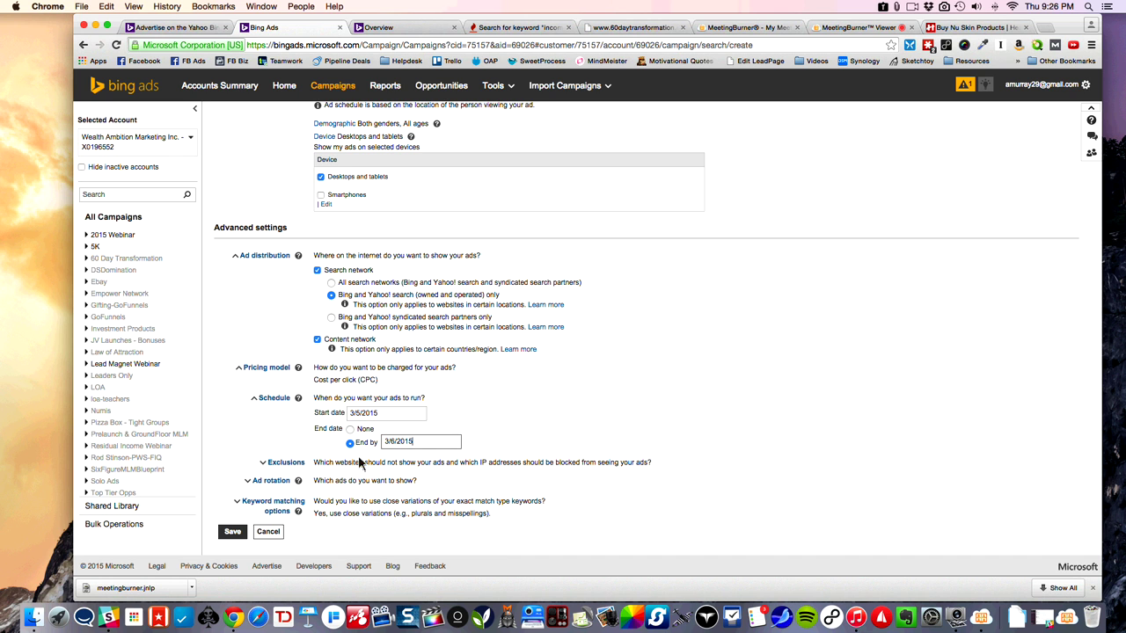
# Step: Expand the exclusions and ad rotation settings, leaving both exclusion lists empty and keeping Optimize for clicks
pyautogui.click(284, 464)
pyautogui.scroll(-4, 309, 468)
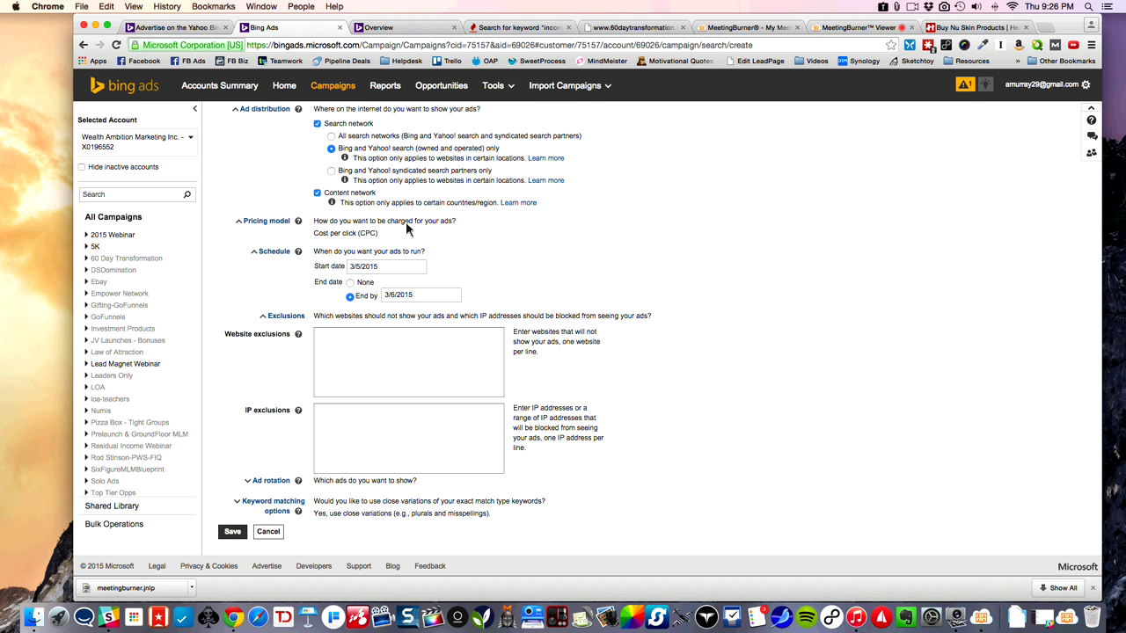
pyautogui.scroll(-1, 286, 412)
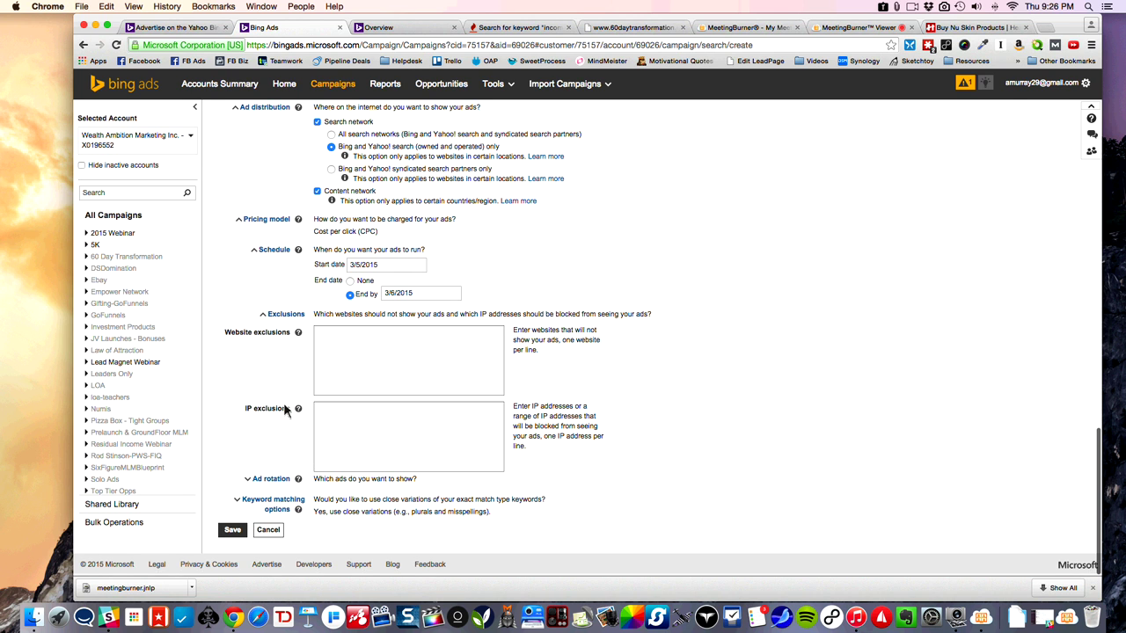
pyautogui.click(342, 422)
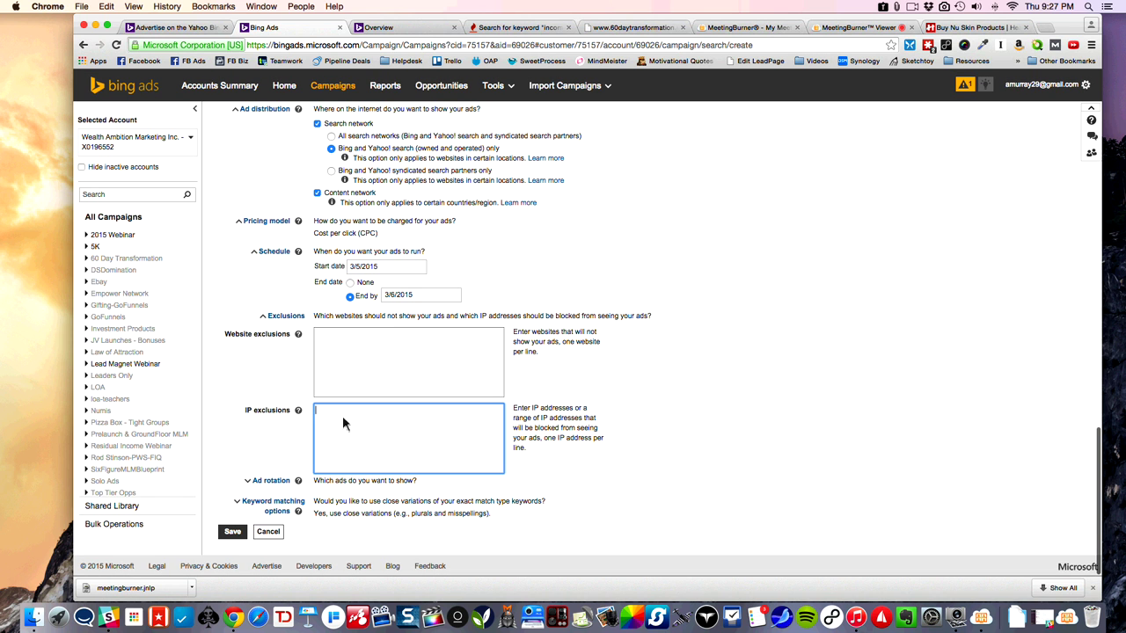
pyautogui.click(272, 479)
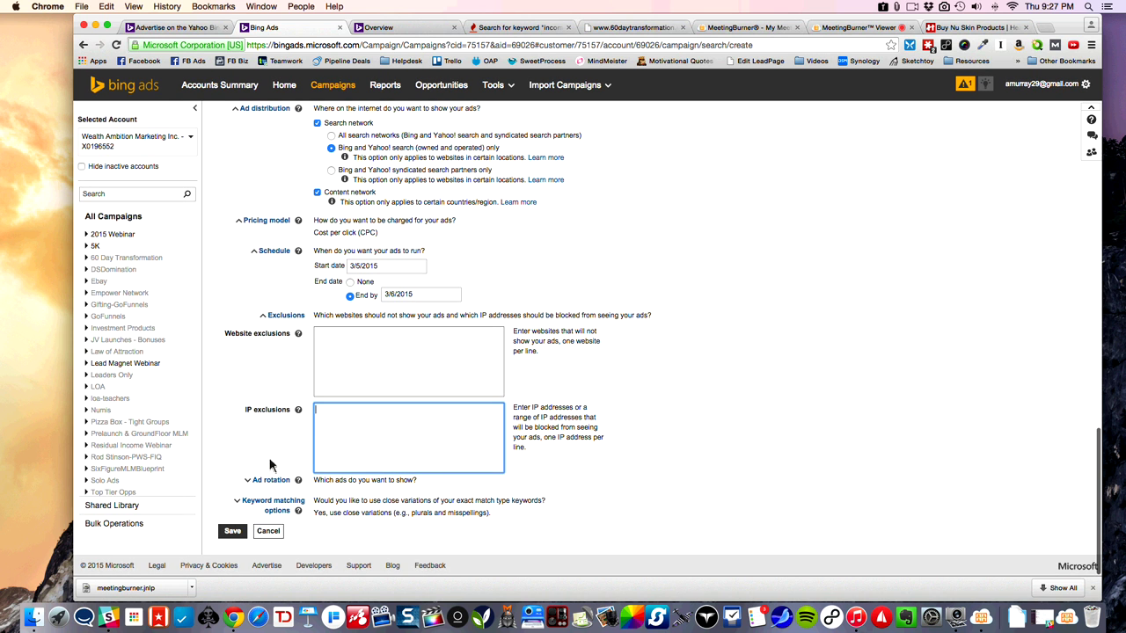
pyautogui.scroll(-2, 282, 479)
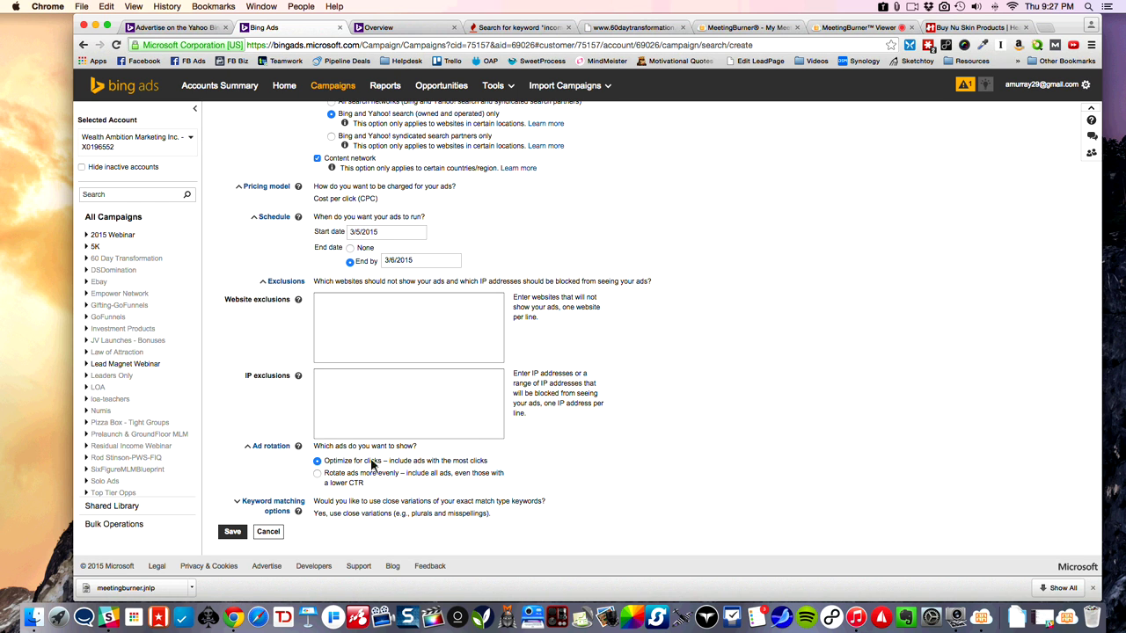
# Step: Restrict keyword matching to exact match keywords only, without close variations, and save the campaign
pyautogui.click(281, 506)
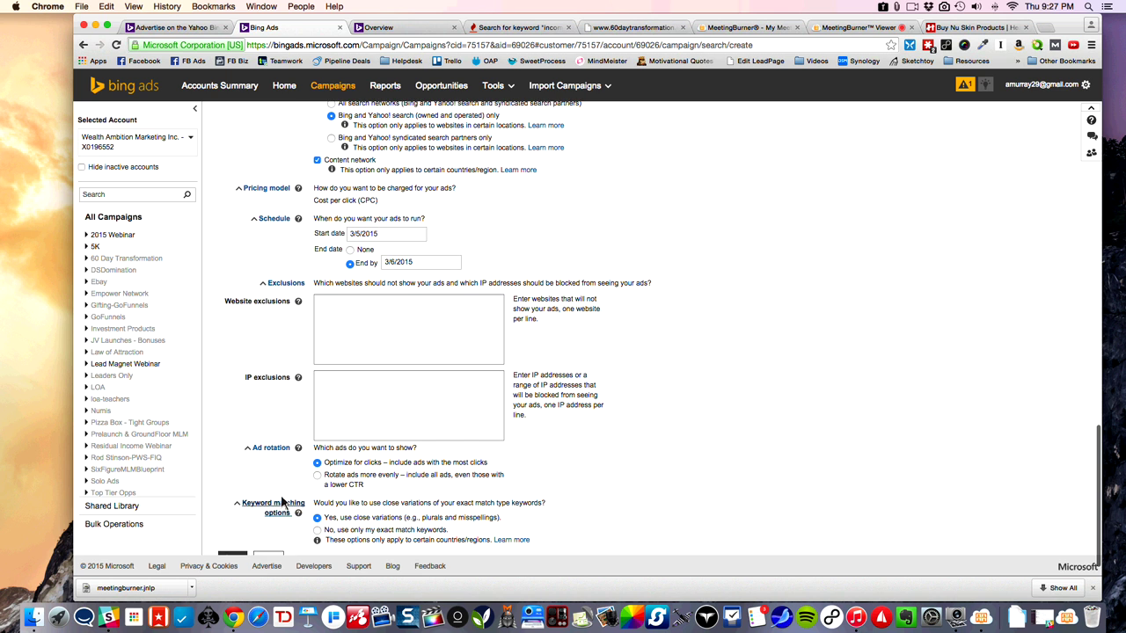
pyautogui.scroll(-1, 283, 488)
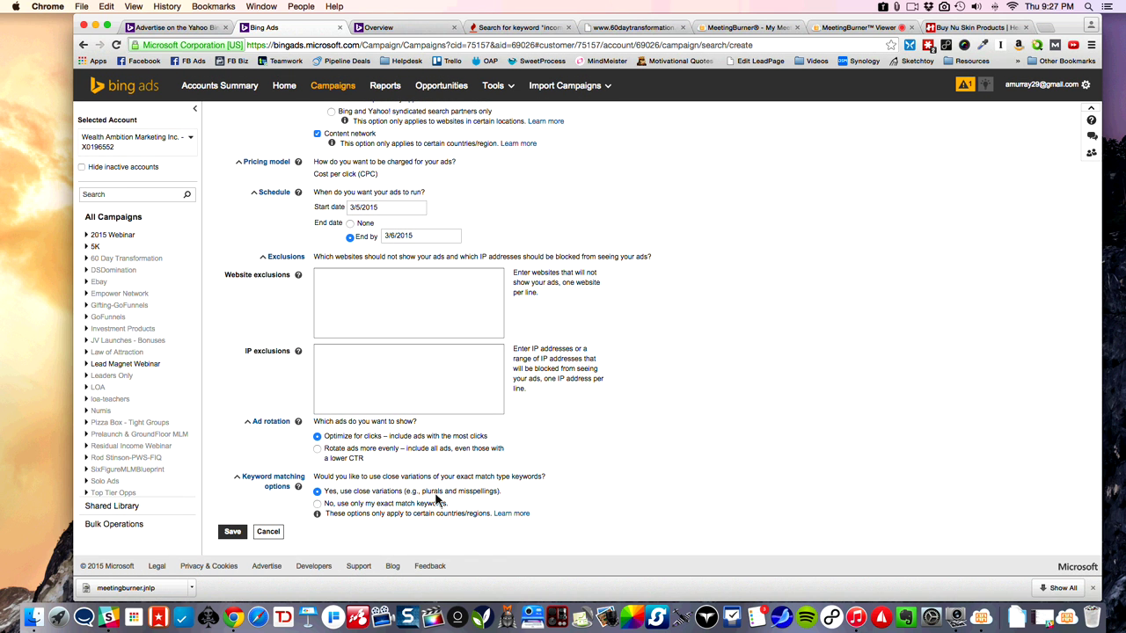
pyautogui.click(318, 504)
pyautogui.click(232, 532)
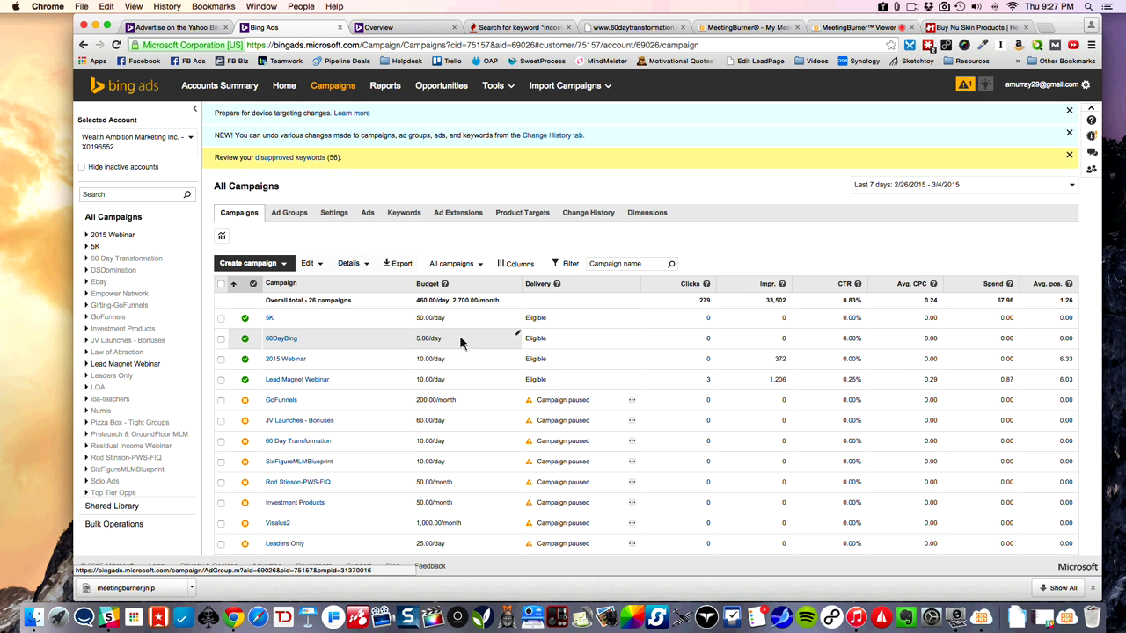
# Step: In the 60DayBing campaign, rename Ad group #1 to "Nuksin Group"
pyautogui.click(285, 341)
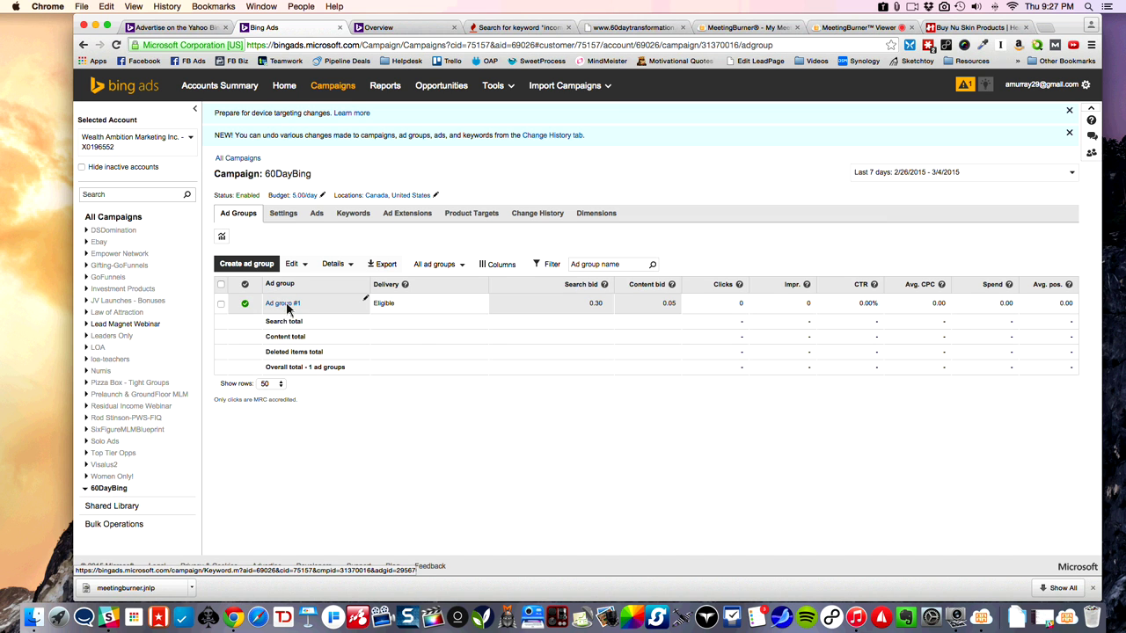
pyautogui.click(368, 300)
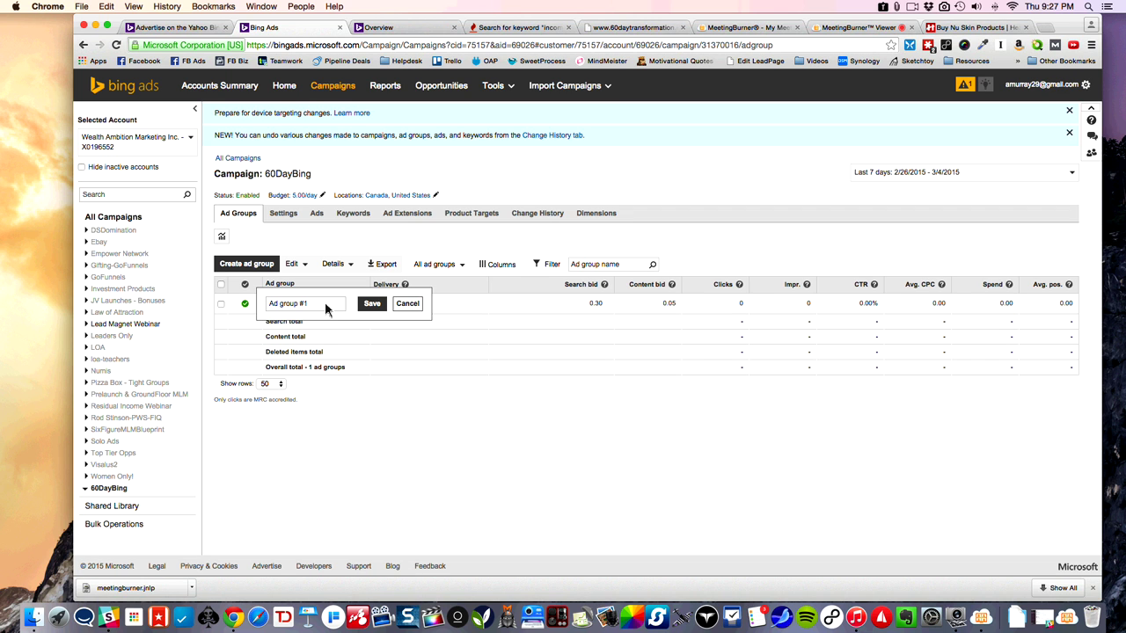
pyautogui.tripleClick(324, 302)
pyautogui.write('Nuksin Group')
pyautogui.click(372, 305)
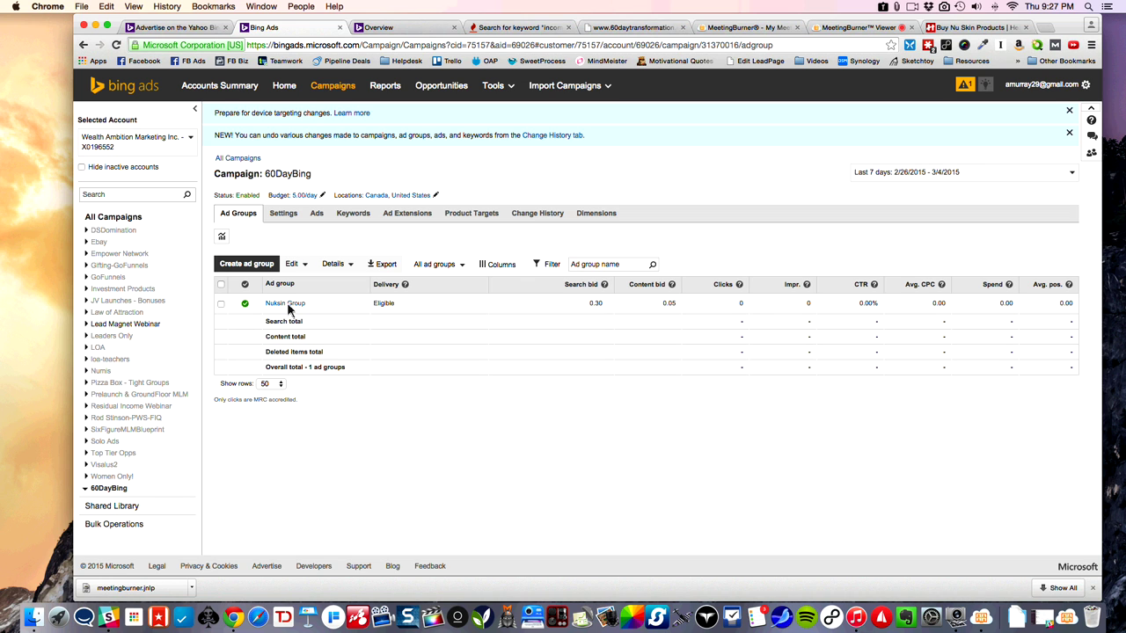
pyautogui.click(221, 304)
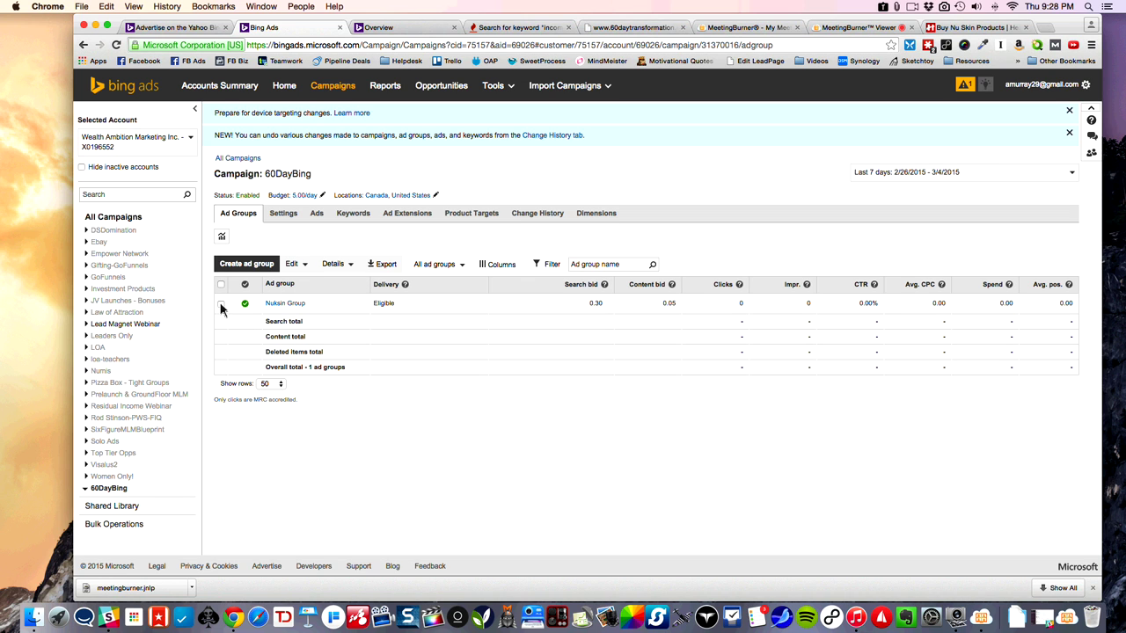
pyautogui.click(305, 265)
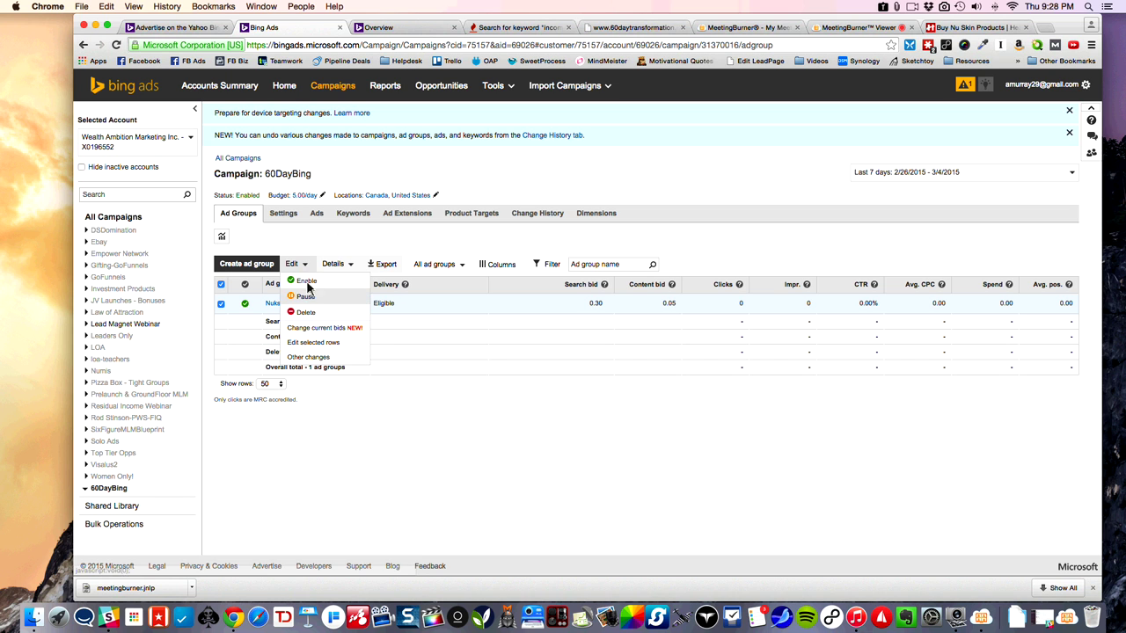
pyautogui.click(312, 329)
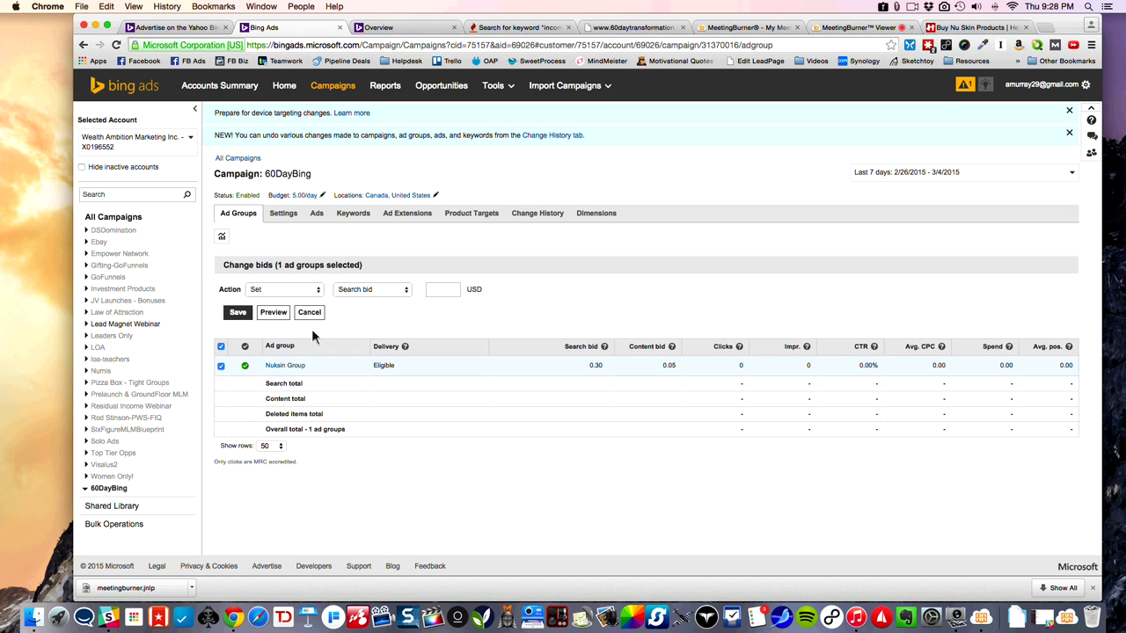
pyautogui.click(435, 292)
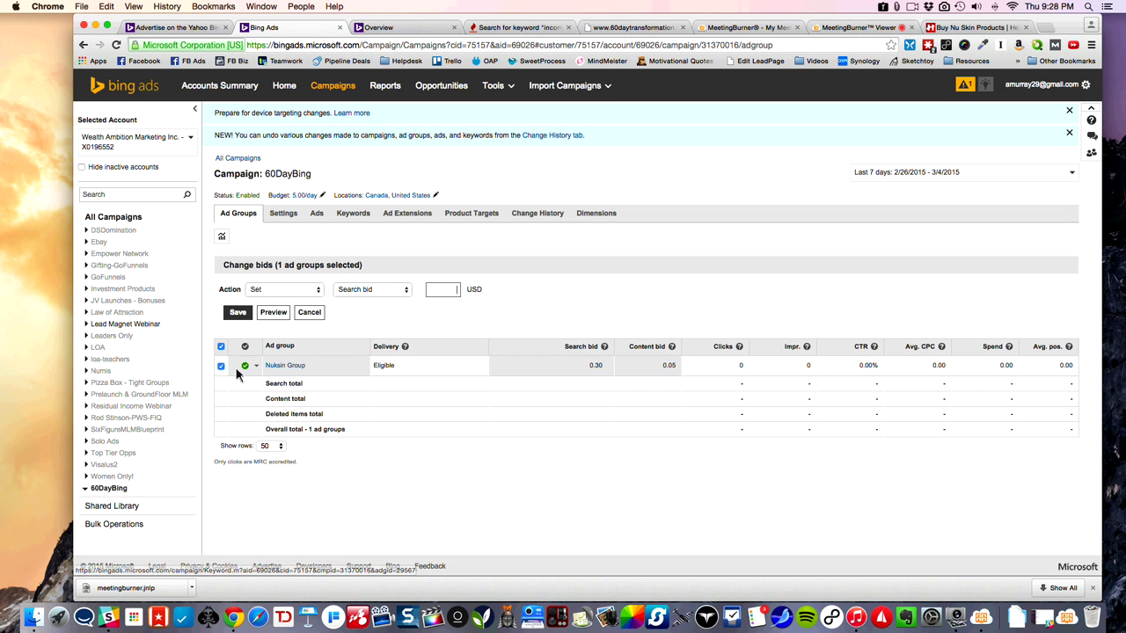
pyautogui.click(300, 289)
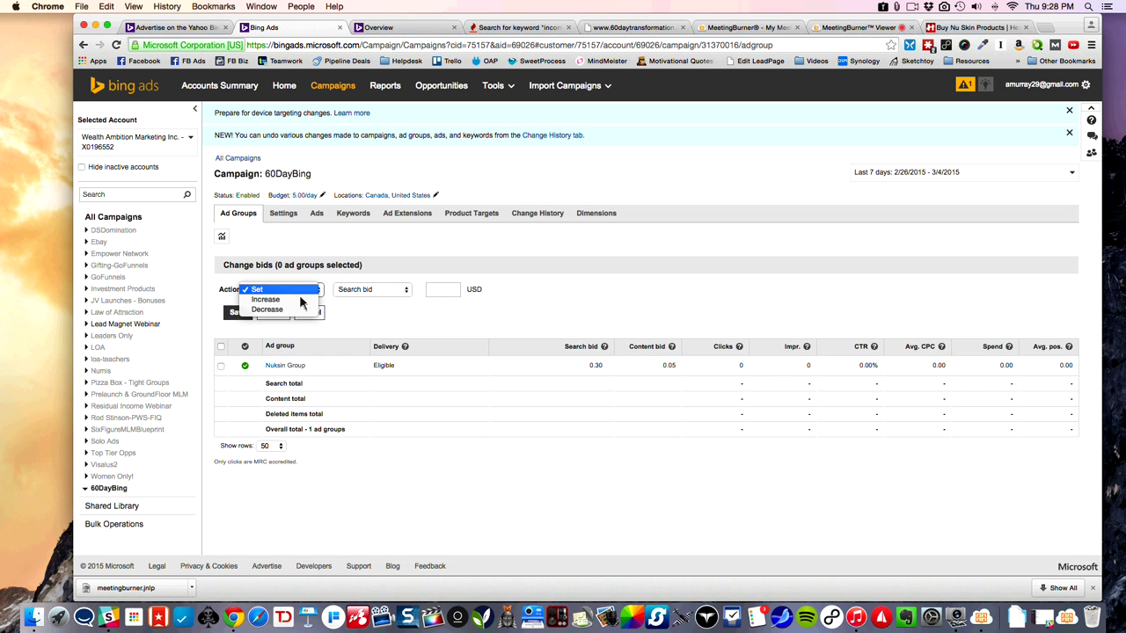
pyautogui.click(265, 299)
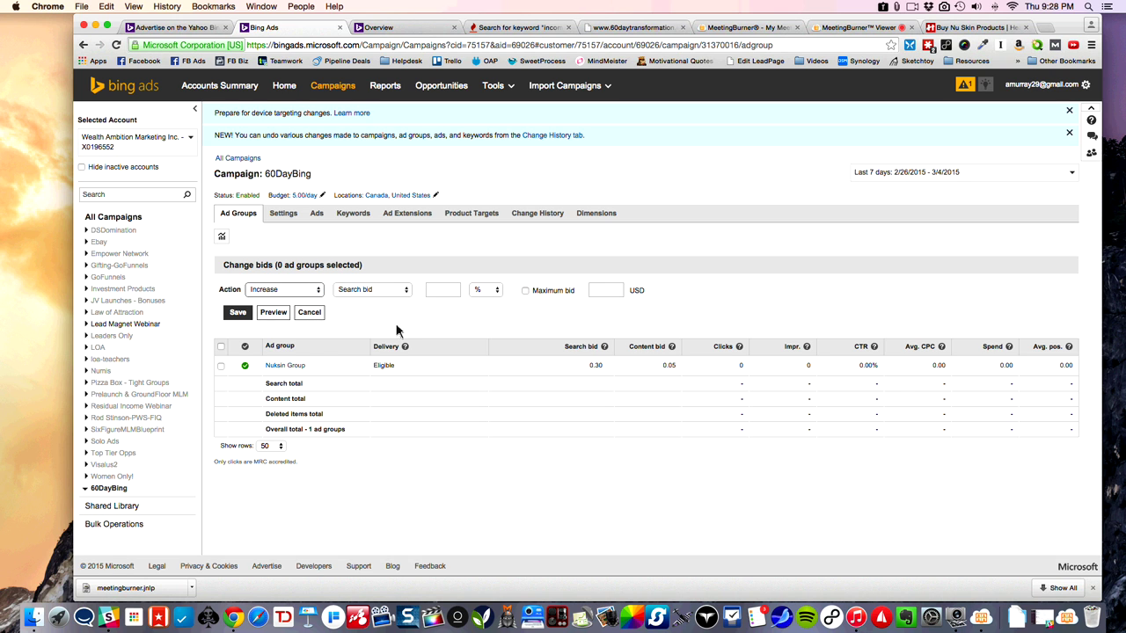
pyautogui.click(310, 313)
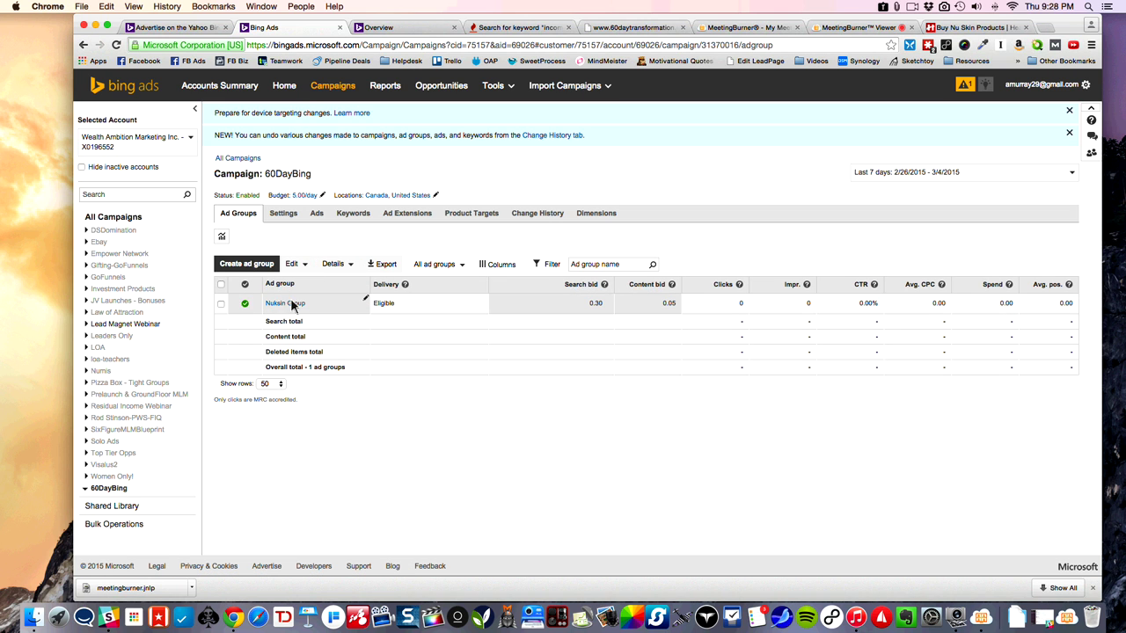
# Step: Open the Nuksin Group ad group's keywords and set the first "please mum" keyword's bid to 0.25
pyautogui.click(292, 304)
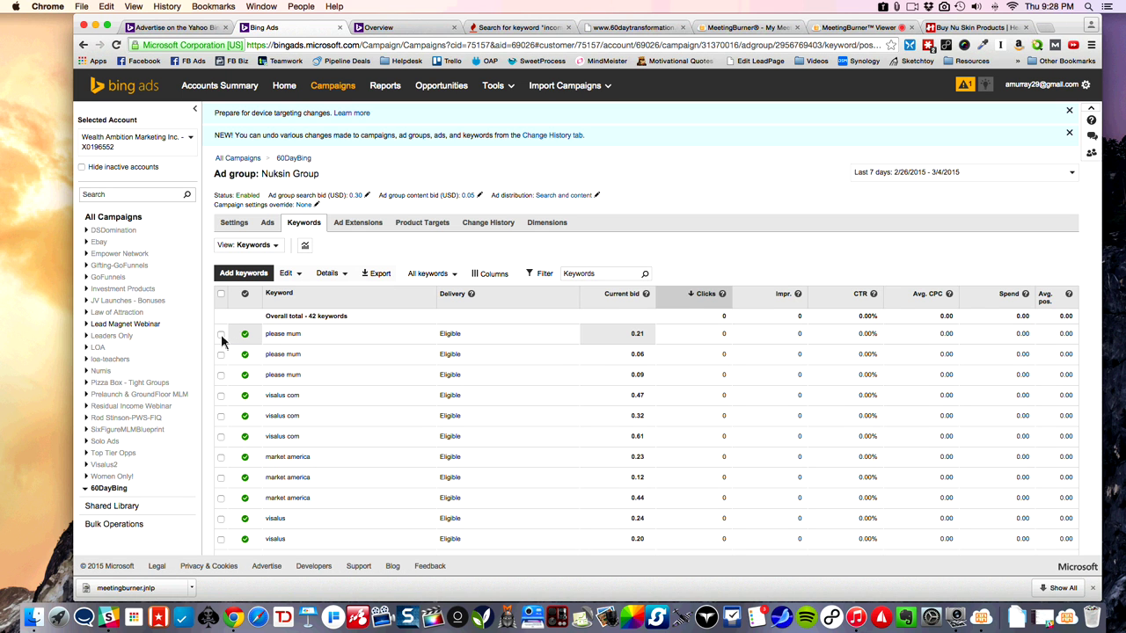
pyautogui.click(637, 333)
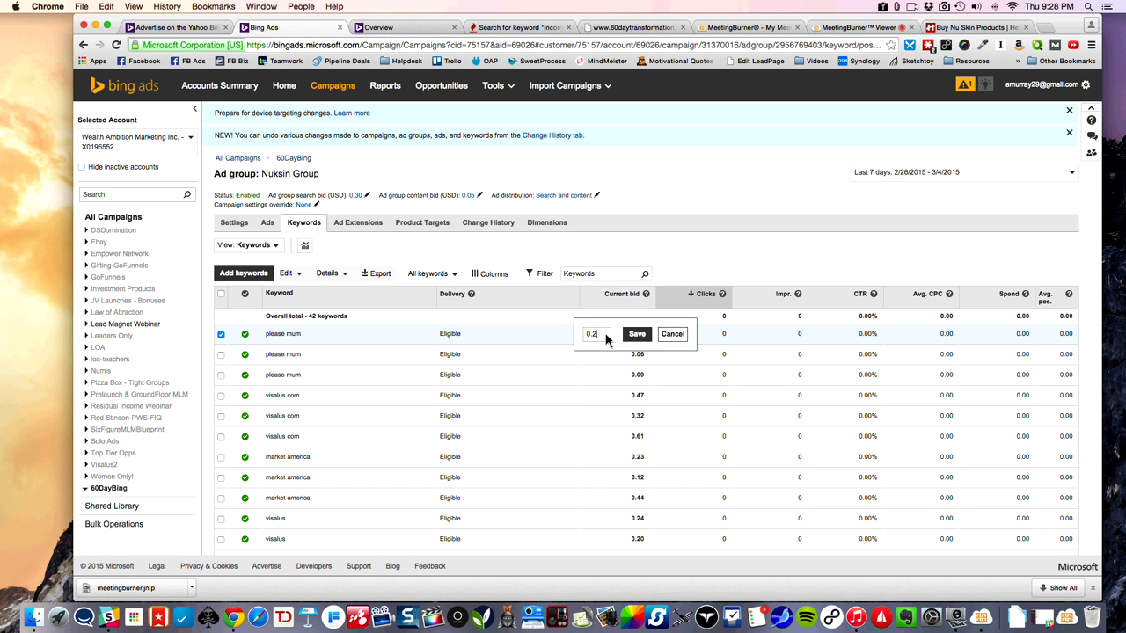
pyautogui.click(637, 335)
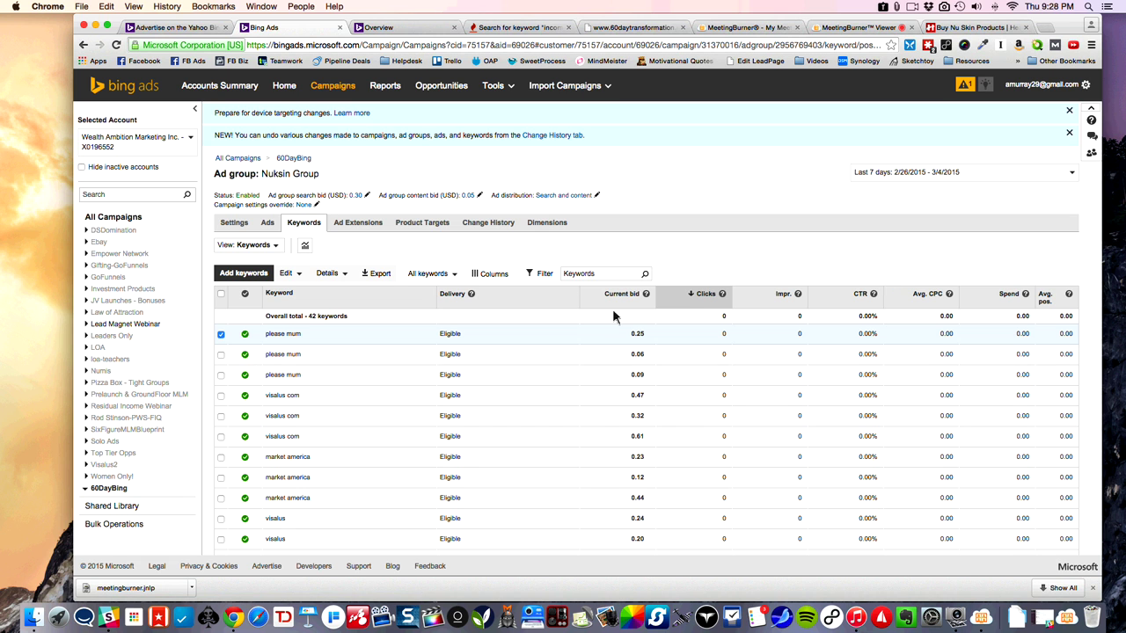
# Step: Look through the Nuksin Group's ad extensions, product targets, change history and dimensions, and return to its keywords
pyautogui.scroll(-1, 545, 290)
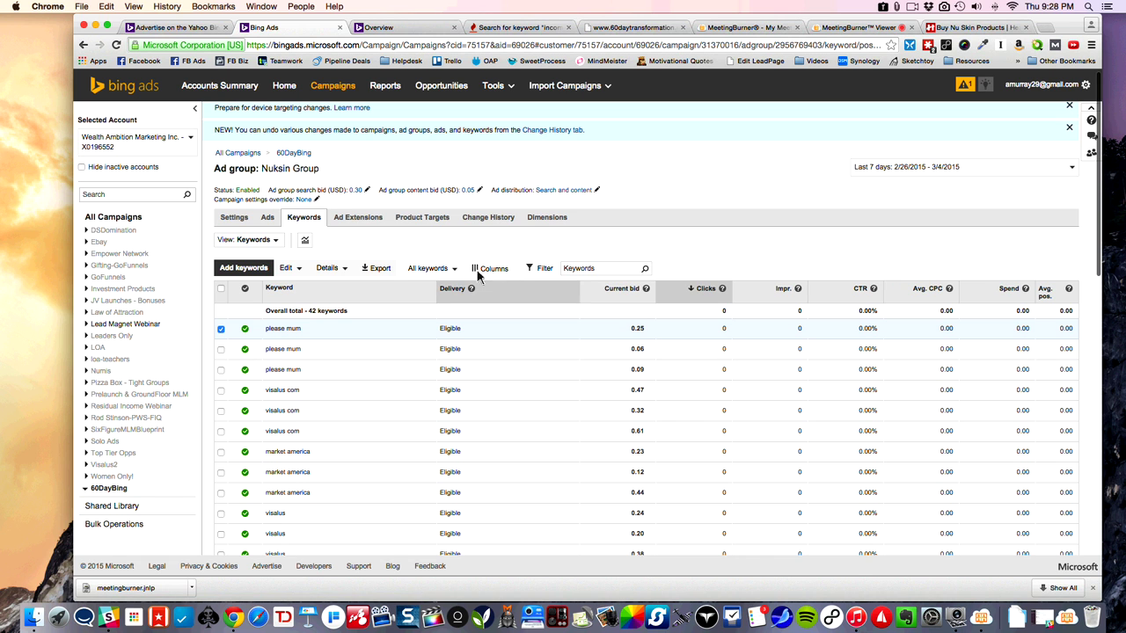
pyautogui.click(370, 223)
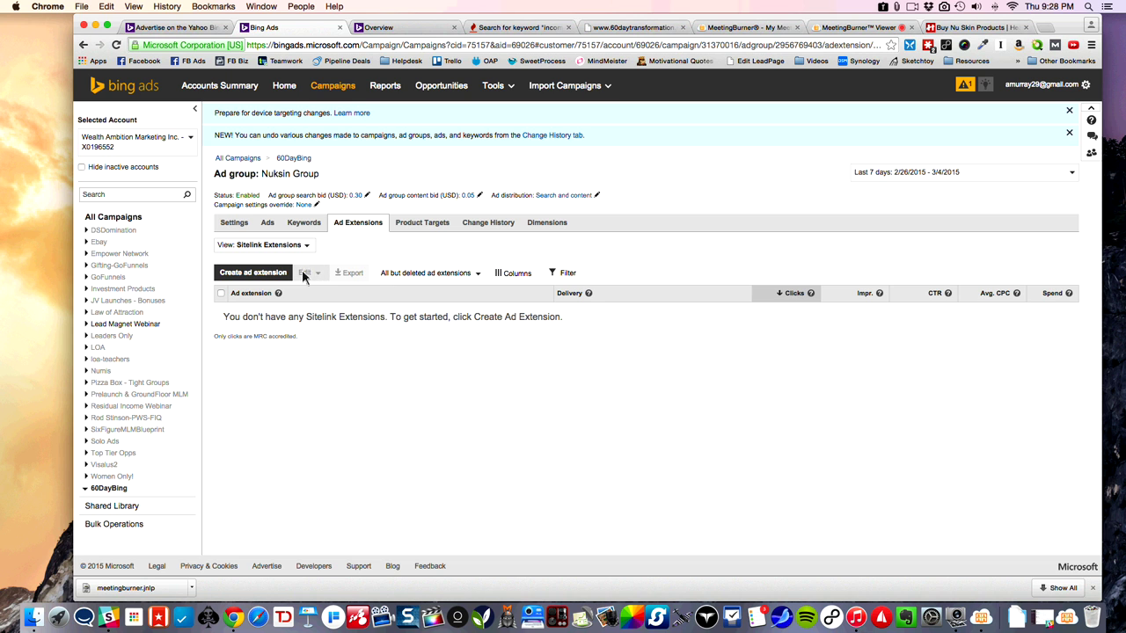
pyautogui.click(430, 225)
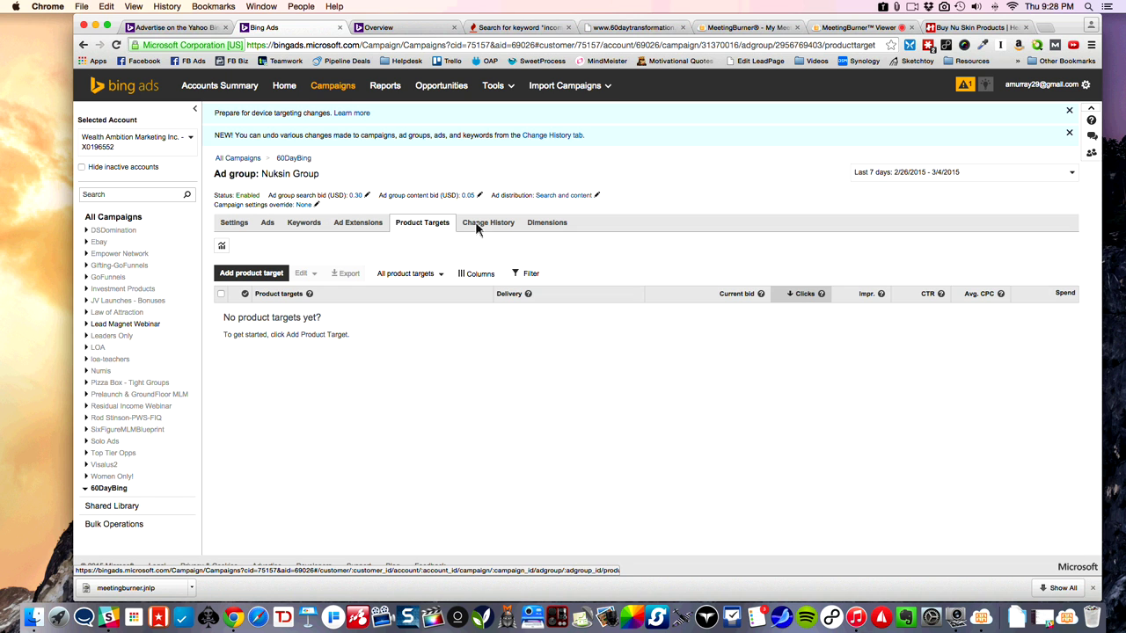
pyautogui.click(493, 226)
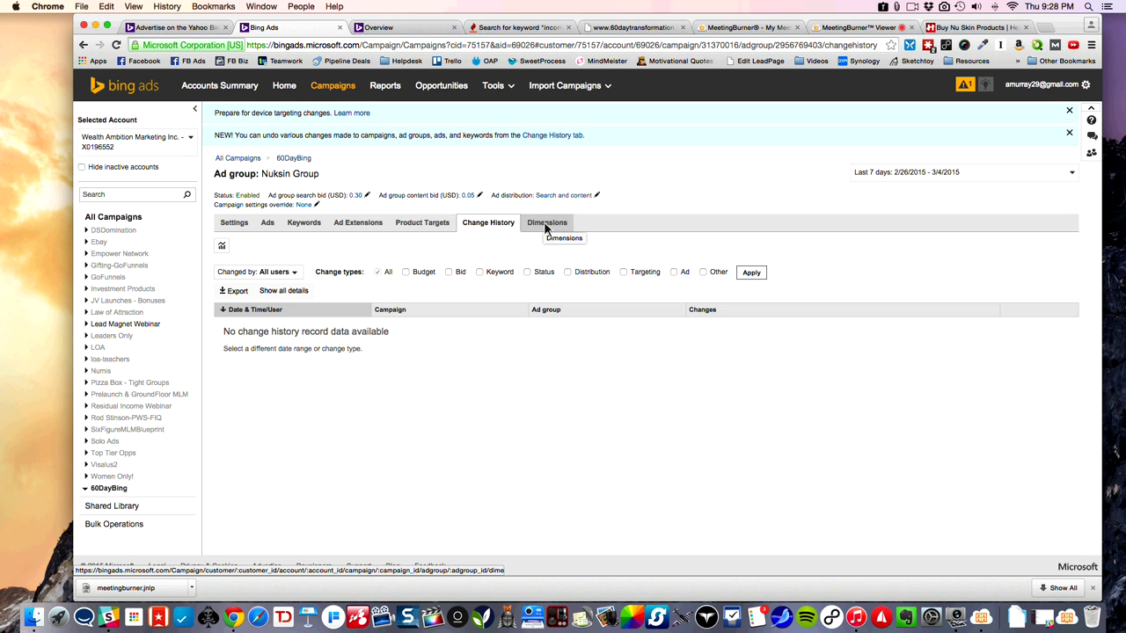
pyautogui.click(546, 224)
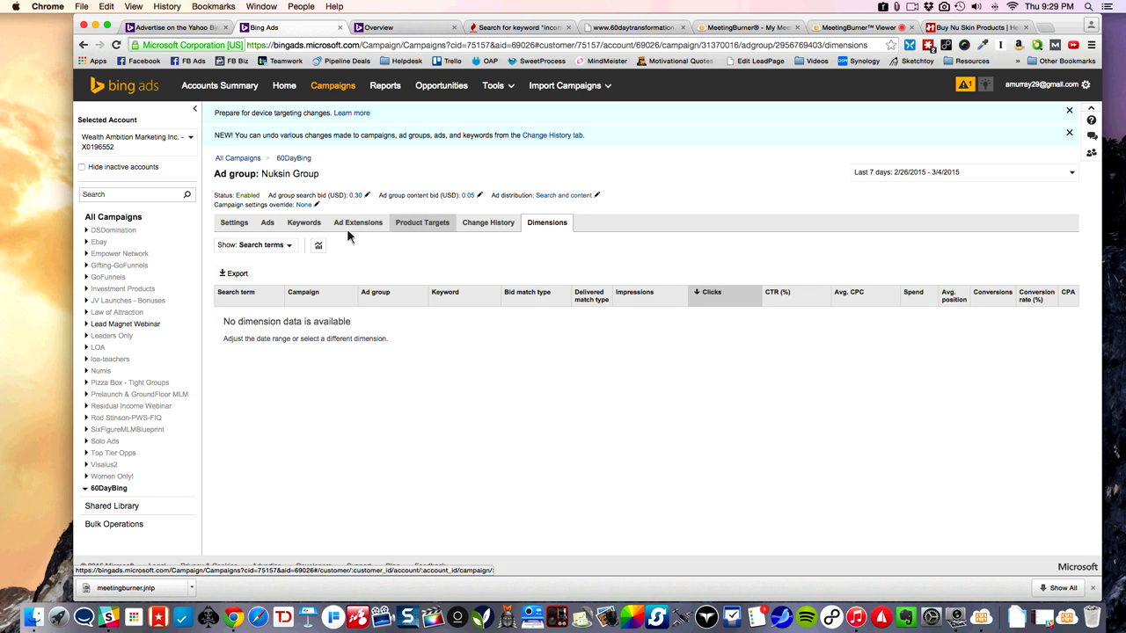
pyautogui.click(304, 226)
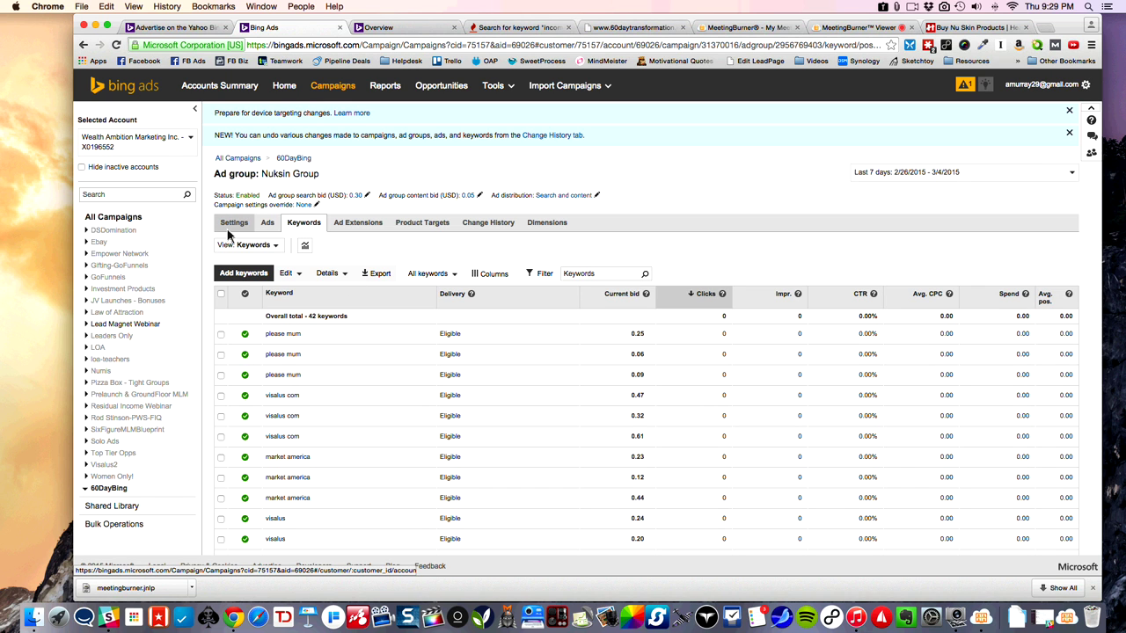
# Step: Return to the overview of all campaigns and review their budget, location, device, ad schedule and demographic settings
pyautogui.click(340, 87)
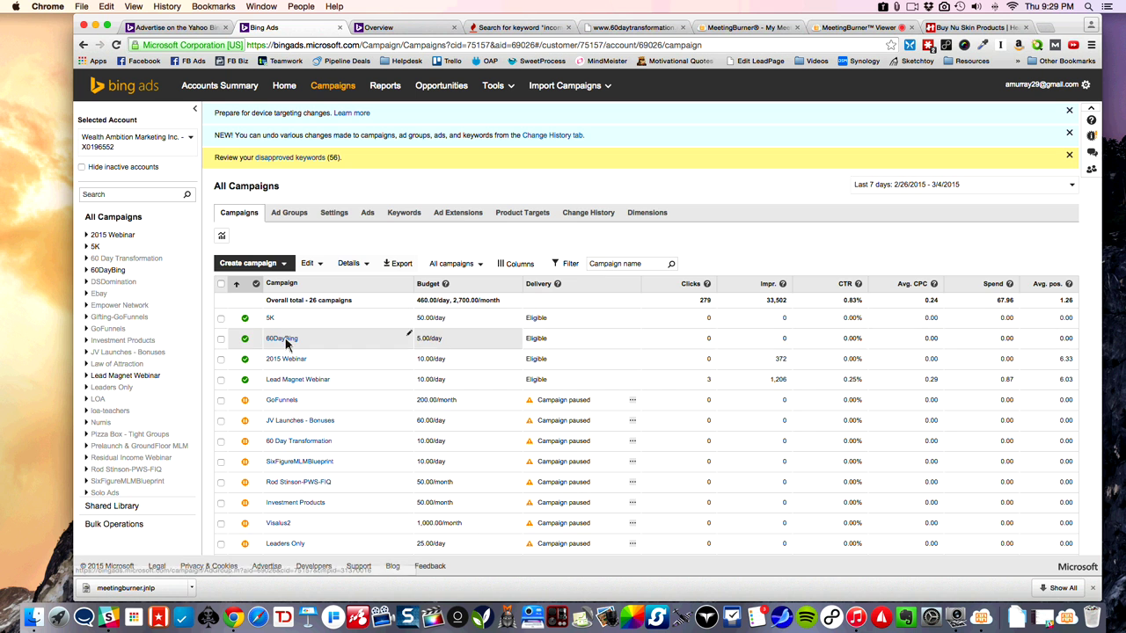
pyautogui.click(283, 339)
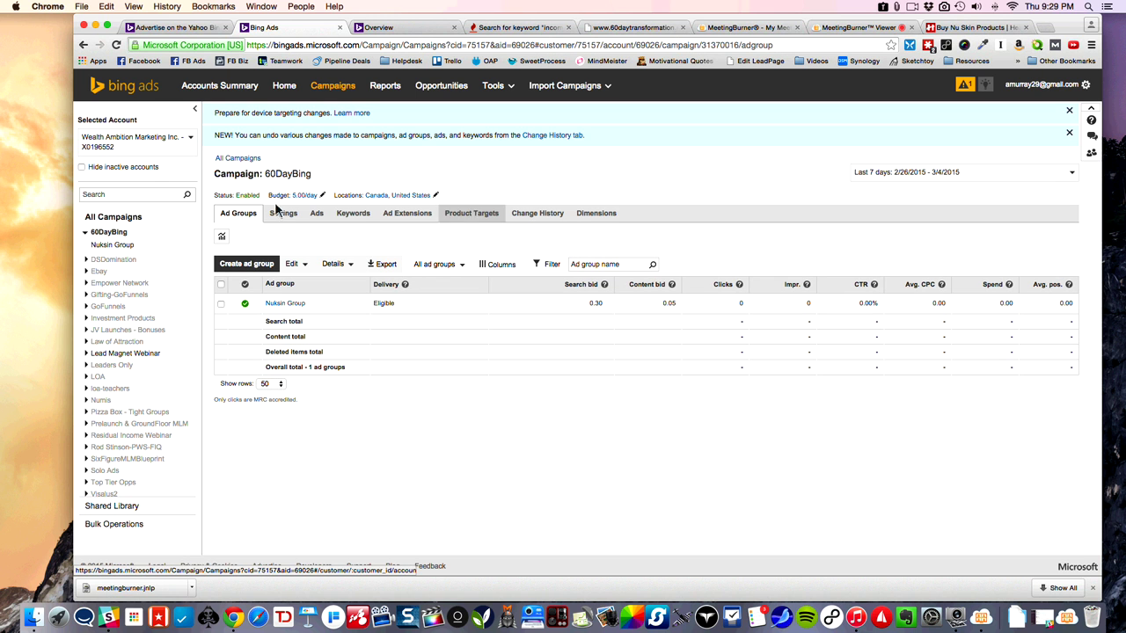
pyautogui.click(82, 45)
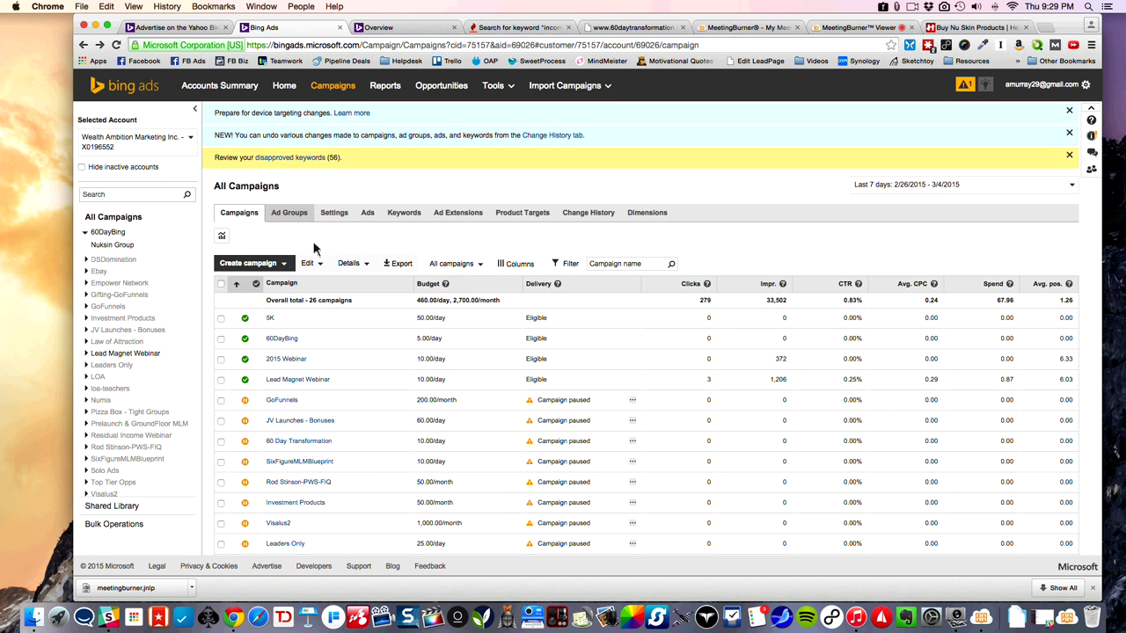
pyautogui.click(339, 219)
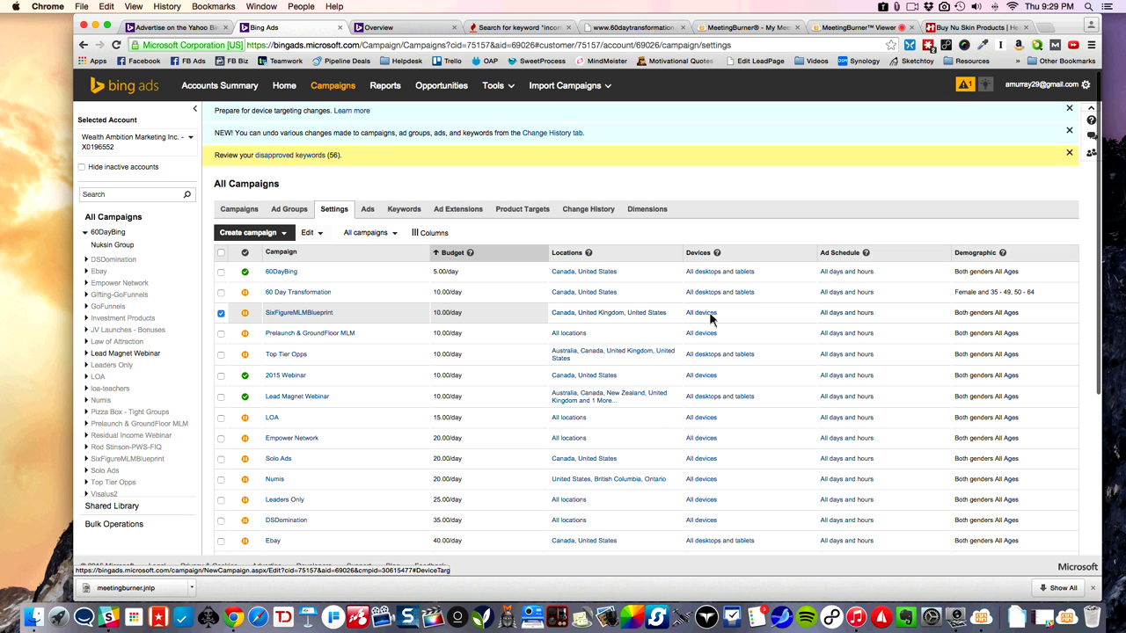
pyautogui.scroll(-1, 711, 319)
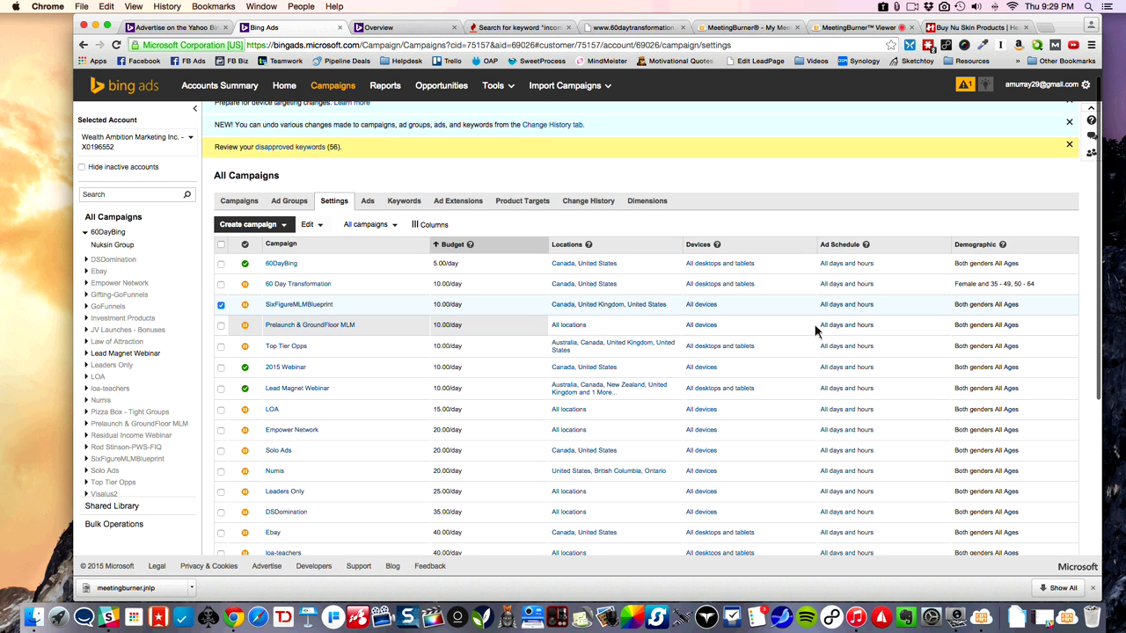
pyautogui.scroll(-5, 819, 328)
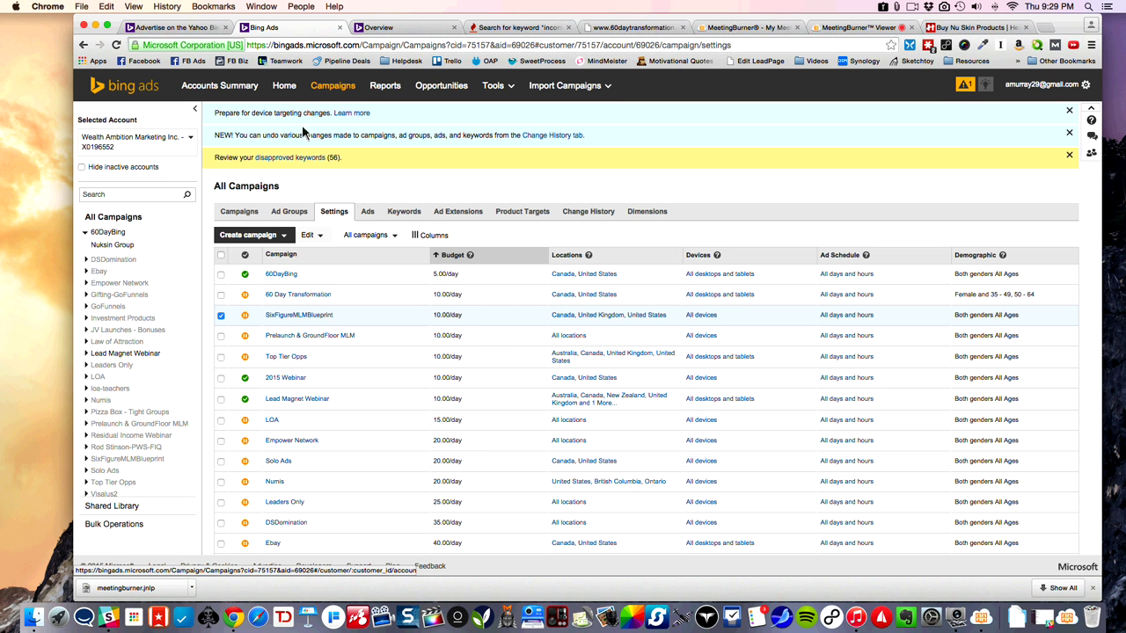
# Step: Open the 60 Day Transformation campaign's settings and review its locations, targeting options and advanced settings
pyautogui.click(286, 300)
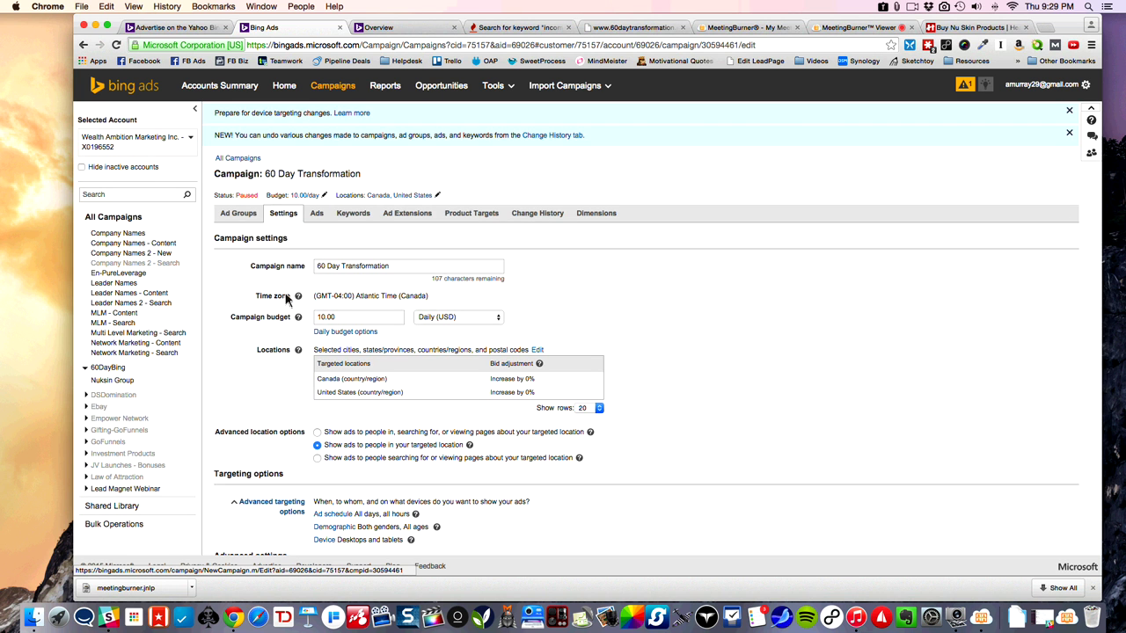
pyautogui.scroll(-3, 291, 299)
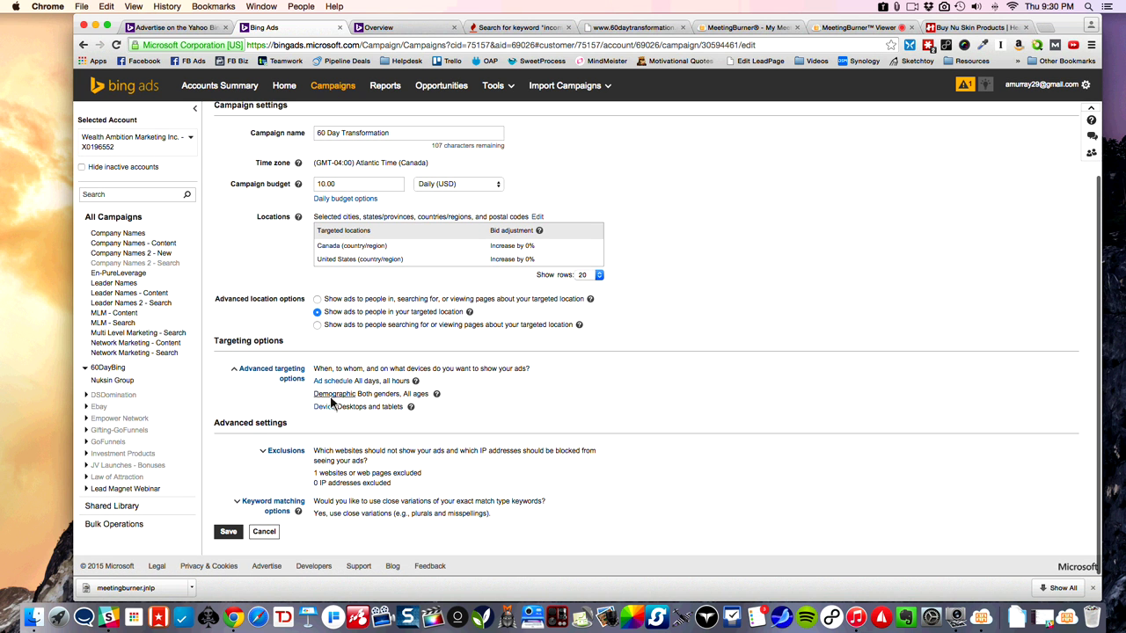
pyautogui.scroll(3, 327, 396)
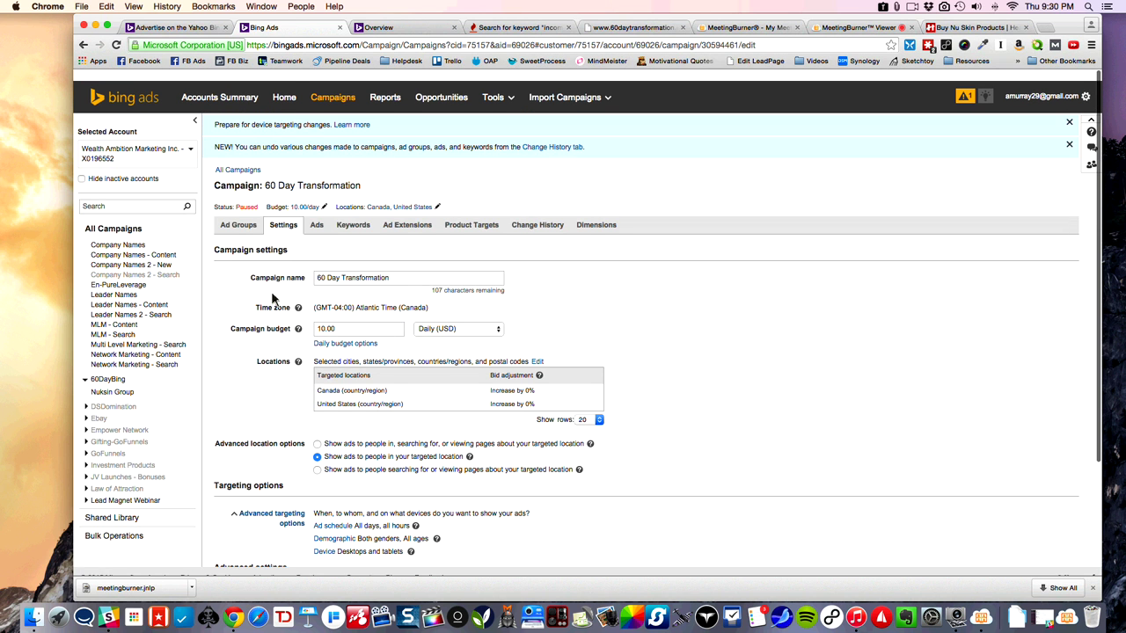
# Step: Display the 60 Day Transformation campaign's ads for last year, 1/1/2014 - 12/31/2014, and examine their clicks, spend and average position
pyautogui.click(316, 216)
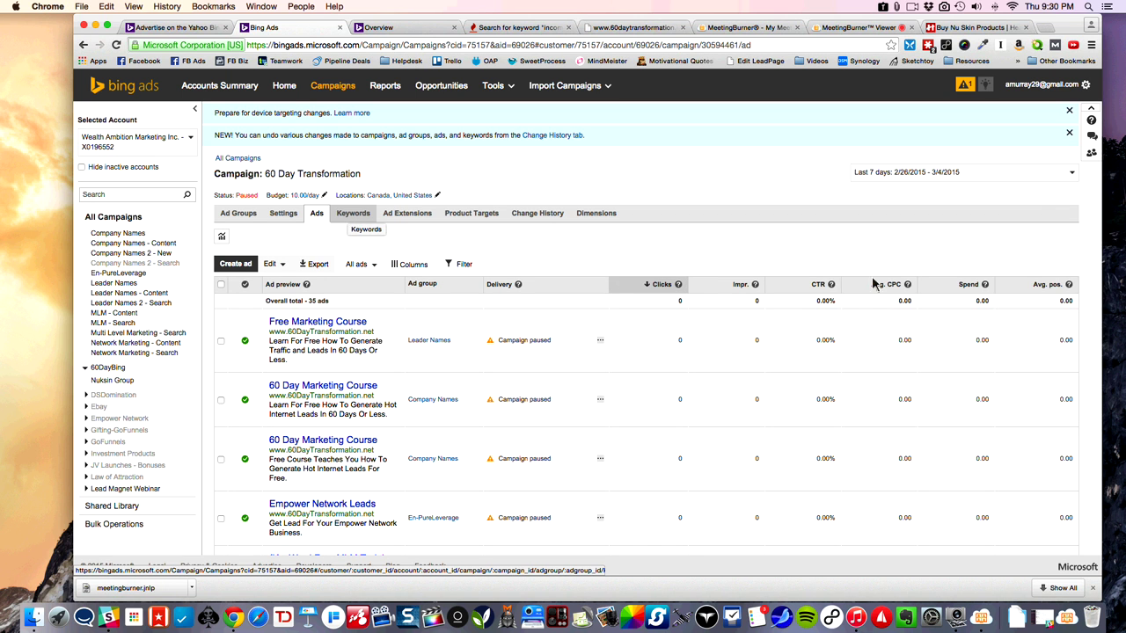
pyautogui.click(925, 176)
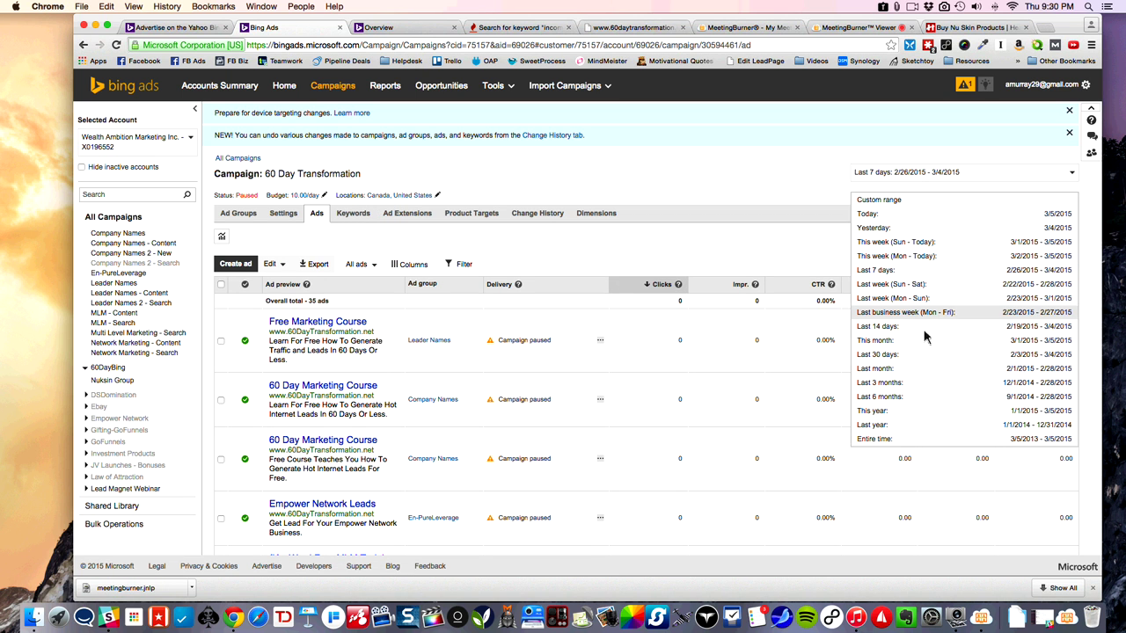
pyautogui.click(918, 387)
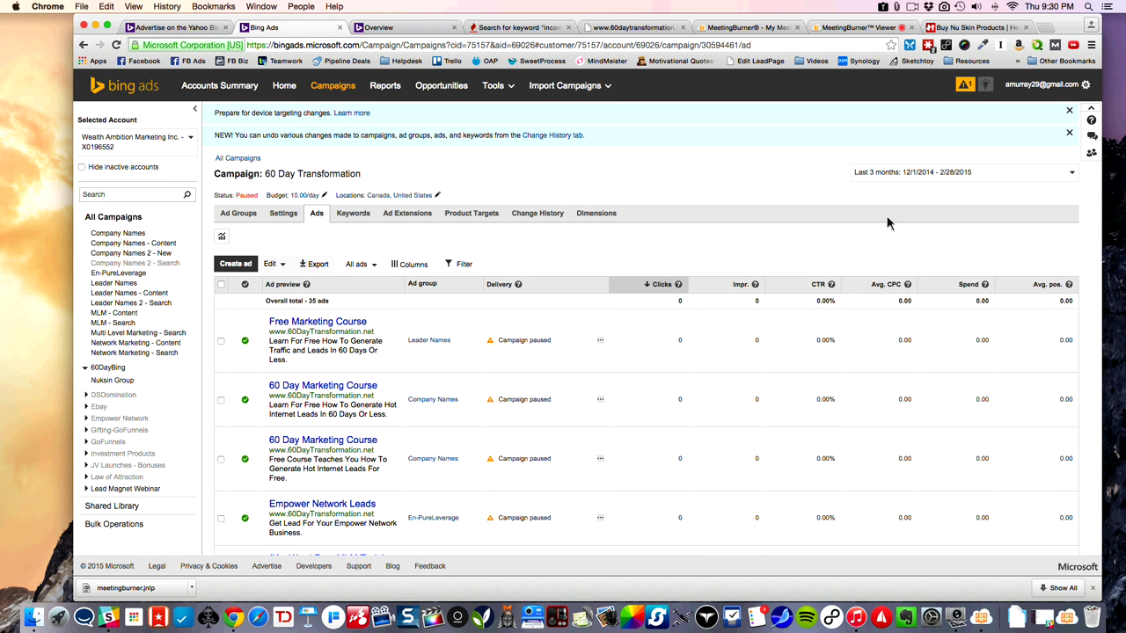
pyautogui.click(887, 175)
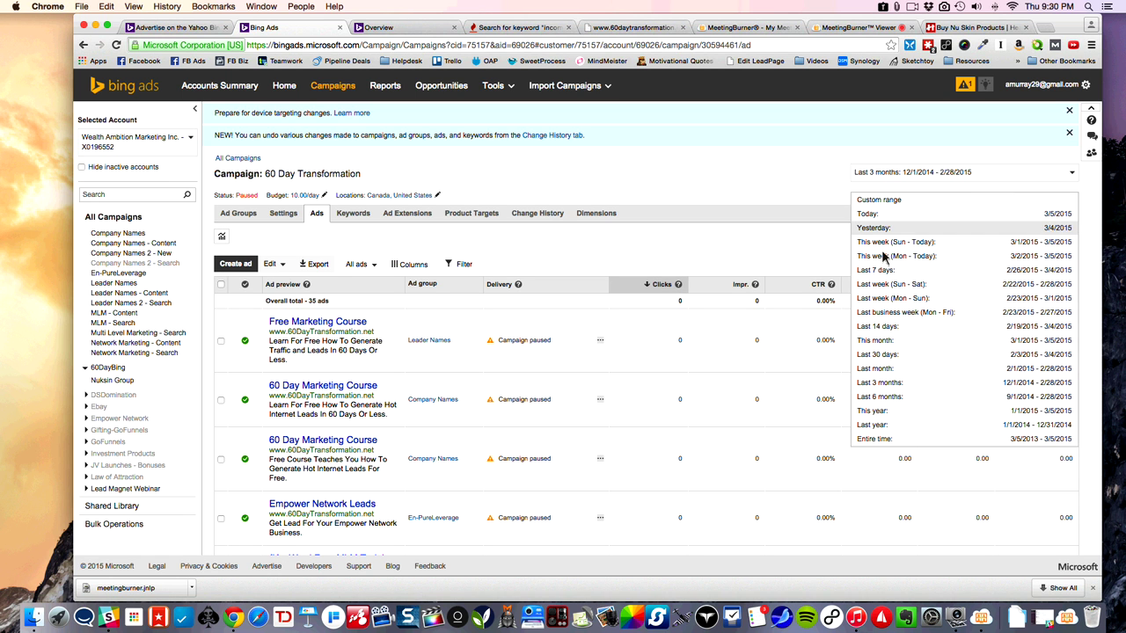
pyautogui.click(882, 425)
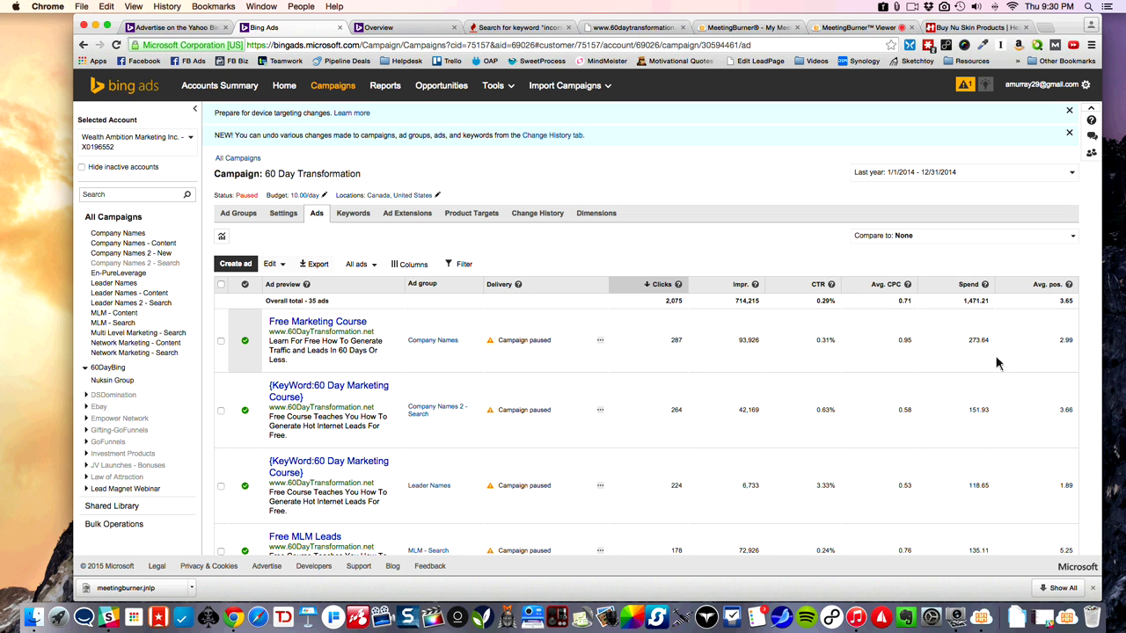
pyautogui.moveTo(969, 342); pyautogui.dragTo(993, 341)
pyautogui.scroll(-1, 932, 339)
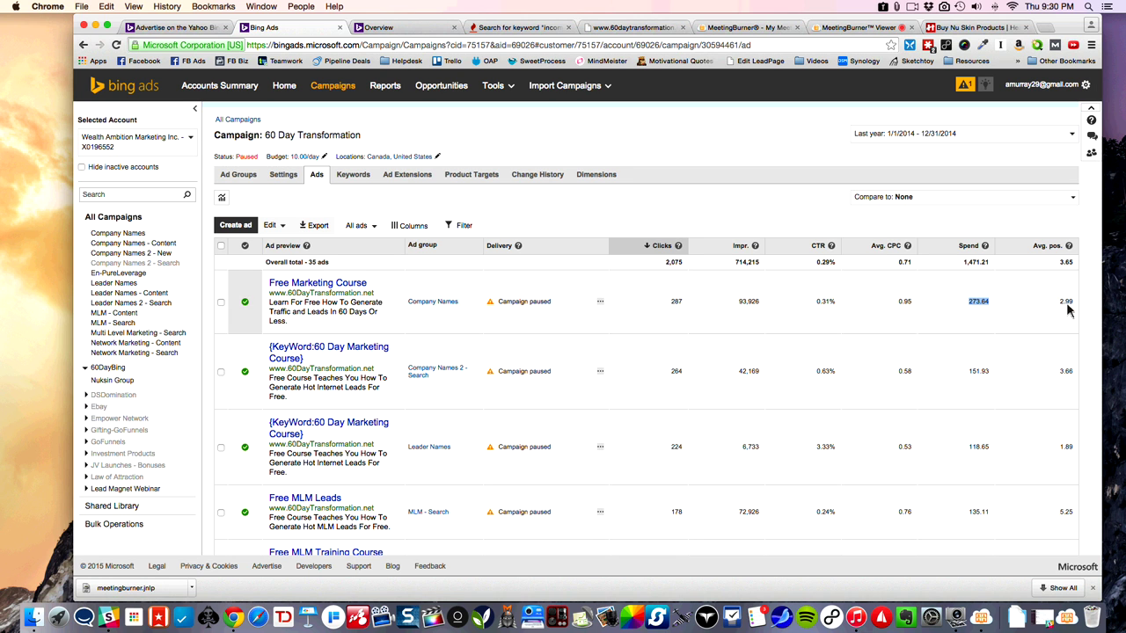
pyautogui.scroll(-1, 853, 211)
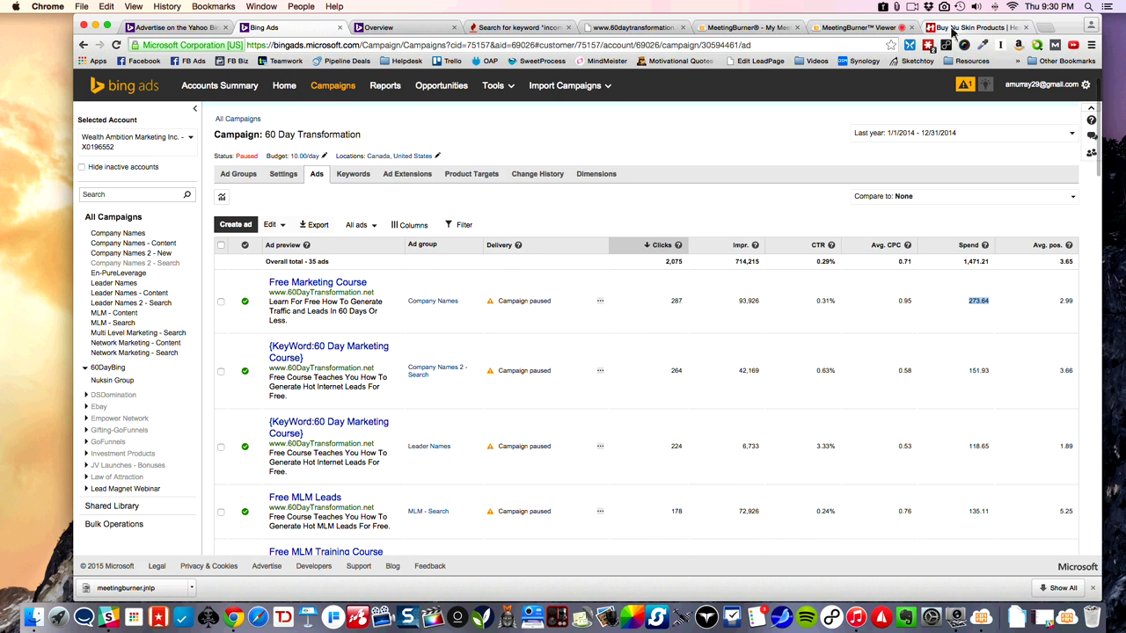
# Step: Revisit the Bing search results for "nuskin scam" and return to the 60 Day Transformation ads to examine the lower entries
pyautogui.click(968, 28)
pyautogui.click(83, 45)
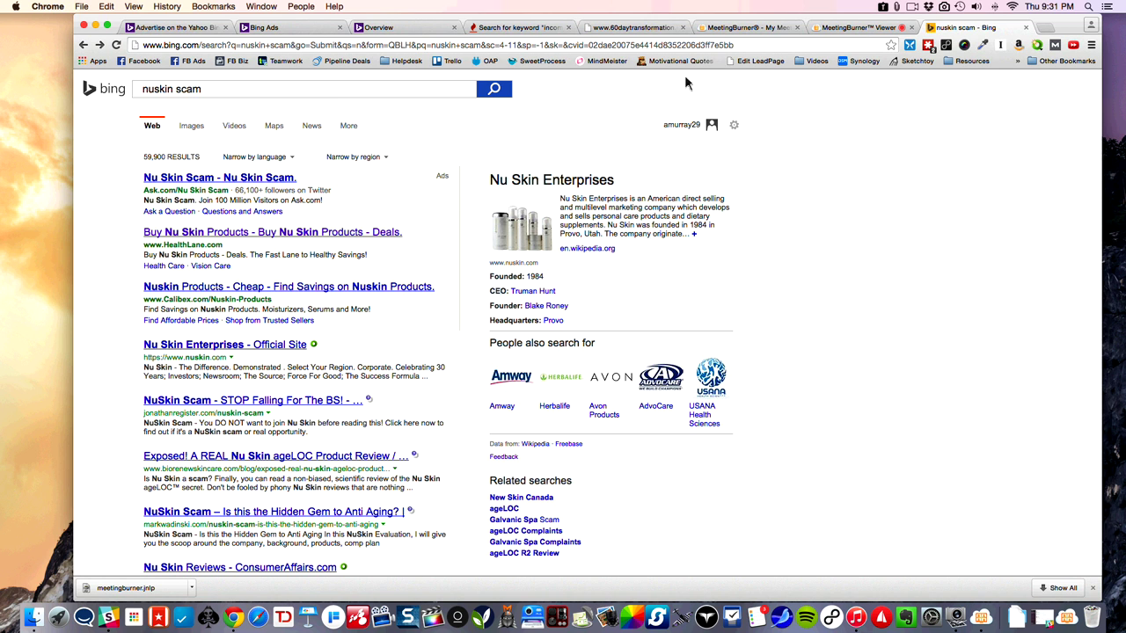
pyautogui.click(384, 29)
pyautogui.click(265, 28)
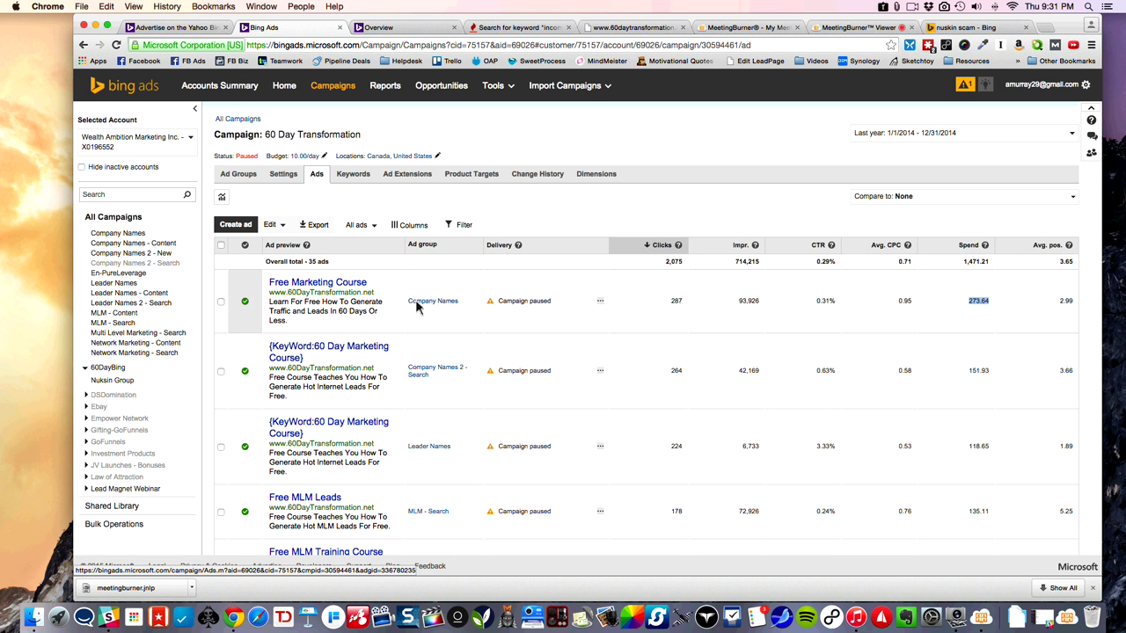
pyautogui.scroll(-2, 419, 305)
pyautogui.scroll(-2, 419, 305)
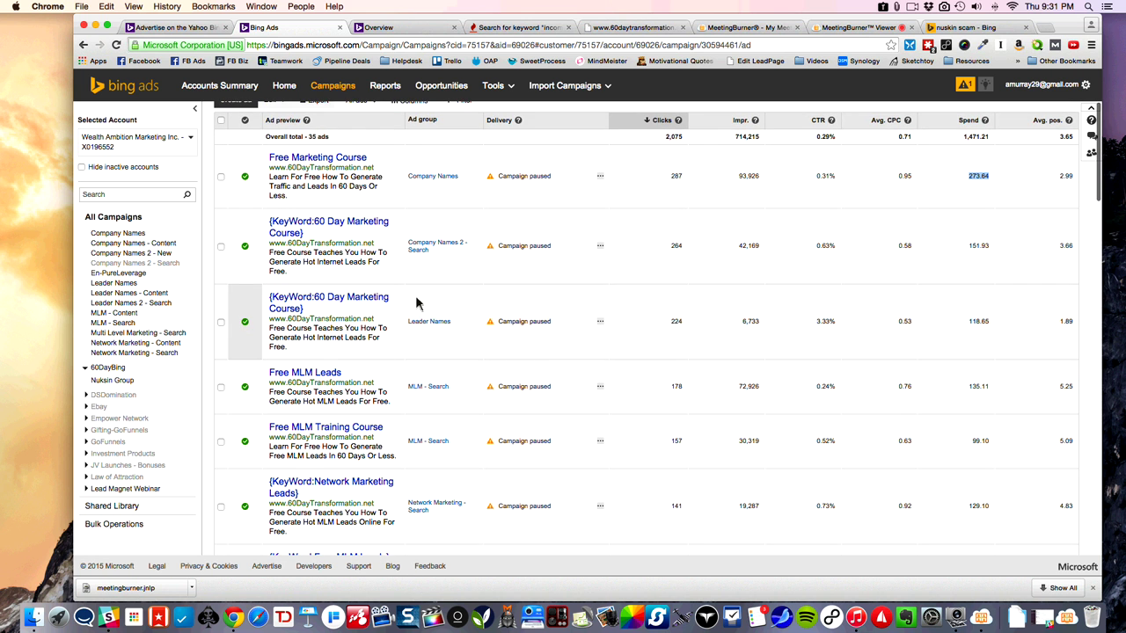
# Step: Return to the overview of all campaigns and open the keyword list of the 60 Day Transformation campaign
pyautogui.scroll(-2, 418, 304)
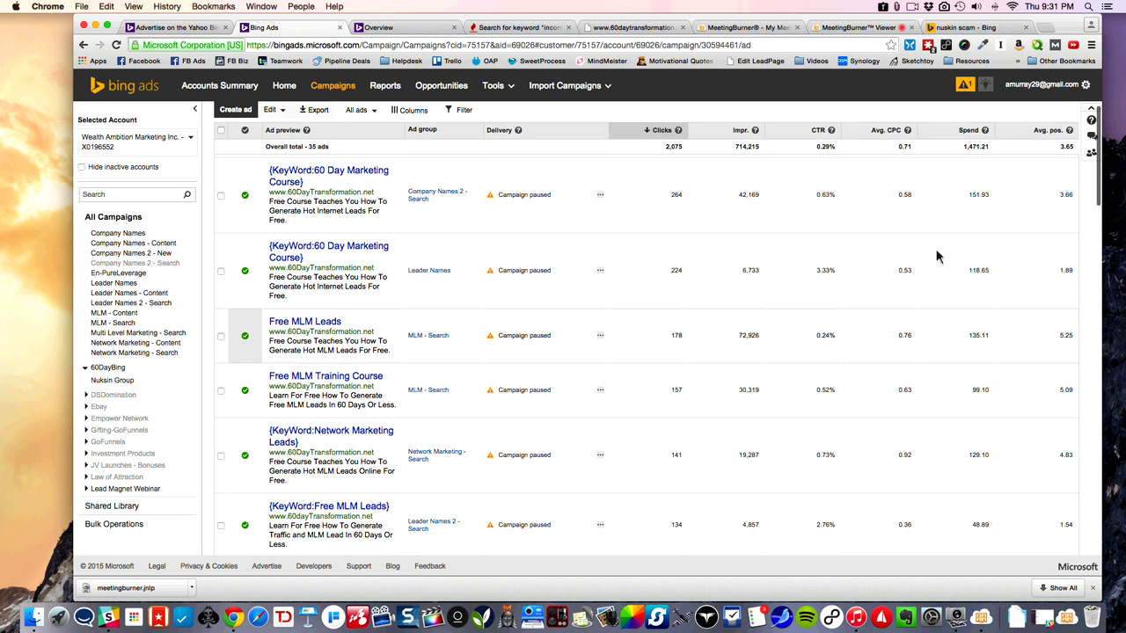
pyautogui.scroll(7, 791, 359)
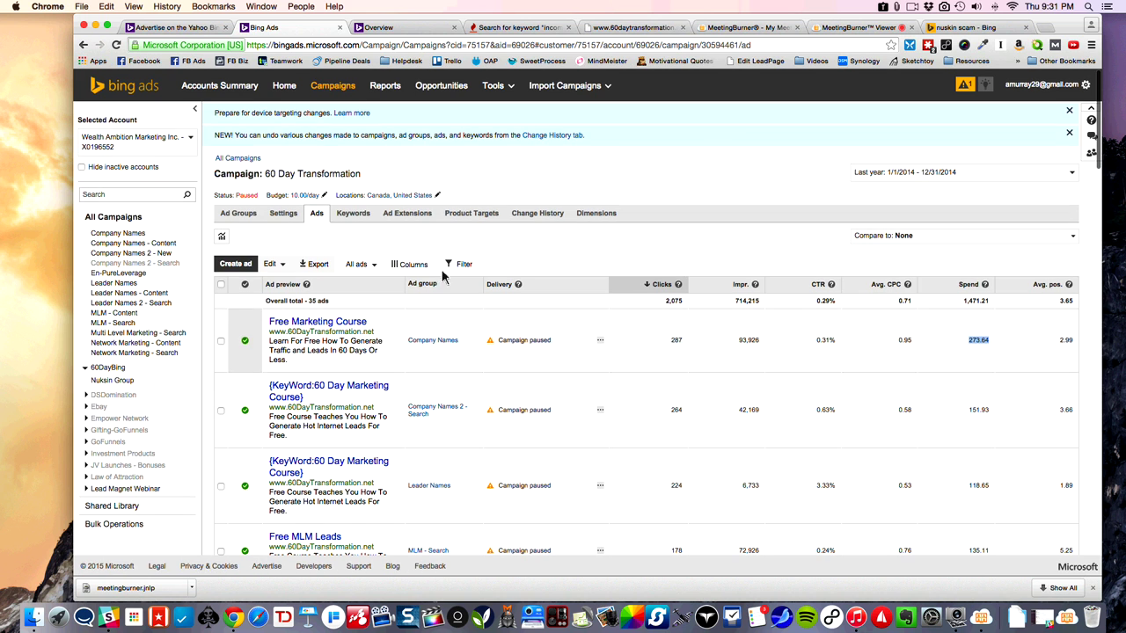
pyautogui.click(285, 86)
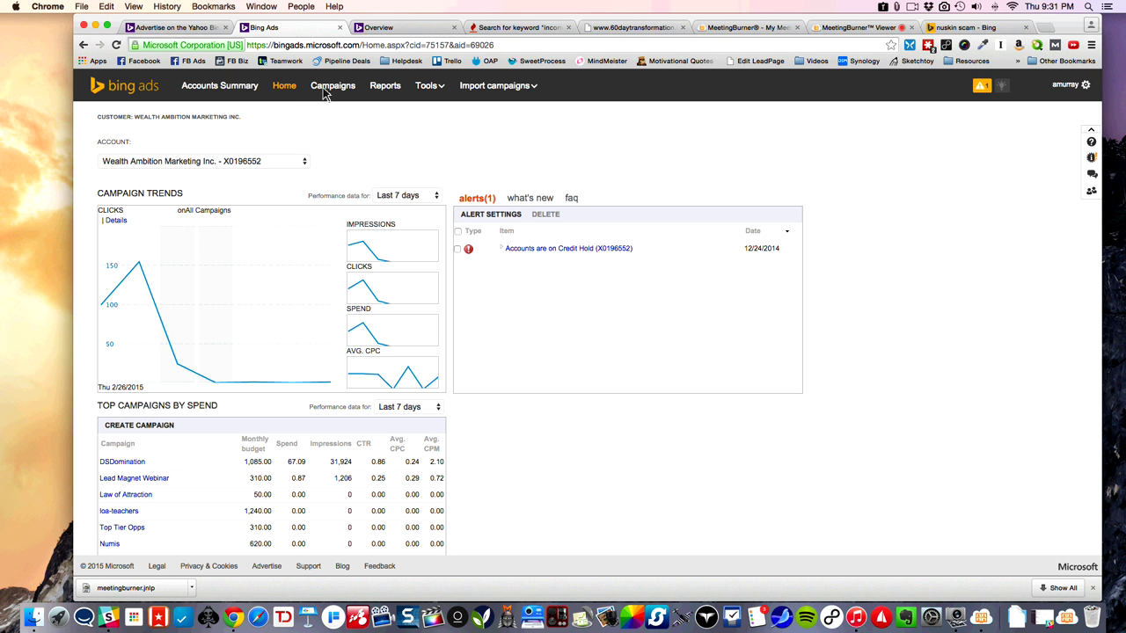
pyautogui.click(325, 91)
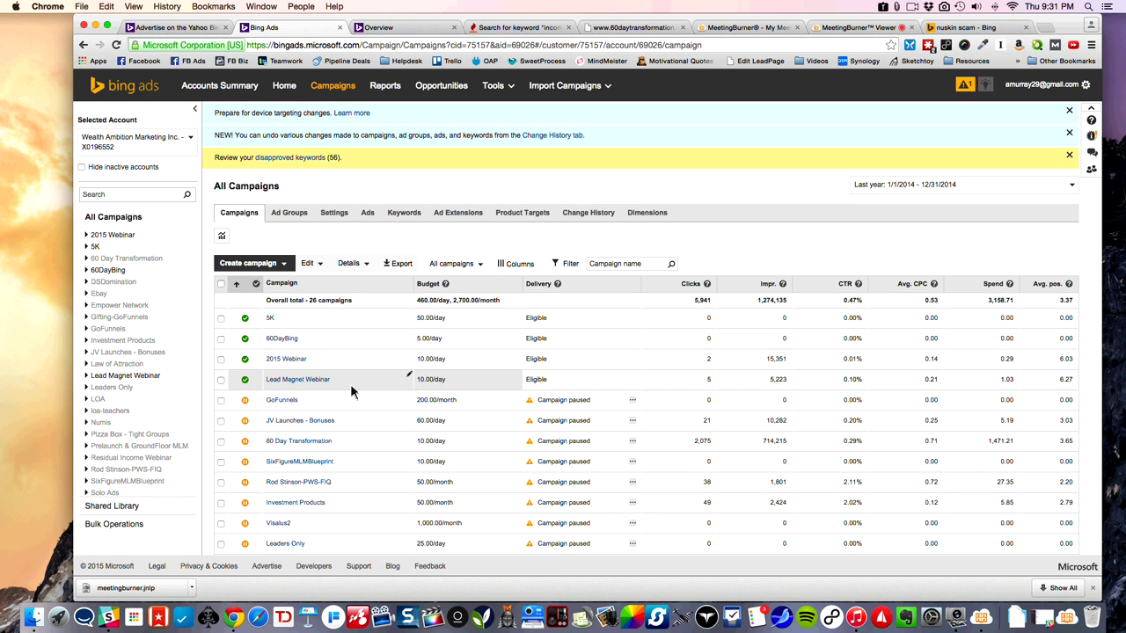
pyautogui.click(310, 442)
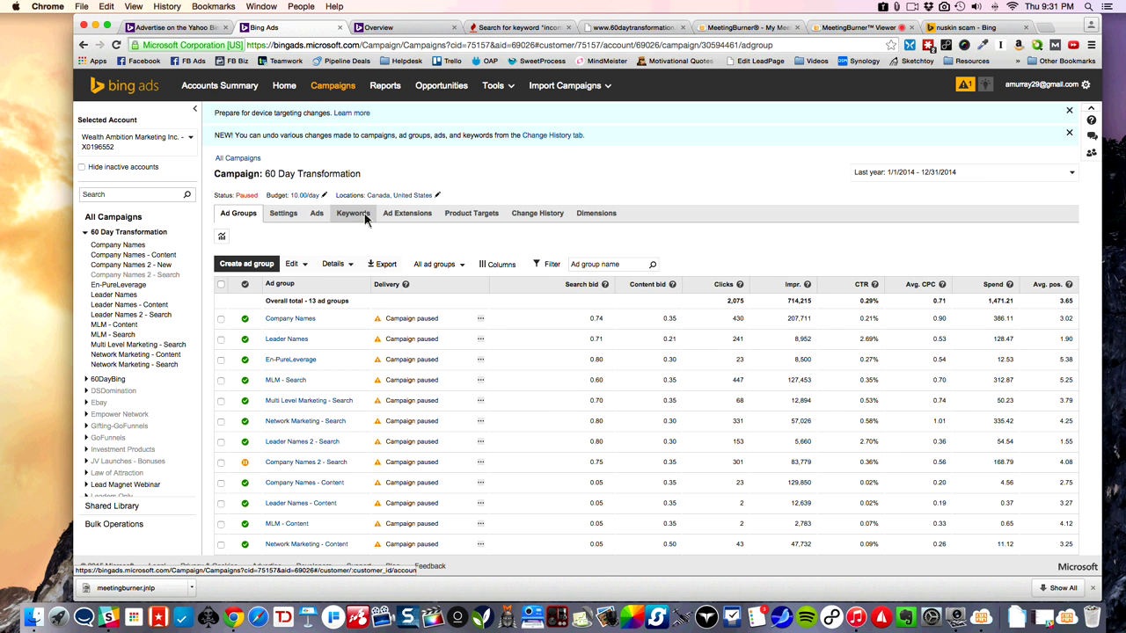
pyautogui.click(354, 214)
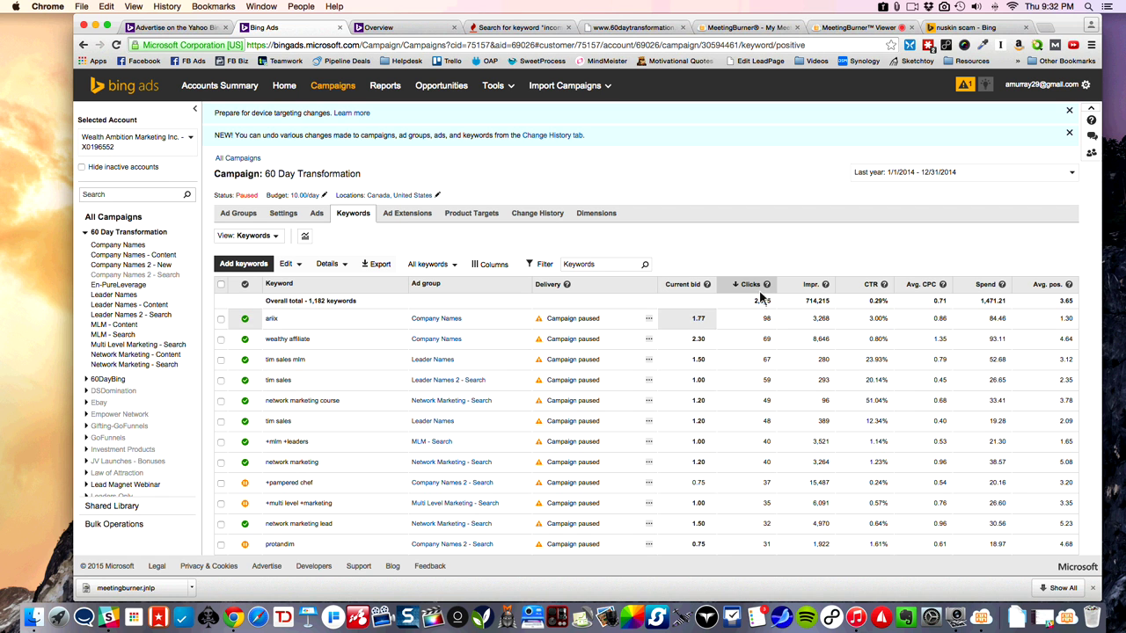
# Step: Sort the 60 Day Transformation keywords by CTR, highest first, and examine their clicks, average CPC and spend
pyautogui.click(869, 285)
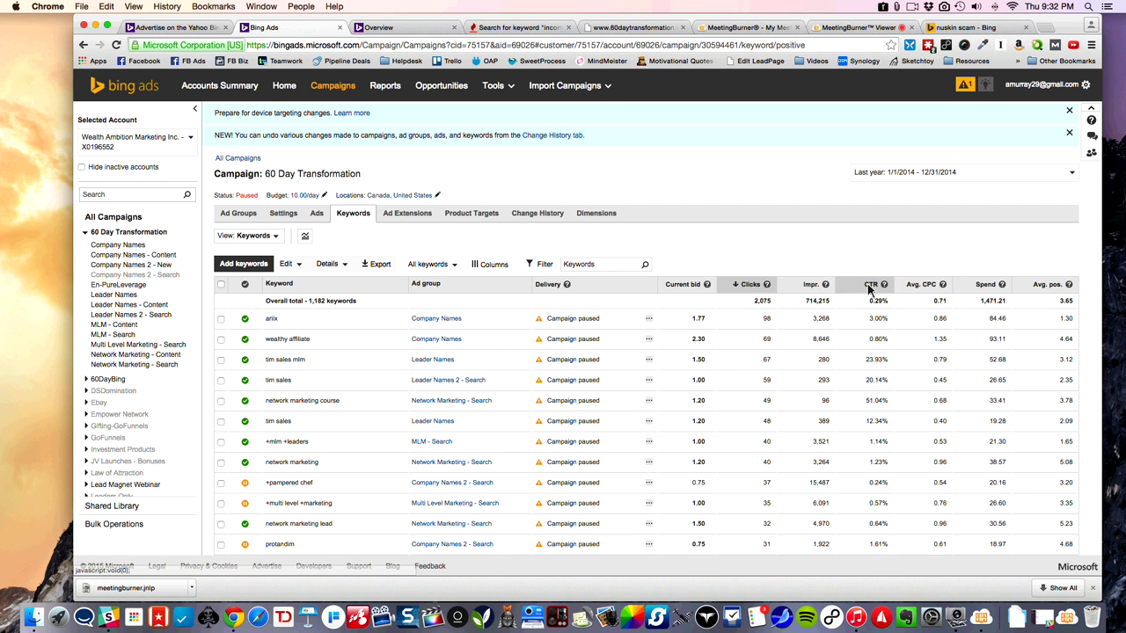
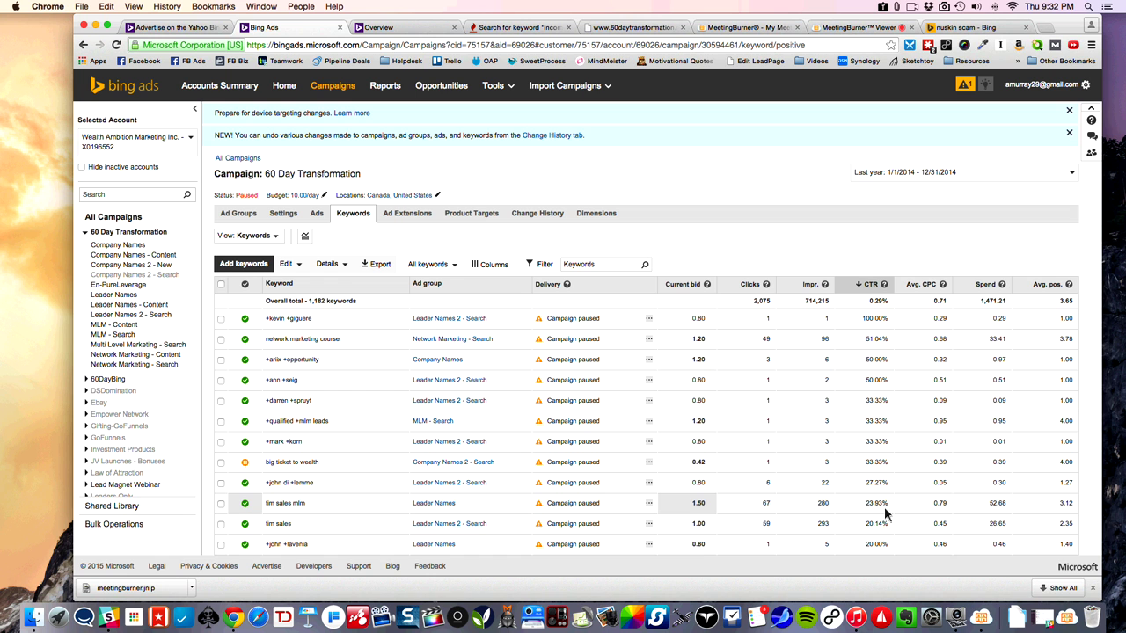
pyautogui.scroll(-3, 884, 513)
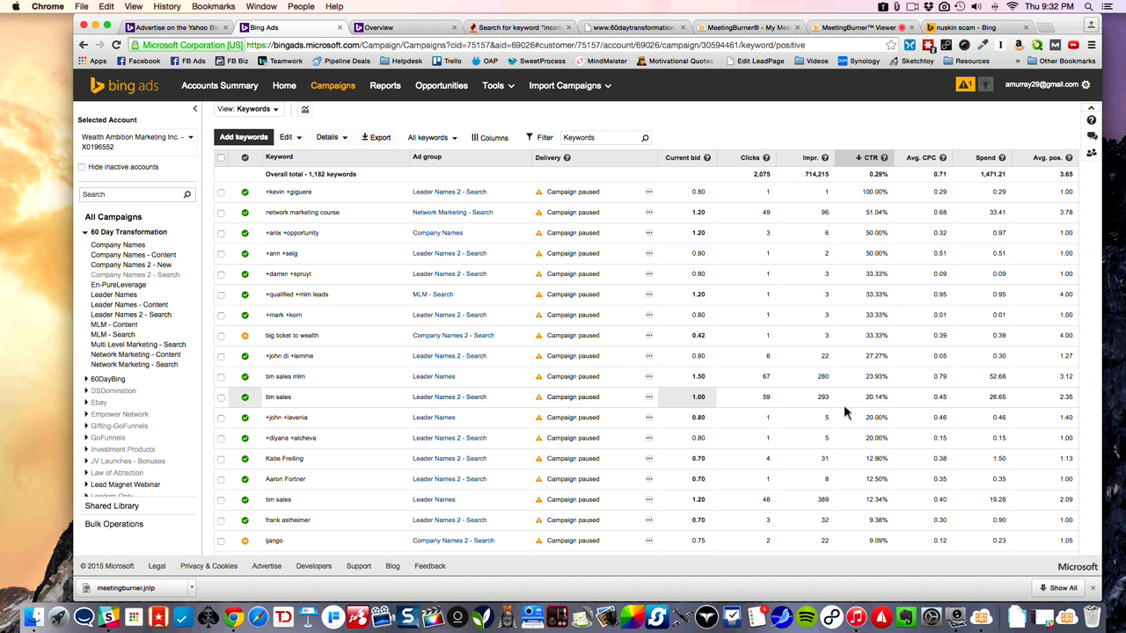
pyautogui.scroll(-3, 844, 412)
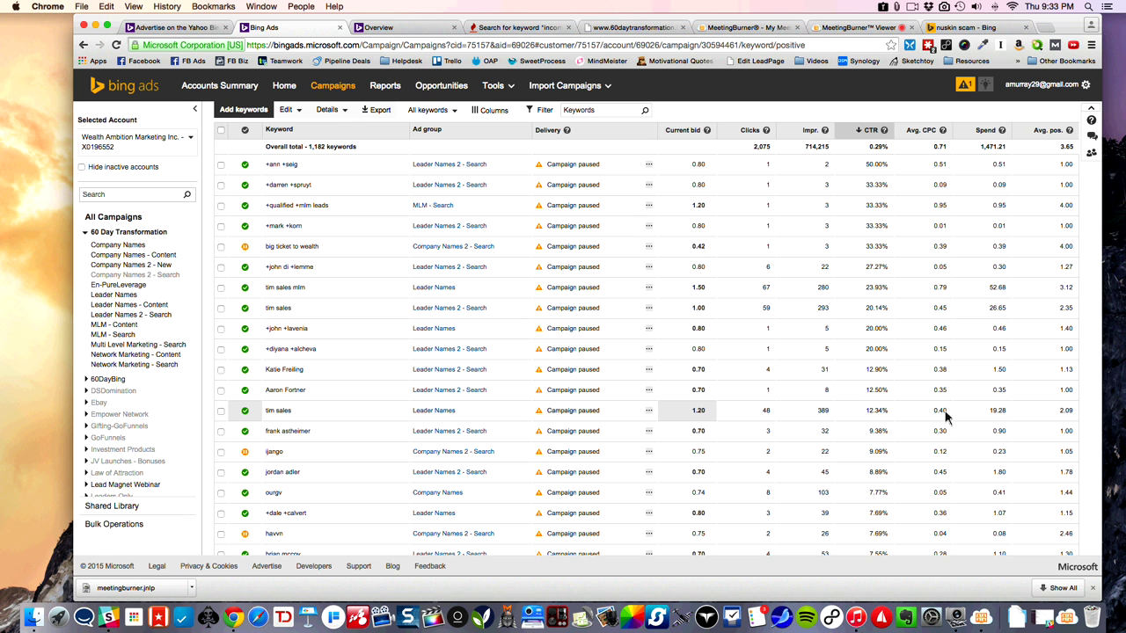
pyautogui.scroll(-5, 948, 414)
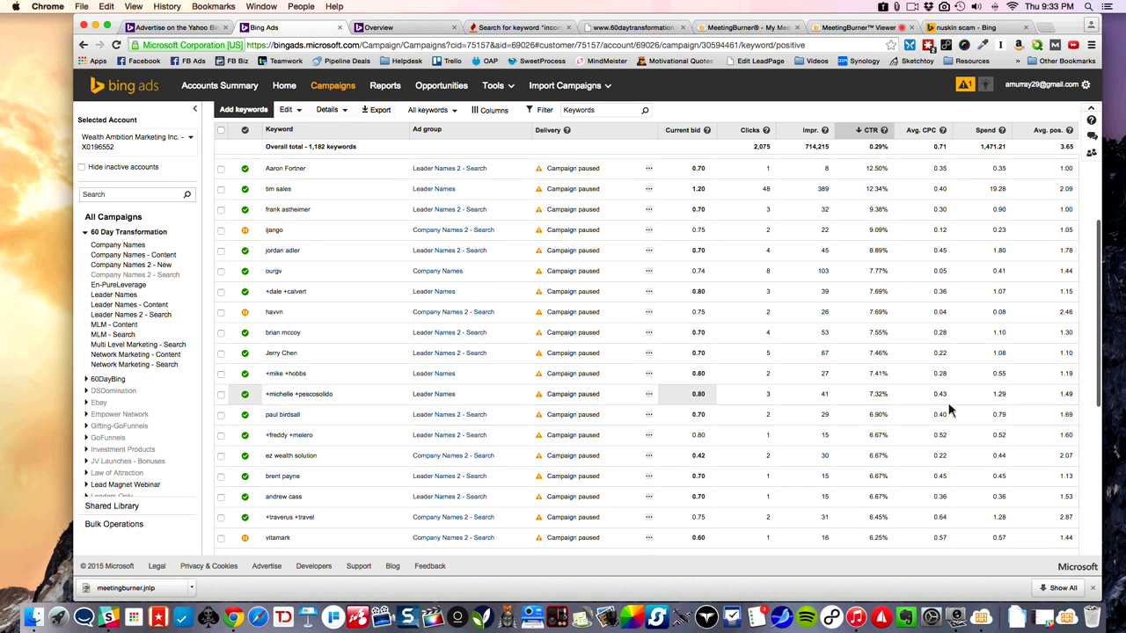
pyautogui.scroll(10, 947, 410)
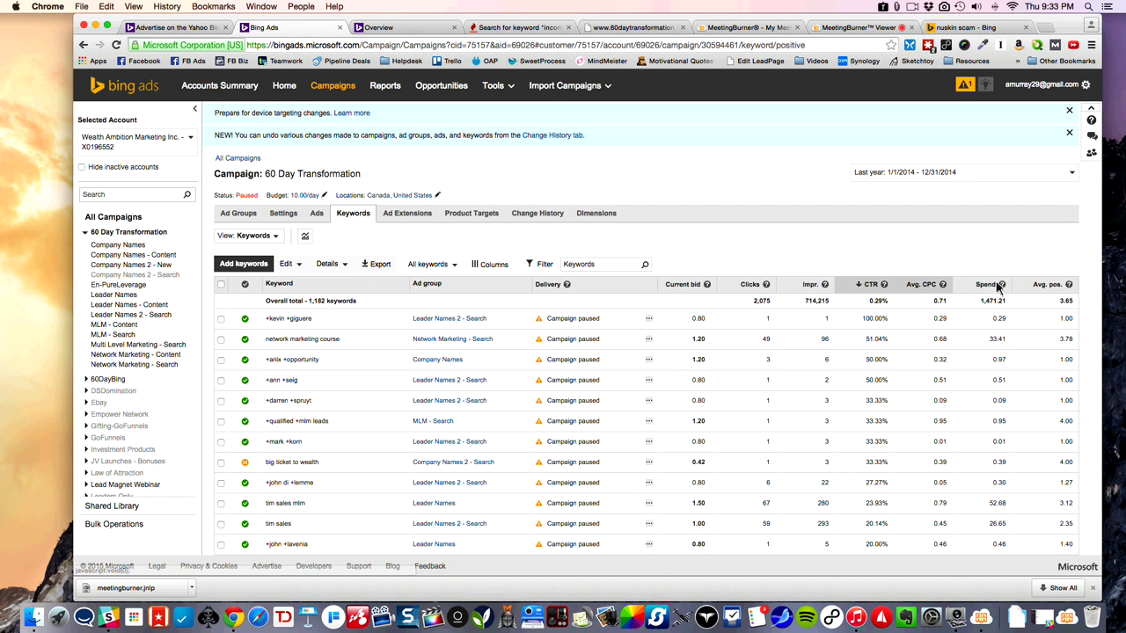
# Step: Sort the campaign's keywords by average position, highest number first, and examine the poorest-placed ones
pyautogui.click(1046, 285)
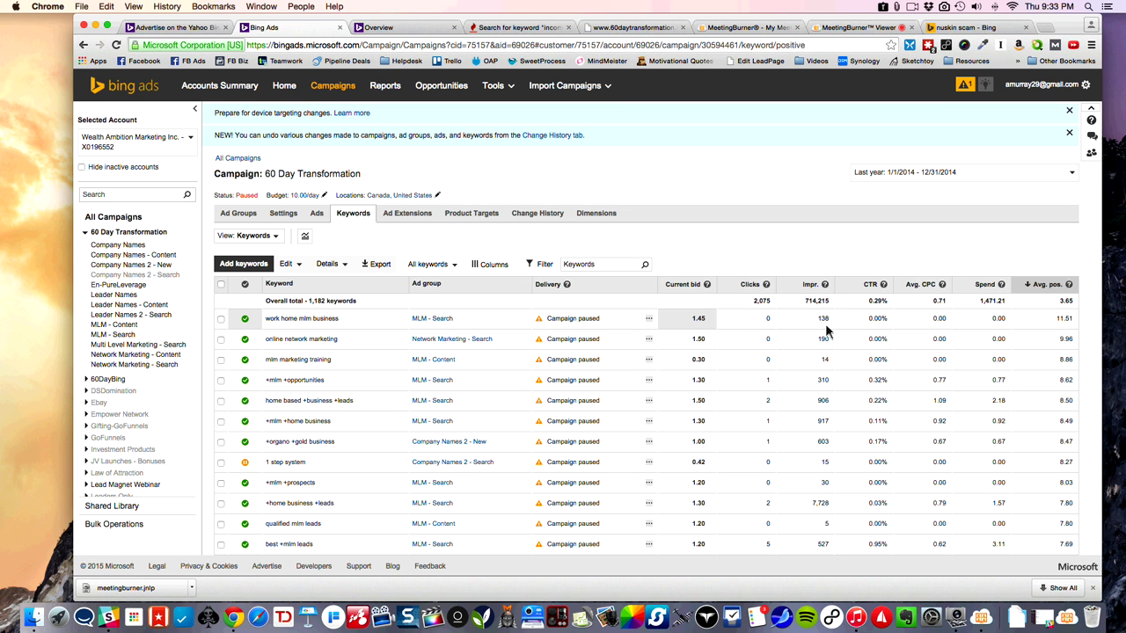
pyautogui.scroll(-1, 825, 336)
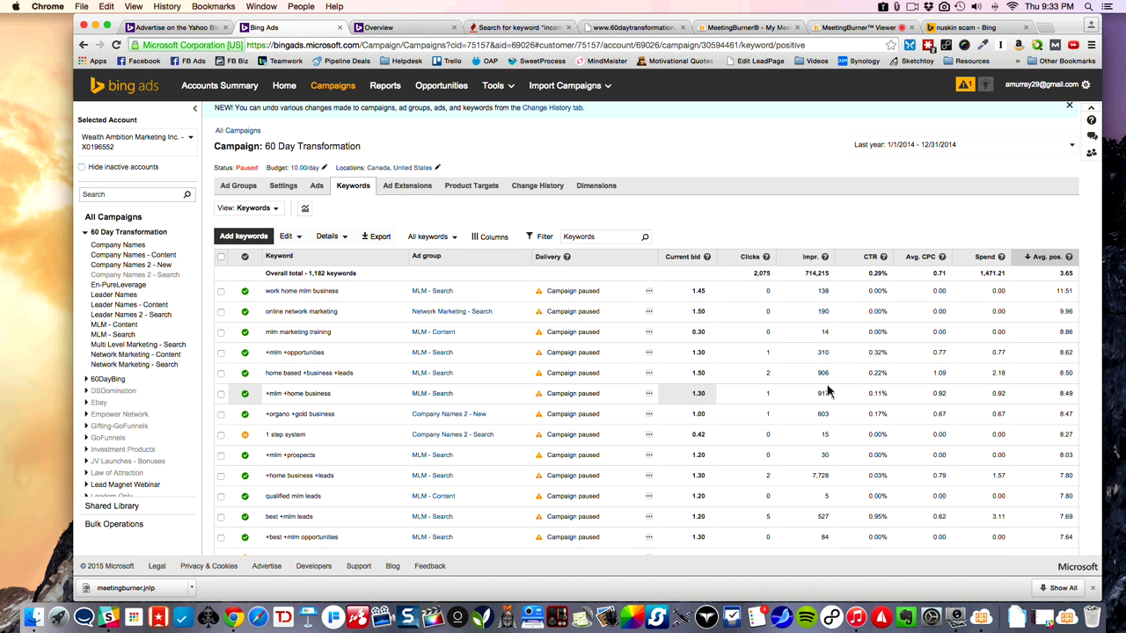
pyautogui.scroll(-1, 826, 391)
pyautogui.scroll(-4, 827, 391)
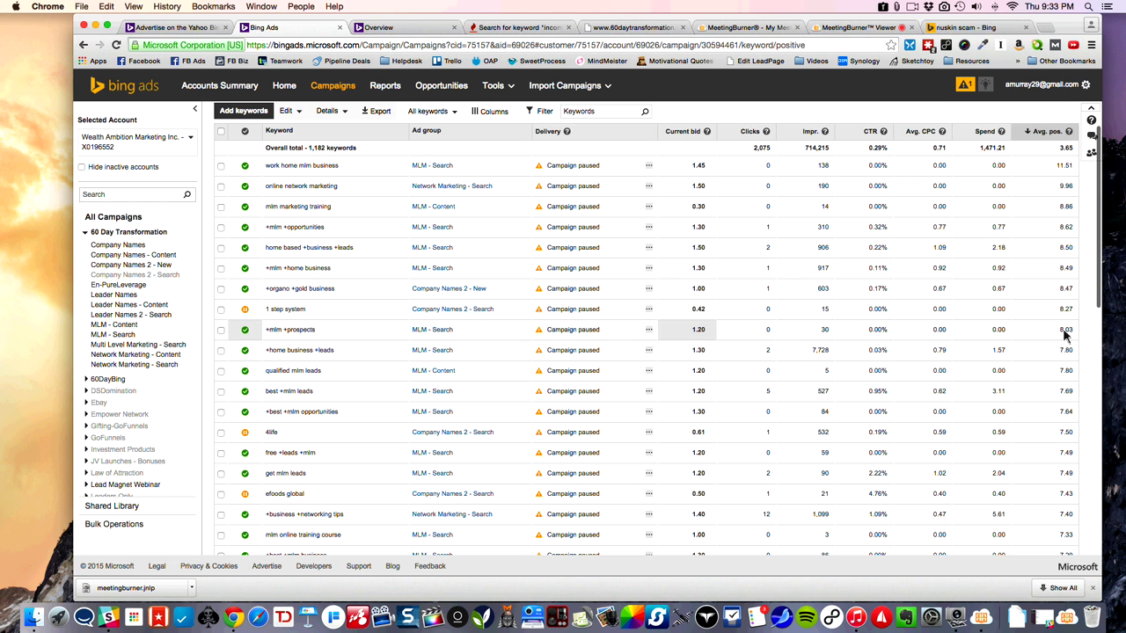
# Step: Set the current bid of the "+mlm +prospects" keyword to 2.20 and save it
pyautogui.moveTo(708, 331)
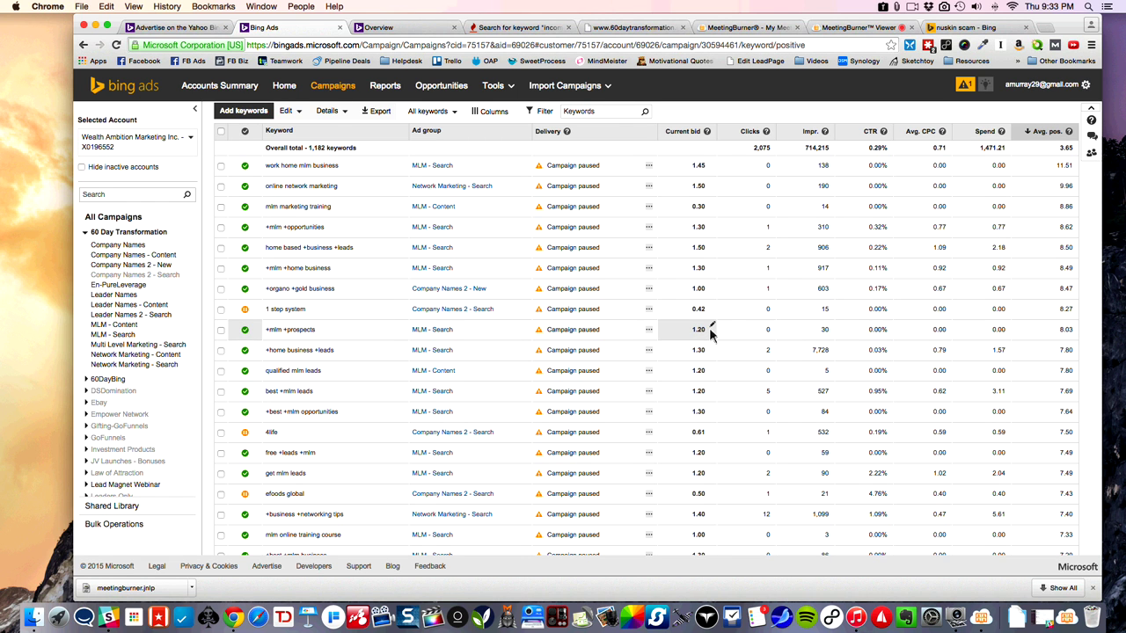
pyautogui.click(713, 328)
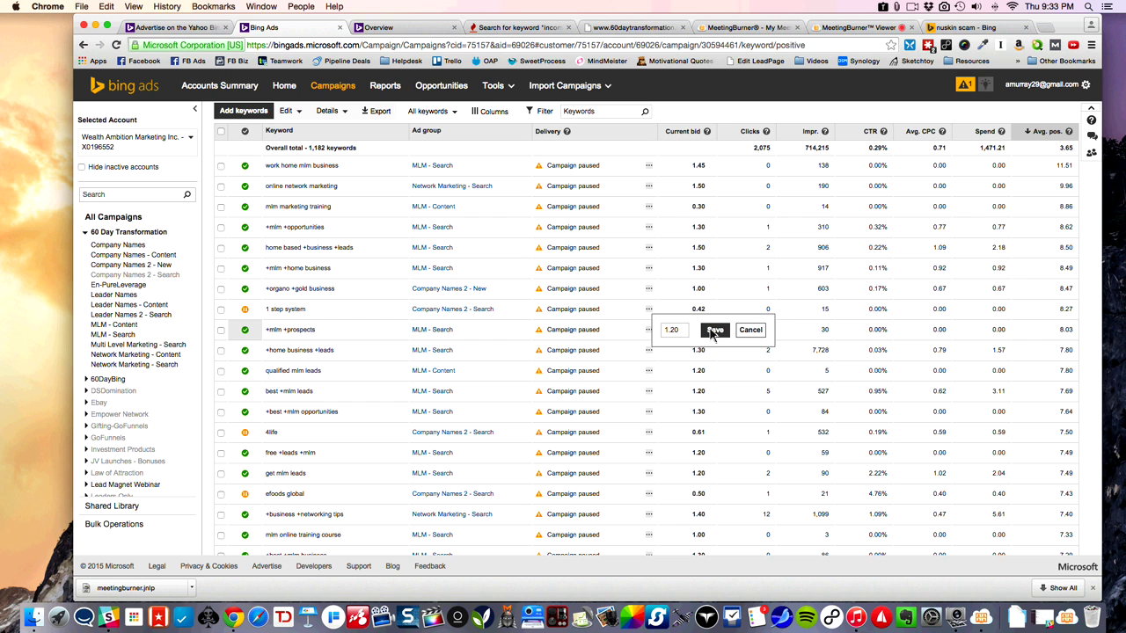
pyautogui.click(672, 331)
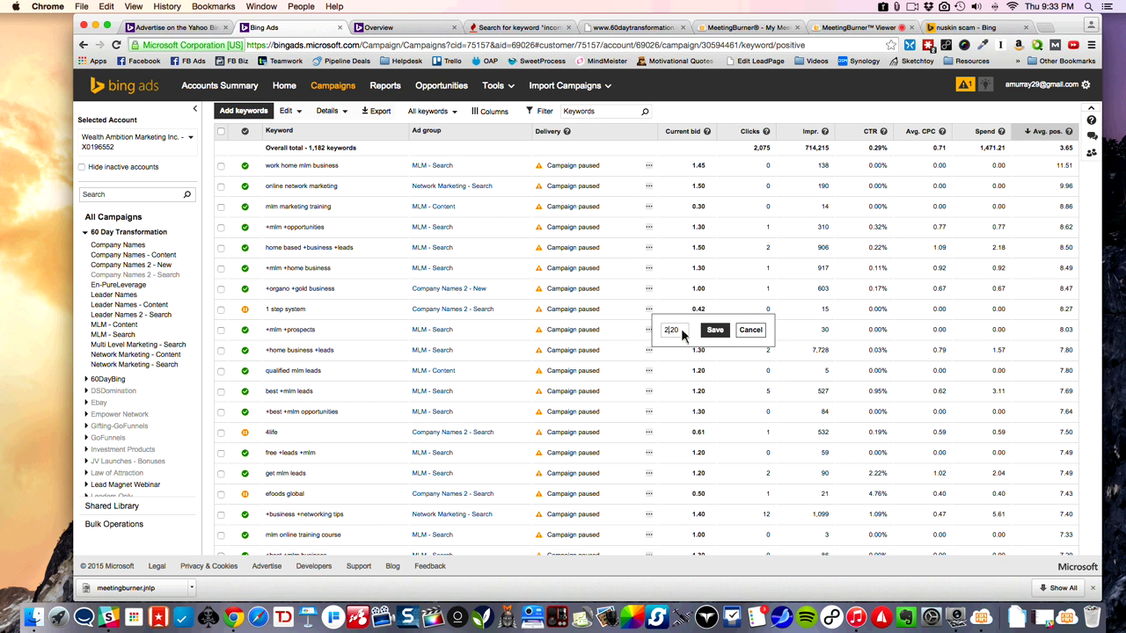
pyautogui.click(714, 330)
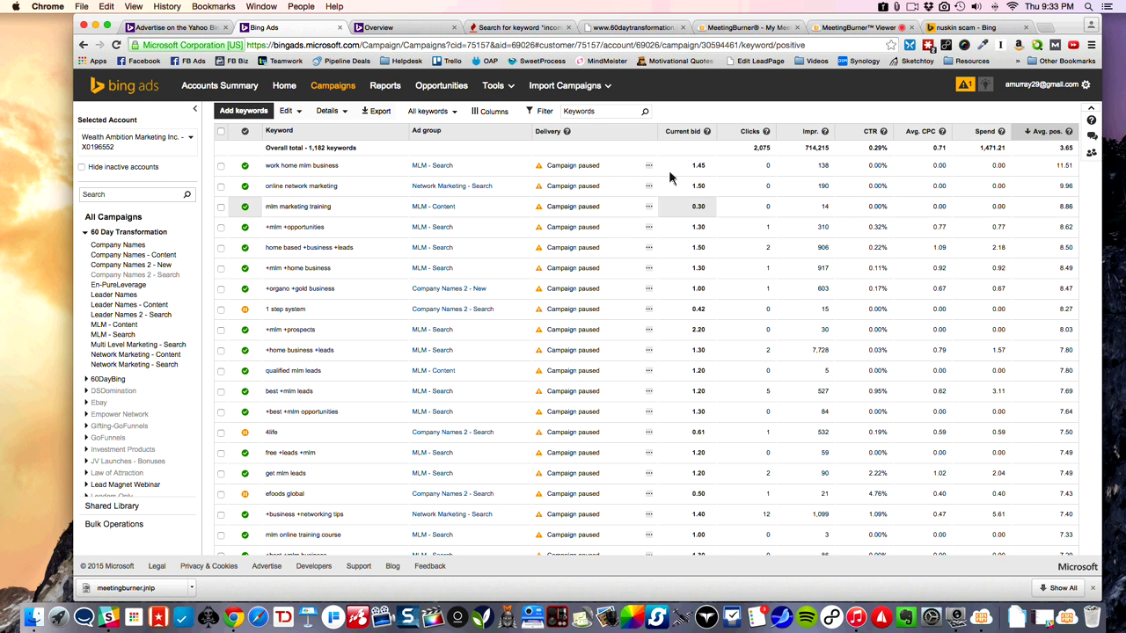
# Step: Sort the keywords by current bid, highest first, and set the "work home mlm business" keyword's bid in MLM - Content to 2.51
pyautogui.click(686, 132)
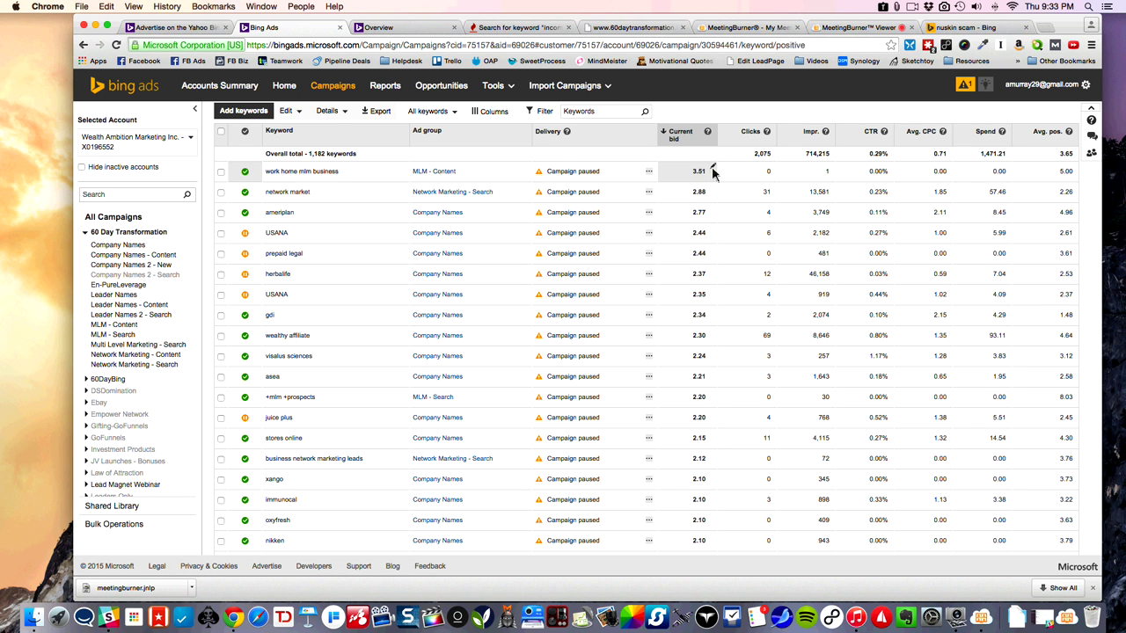
pyautogui.click(714, 170)
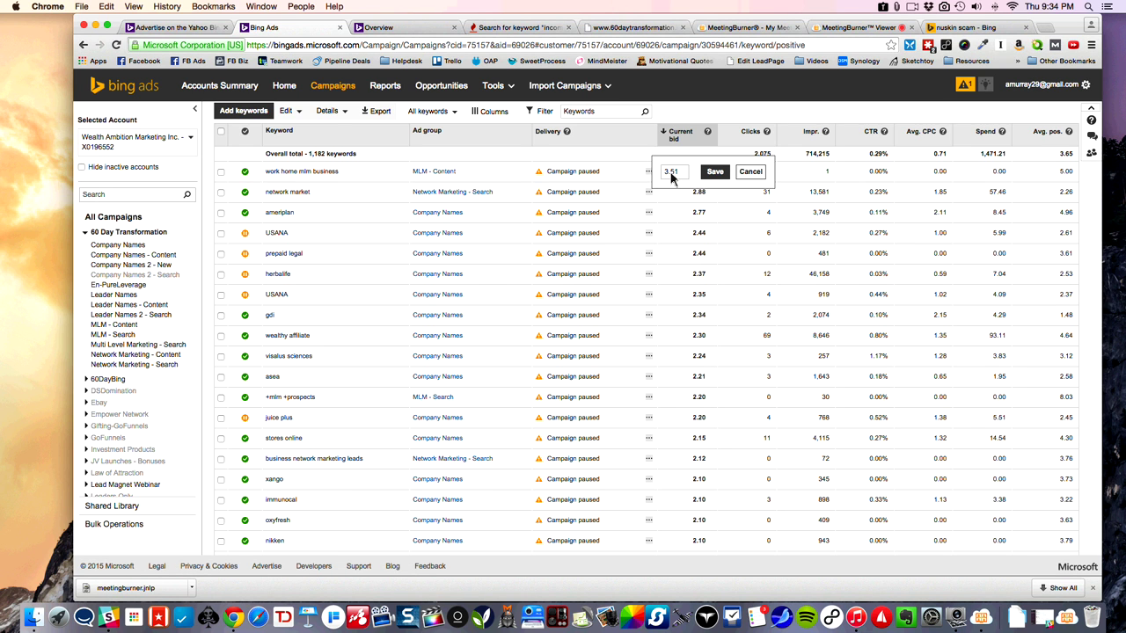
pyautogui.write('2')
pyautogui.click(717, 174)
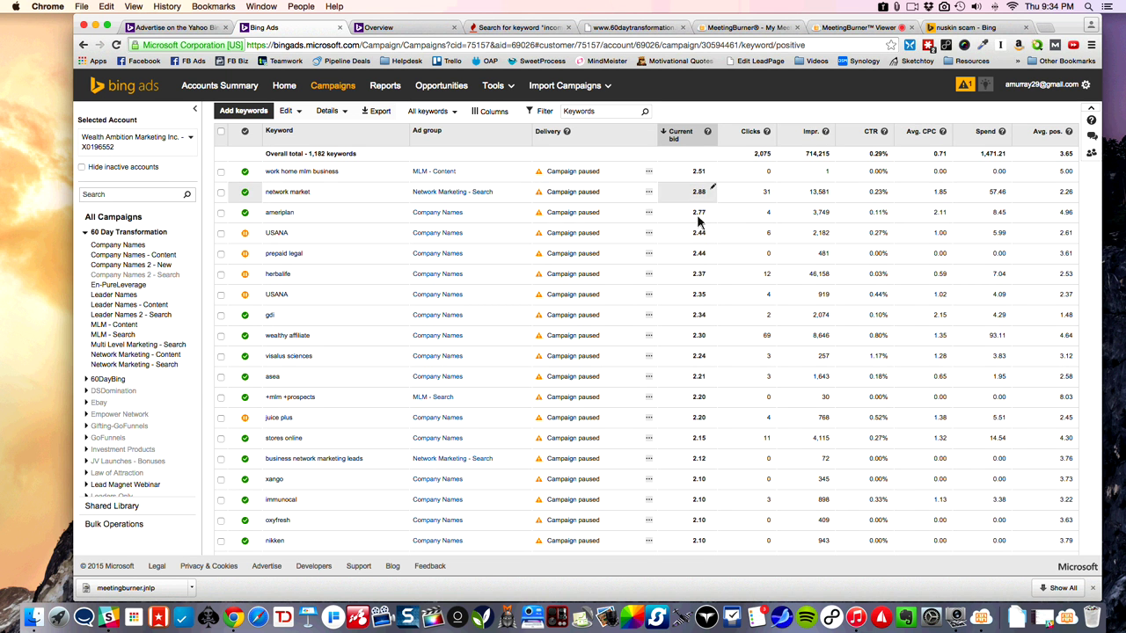
# Step: Sort the campaign's keywords by clicks and again by average position, and review them down to the end of the list
pyautogui.click(750, 132)
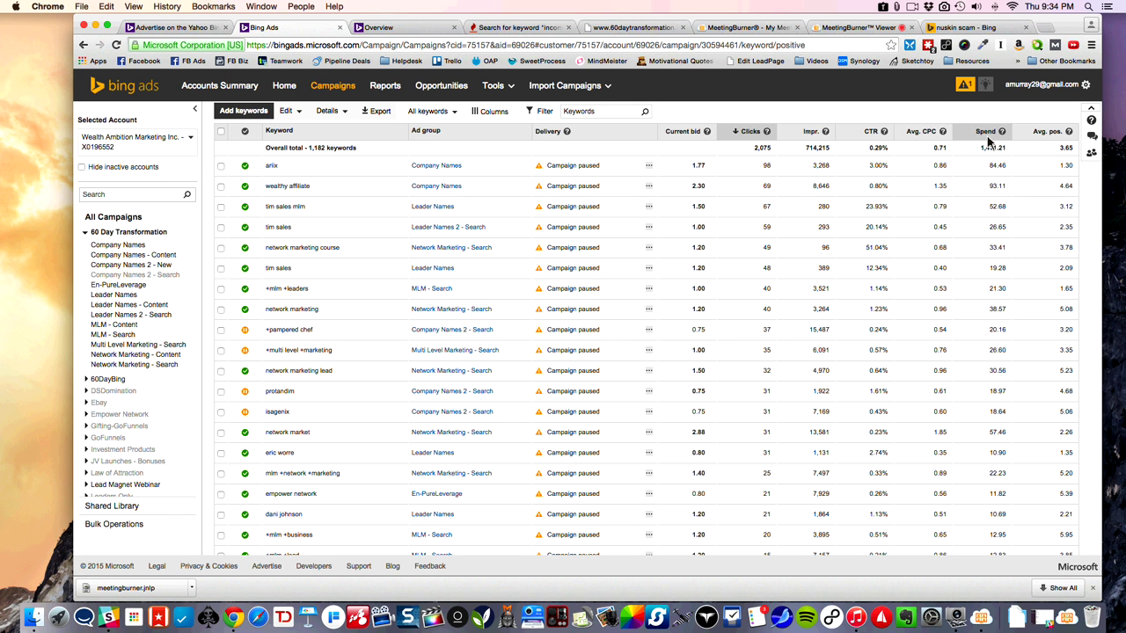
pyautogui.click(1047, 132)
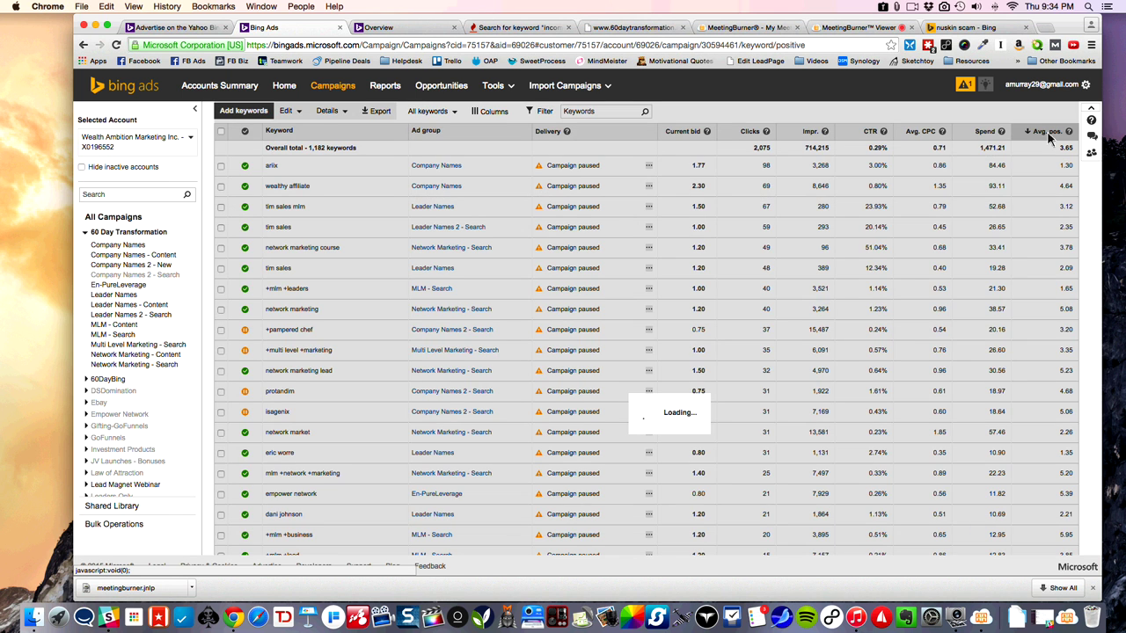
pyautogui.scroll(-1, 1038, 220)
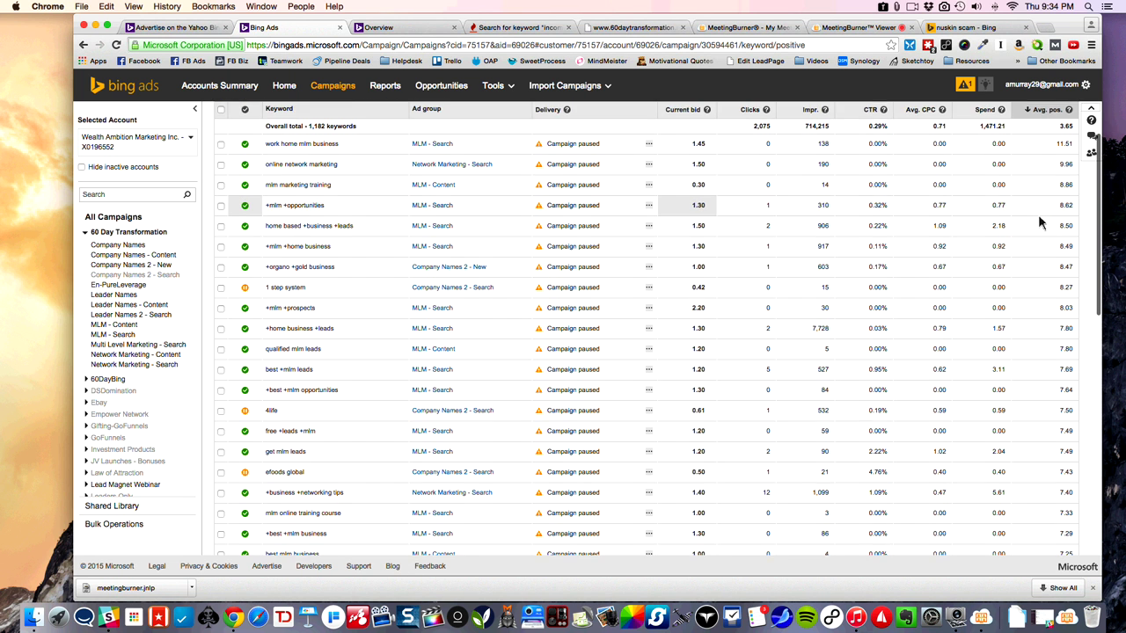
pyautogui.scroll(-15, 1038, 222)
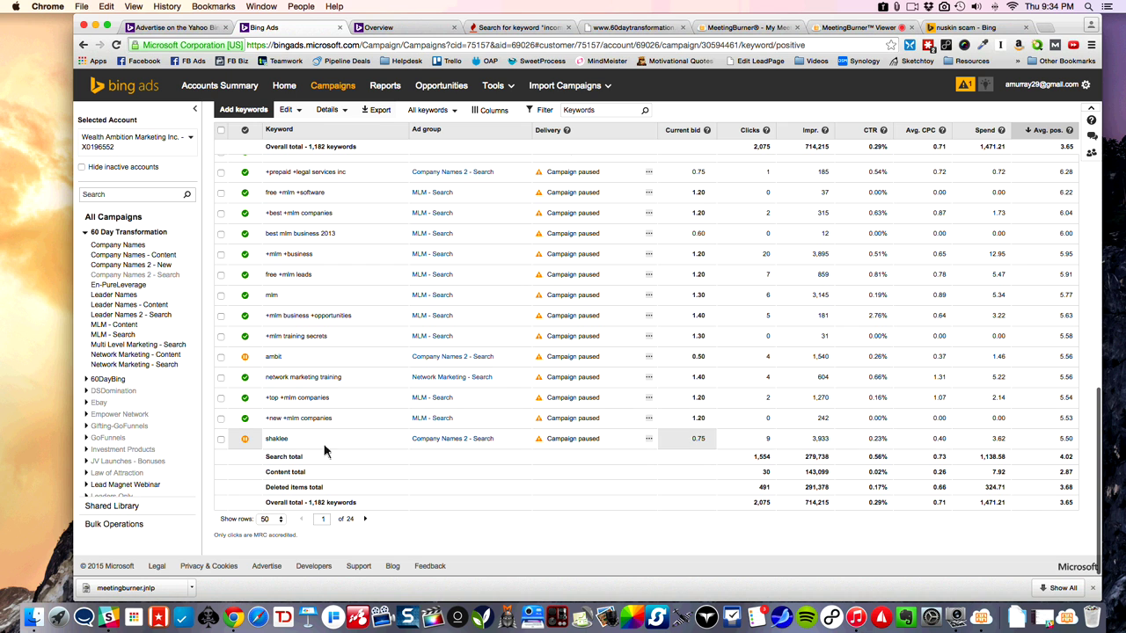
# Step: Open the Company Names 2 - Search ad group and examine its keywords' bids, spend and average position, particularly the "monavie" keyword
pyautogui.click(443, 439)
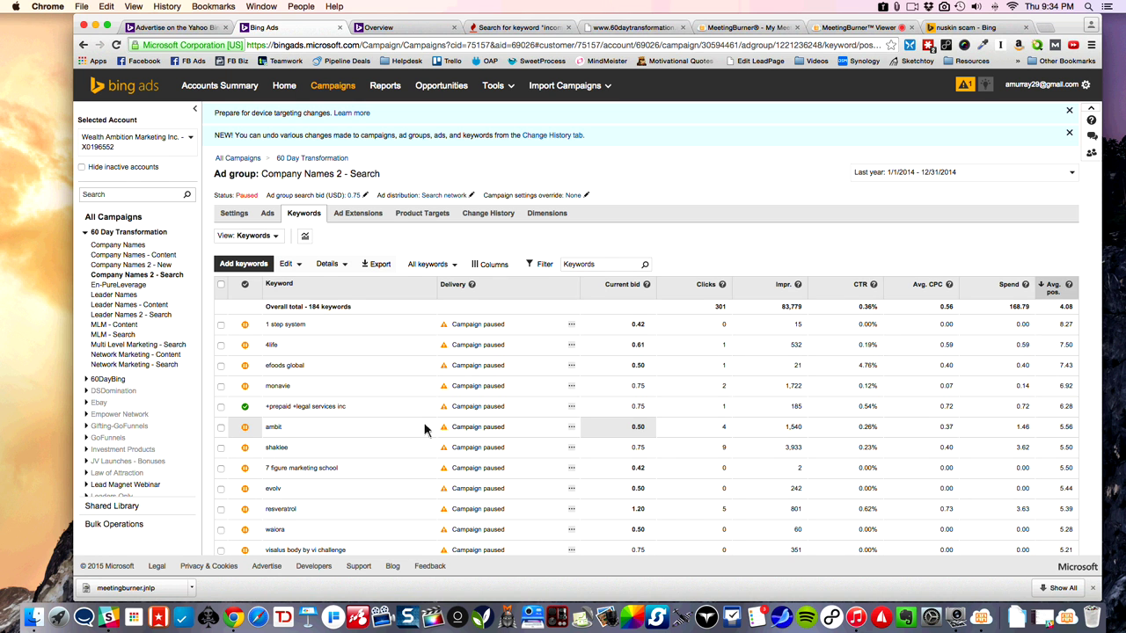
pyautogui.scroll(-2, 424, 430)
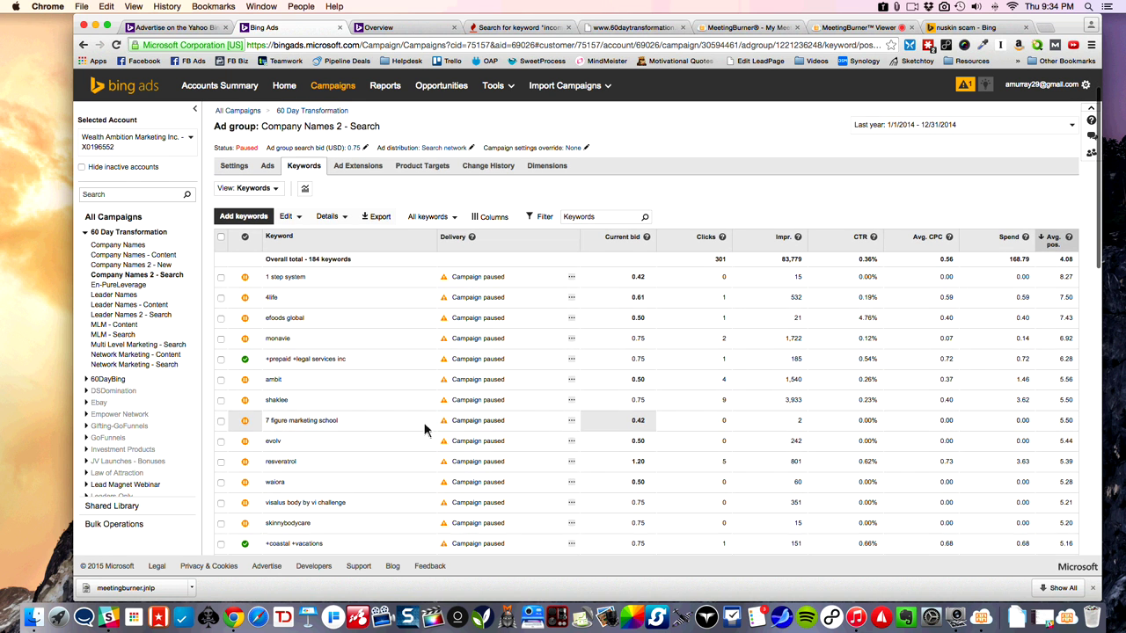
pyautogui.scroll(-4, 424, 429)
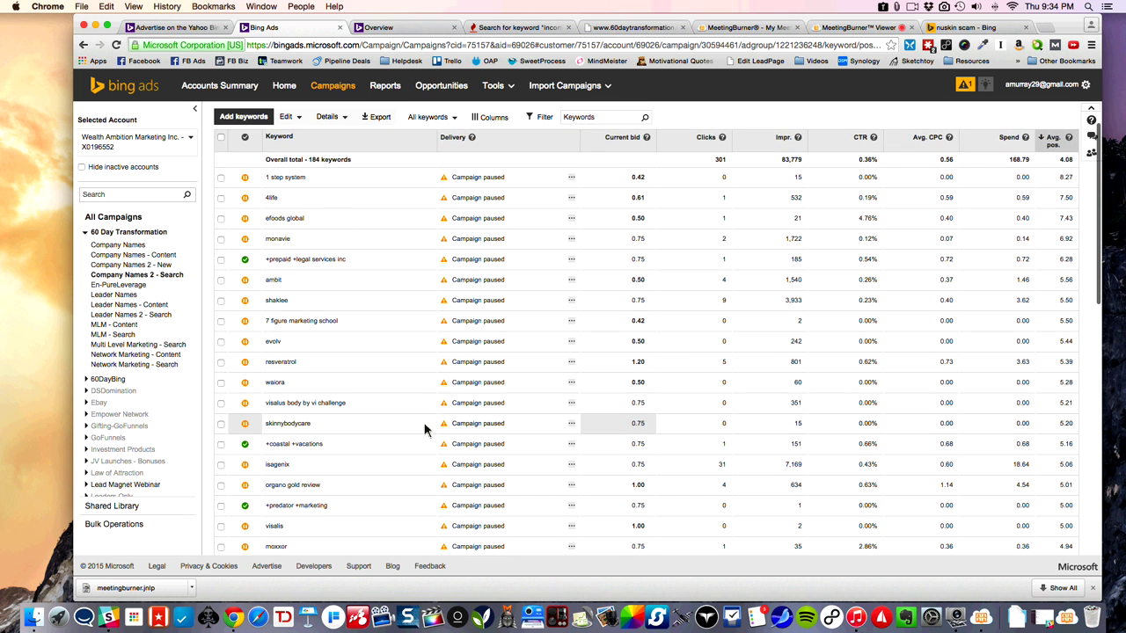
pyautogui.scroll(-2, 424, 429)
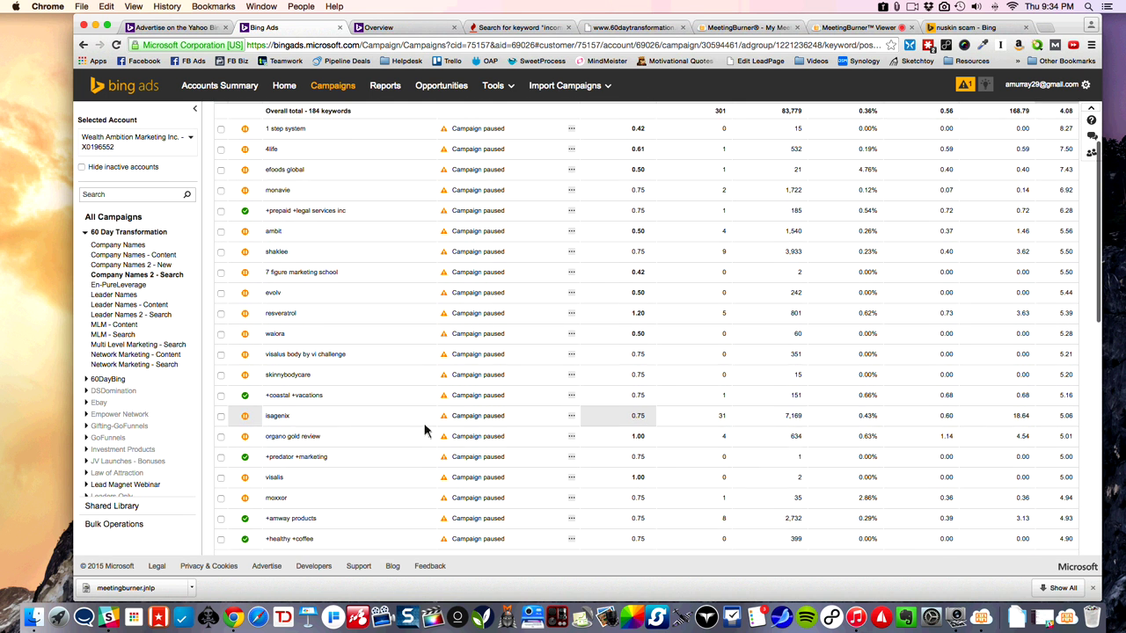
pyautogui.scroll(-2, 424, 429)
pyautogui.scroll(5, 424, 429)
pyautogui.scroll(7, 424, 429)
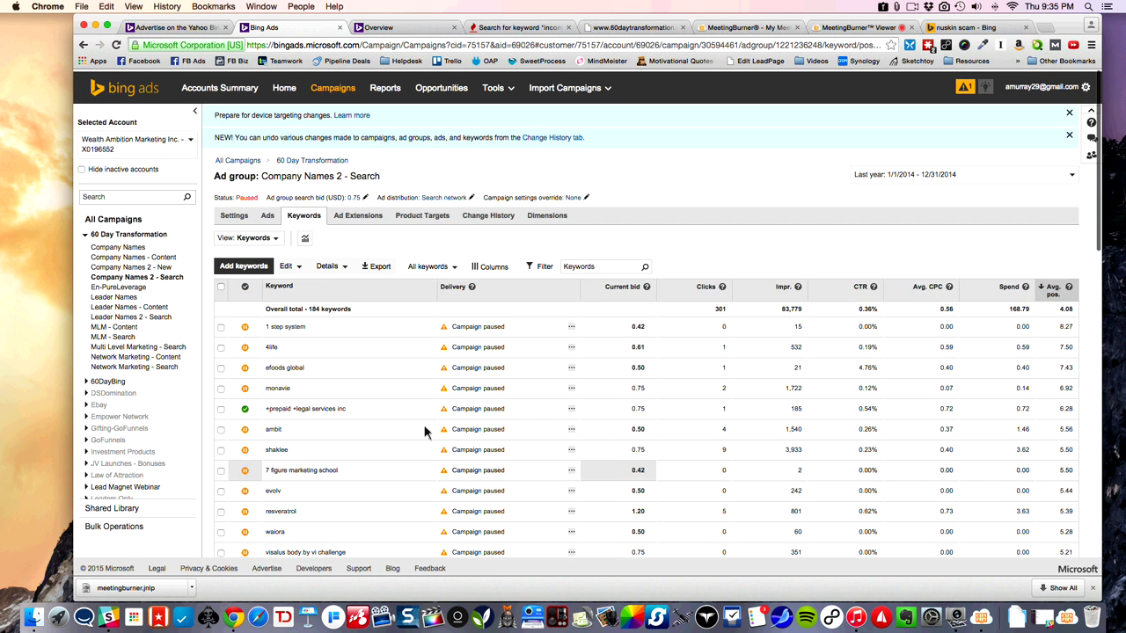
pyautogui.scroll(-3, 424, 429)
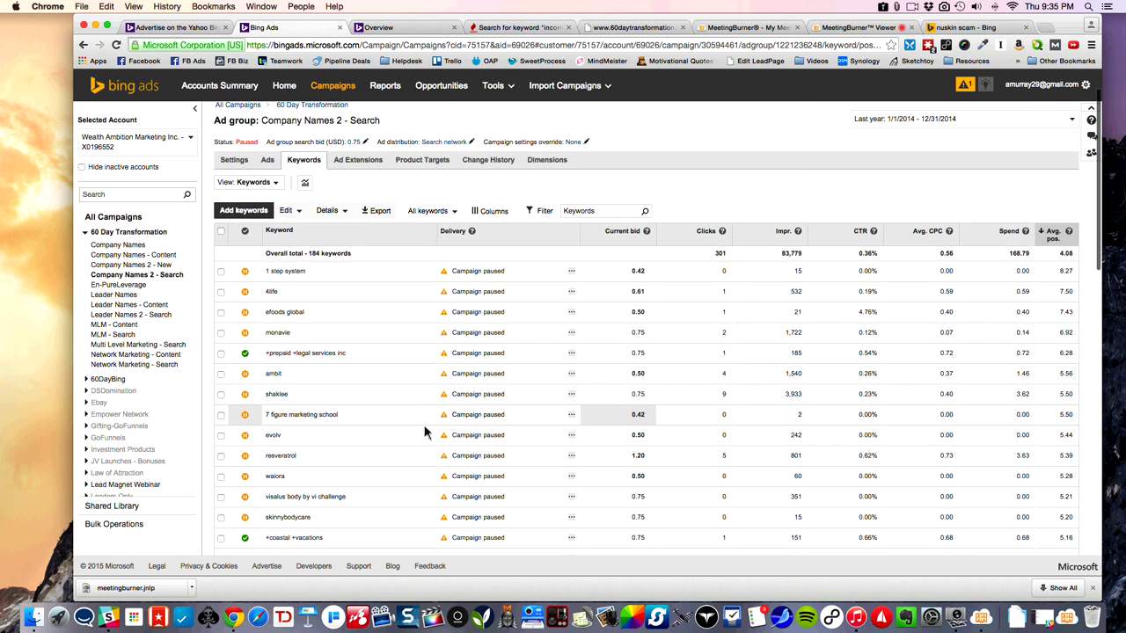
pyautogui.scroll(-15, 424, 431)
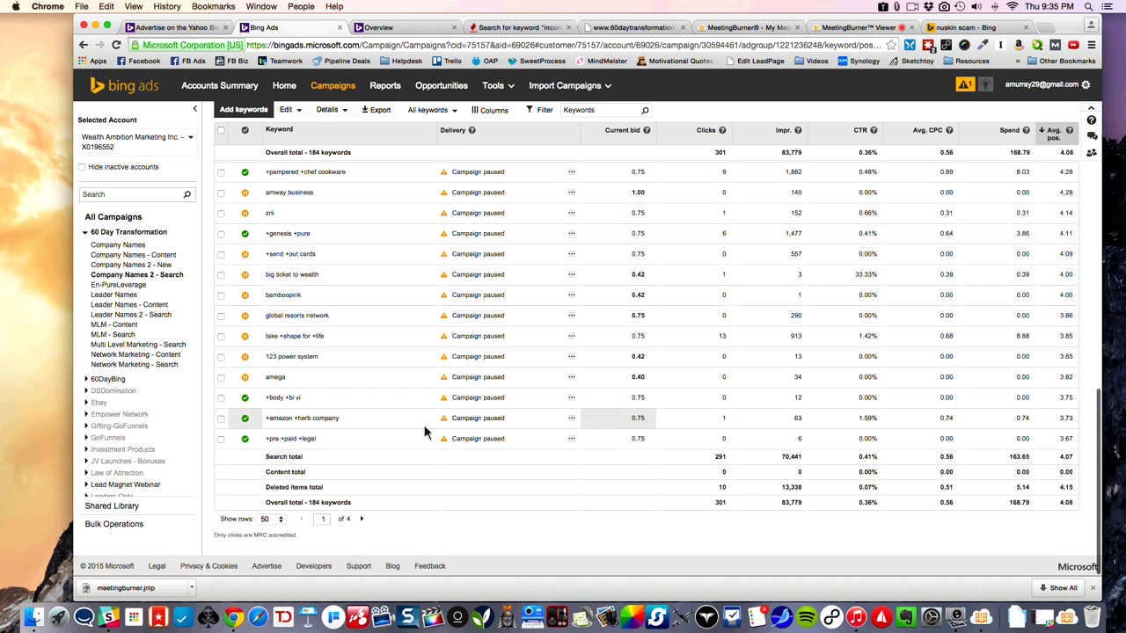
pyautogui.scroll(20, 424, 429)
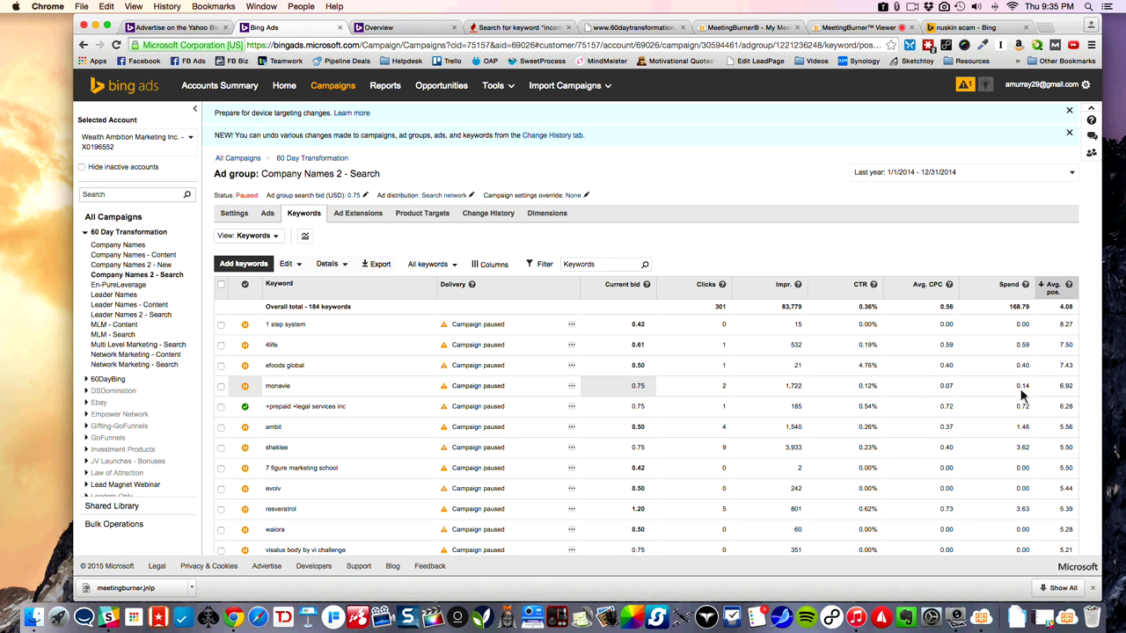
pyautogui.doubleClick(1074, 393)
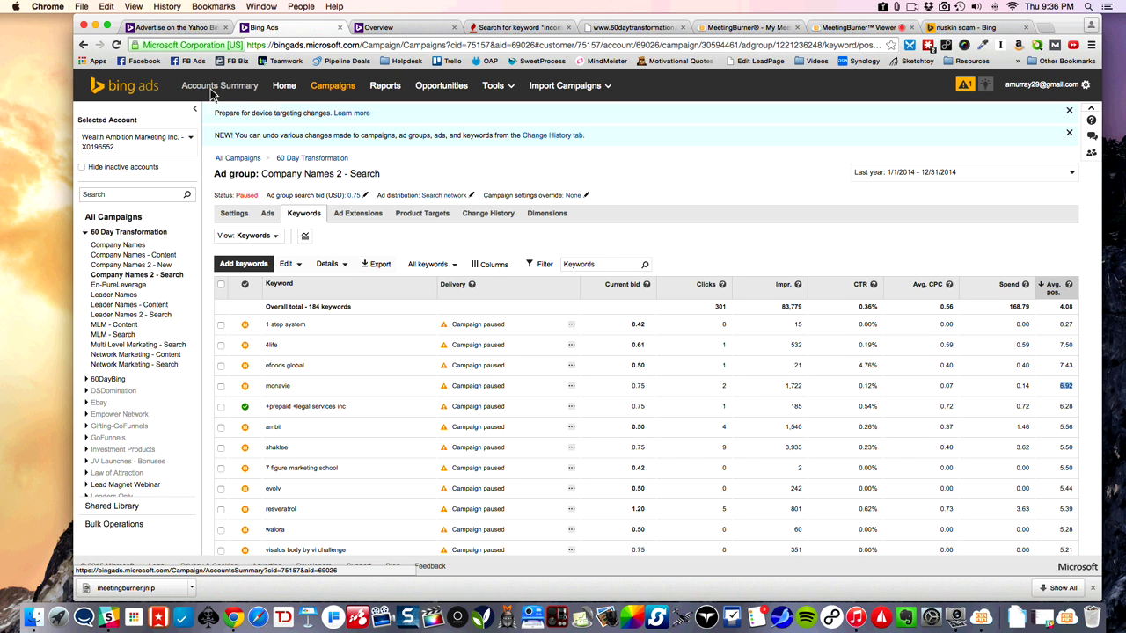
# Step: Open the keyword research tool and search for keywords related to the phrase "tim sales"
pyautogui.click(497, 86)
pyautogui.click(507, 117)
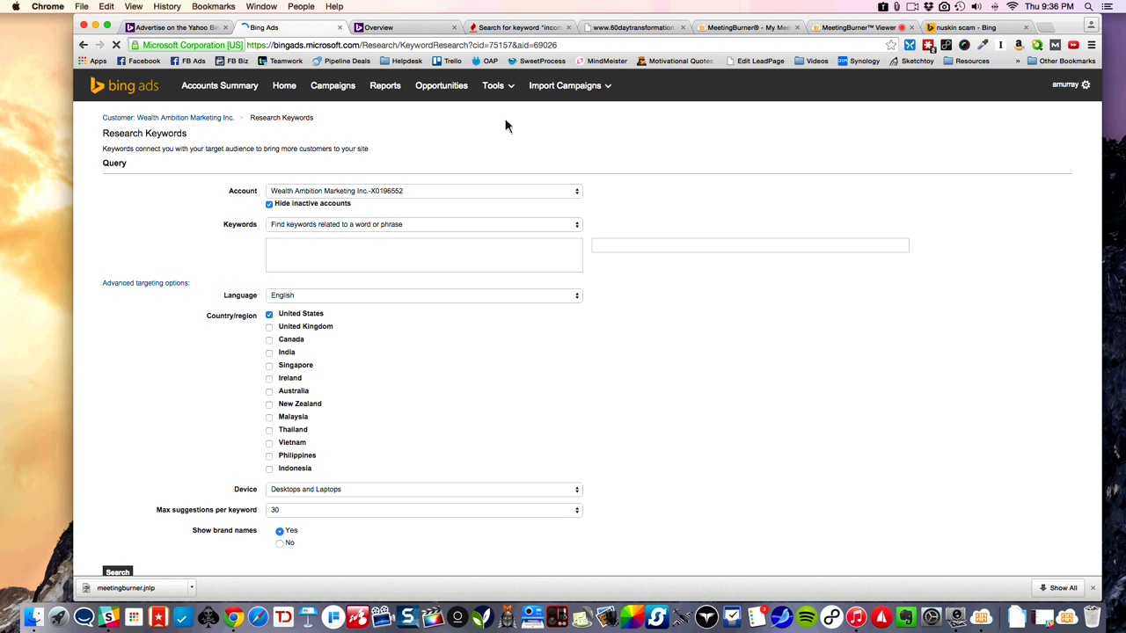
pyautogui.click(294, 227)
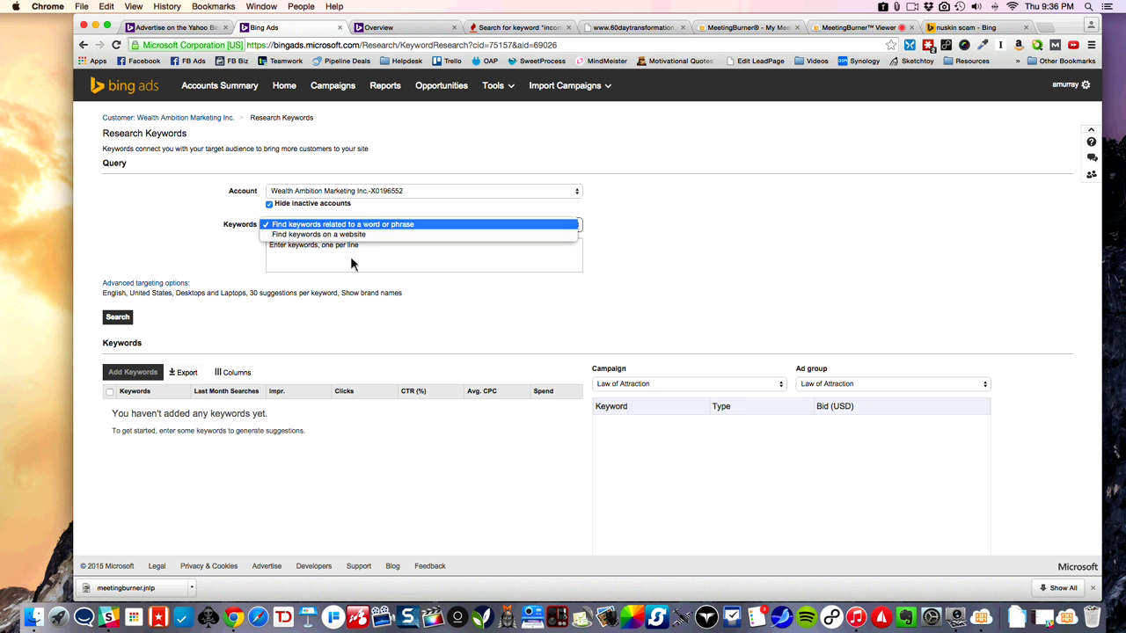
pyautogui.click(352, 262)
pyautogui.click(337, 253)
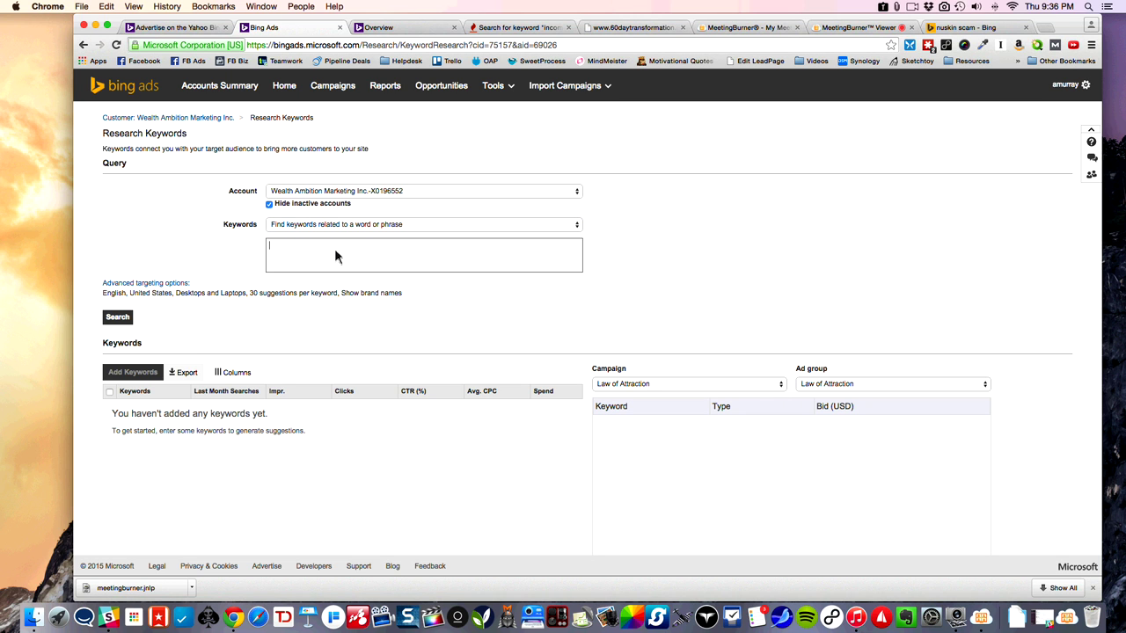
pyautogui.write('tim sales')
pyautogui.click(122, 321)
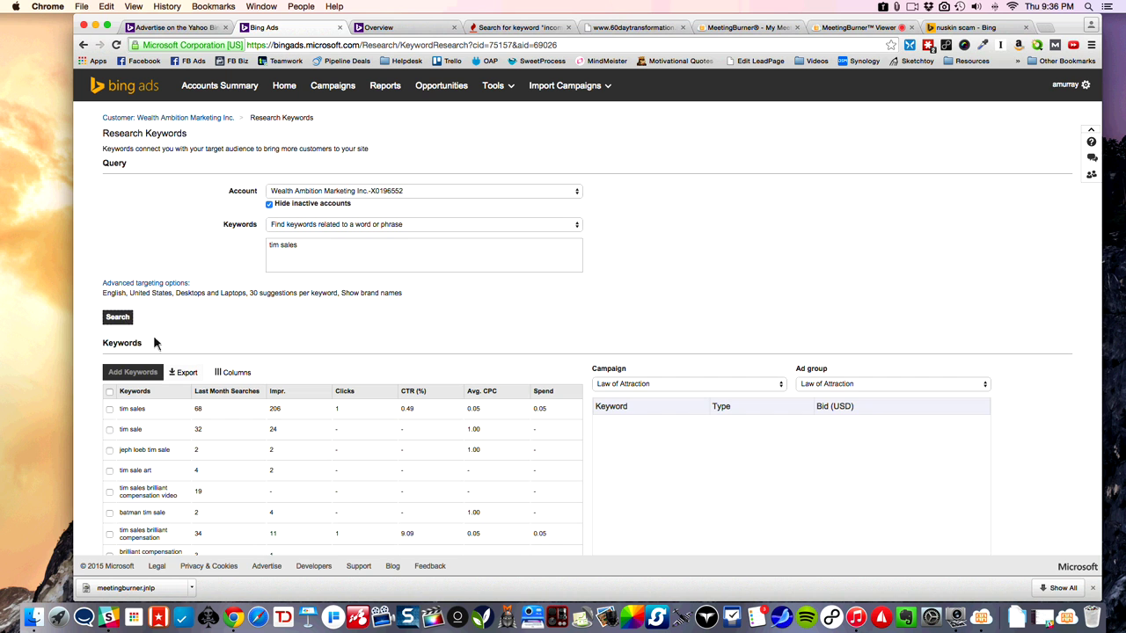
# Step: Review the suggested keywords down to the end of the list, comparing last month's searches, impressions, clicks and spend
pyautogui.scroll(-1, 154, 343)
pyautogui.scroll(-2, 154, 344)
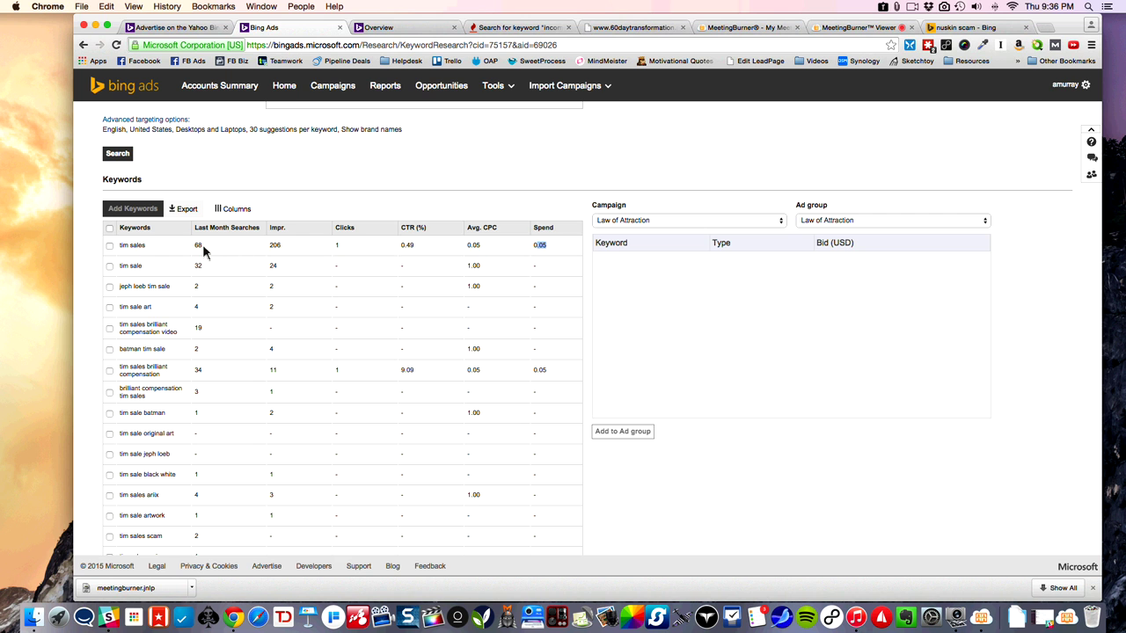
pyautogui.scroll(1, 195, 255)
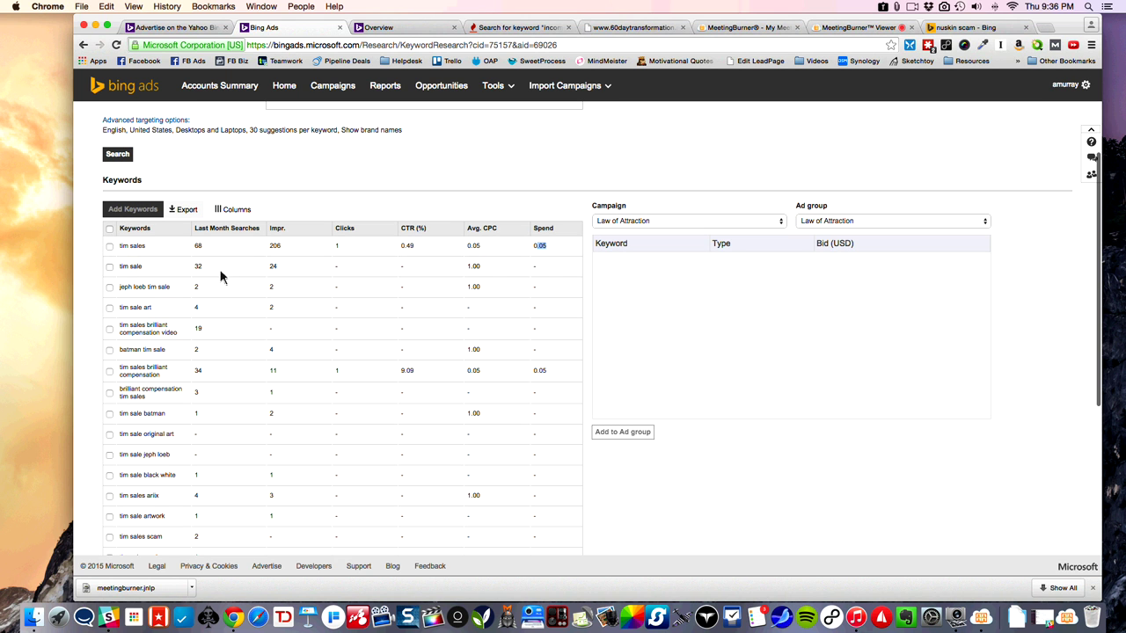
pyautogui.scroll(-3, 220, 308)
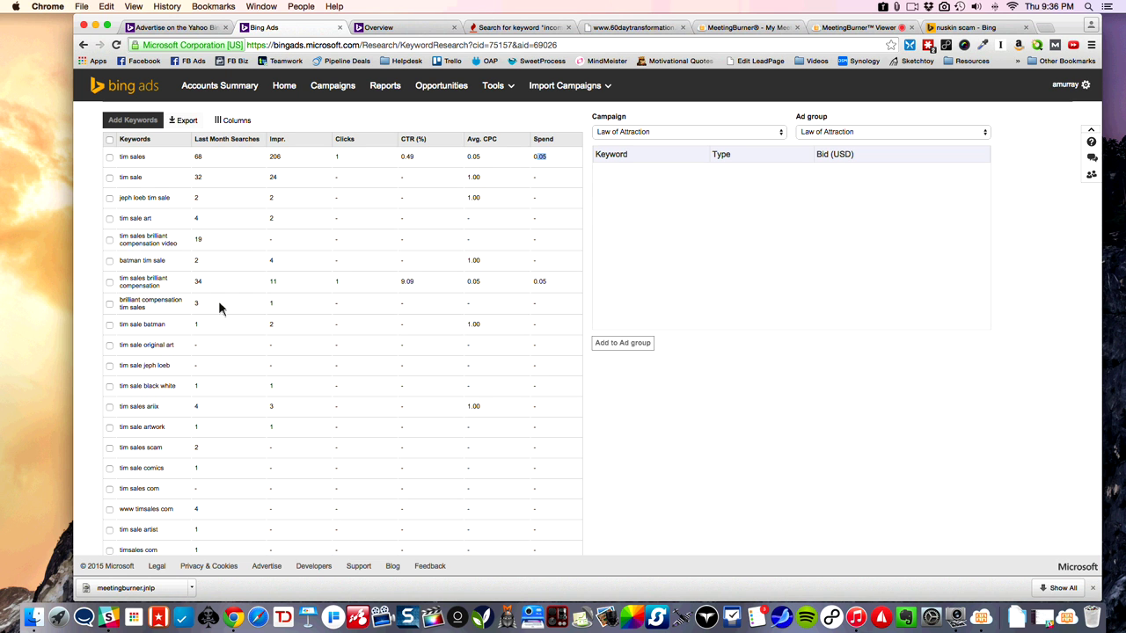
pyautogui.scroll(-8, 220, 303)
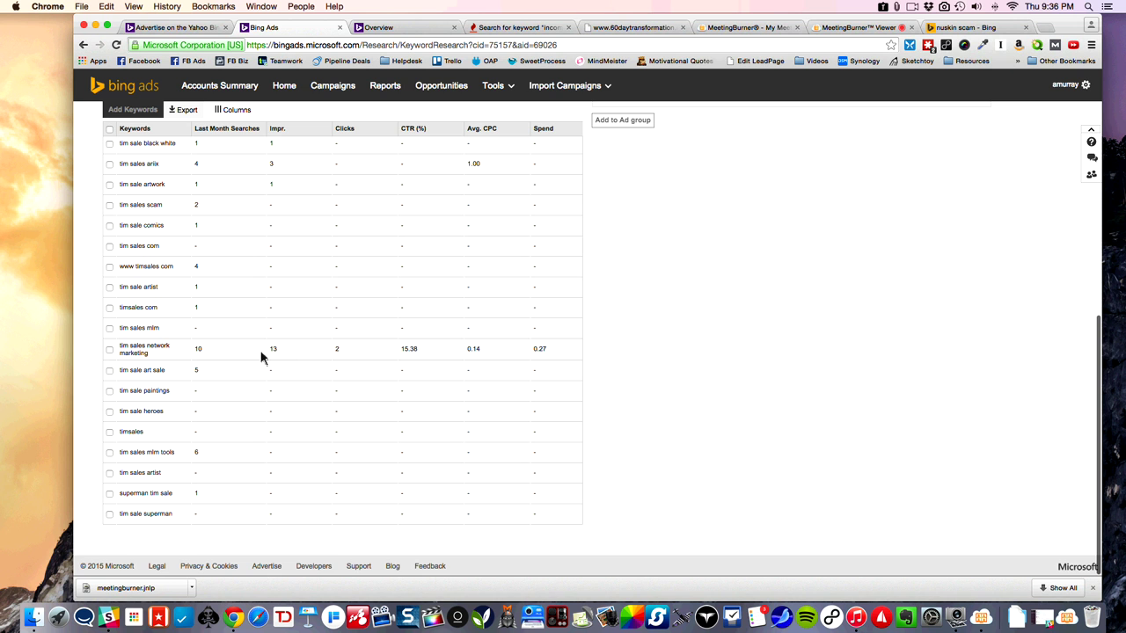
pyautogui.scroll(-1, 260, 352)
pyautogui.scroll(10, 259, 356)
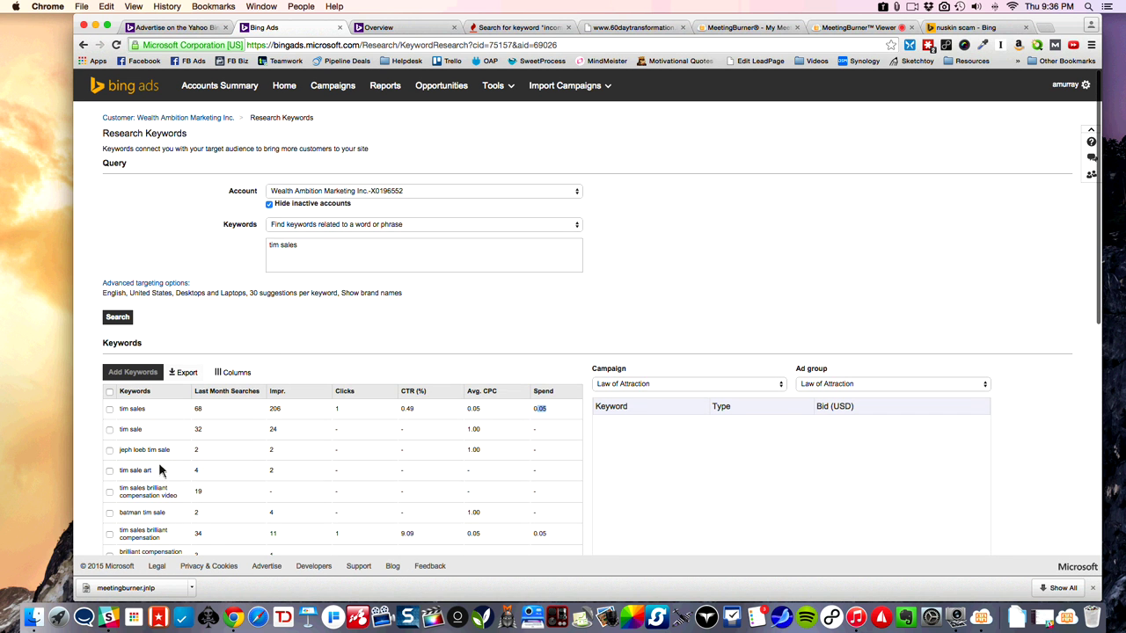
pyautogui.scroll(-12, 158, 465)
pyautogui.scroll(12, 136, 387)
# Step: Select the suggestions "tim sales", "tim sales brilliant compensation" and "tim sales network marketing"
pyautogui.click(109, 414)
pyautogui.scroll(-5, 121, 425)
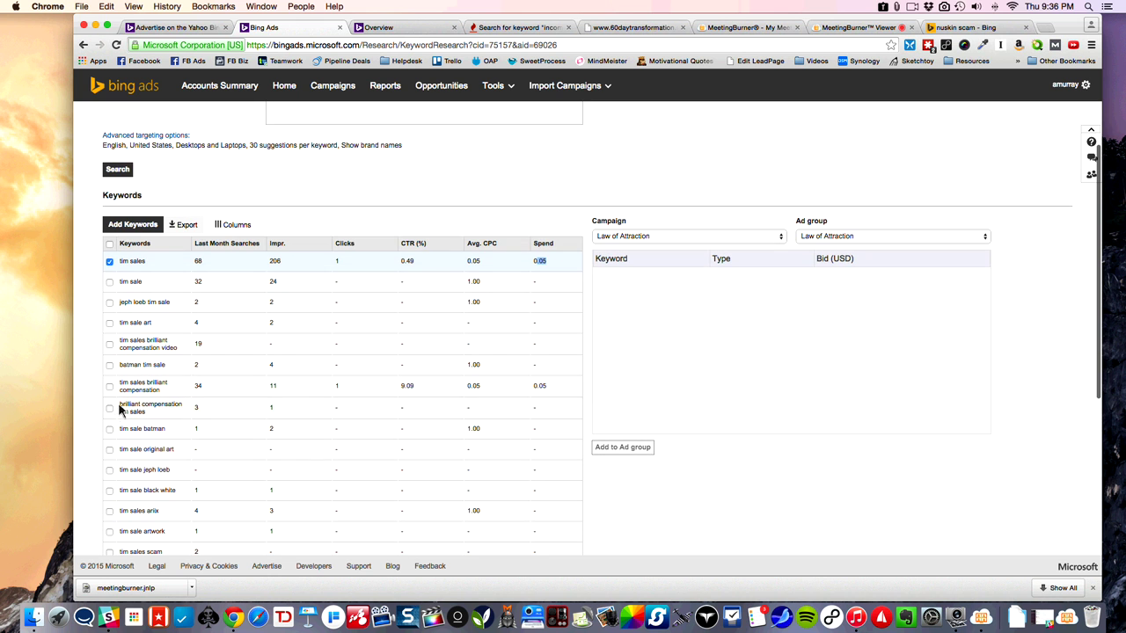
pyautogui.scroll(-10, 109, 394)
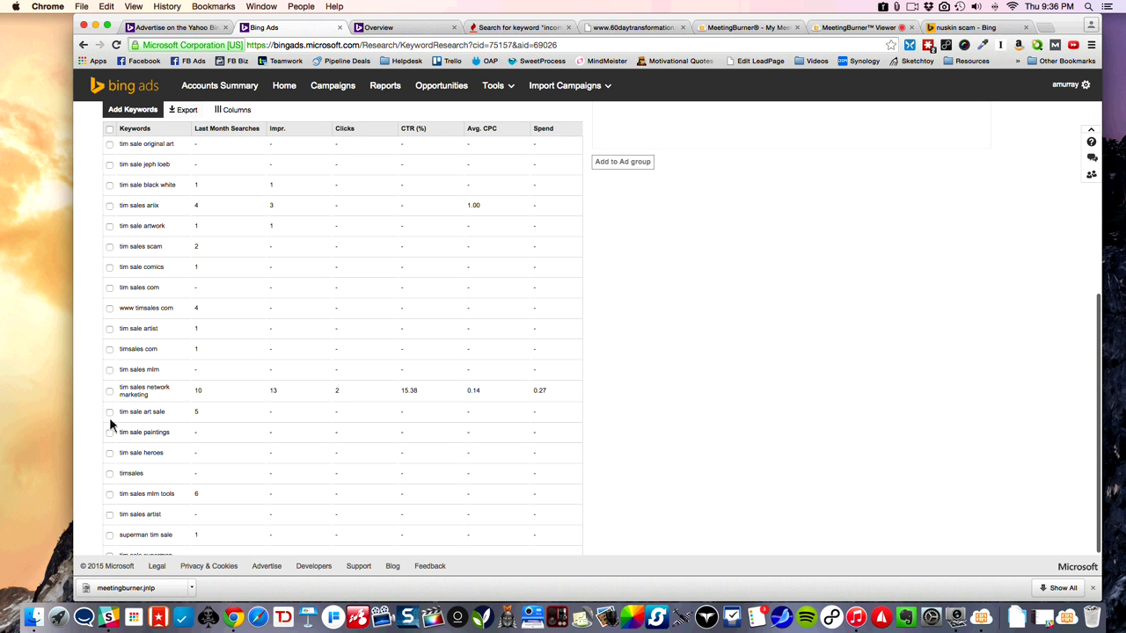
pyautogui.click(109, 392)
pyautogui.scroll(9, 616, 381)
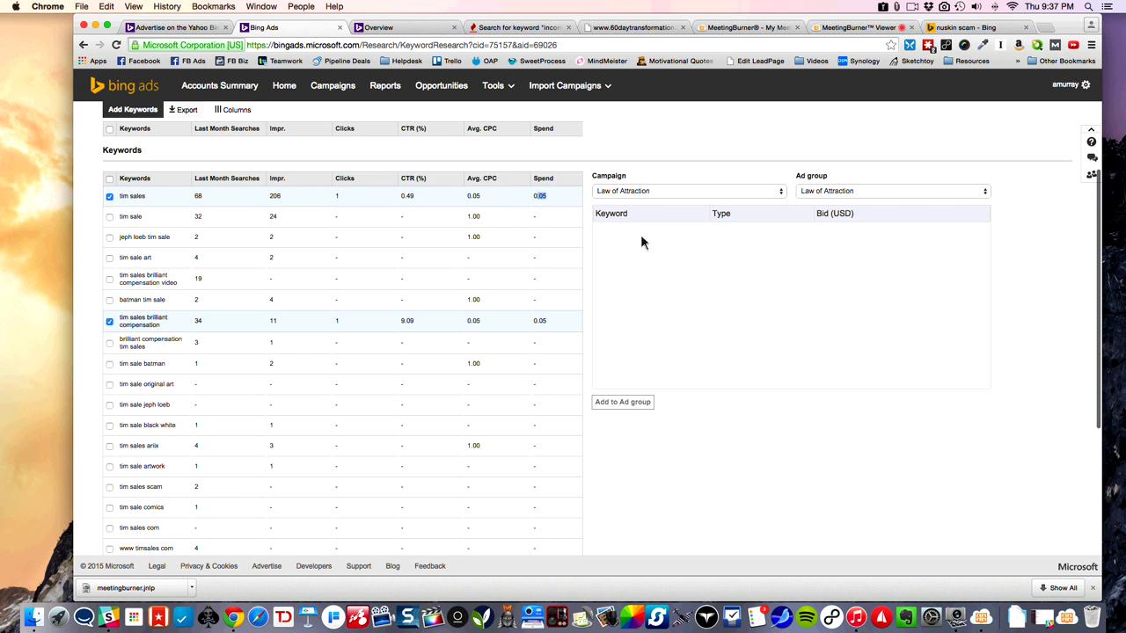
# Step: Set the destination for the keywords to the 60 Day Transformation campaign and its Leader Names 2 - Search ad group
pyautogui.click(651, 205)
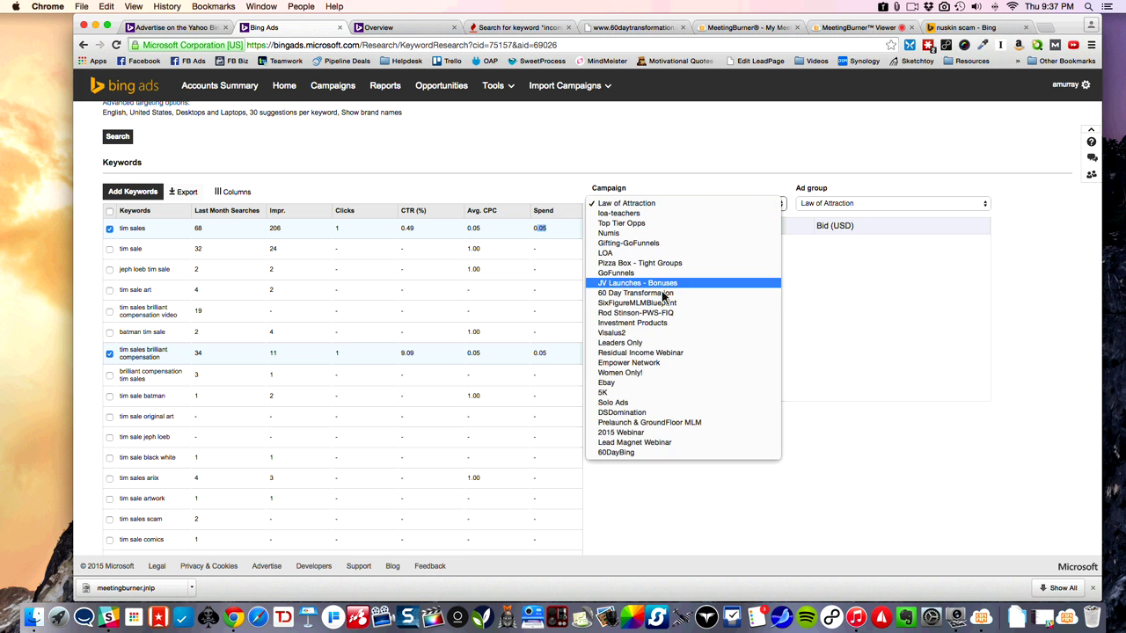
pyautogui.click(818, 227)
pyautogui.click(832, 204)
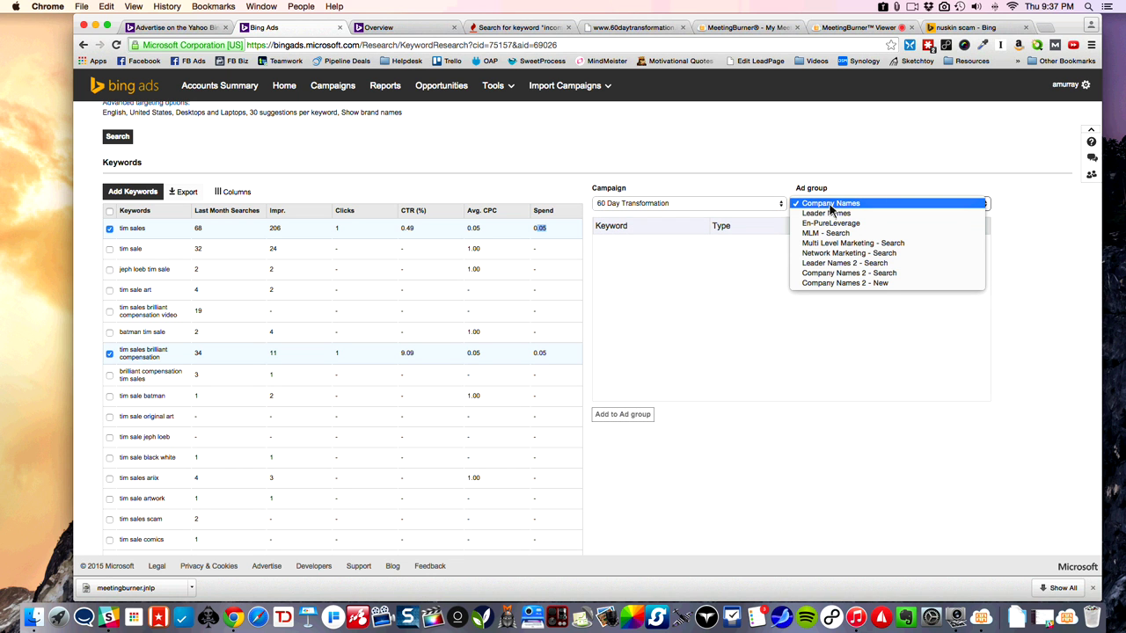
pyautogui.click(834, 267)
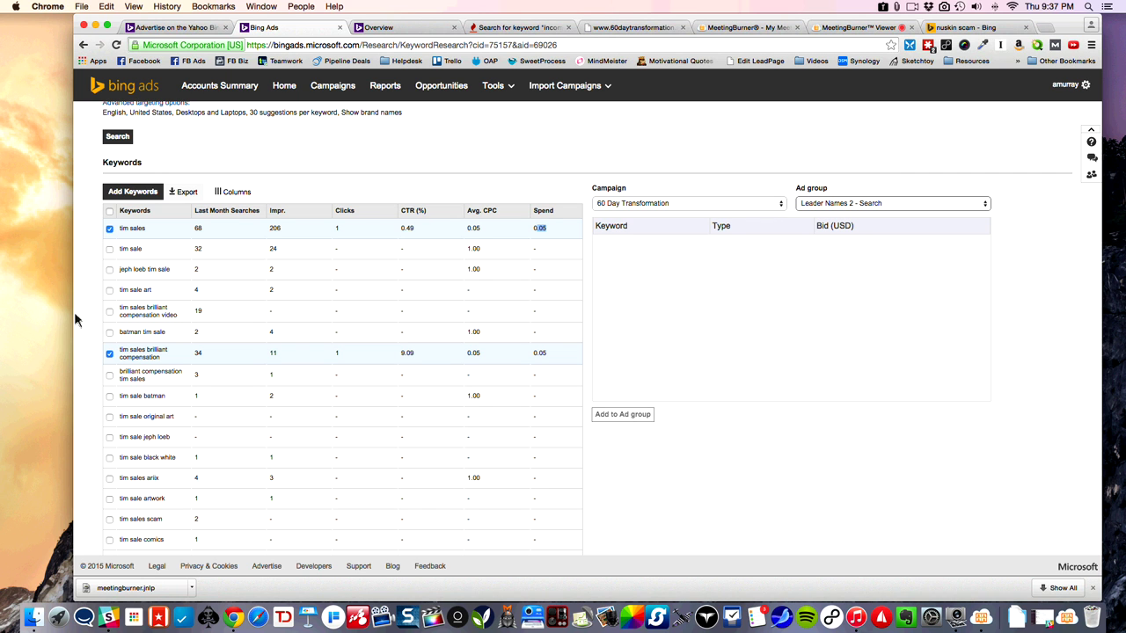
# Step: Select the "tim sales ariix" suggestion as well and add all selected keywords to the ad group's bid list
pyautogui.scroll(-5, 94, 366)
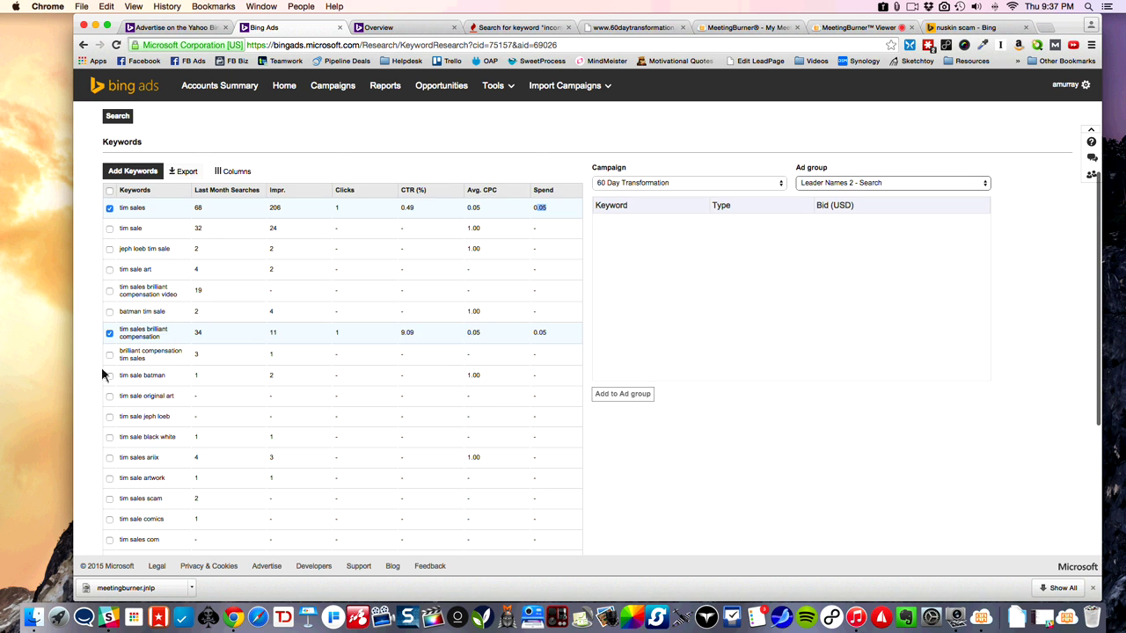
pyautogui.scroll(-1, 106, 351)
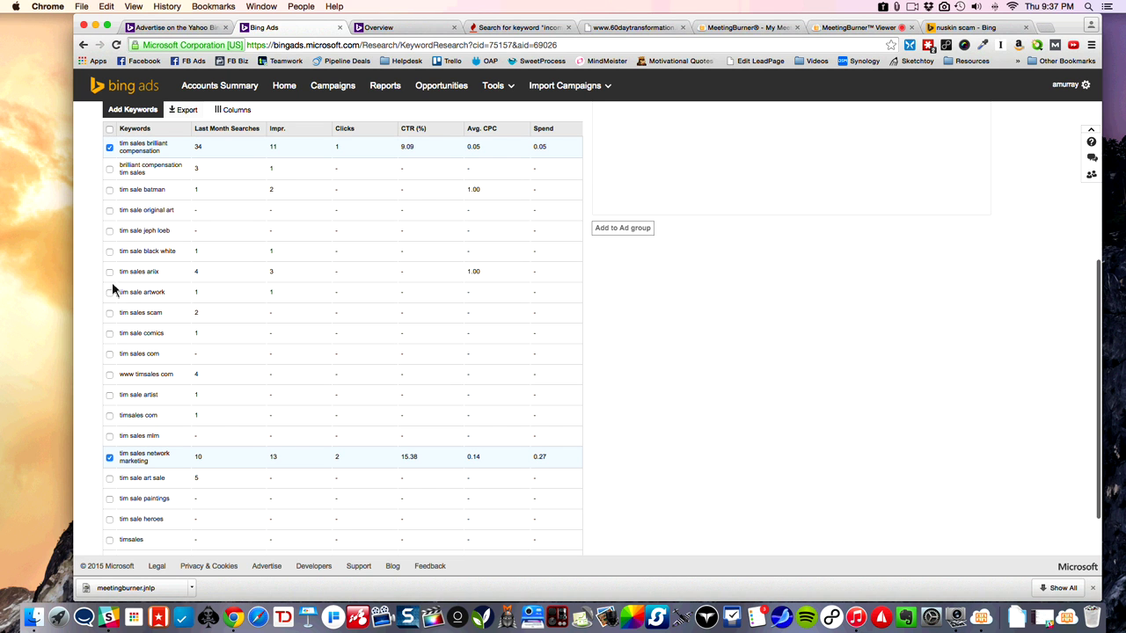
pyautogui.click(109, 272)
pyautogui.scroll(-3, 133, 352)
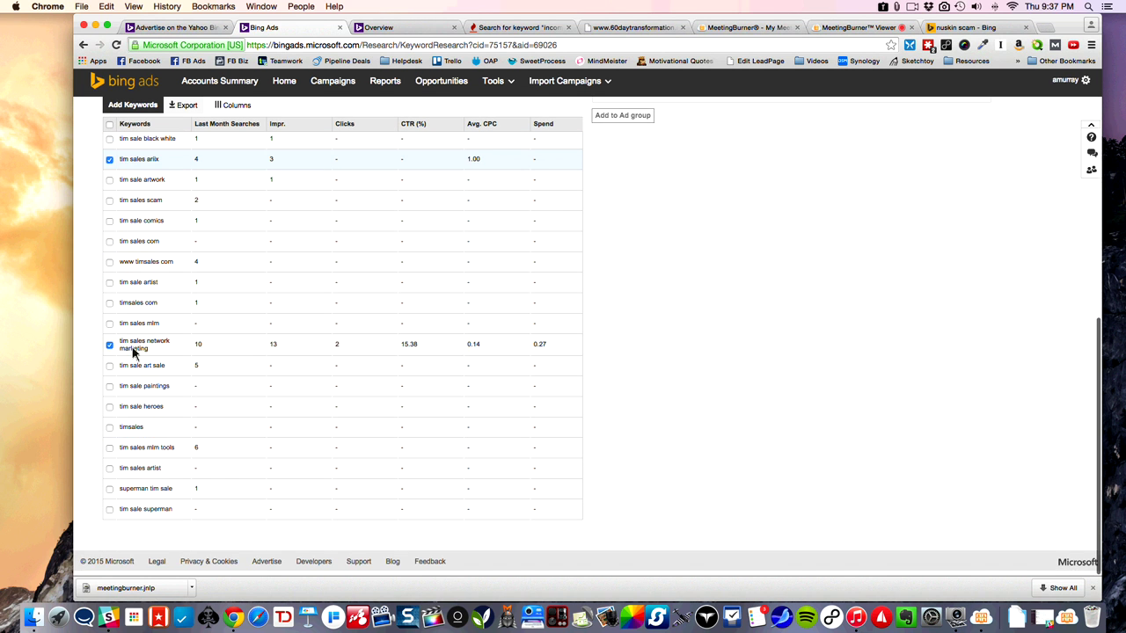
pyautogui.scroll(6, 176, 357)
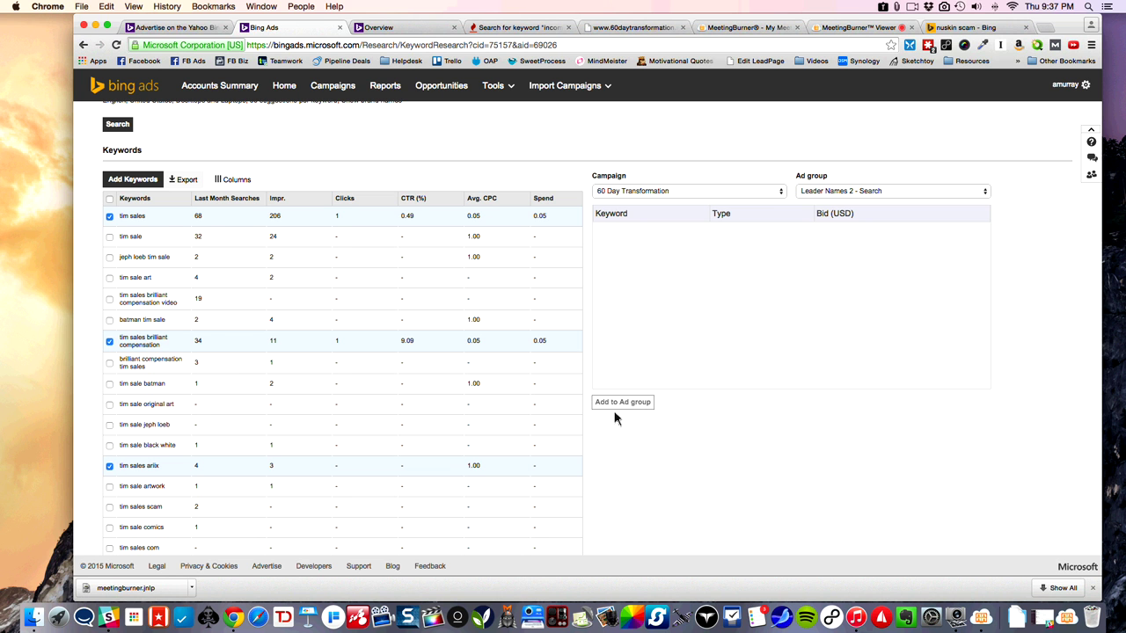
pyautogui.scroll(-7, 616, 407)
pyautogui.scroll(7, 618, 403)
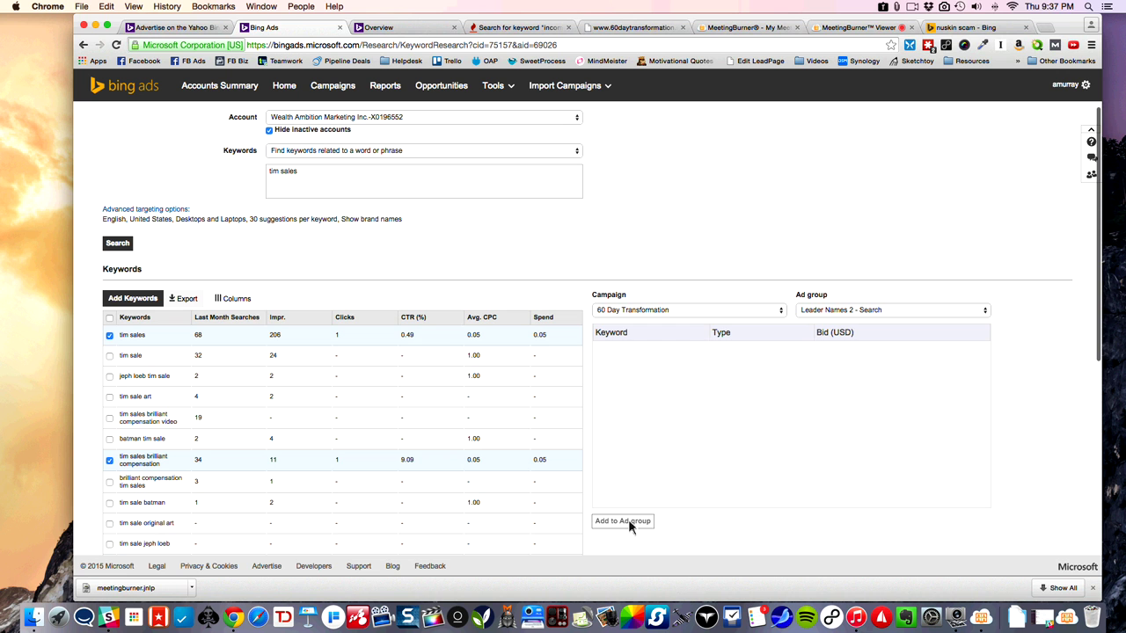
pyautogui.click(123, 302)
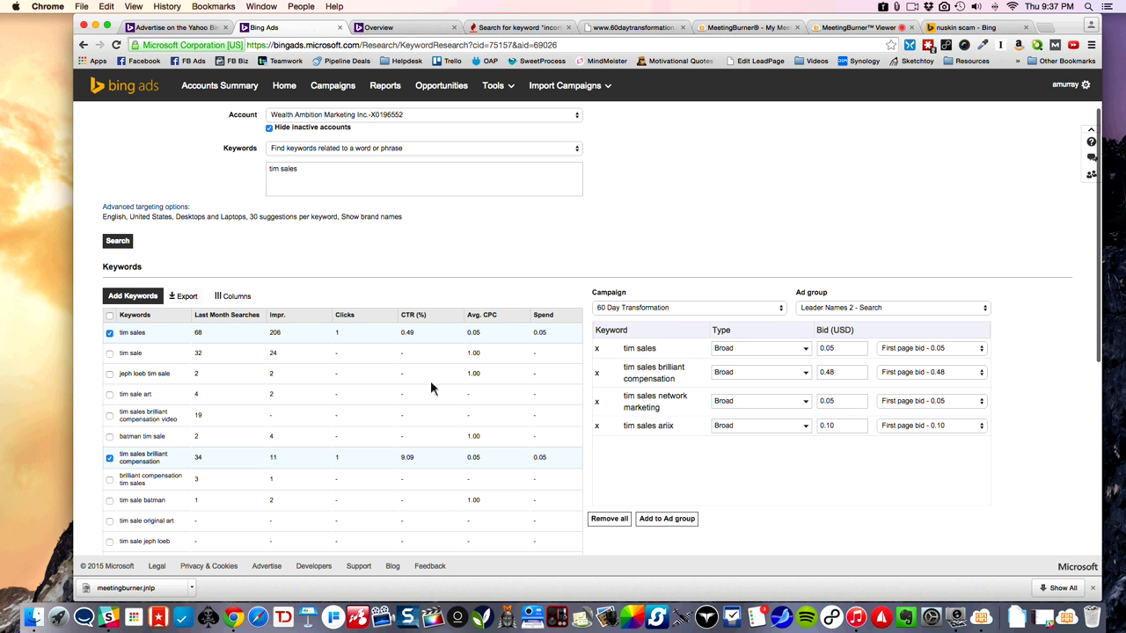
# Step: Set the "tim sales" keyword to exact and phrase match, removing broad match
pyautogui.click(794, 346)
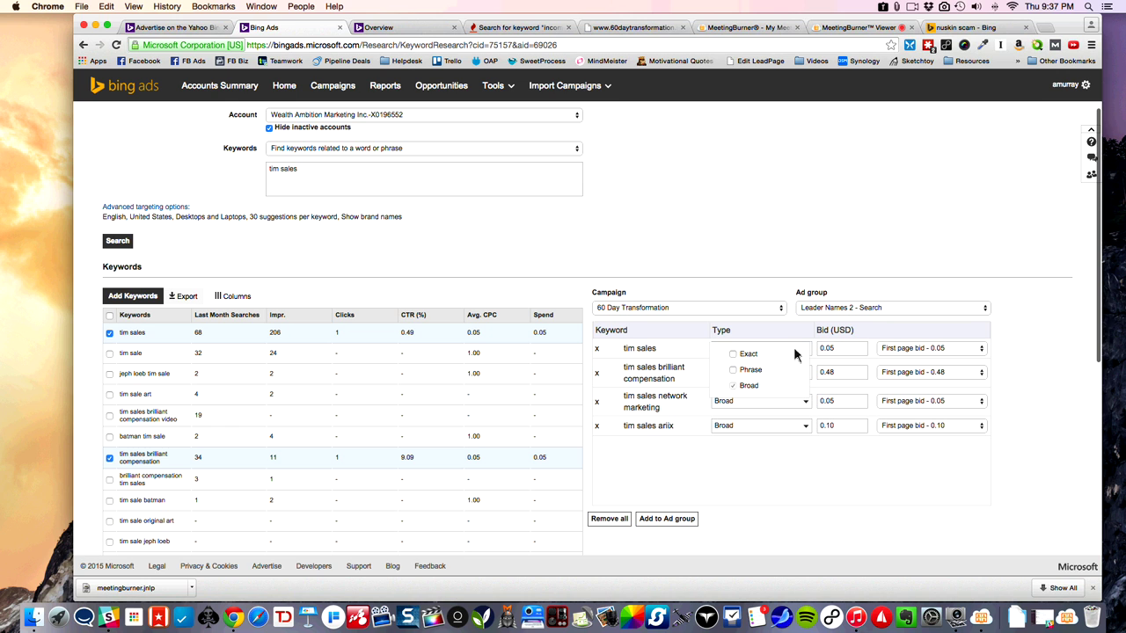
pyautogui.click(734, 369)
pyautogui.click(733, 354)
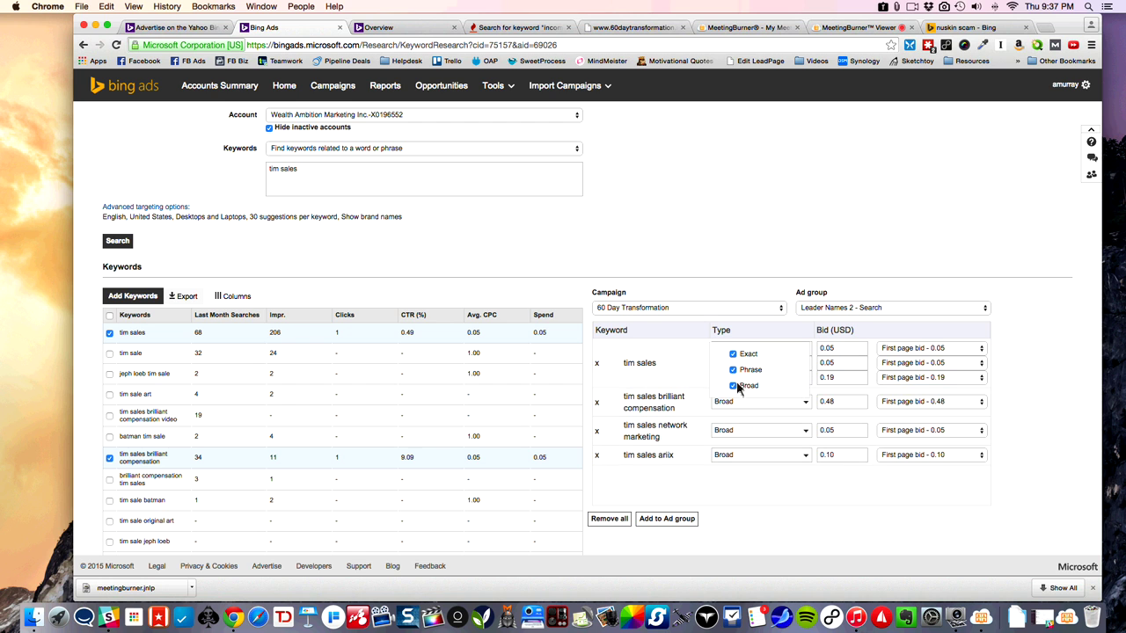
pyautogui.click(734, 386)
pyautogui.click(764, 417)
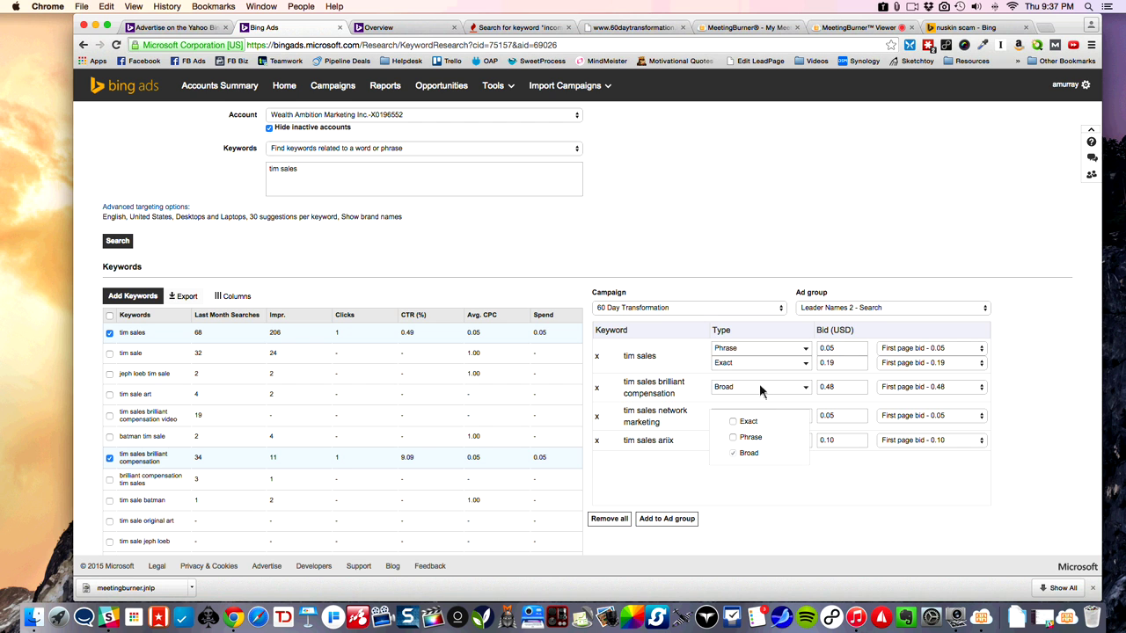
pyautogui.click(758, 369)
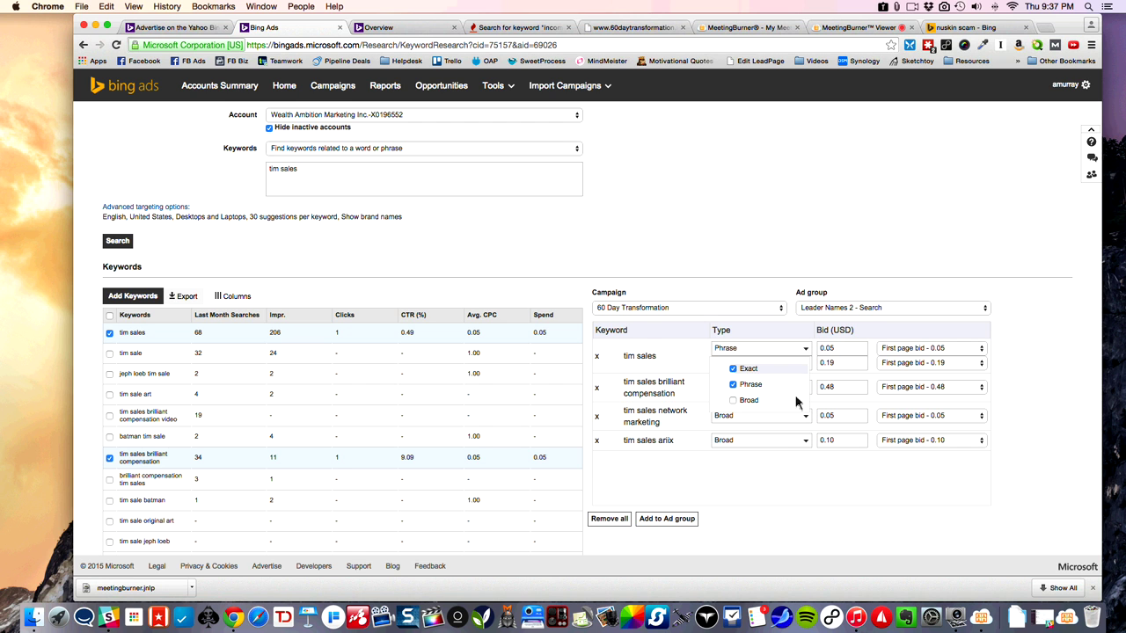
# Step: Set the "tim sales brilliant compensation" keyword to exact and phrase match, removing broad match
pyautogui.click(754, 438)
pyautogui.click(753, 392)
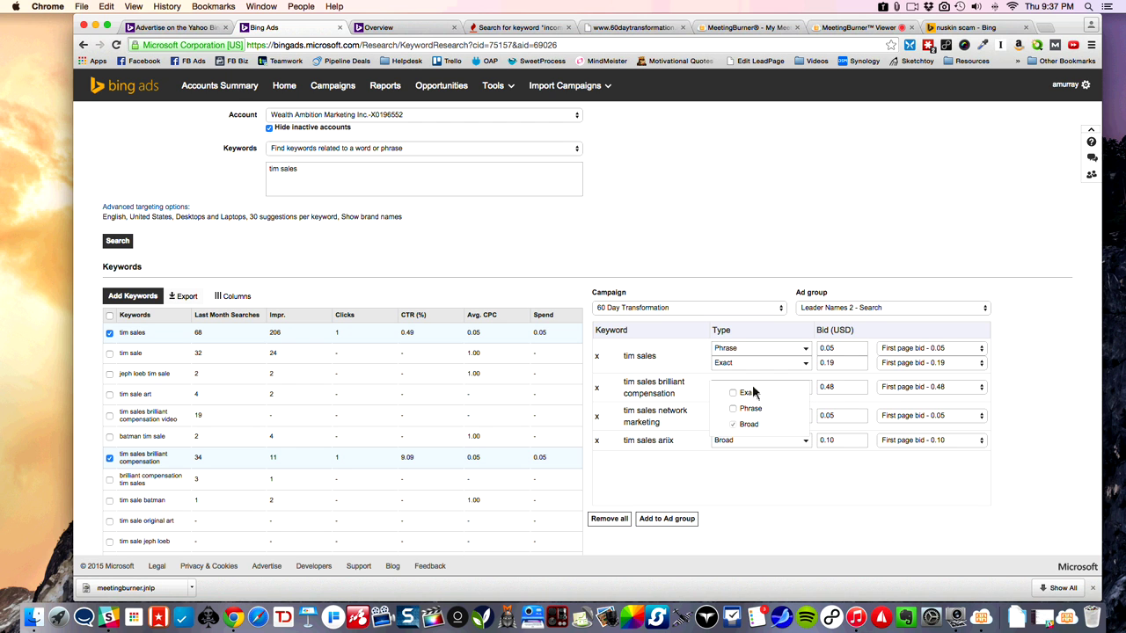
pyautogui.click(744, 393)
pyautogui.click(746, 405)
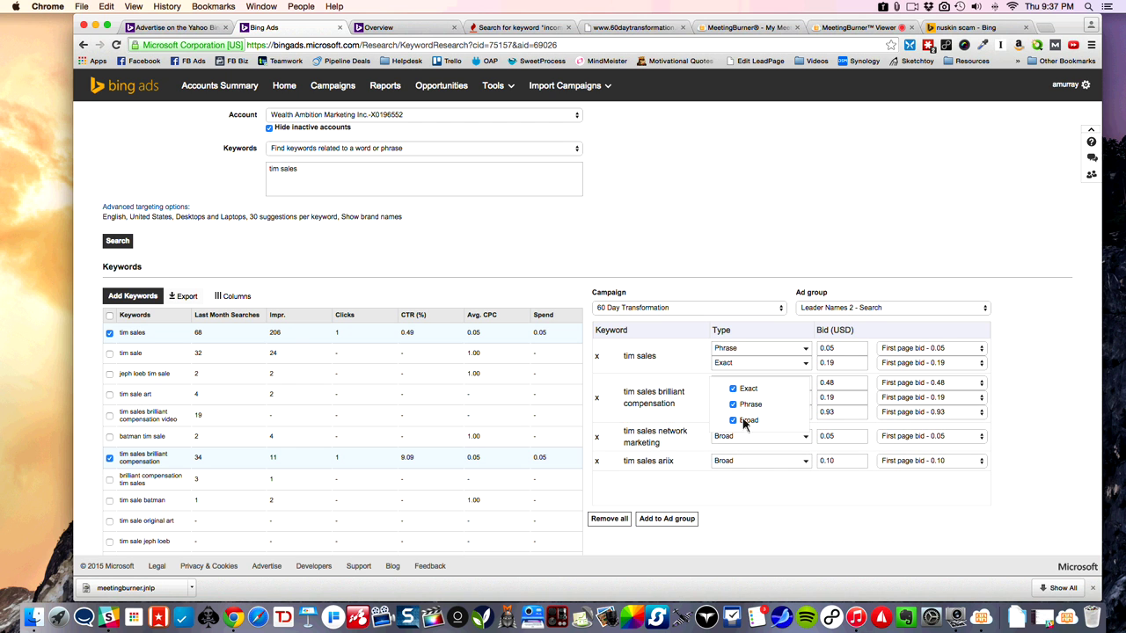
pyautogui.click(744, 421)
# Step: Set the "tim sales network marketing" keyword to exact and phrase match, removing broad match
pyautogui.click(755, 422)
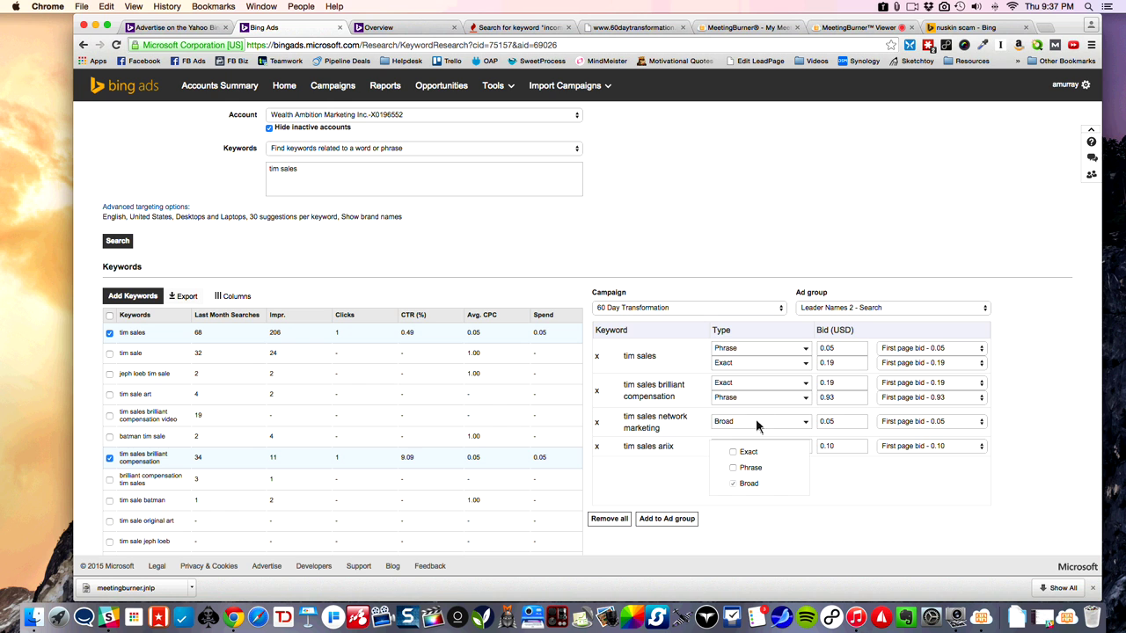
pyautogui.click(736, 431)
pyautogui.click(735, 440)
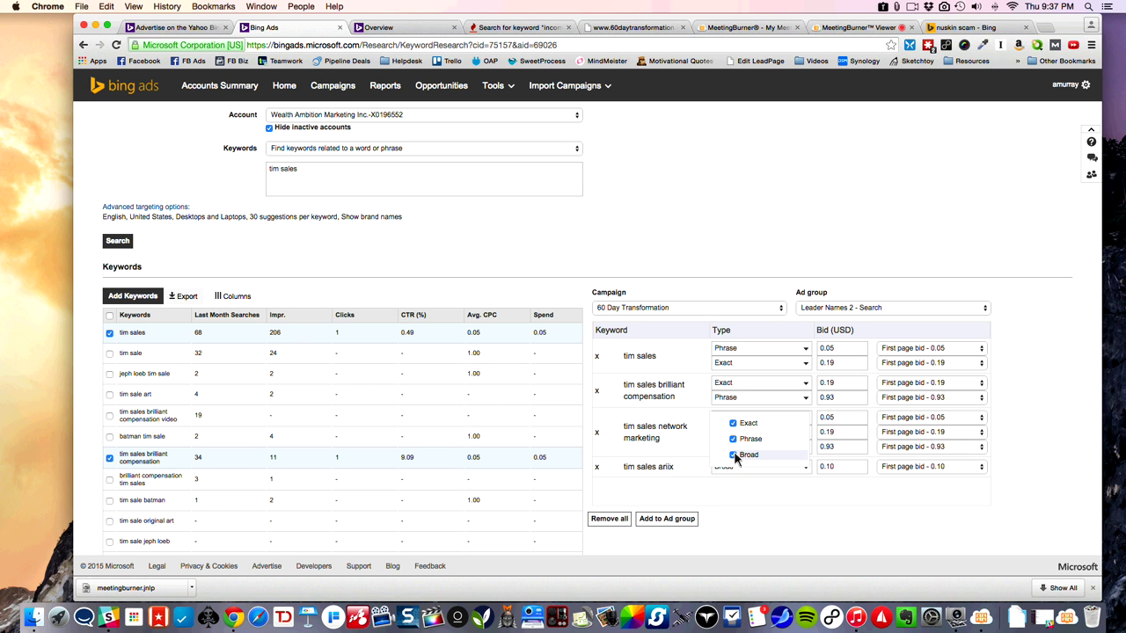
pyautogui.click(735, 458)
# Step: Set the "tim sales ariix" keyword to exact and phrase match, removing broad match
pyautogui.click(755, 451)
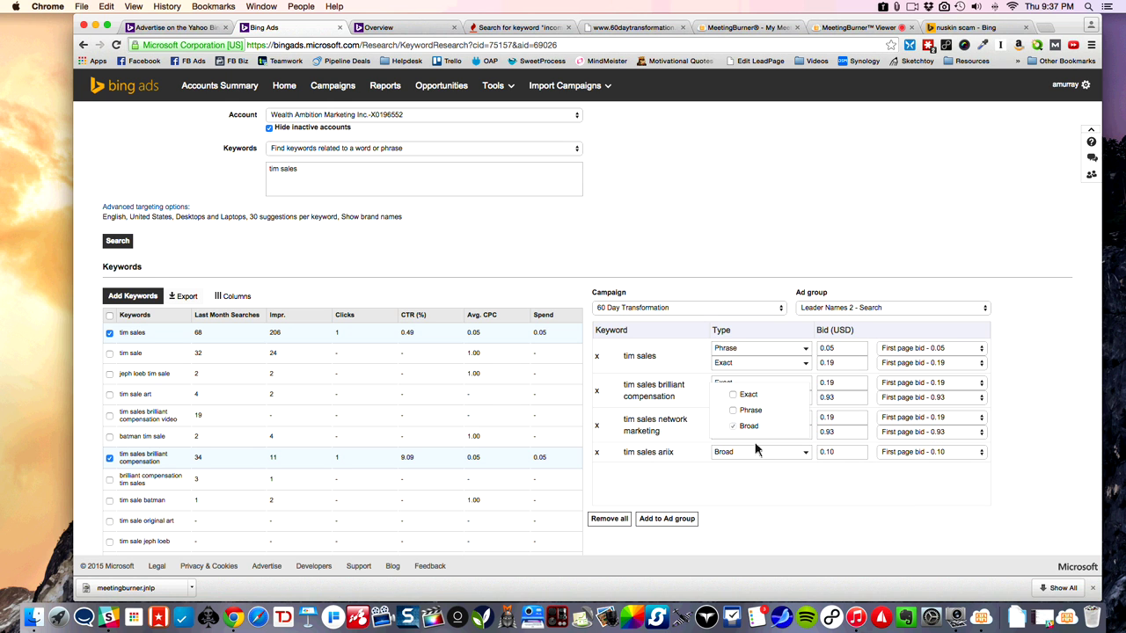
pyautogui.click(735, 395)
pyautogui.click(735, 410)
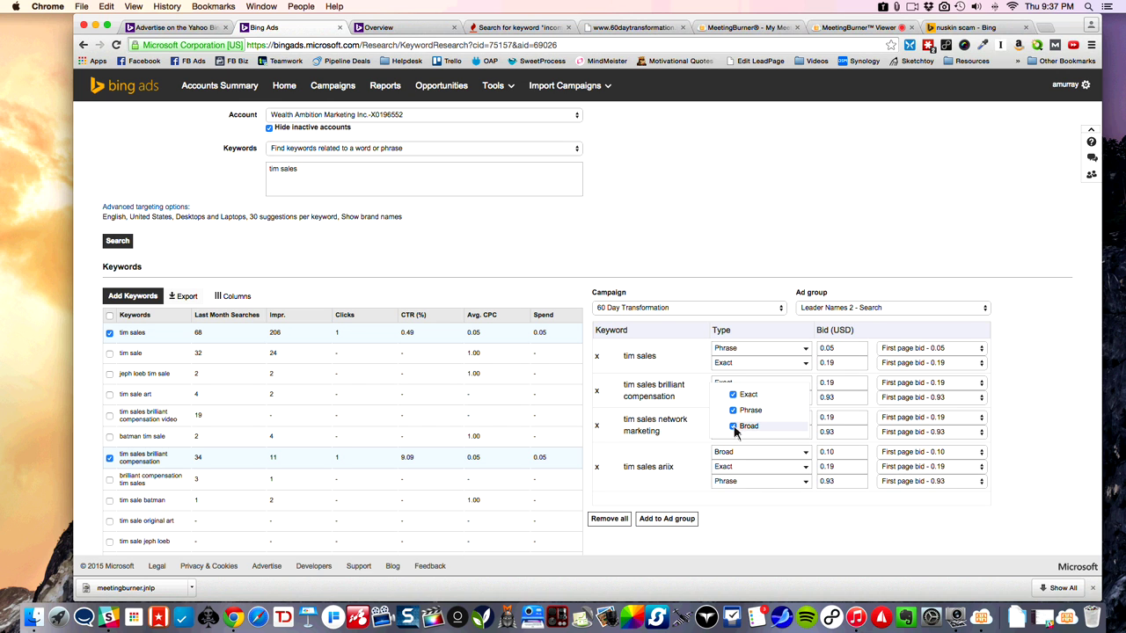
pyautogui.click(735, 427)
pyautogui.click(767, 503)
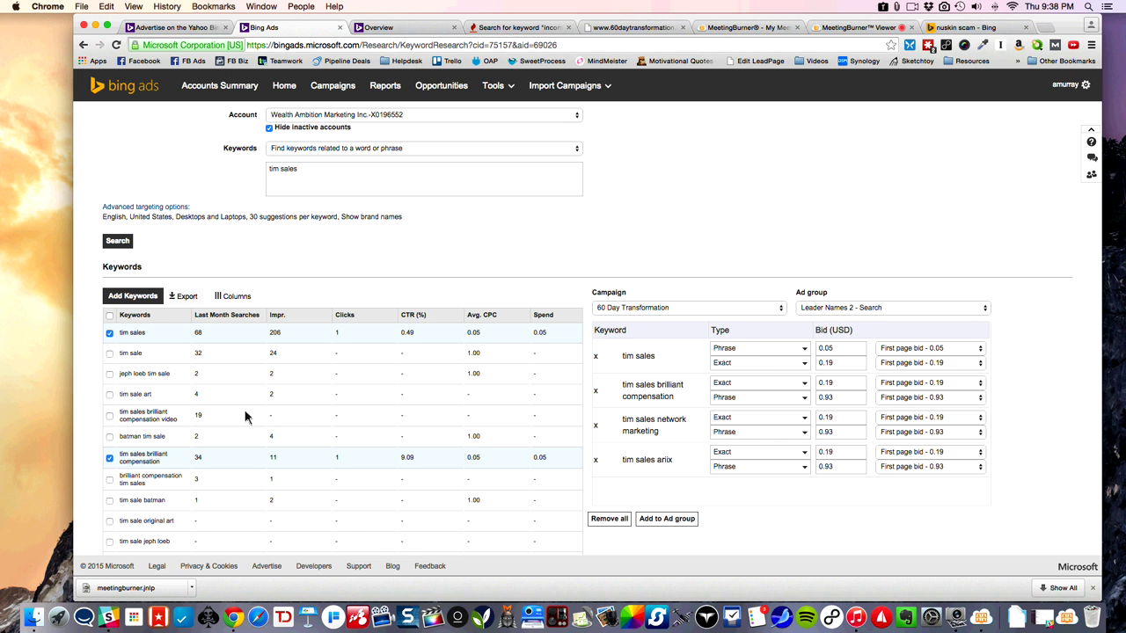
# Step: Examine the suggested keywords for unrelated terms such as "jeph loeb tim sale", "tim sale art" and "batman tim sale"
pyautogui.scroll(-1, 243, 412)
pyautogui.scroll(-2, 242, 410)
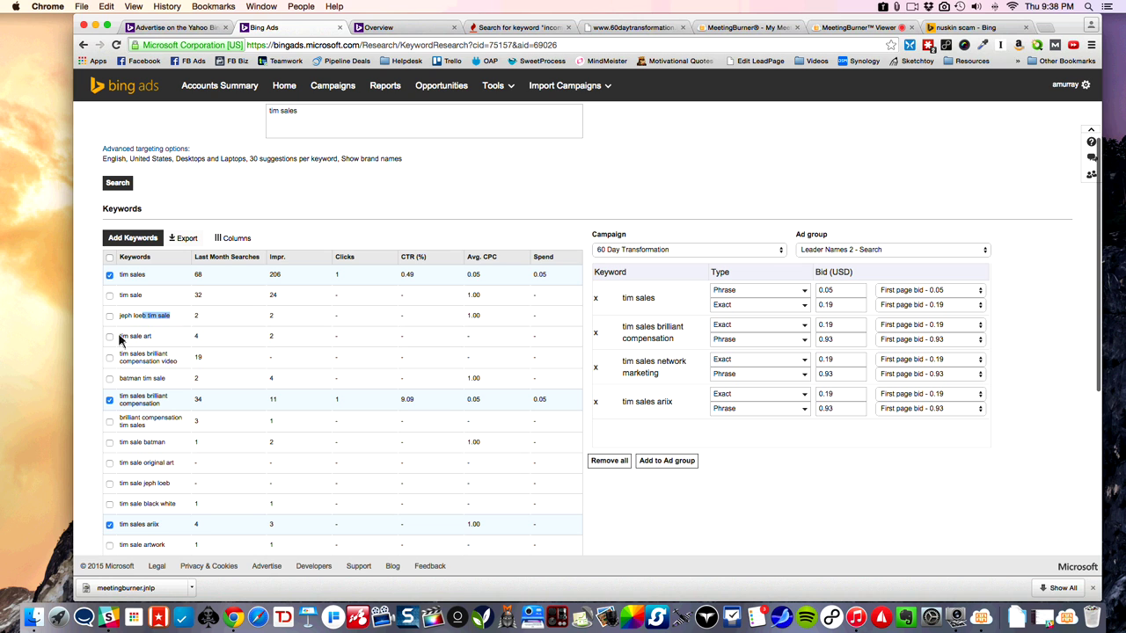
pyautogui.moveTo(121, 337); pyautogui.dragTo(158, 342)
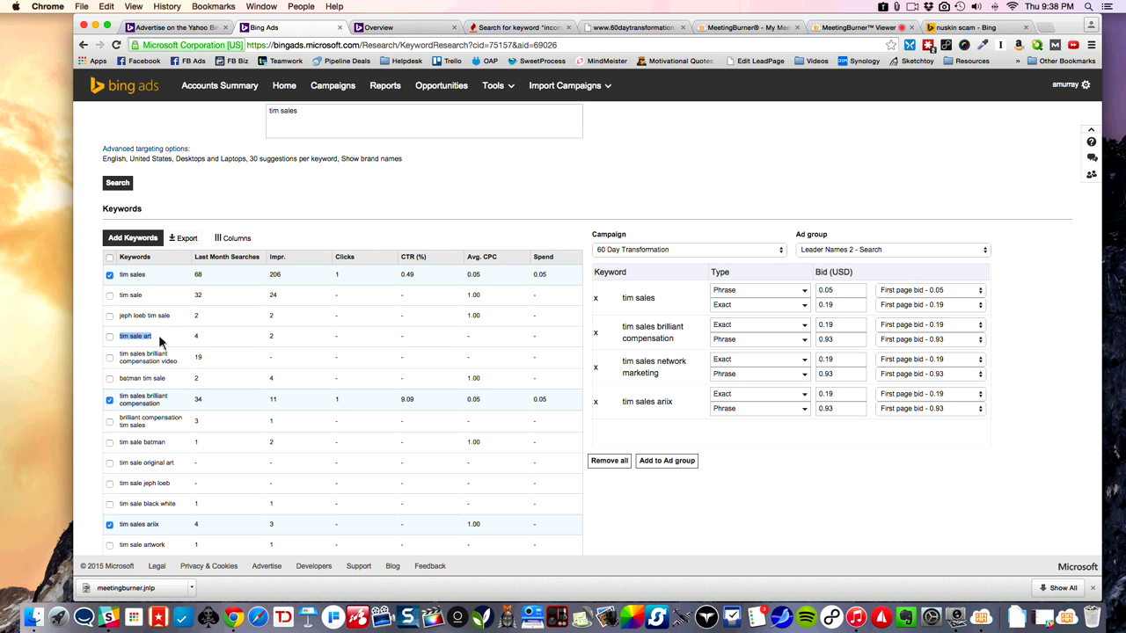
pyautogui.moveTo(168, 380); pyautogui.dragTo(122, 379)
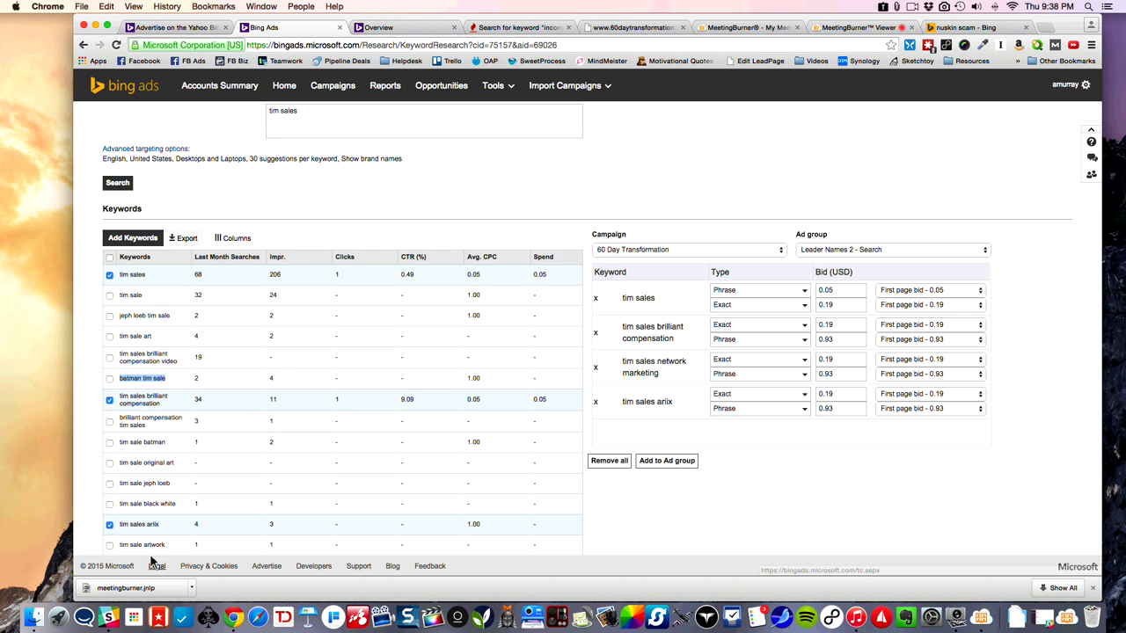
# Step: Check the remaining suggestions and add the four chosen tim sales keywords to the Leader Names 2 - Search ad group of 60 Day Transformation
pyautogui.moveTo(121, 546); pyautogui.dragTo(175, 552)
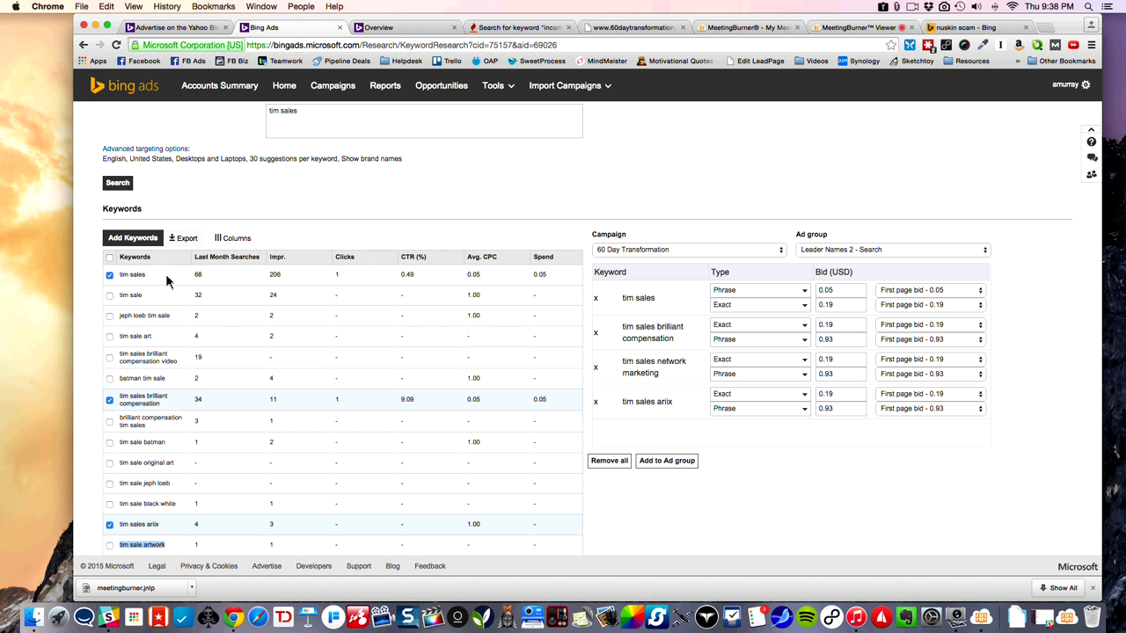
pyautogui.scroll(-1, 167, 280)
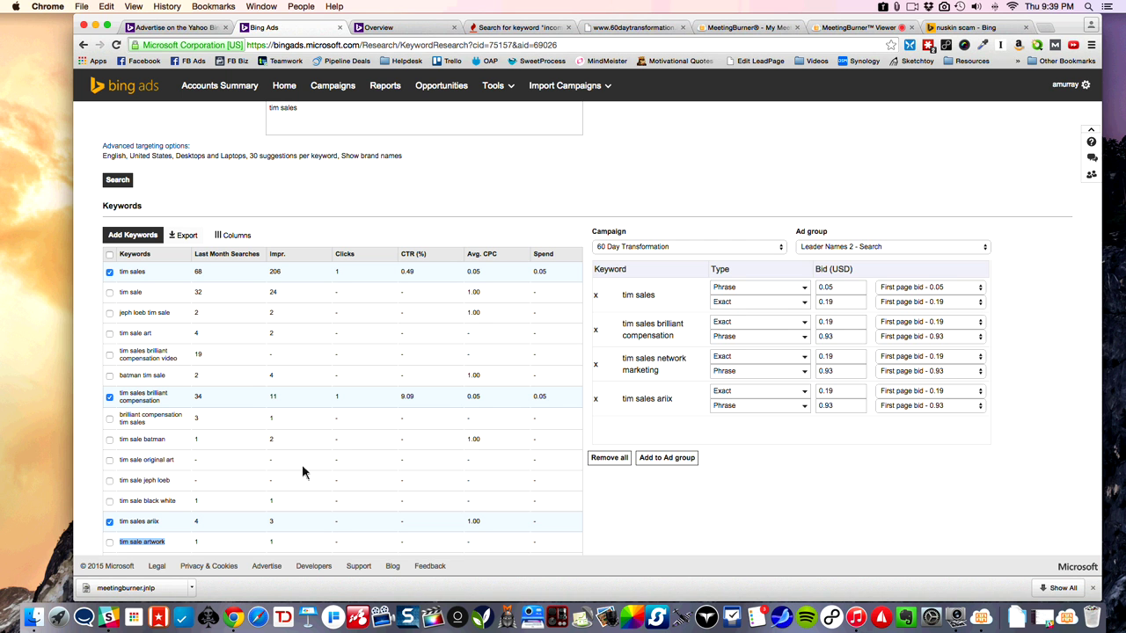
pyautogui.scroll(-6, 209, 465)
pyautogui.scroll(-1, 192, 469)
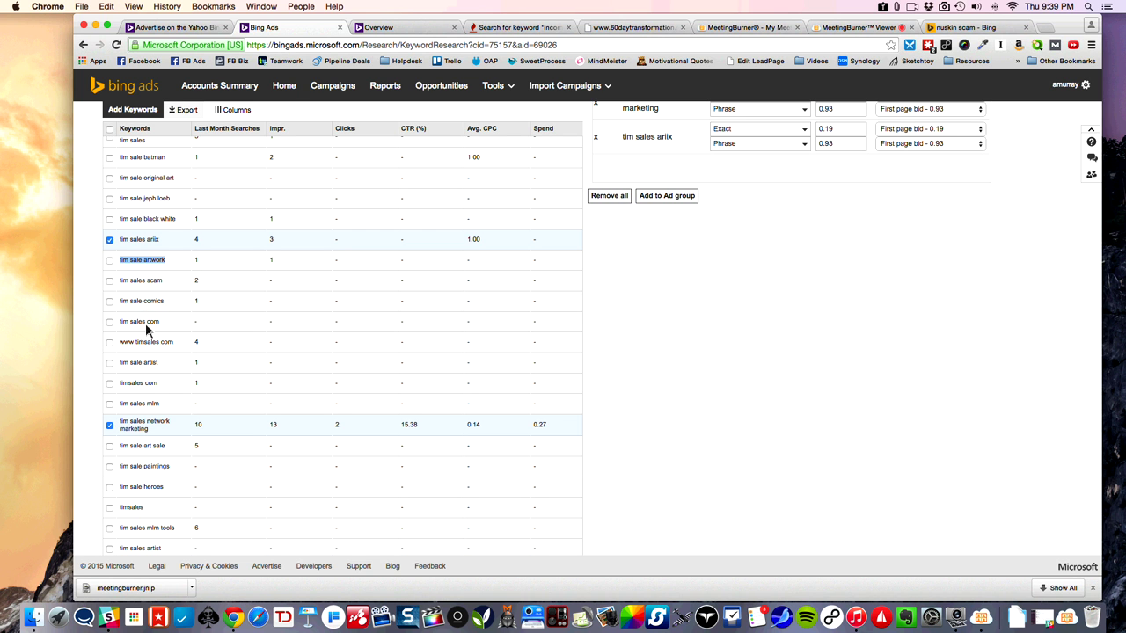
pyautogui.scroll(10, 196, 409)
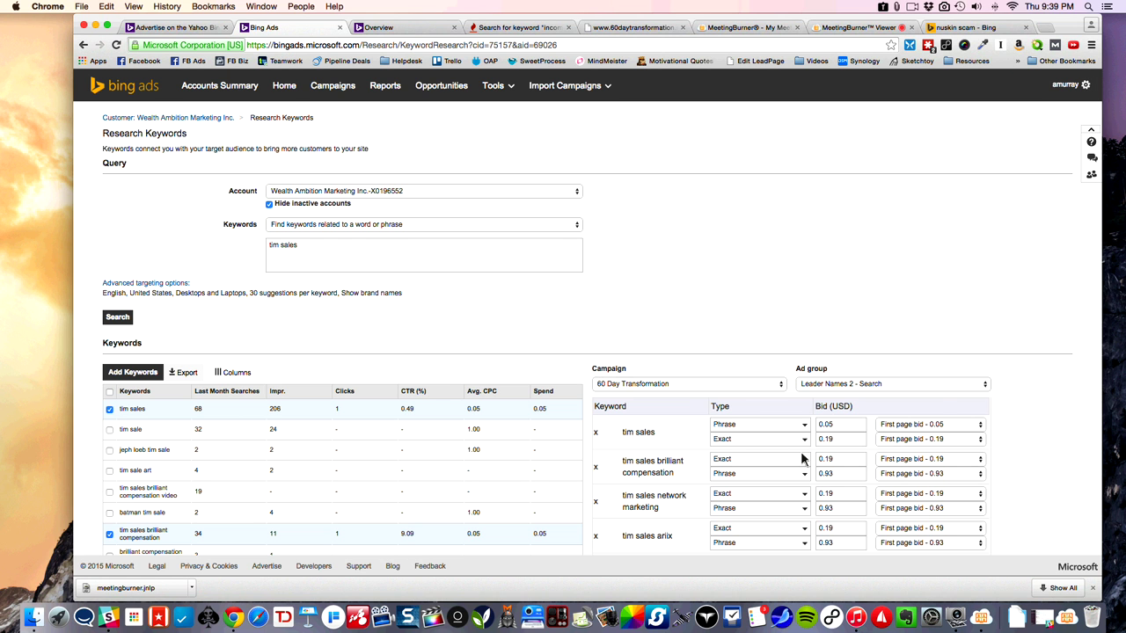
pyautogui.scroll(-5, 765, 440)
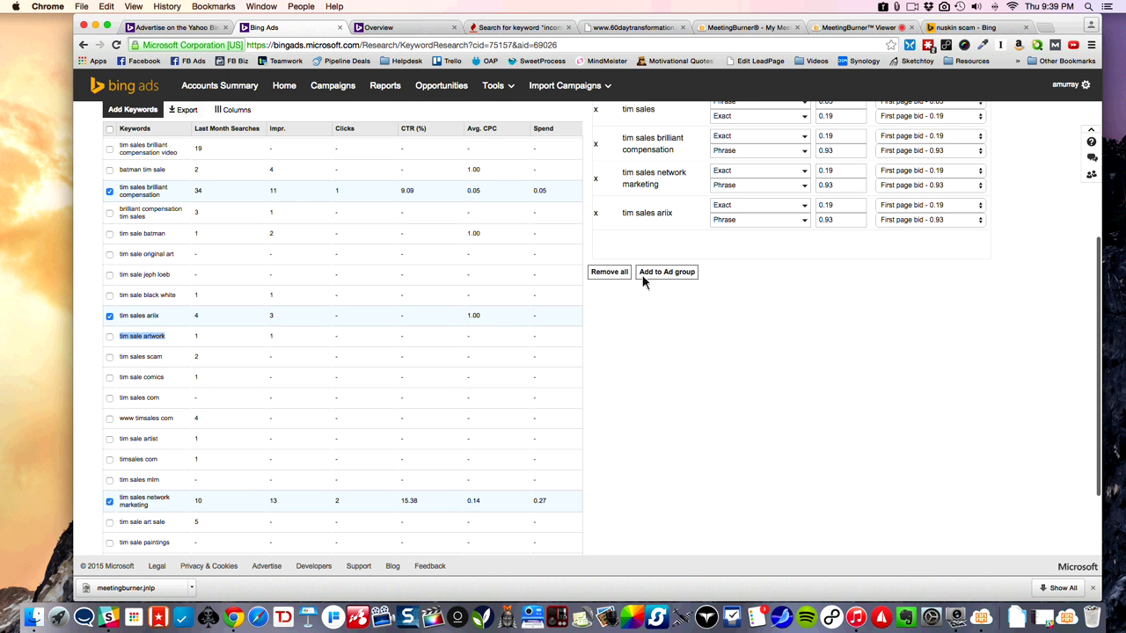
pyautogui.scroll(3, 712, 381)
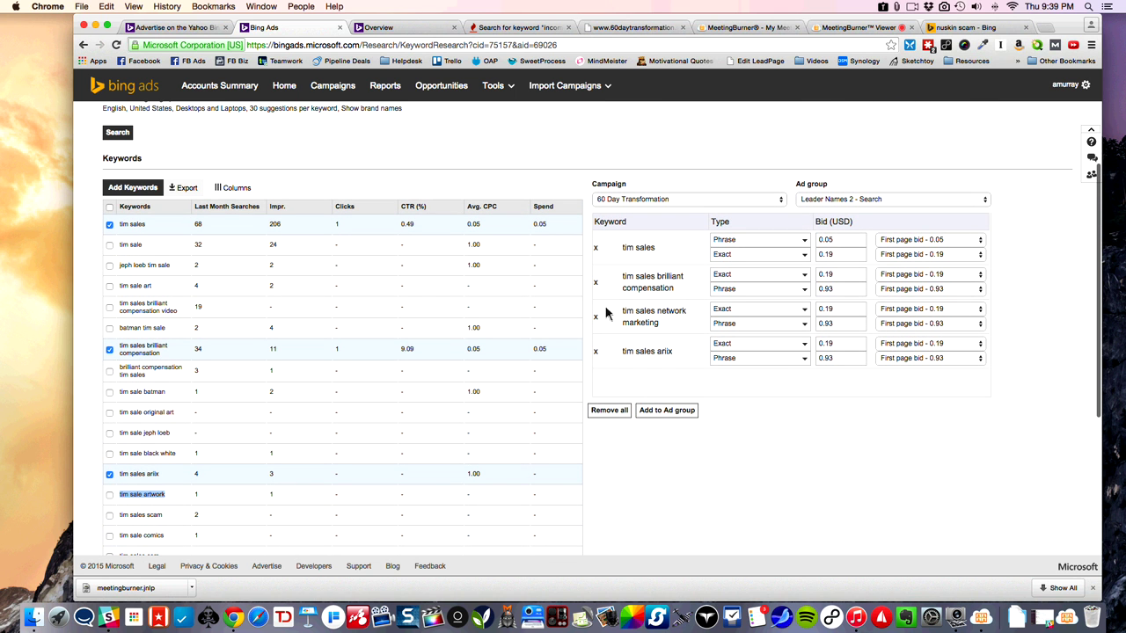
pyautogui.click(666, 411)
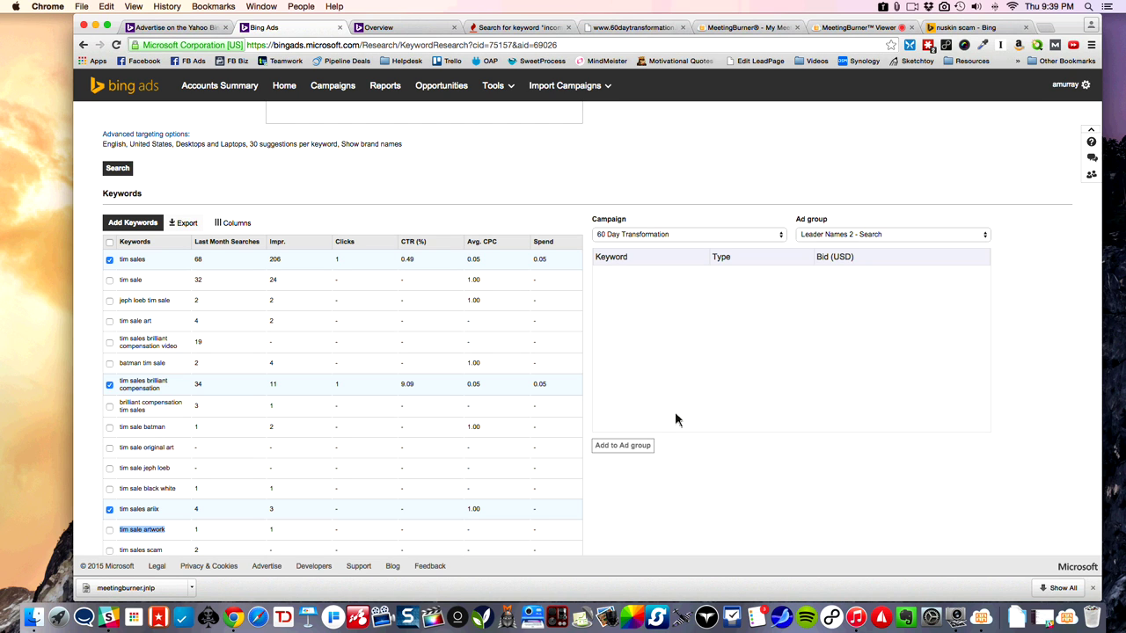
# Step: Switch to keywordtool.io and search its Bing suggestions for "tim sales"
pyautogui.click(967, 27)
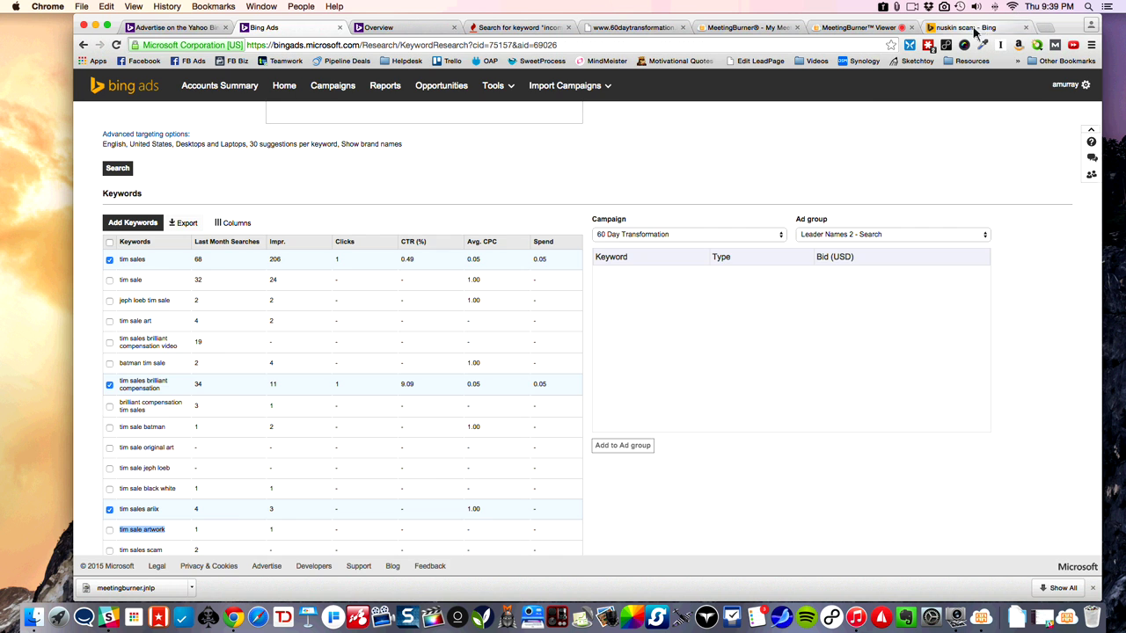
pyautogui.click(483, 27)
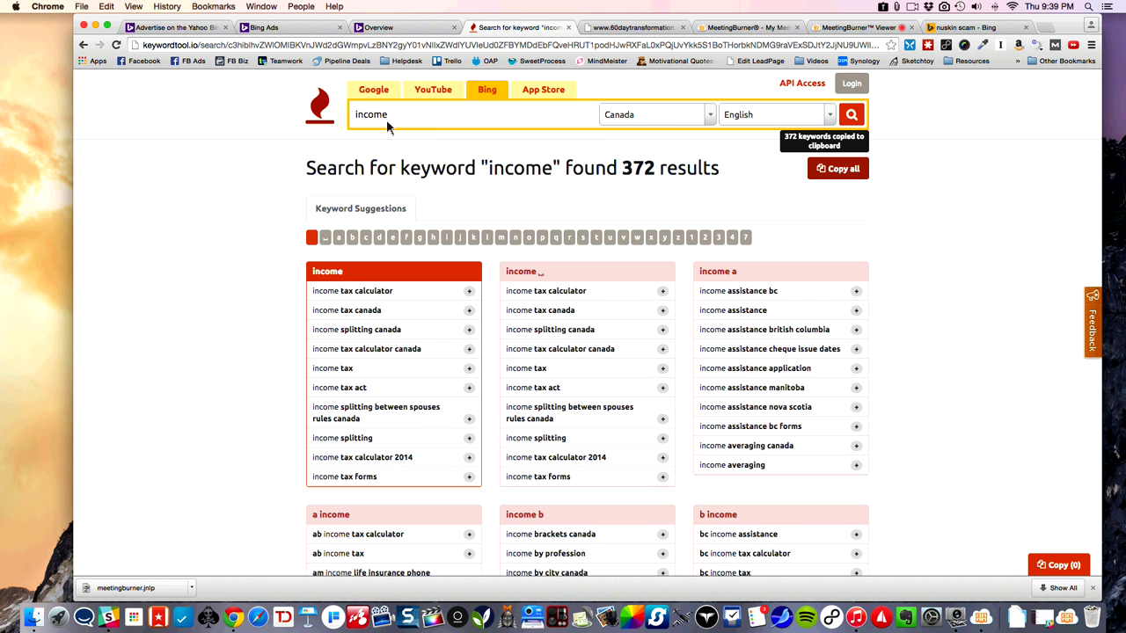
pyautogui.write('time s')
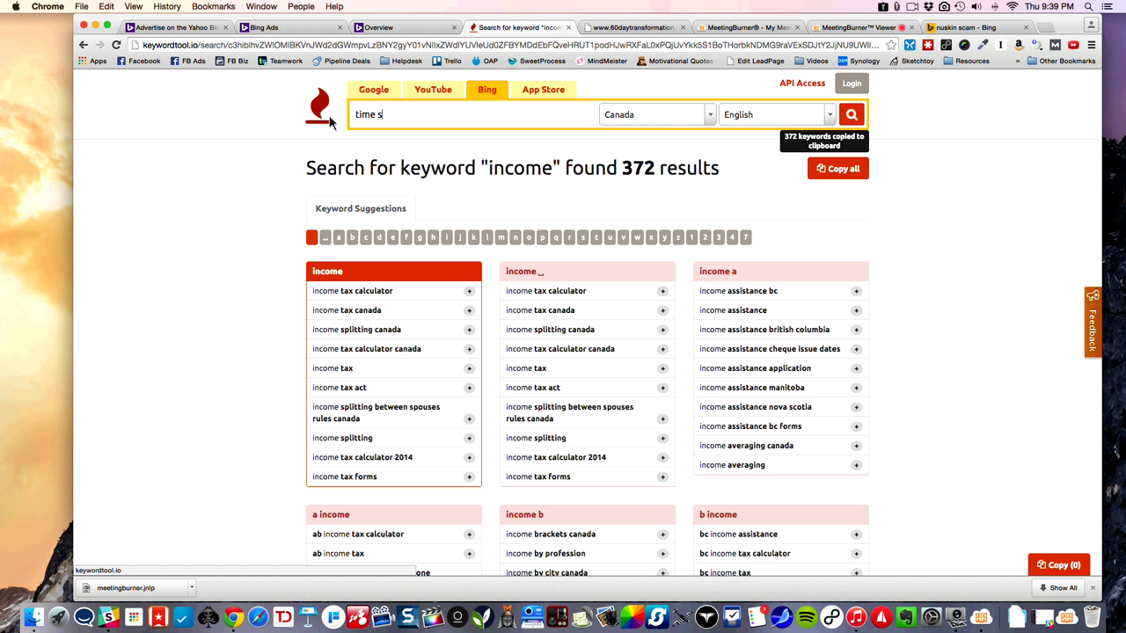
pyautogui.write('ales')
pyautogui.press('Return')
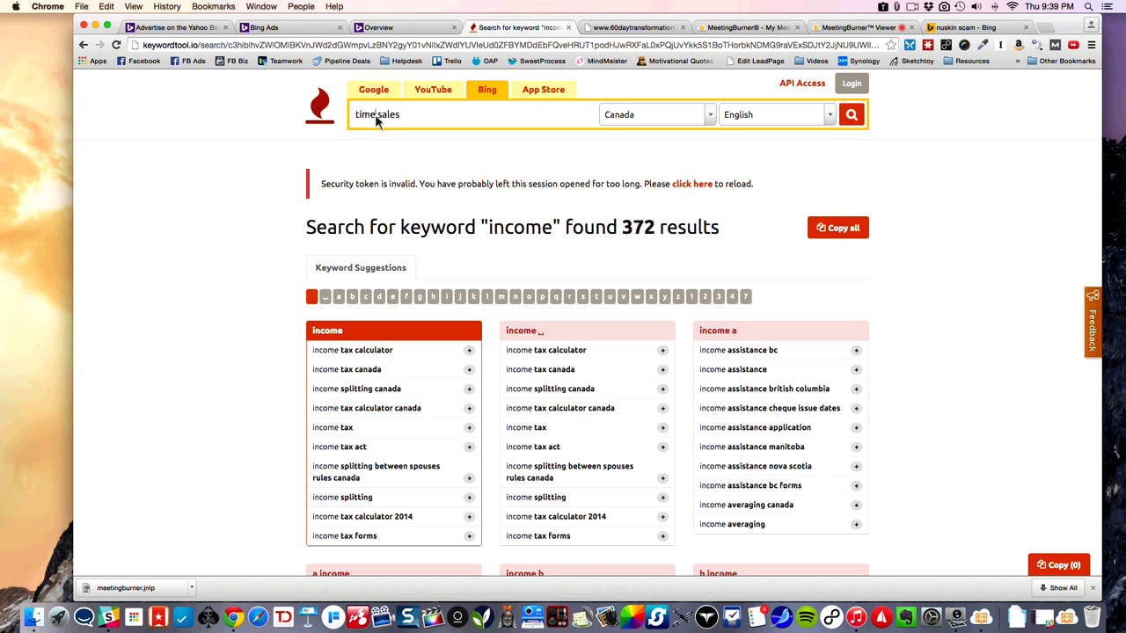
pyautogui.press('BackSpace')
pyautogui.press('Return')
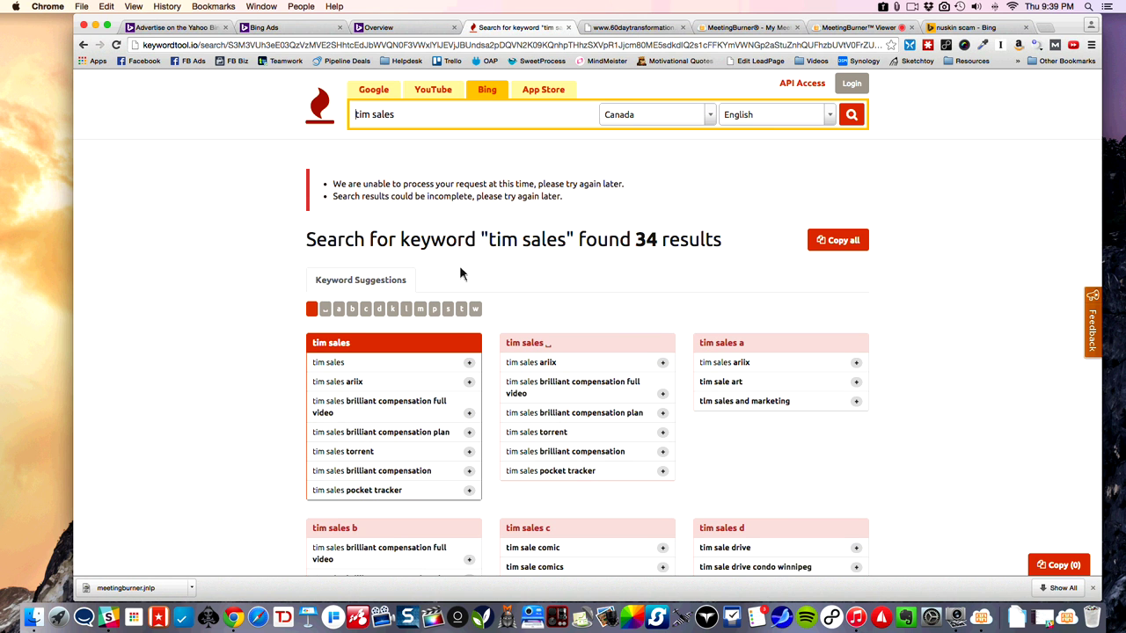
# Step: Review the "tim sales" keyword suggestions and copy all of them to the clipboard
pyautogui.scroll(-6, 464, 272)
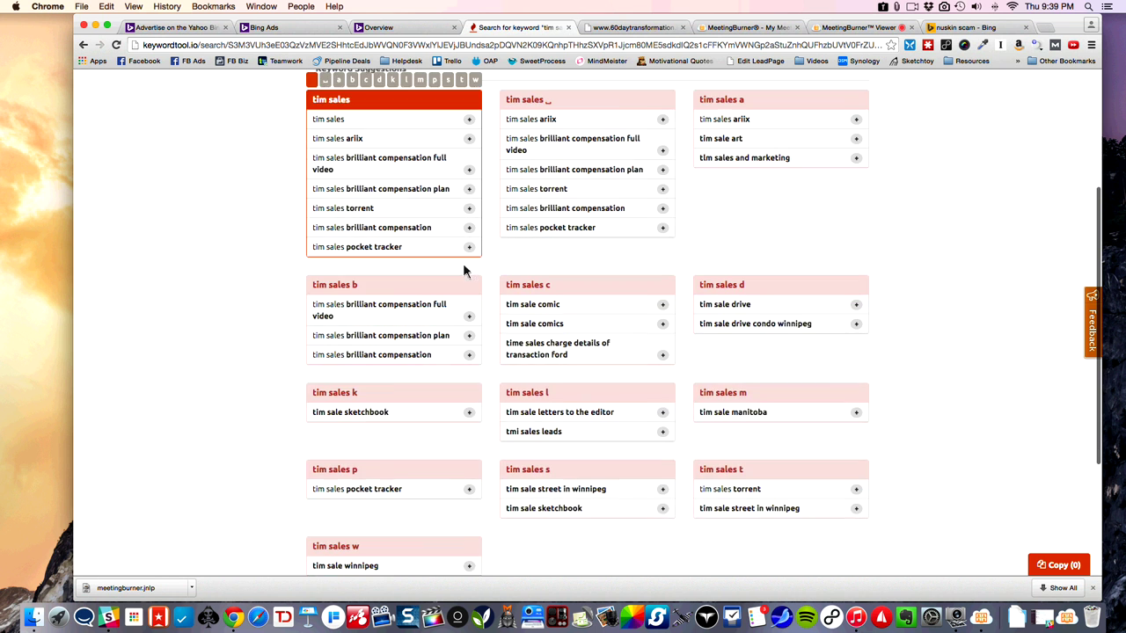
pyautogui.scroll(-4, 463, 264)
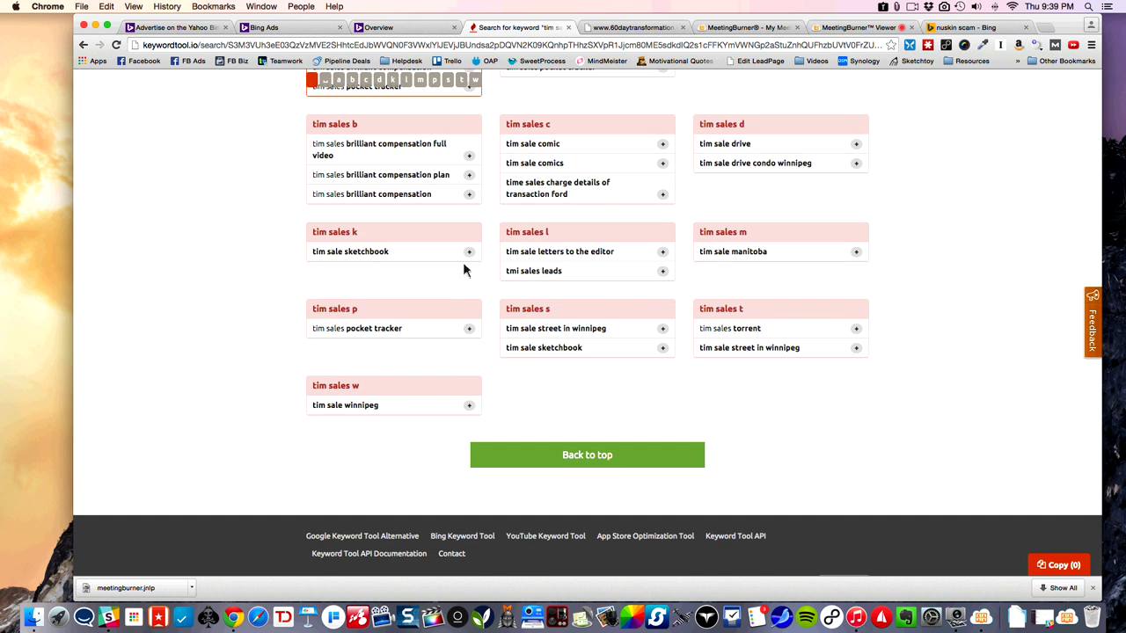
pyautogui.scroll(5, 464, 268)
pyautogui.scroll(4, 463, 268)
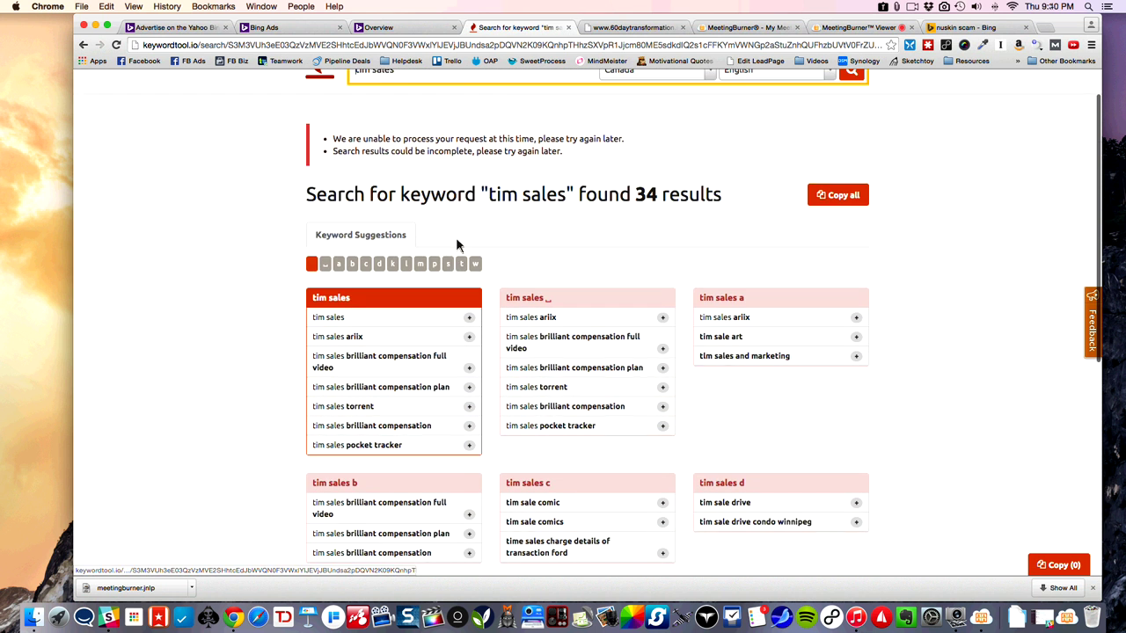
pyautogui.click(831, 241)
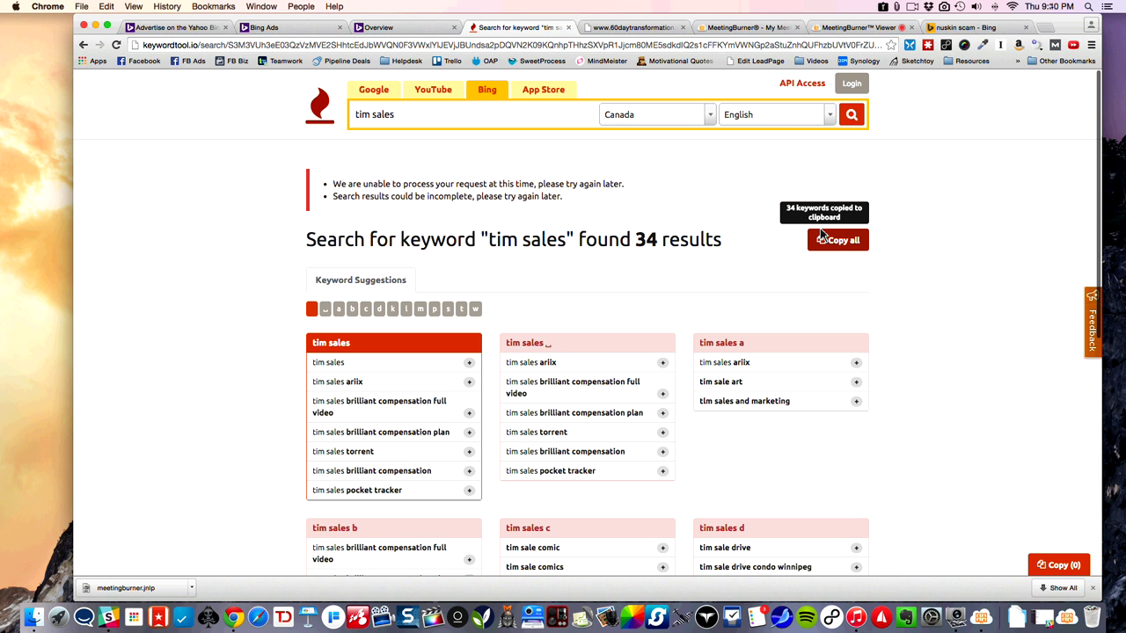
# Step: Return to Bing Ads keyword research, clear the selected keywords and replace the "tim sales" query with the copied keyword list
pyautogui.click(378, 27)
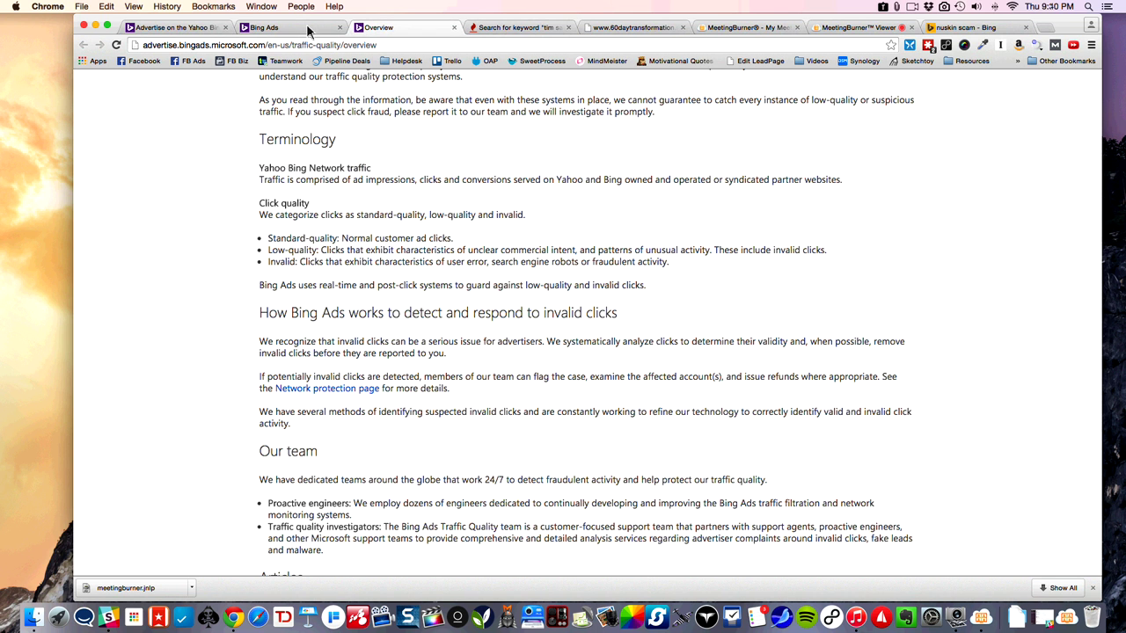
pyautogui.click(264, 28)
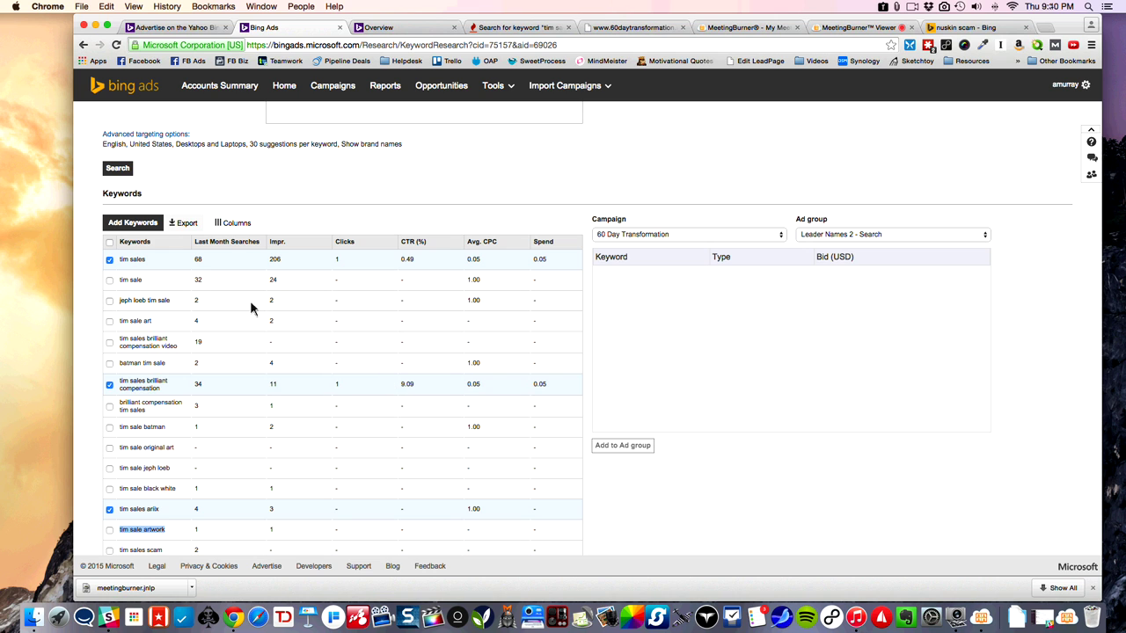
pyautogui.click(131, 229)
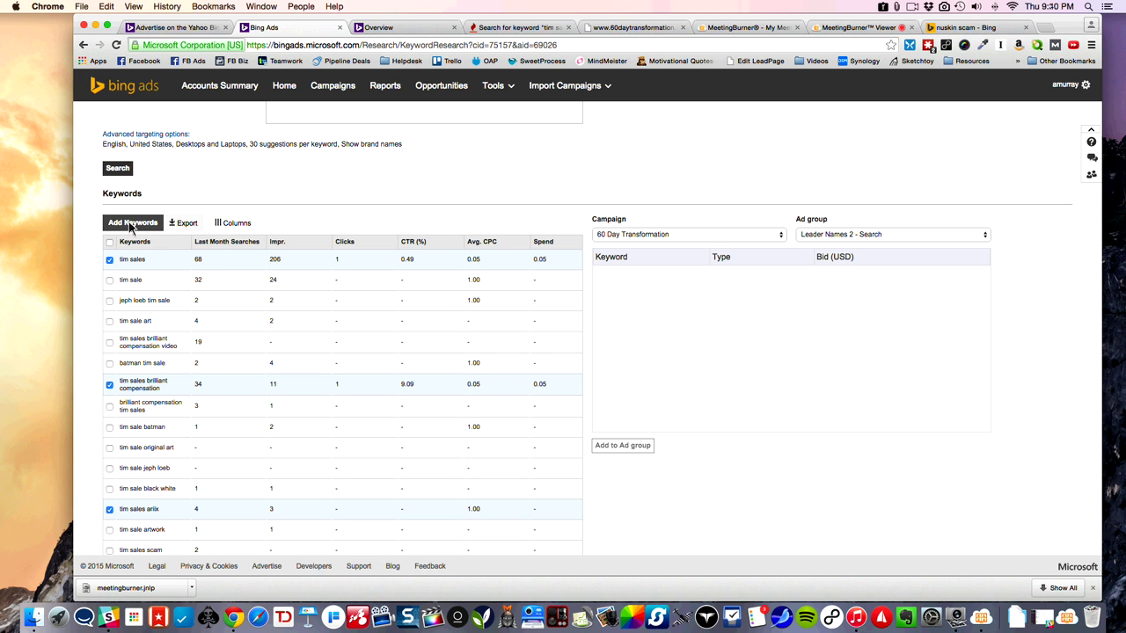
pyautogui.click(123, 220)
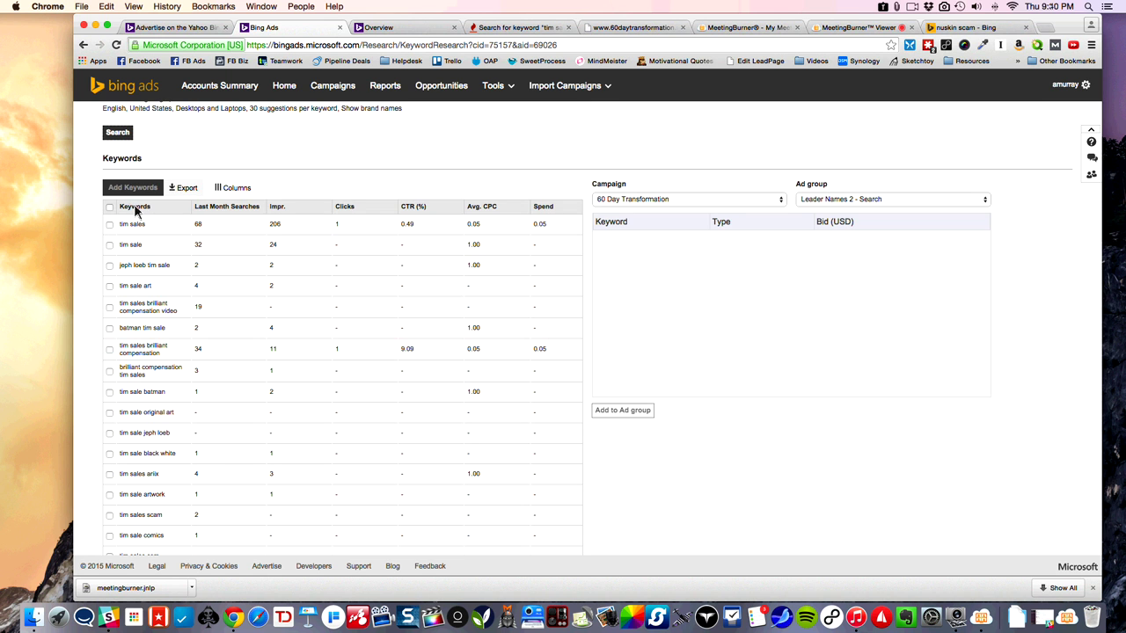
pyautogui.scroll(3, 229, 233)
pyautogui.moveTo(309, 245); pyautogui.dragTo(239, 255)
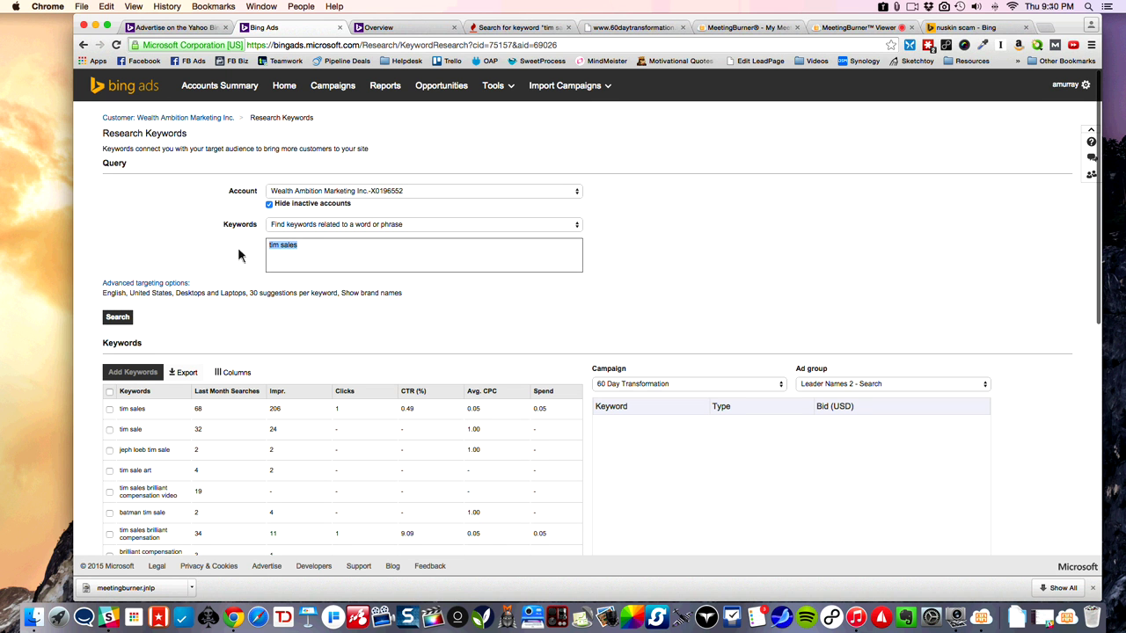
pyautogui.press('super+v')
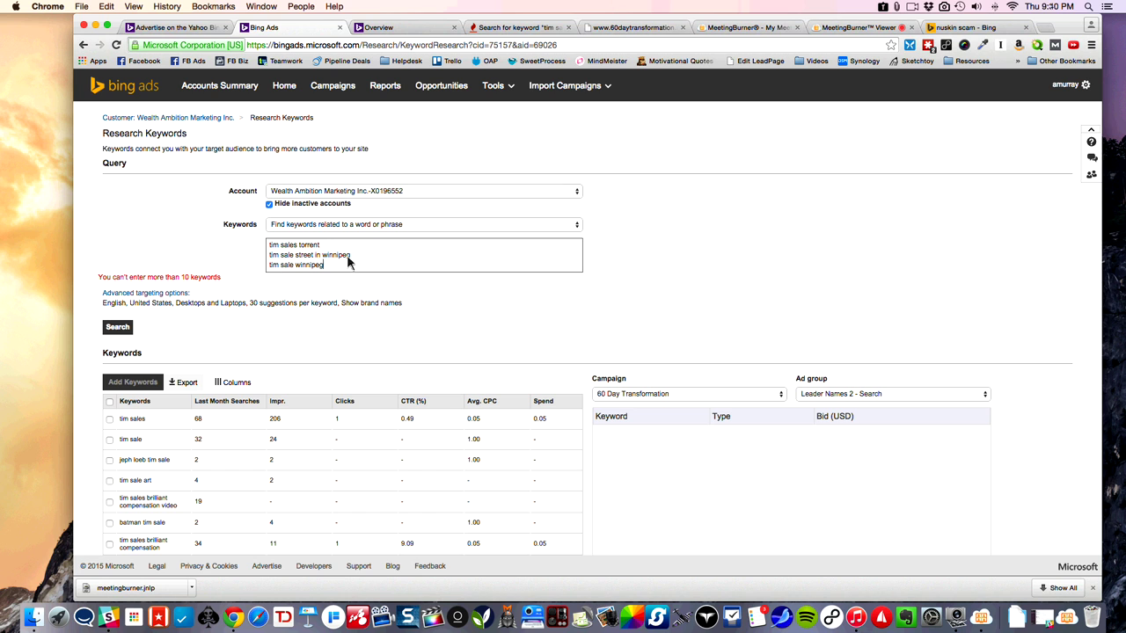
# Step: Remove unrelated phrases such as "tim sales torrent", "tim sale winnipeg" and "tim sale street in winnipeg" from the end of the keyword query
pyautogui.moveTo(322, 247); pyautogui.dragTo(269, 249)
pyautogui.press('BackSpace')
pyautogui.press('BackSpace')
pyautogui.moveTo(352, 255); pyautogui.dragTo(268, 258)
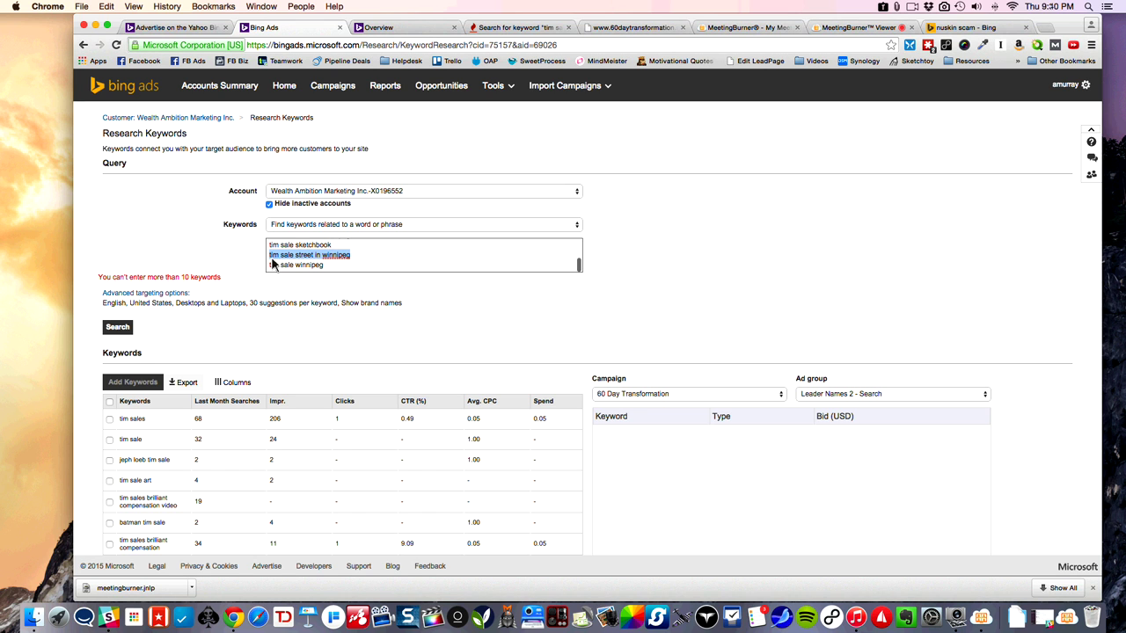
pyautogui.press('BackSpace')
pyautogui.press('super+z')
pyautogui.press('super+z')
pyautogui.press('super+z')
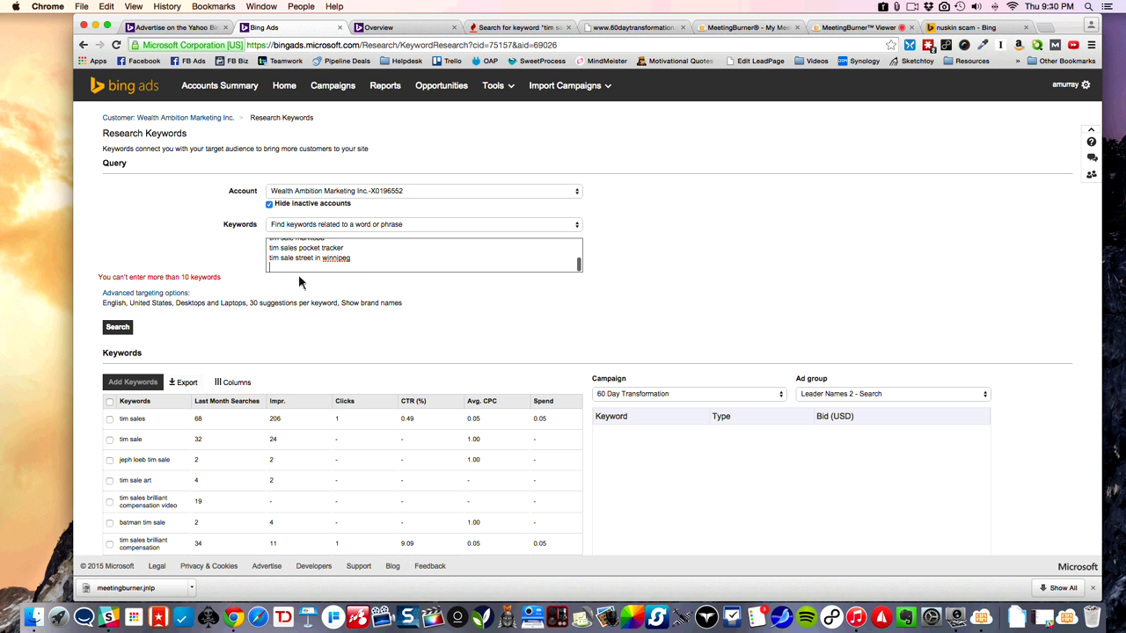
pyautogui.press('BackSpace')
pyautogui.moveTo(361, 267); pyautogui.dragTo(277, 267)
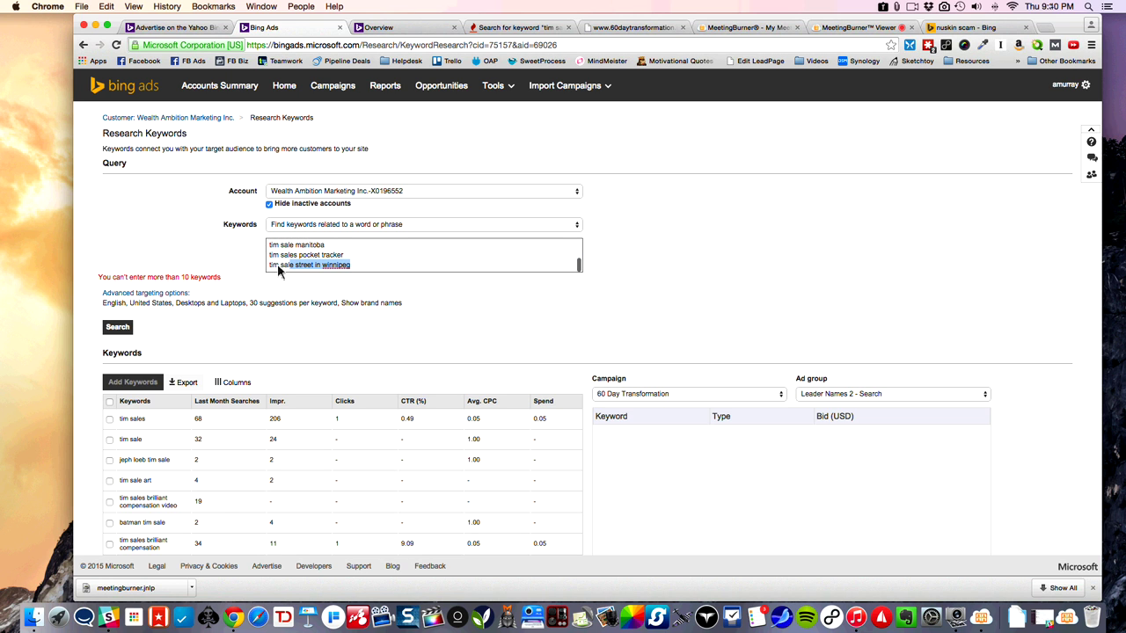
pyautogui.press('BackSpace')
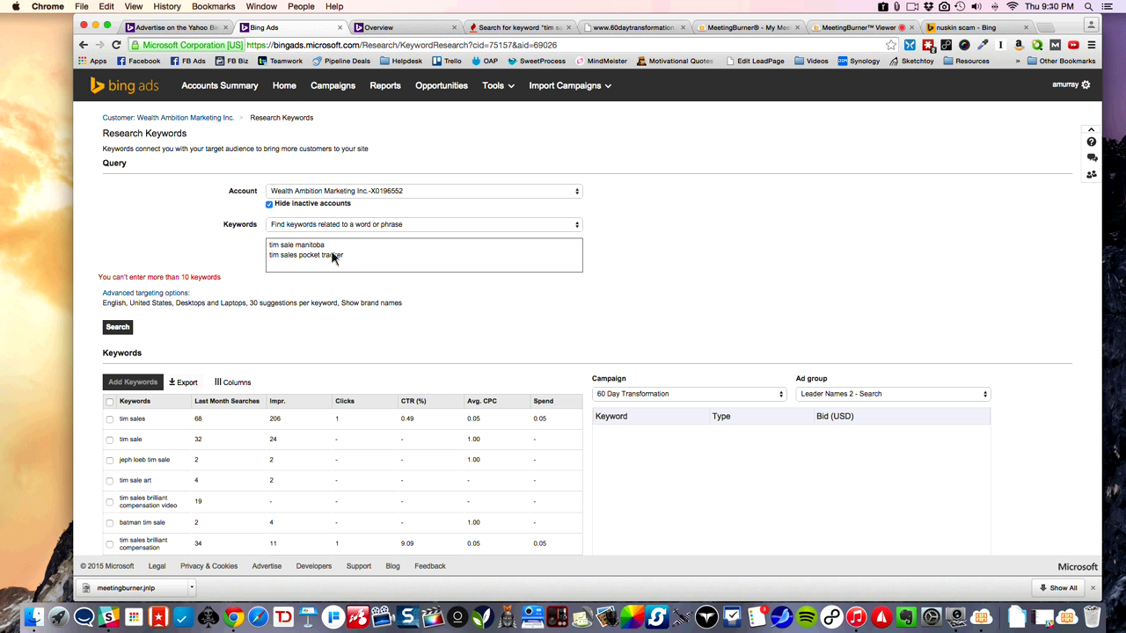
# Step: Remove "tim sale manitoba" from the keyword query and try to run the search
pyautogui.moveTo(326, 245); pyautogui.dragTo(263, 249)
pyautogui.press('BackSpace')
pyautogui.click(117, 328)
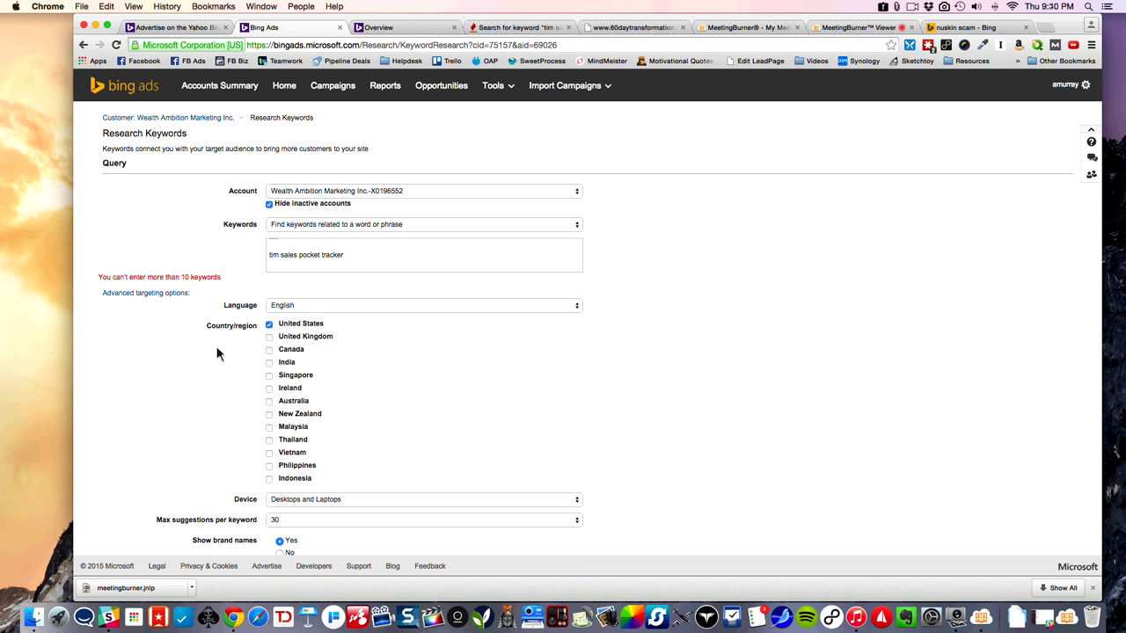
# Step: Examine the keyword results and the pasted query for relevant phrases such as "tim sales brilliant compensation", "tim sales pocket tracker" and "tim sales ariix"
pyautogui.scroll(-10, 218, 355)
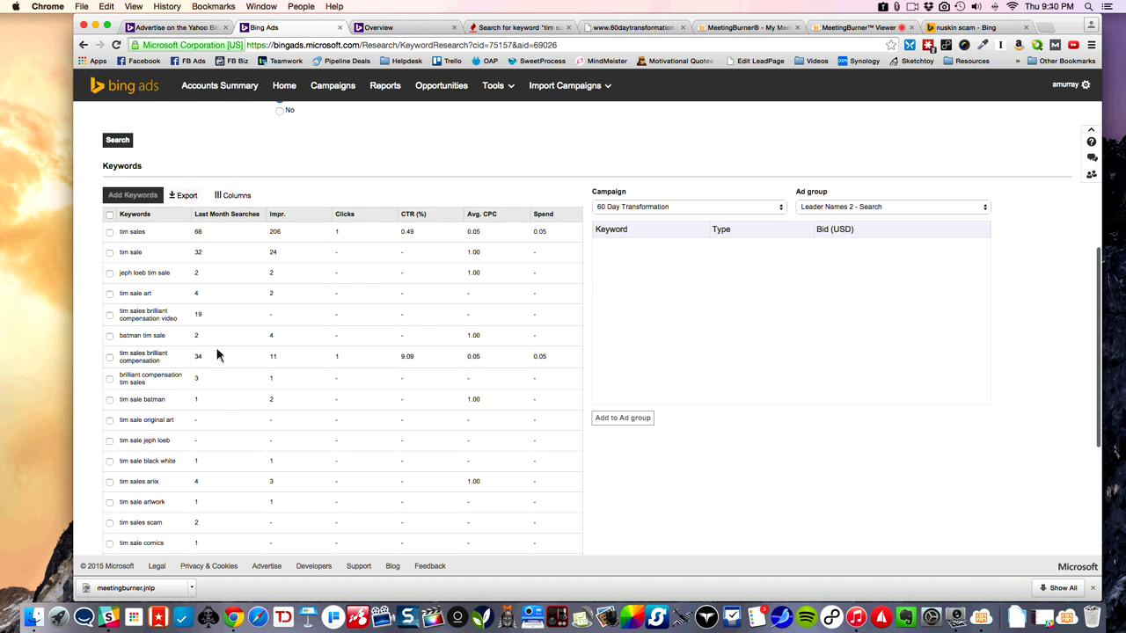
pyautogui.scroll(-8, 217, 355)
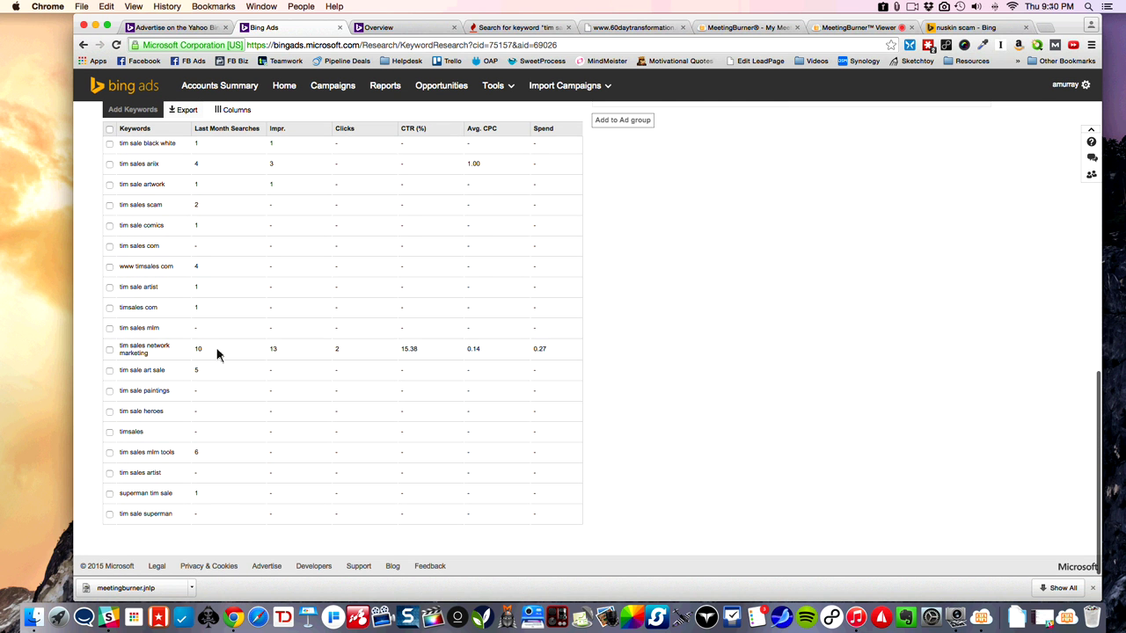
pyautogui.scroll(12, 217, 355)
pyautogui.scroll(5, 217, 355)
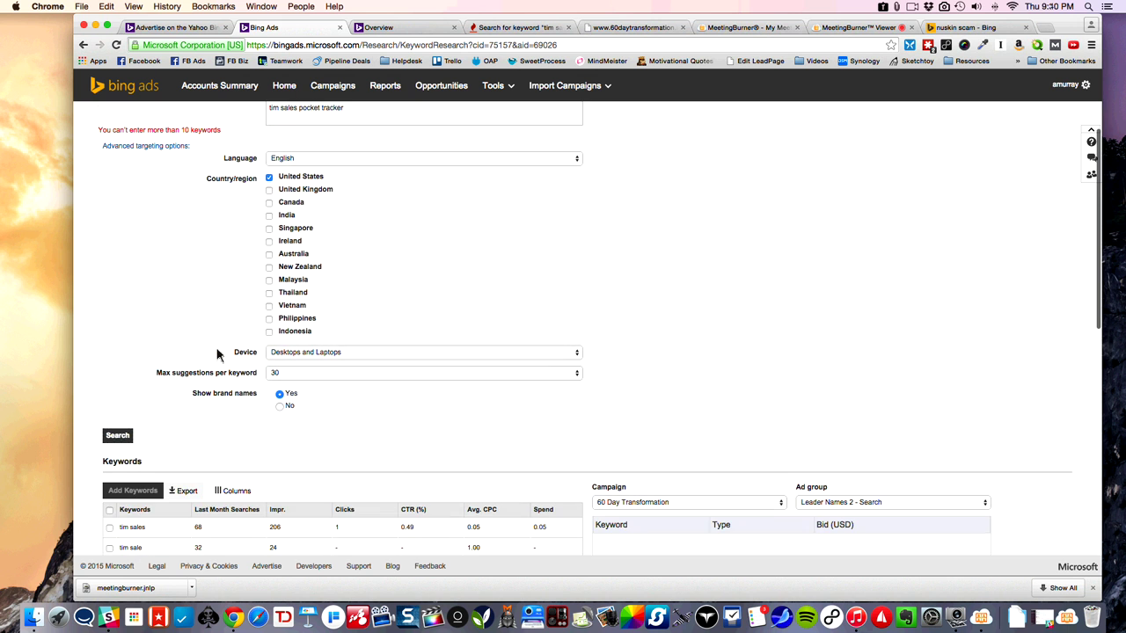
pyautogui.scroll(2, 225, 351)
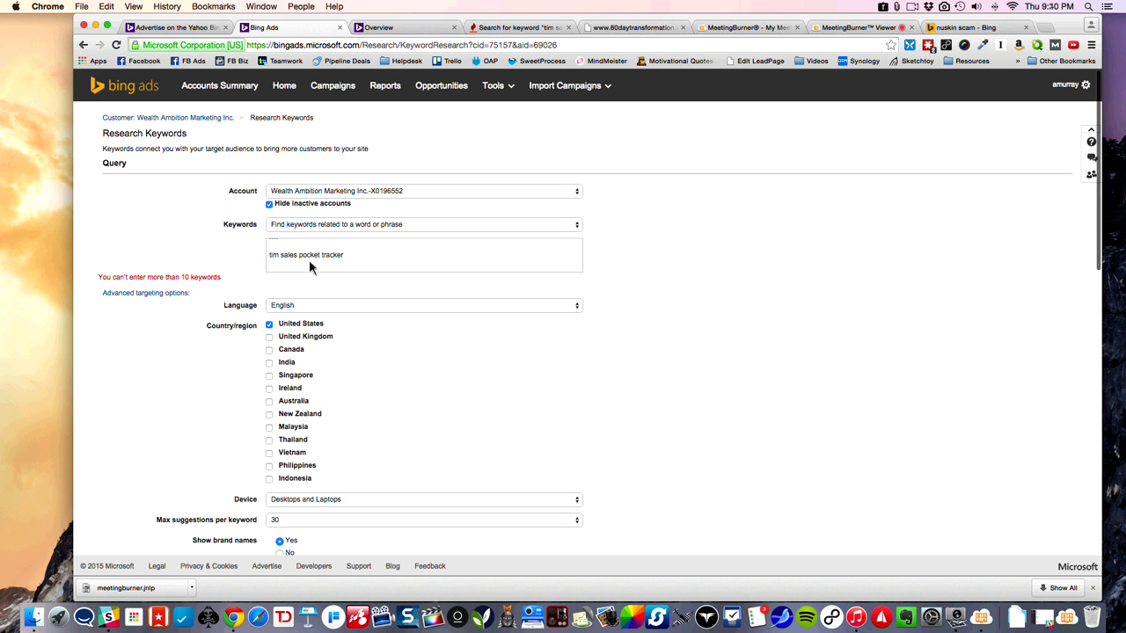
pyautogui.scroll(10, 299, 258)
pyautogui.scroll(-8, 295, 257)
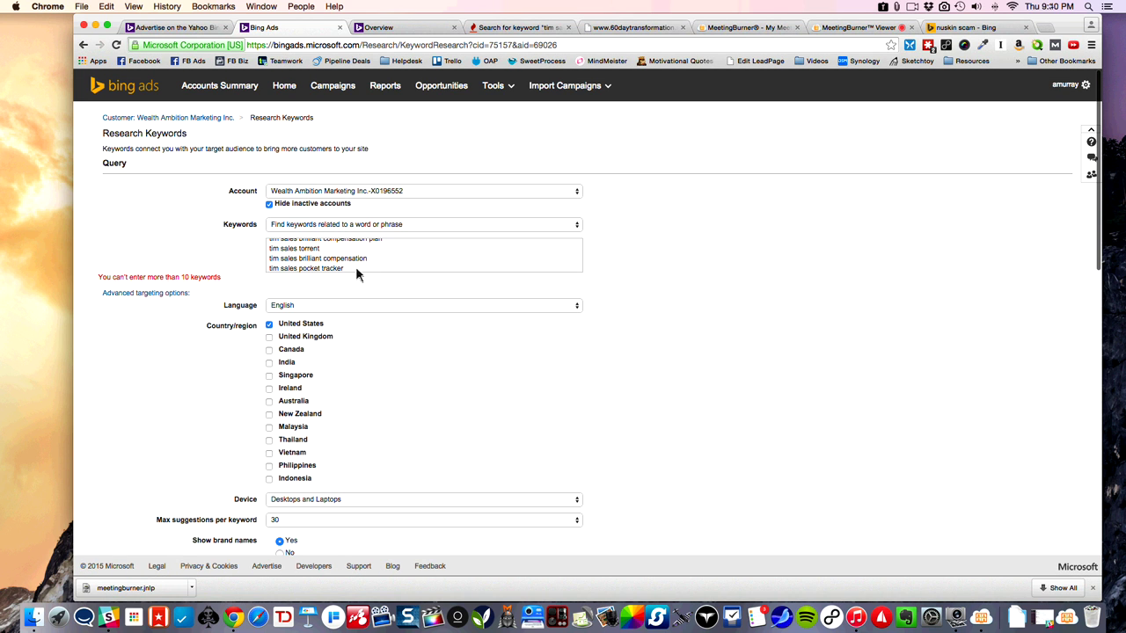
pyautogui.moveTo(381, 264); pyautogui.dragTo(252, 264)
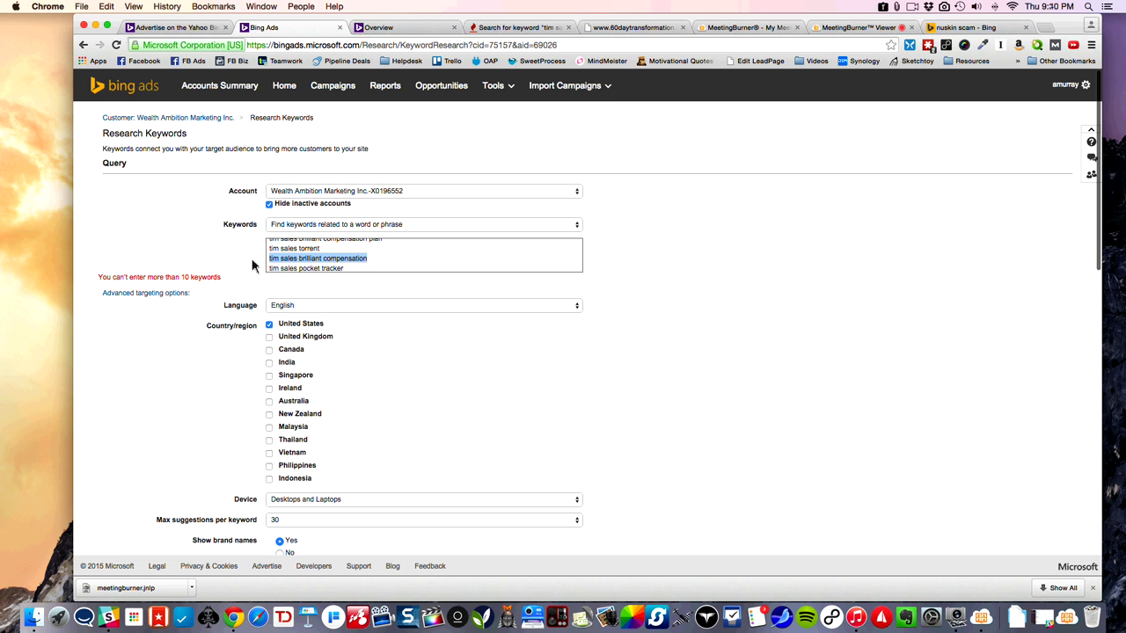
pyautogui.moveTo(342, 268); pyautogui.dragTo(263, 274)
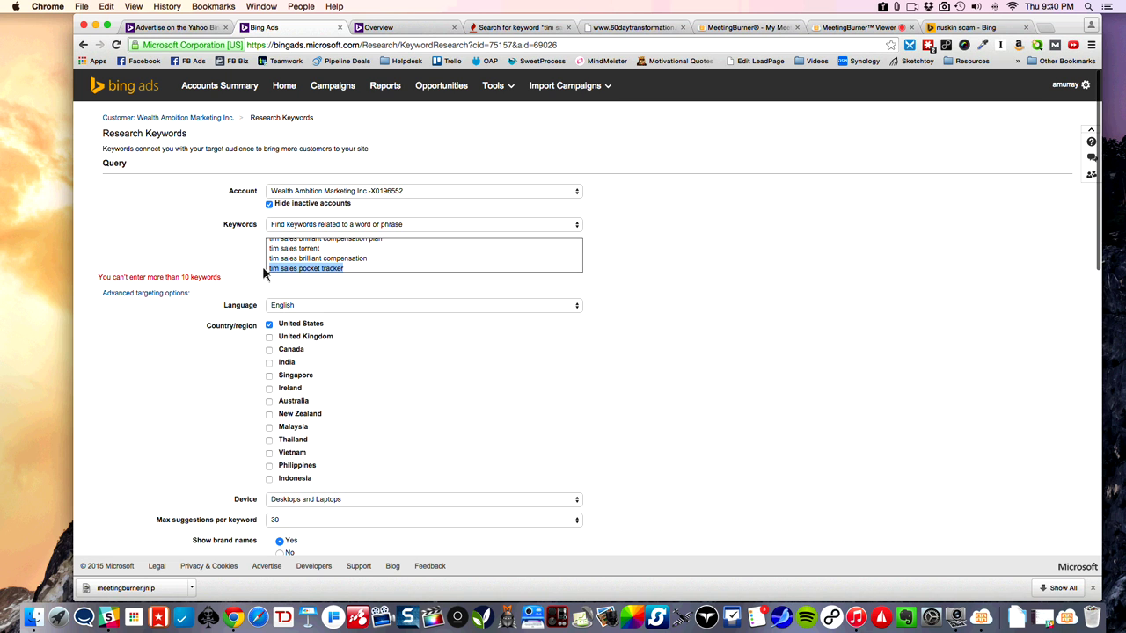
pyautogui.scroll(5, 343, 264)
pyautogui.moveTo(337, 256); pyautogui.dragTo(257, 261)
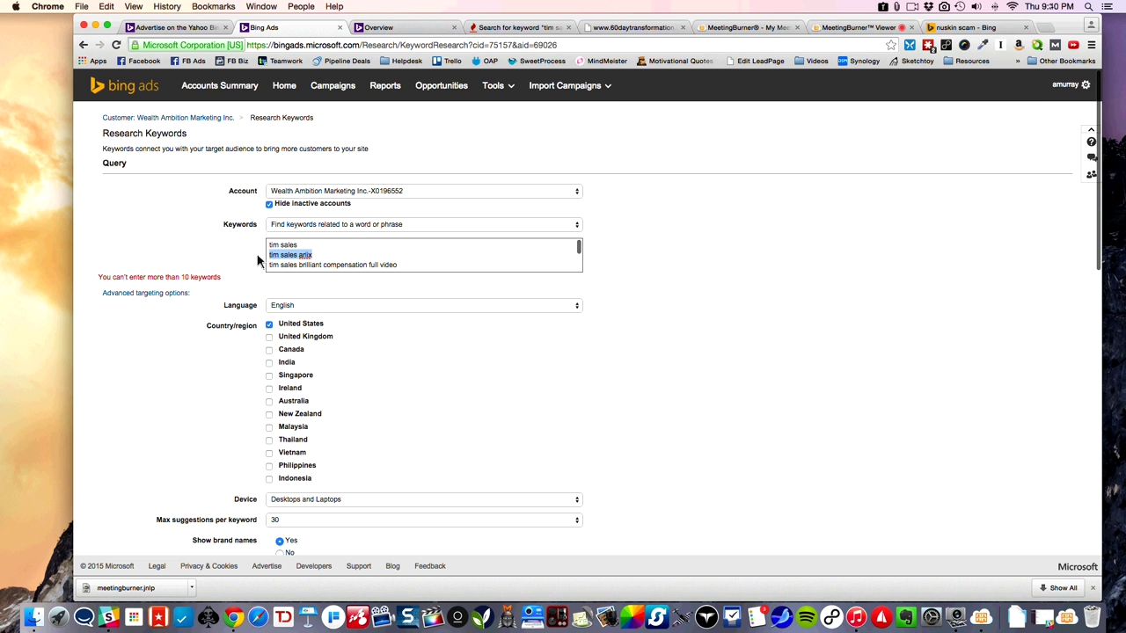
# Step: Switch to the MeetingBurner viewer and check the meeting's chat messages and participant list
pyautogui.moveTo(337, 266); pyautogui.dragTo(261, 266)
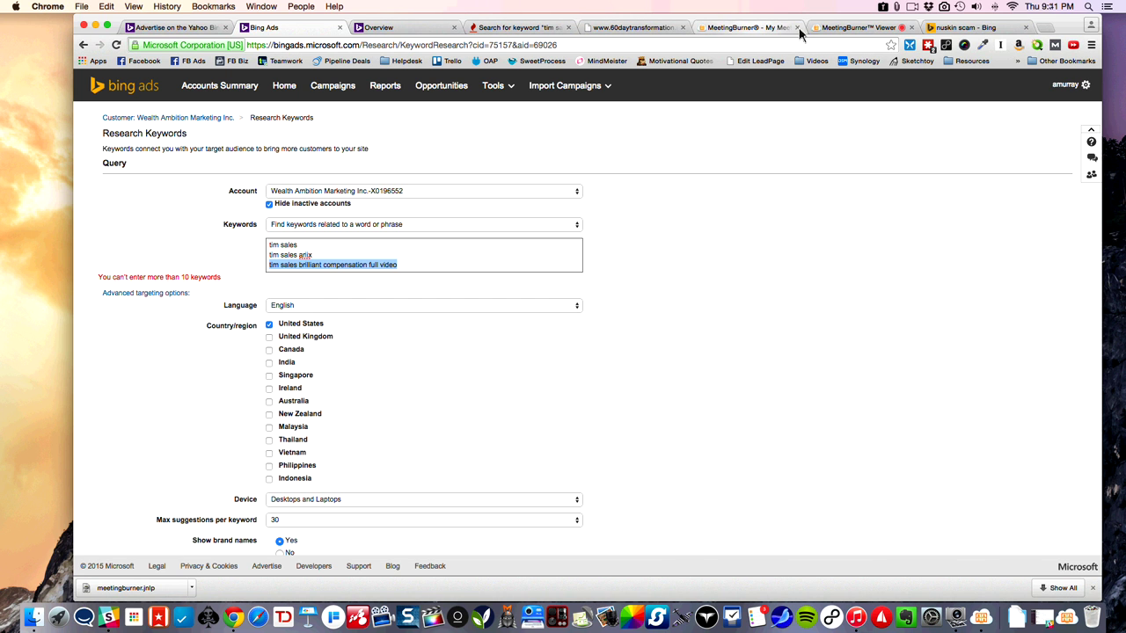
pyautogui.click(849, 28)
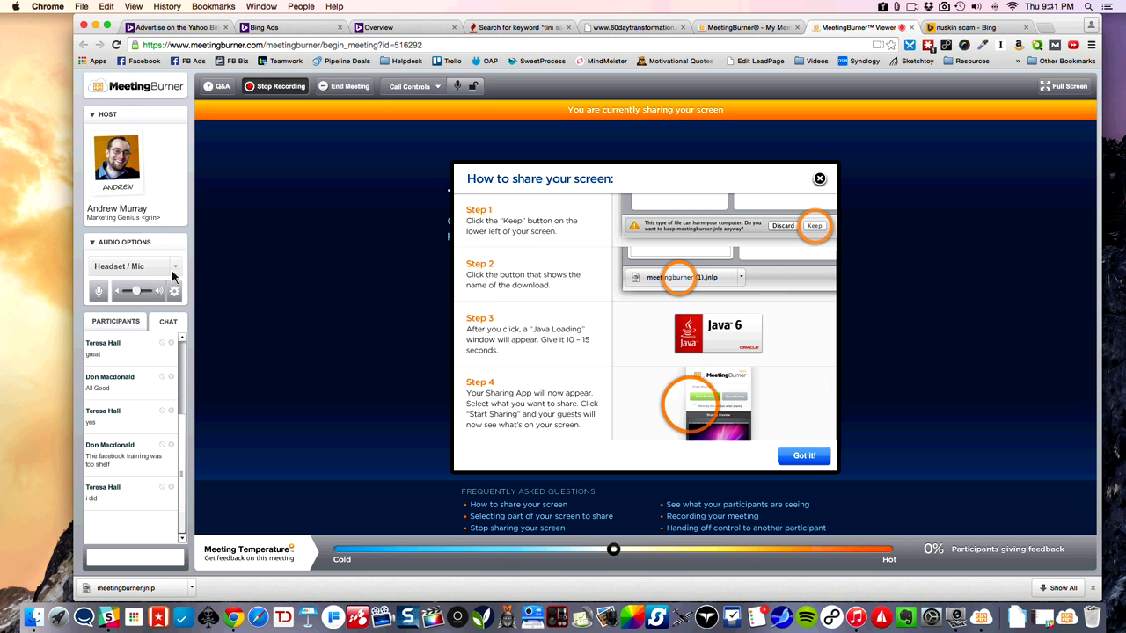
pyautogui.scroll(1, 146, 276)
pyautogui.scroll(-1, 145, 276)
pyautogui.click(119, 560)
pyautogui.click(115, 322)
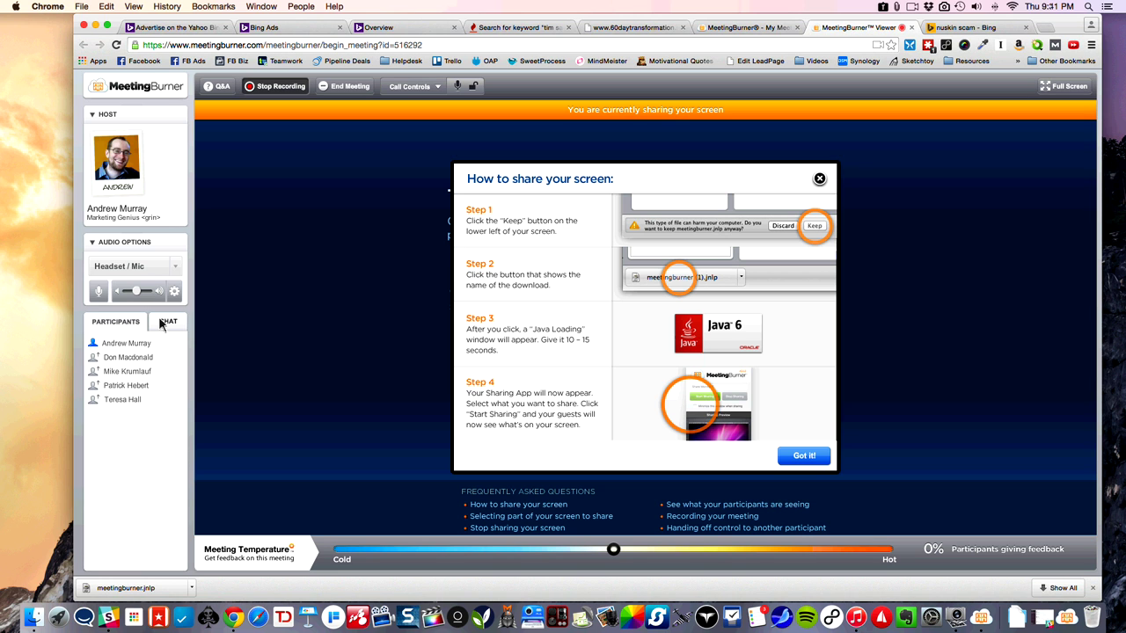
pyautogui.click(169, 322)
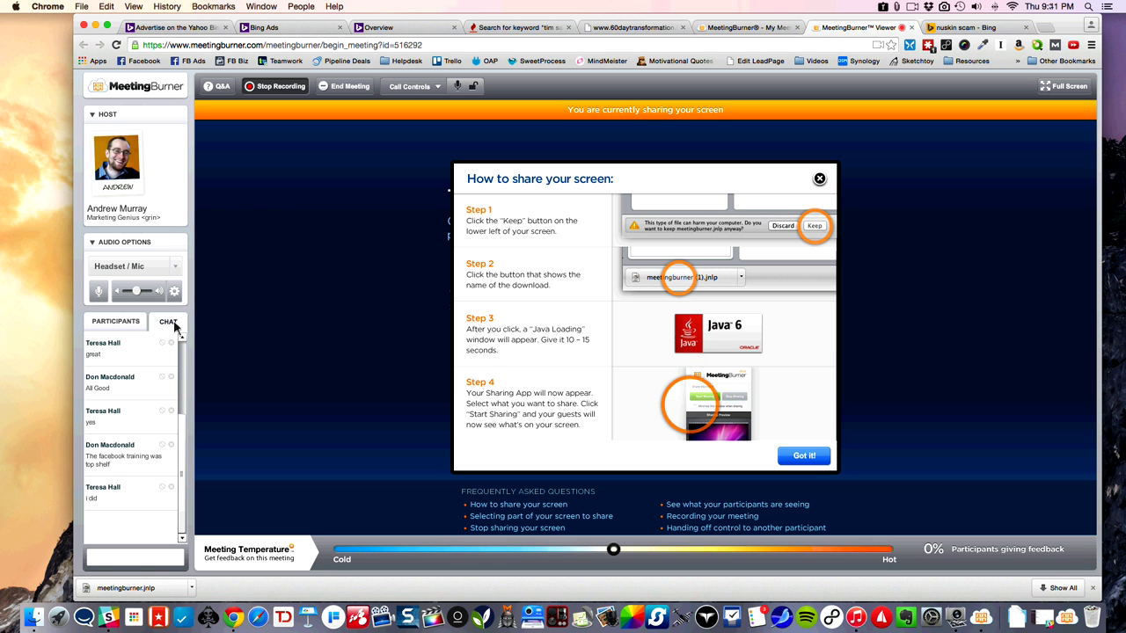
# Step: Open bing.com in the first browser tab and run the previous search for "nuskin scam"
pyautogui.click(195, 34)
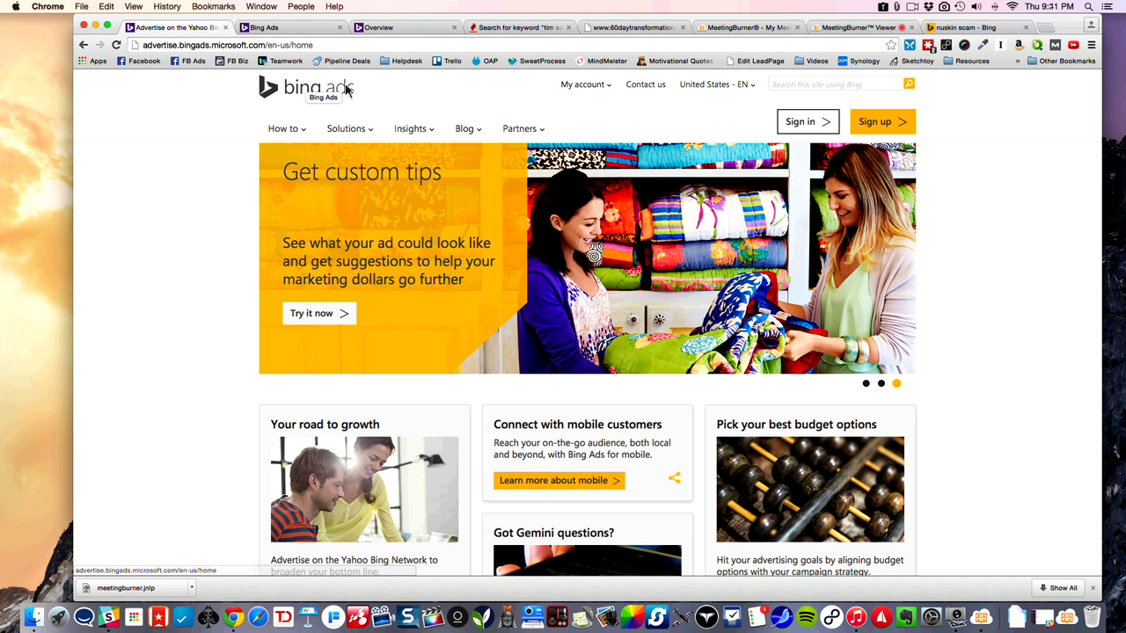
pyautogui.click(279, 46)
pyautogui.write('bing.com')
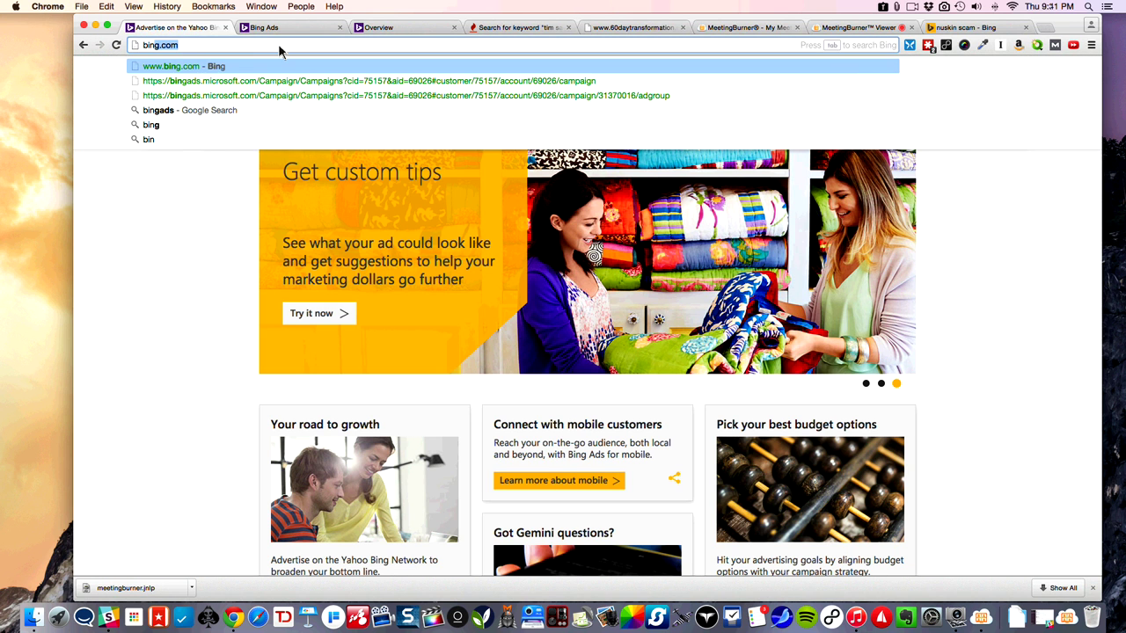
pyautogui.press('Return')
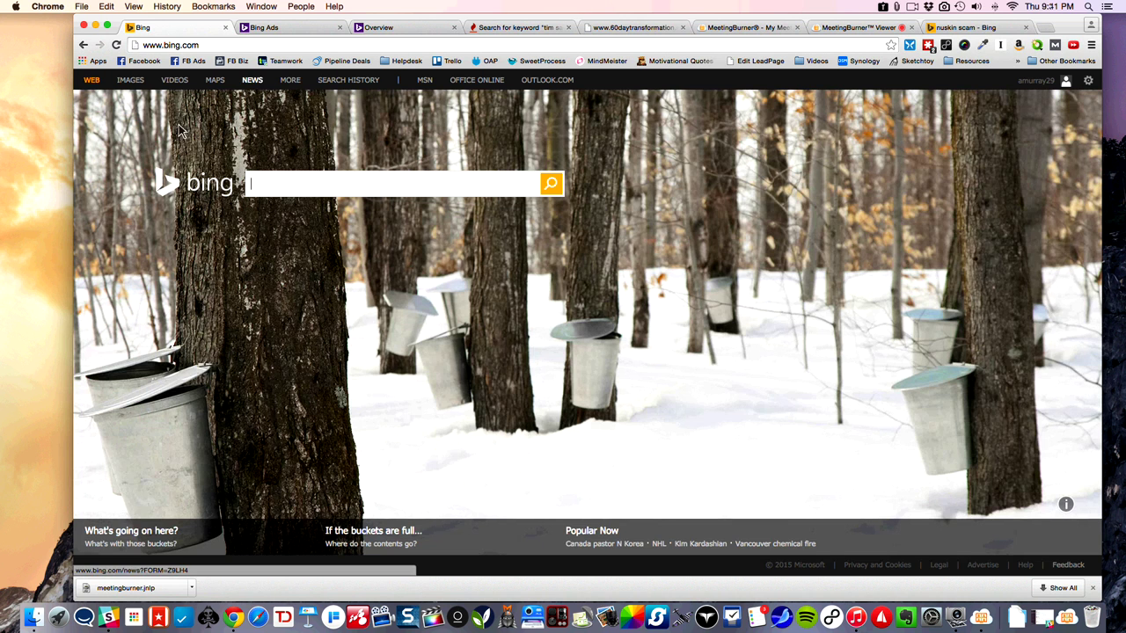
pyautogui.click(268, 188)
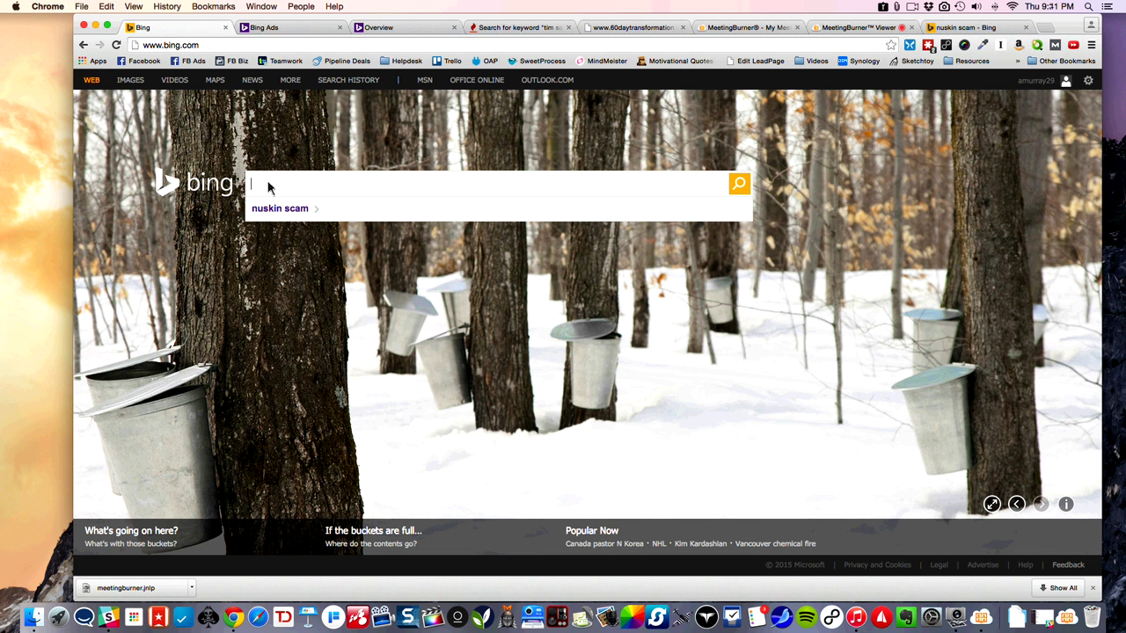
pyautogui.click(279, 210)
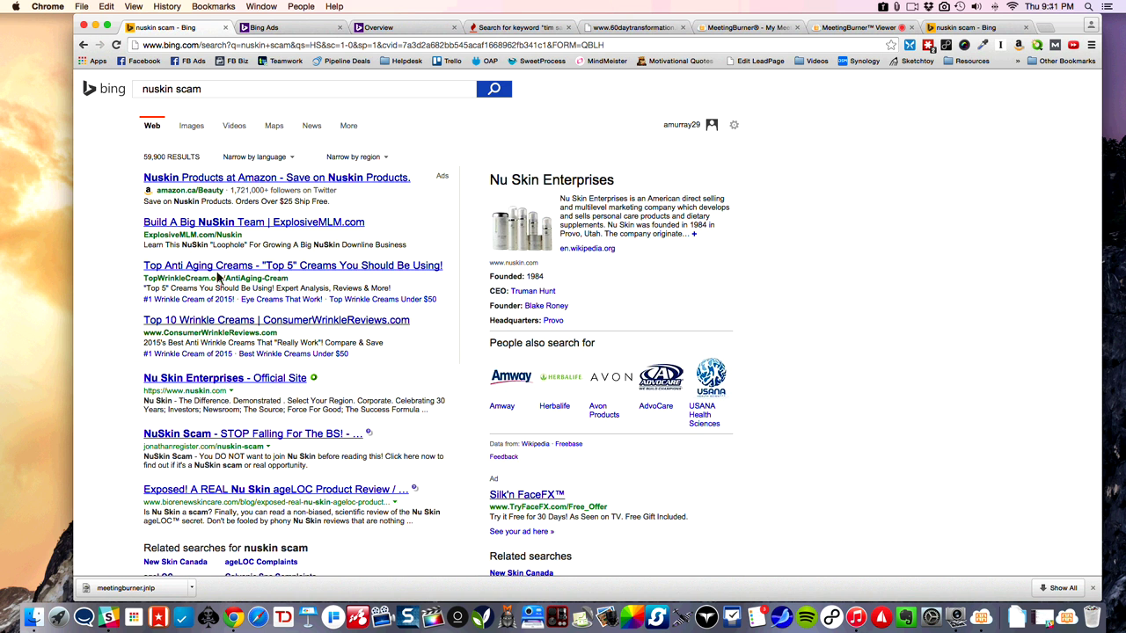
# Step: Examine the ads and related searches on the "nuskin scam" results page
pyautogui.scroll(-5, 221, 266)
pyautogui.scroll(5, 741, 157)
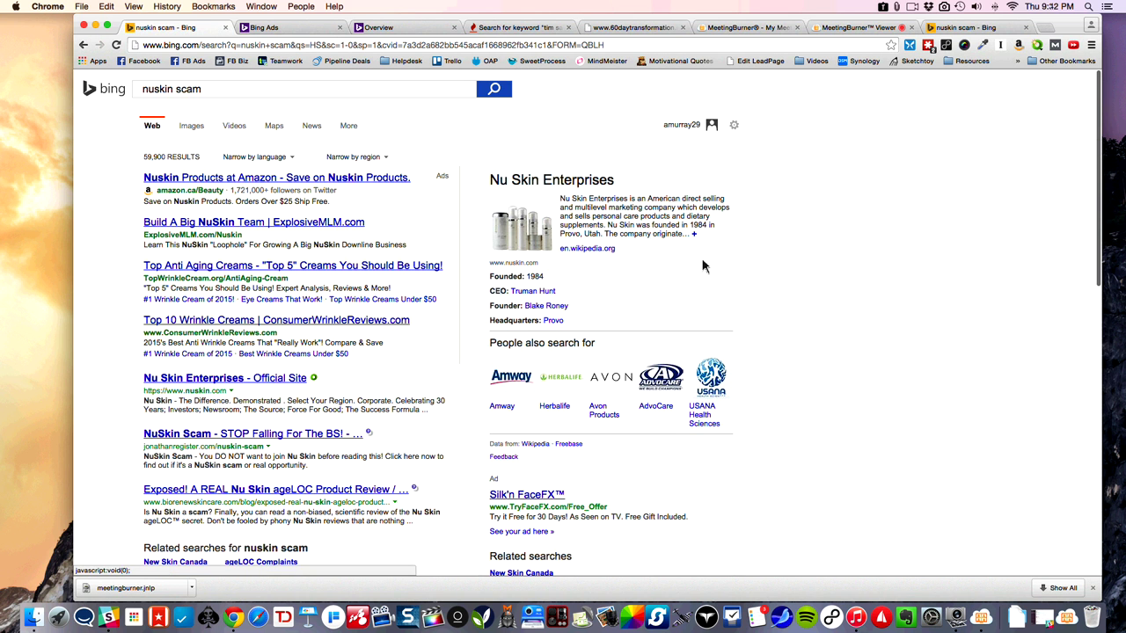
pyautogui.scroll(-1, 701, 267)
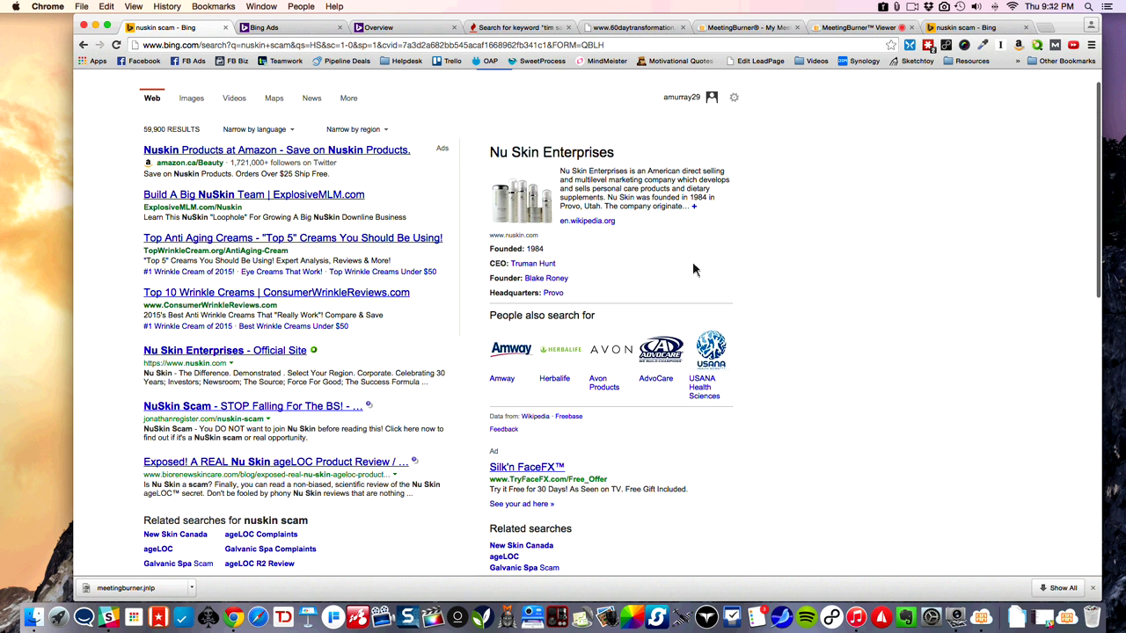
pyautogui.scroll(-5, 692, 261)
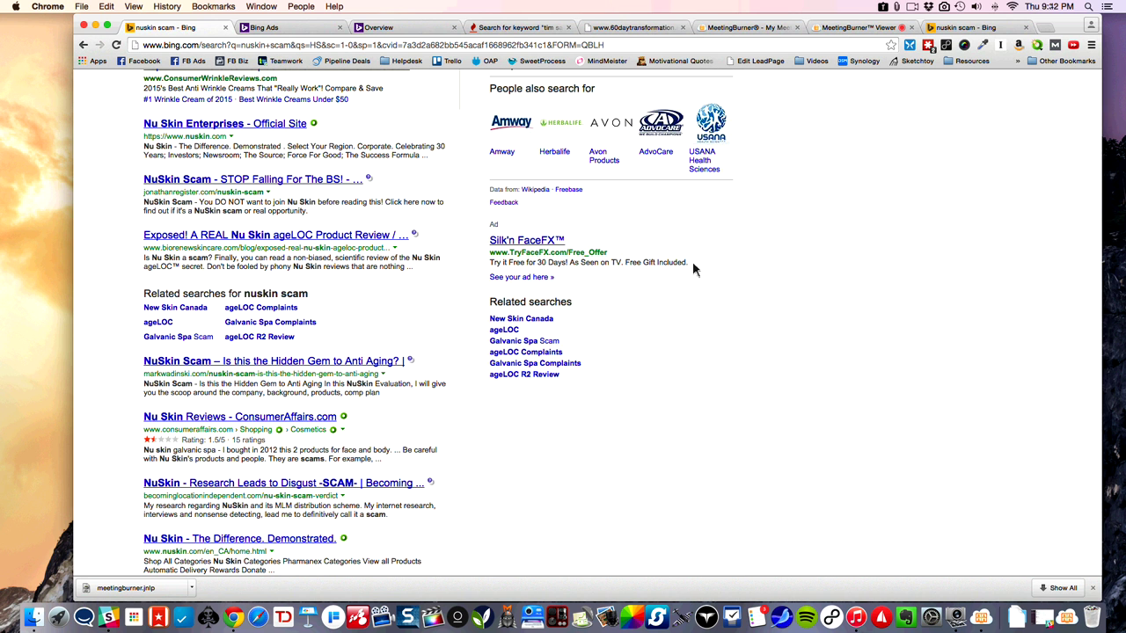
pyautogui.scroll(6, 692, 261)
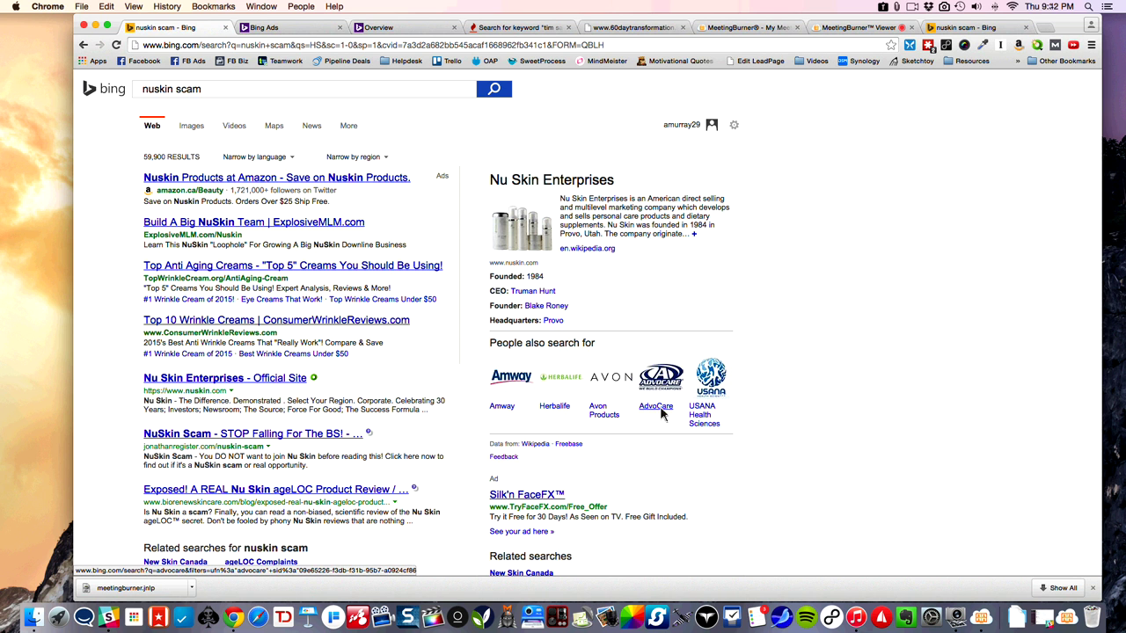
# Step: Search Bing for the related company USANA Health Sciences and examine where ads are placed across its results page
pyautogui.click(701, 417)
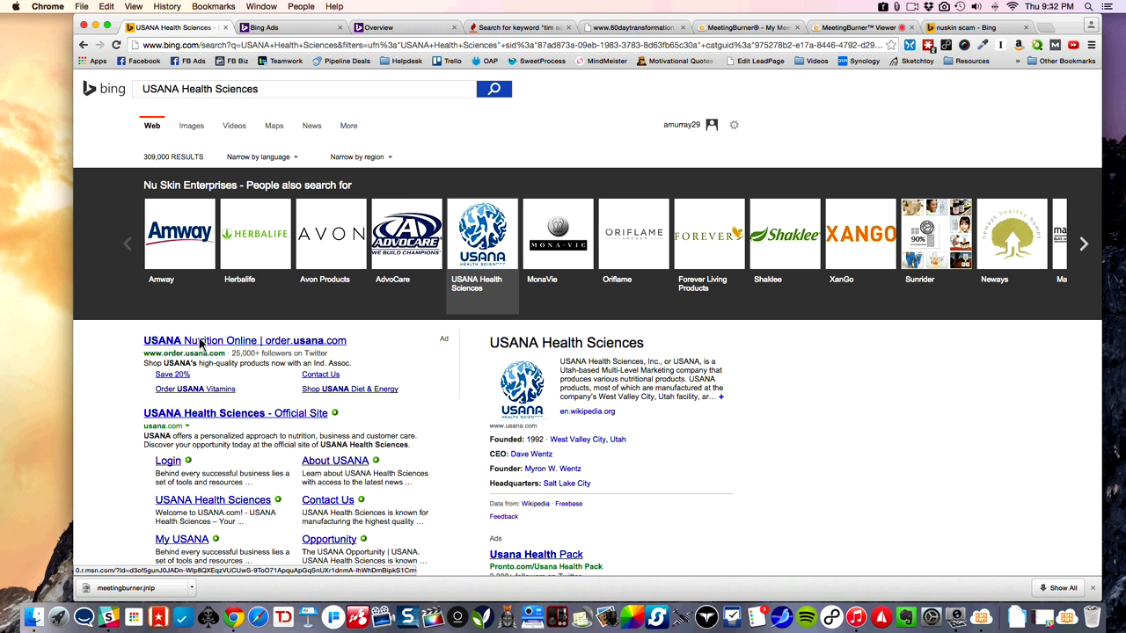
pyautogui.click(502, 87)
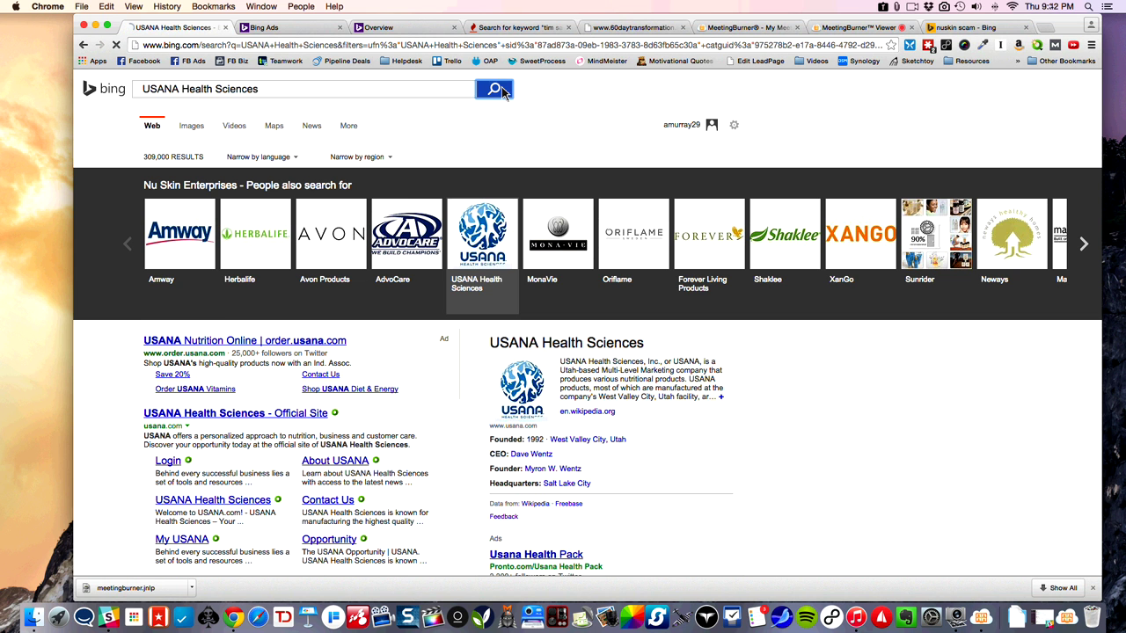
pyautogui.scroll(-1, 450, 201)
pyautogui.scroll(-3, 449, 207)
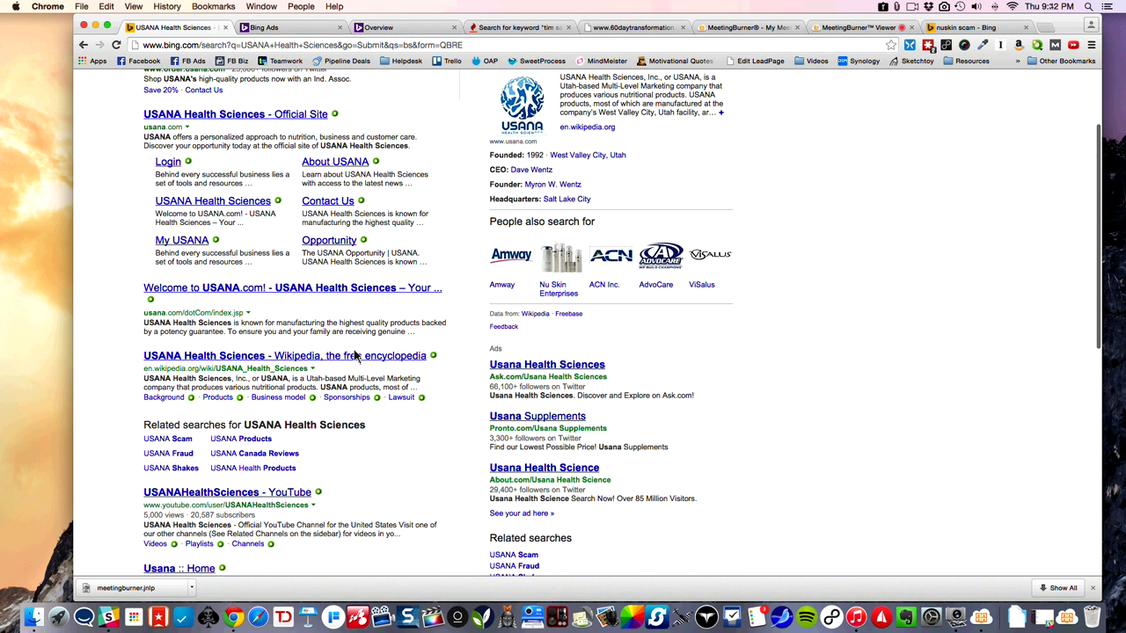
pyautogui.scroll(-5, 352, 347)
pyautogui.scroll(-7, 347, 344)
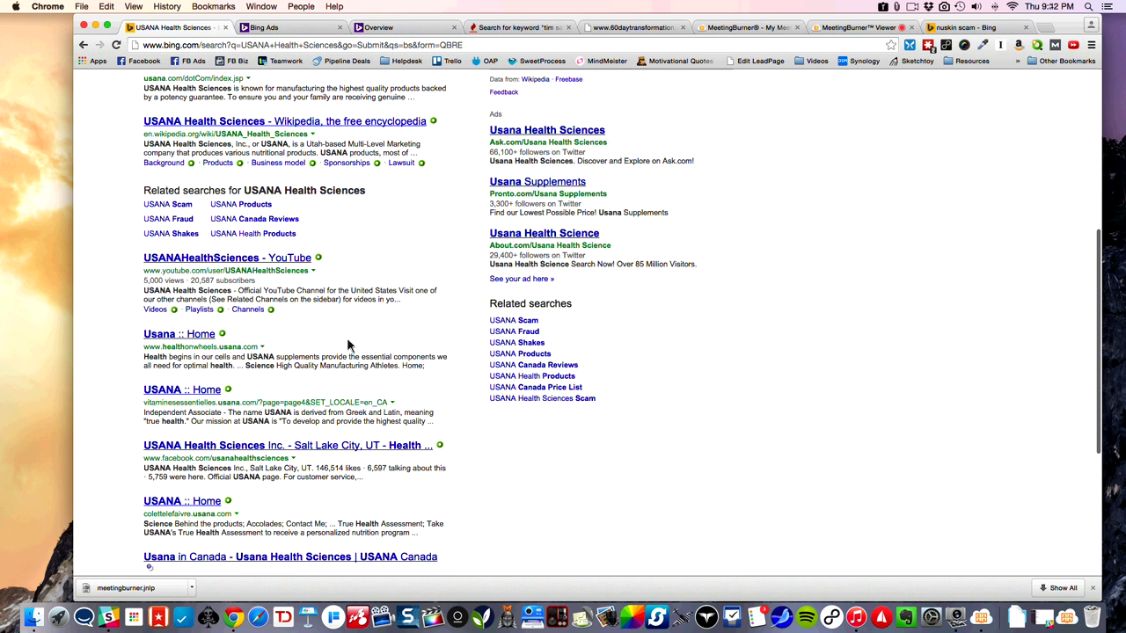
pyautogui.scroll(10, 347, 339)
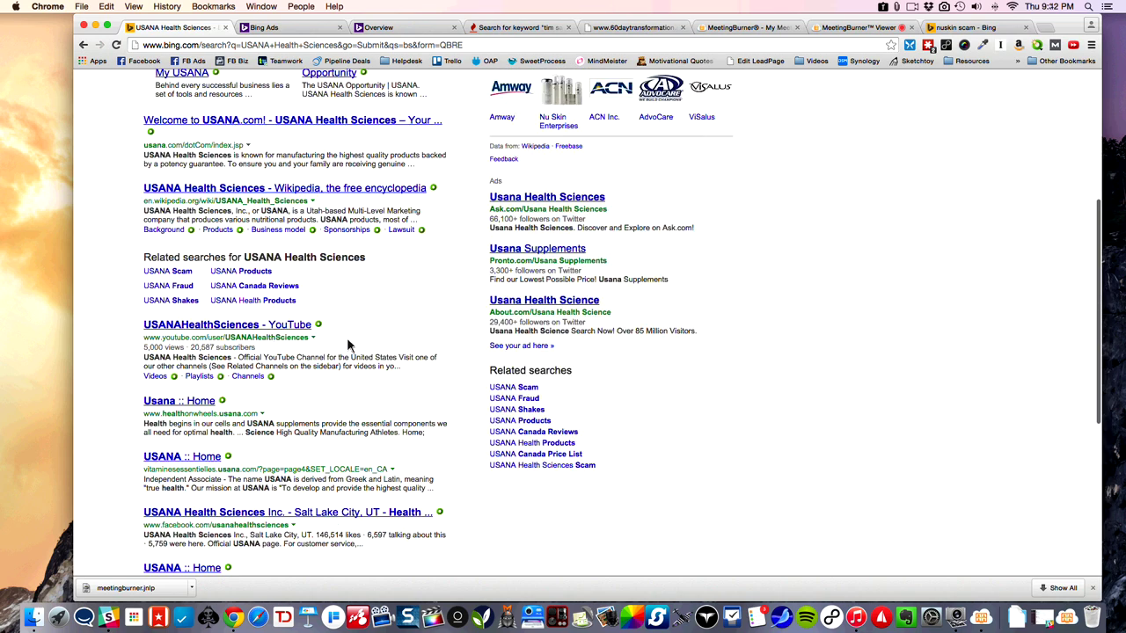
pyautogui.scroll(-15, 347, 352)
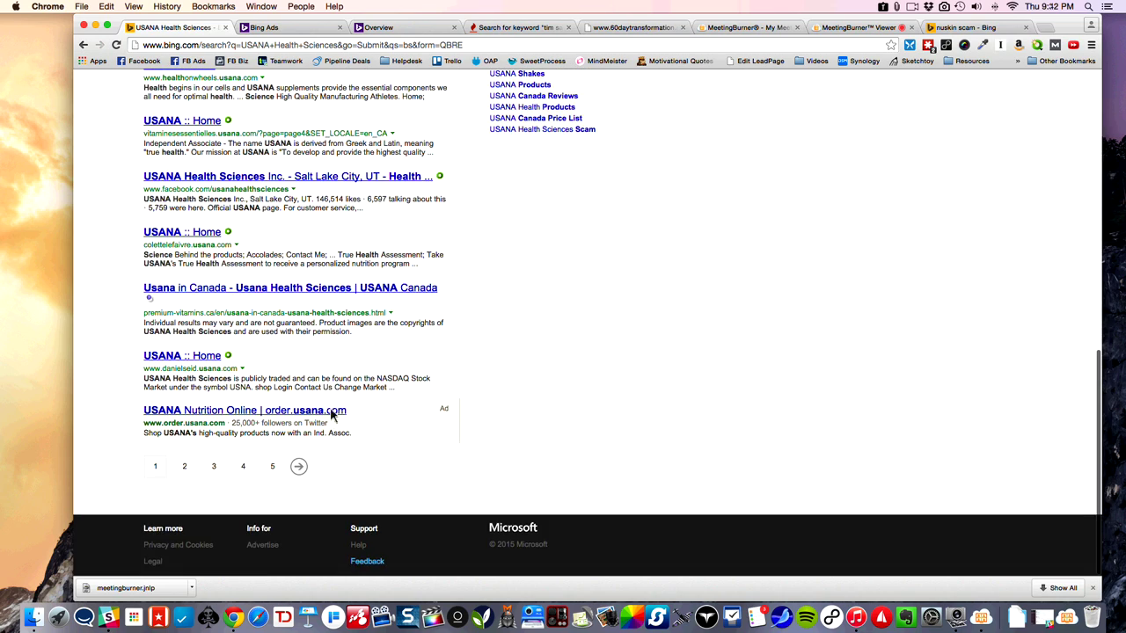
pyautogui.scroll(12, 343, 387)
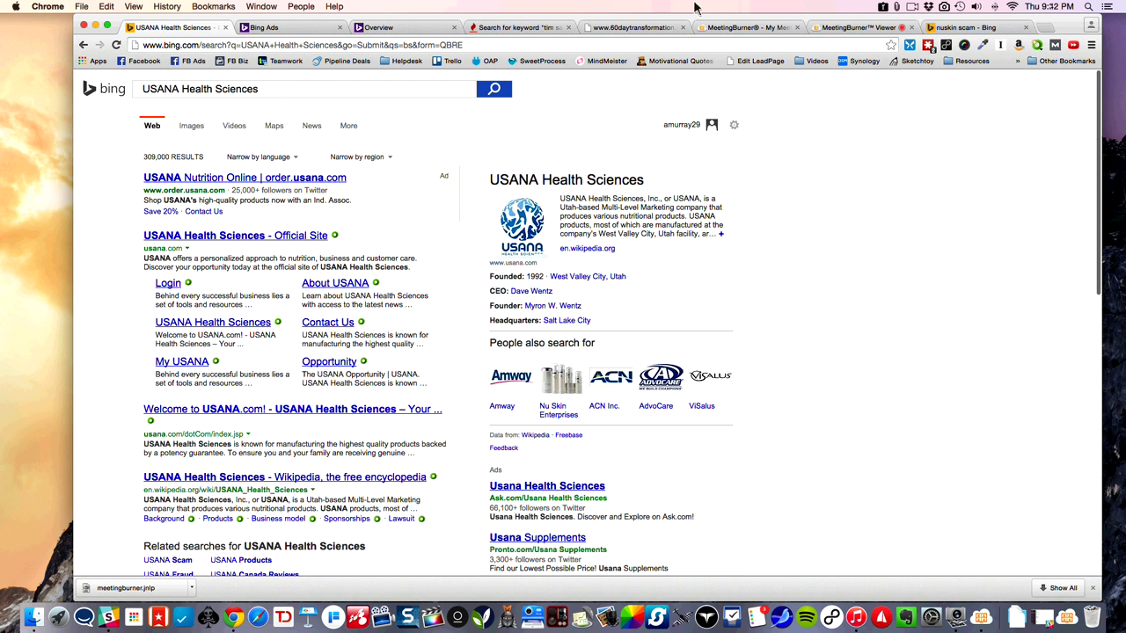
# Step: Revisit the 60-day transformation landing page, return to the MeetingBurner viewer and request to stop the meeting recording
pyautogui.click(858, 30)
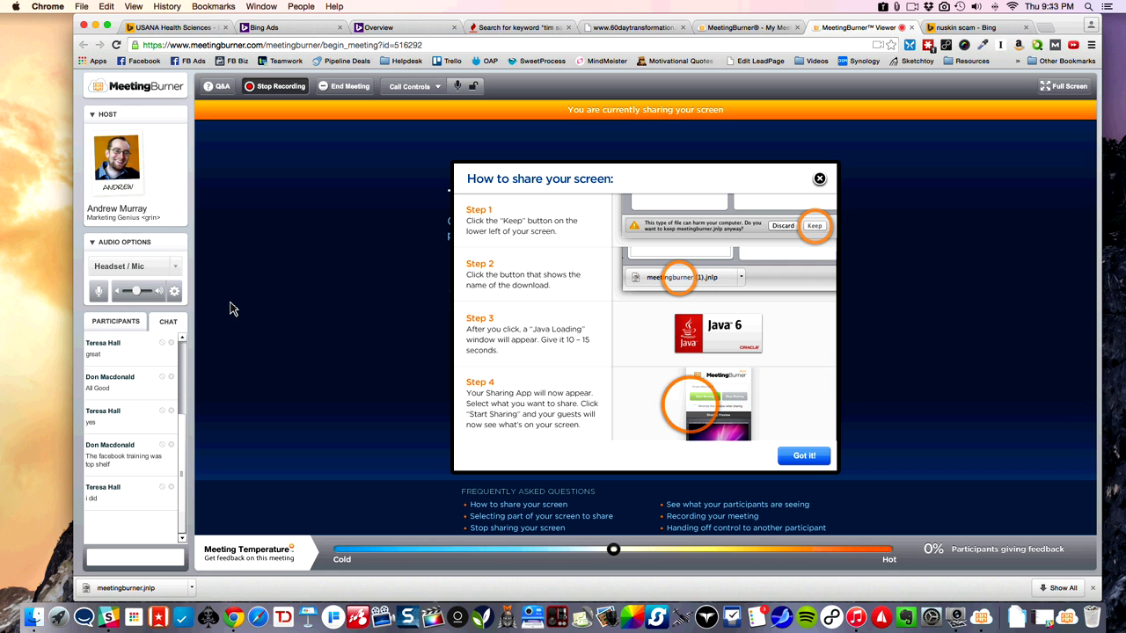
pyautogui.click(756, 29)
pyautogui.click(633, 27)
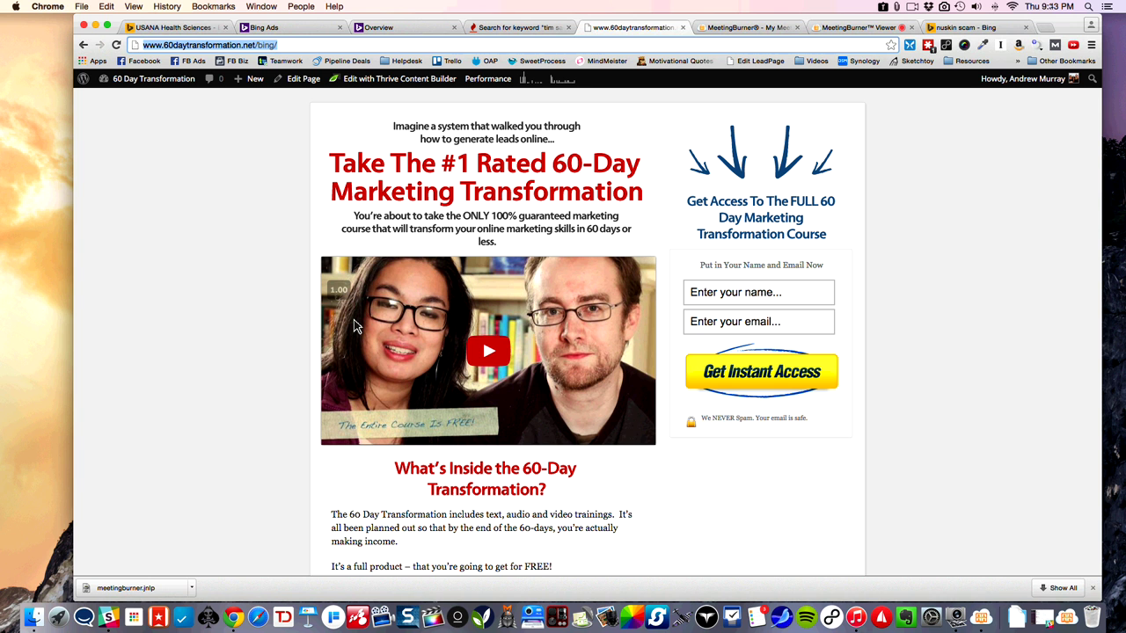
pyautogui.click(866, 29)
pyautogui.click(263, 89)
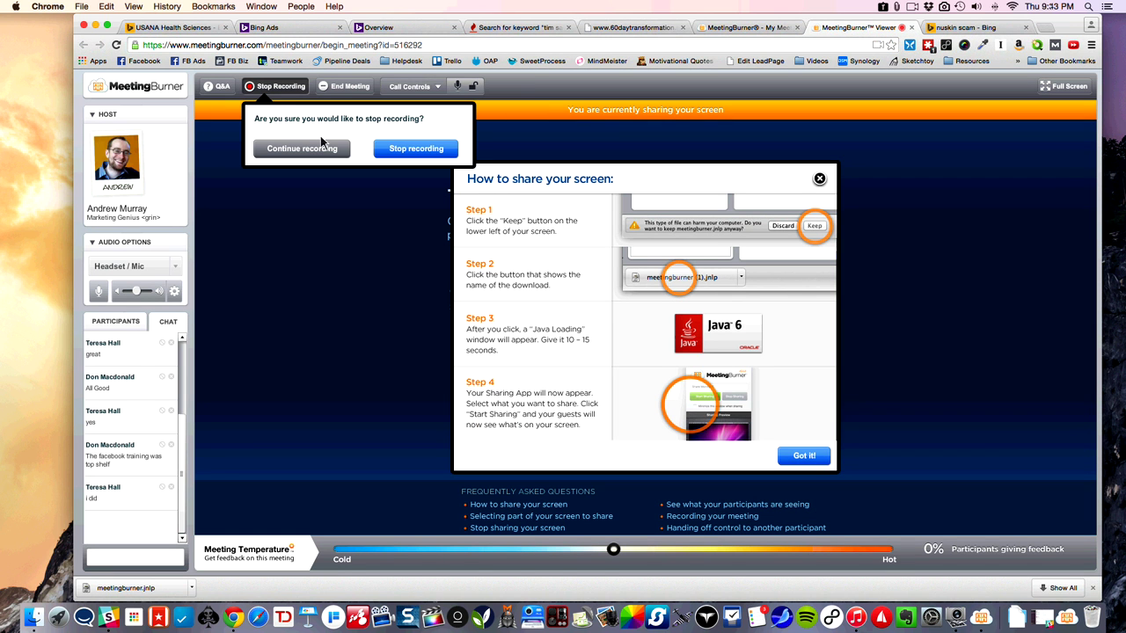